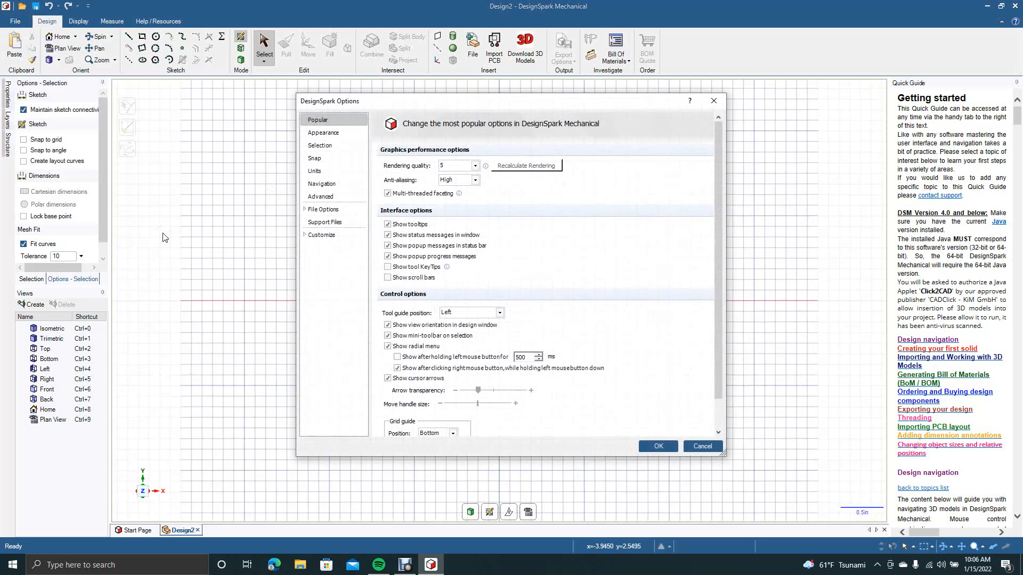
Check the document's unit settings in the program options and accept them.
left_click(315, 171)
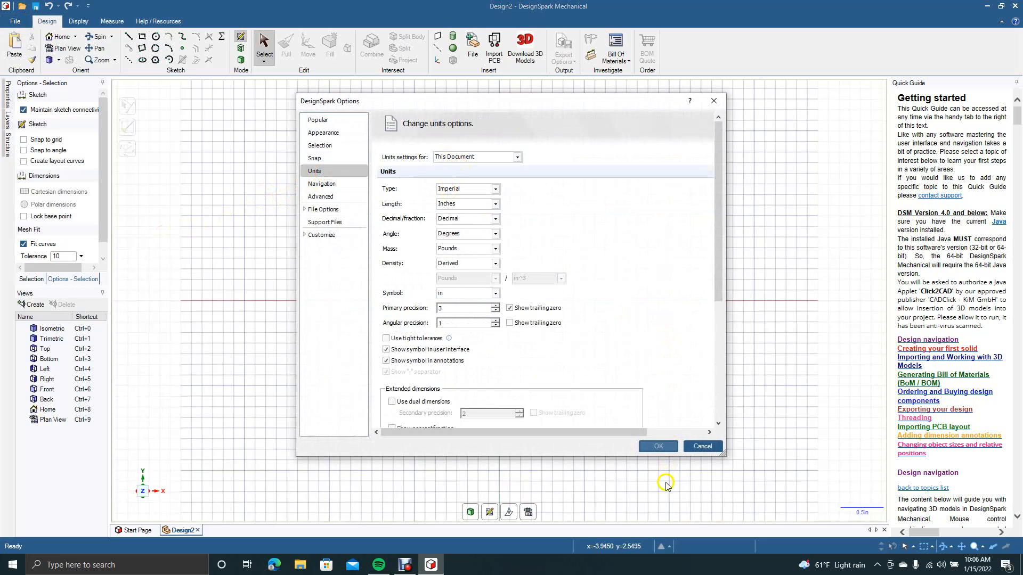
left_click(660, 447)
Insert the desktop image "Judge Dread law giver new" onto the sketch plane around the origin as a tracing reference.
left_click(1001, 6)
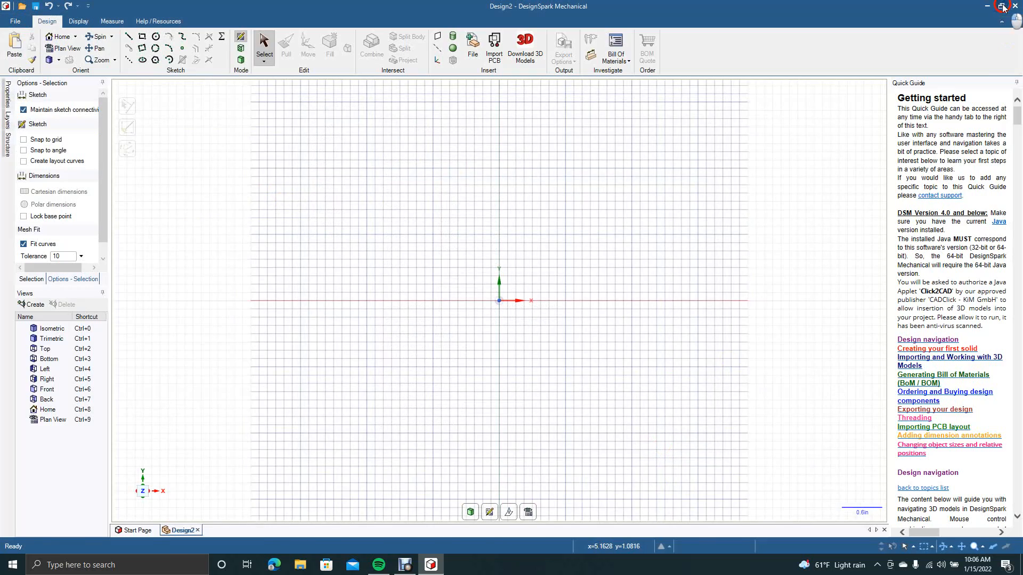
left_click_drag(462, 59, 494, 57)
mouse_move(108, 241)
left_mouse_down()
mouse_move(121, 254)
mouse_move(360, 301)
mouse_move(512, 288)
mouse_move(512, 313)
left_mouse_up()
left_click(512, 311)
left_click(511, 312)
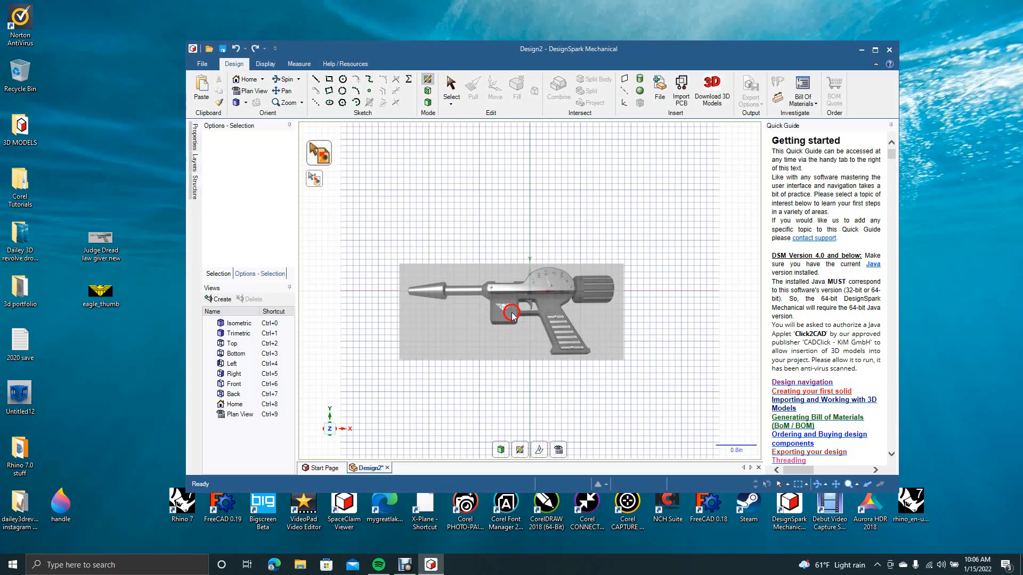
left_click(875, 51)
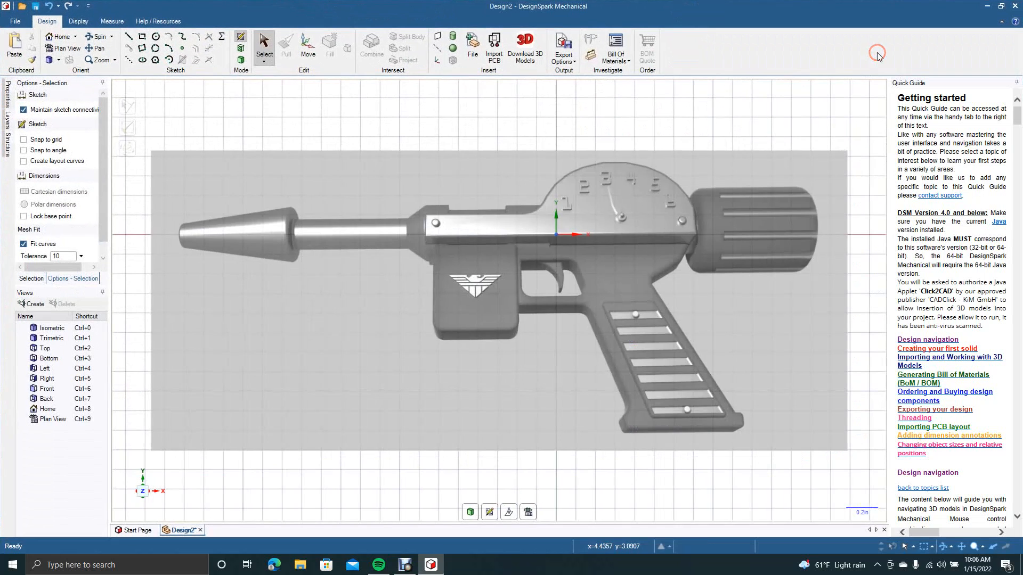
left_click(695, 179)
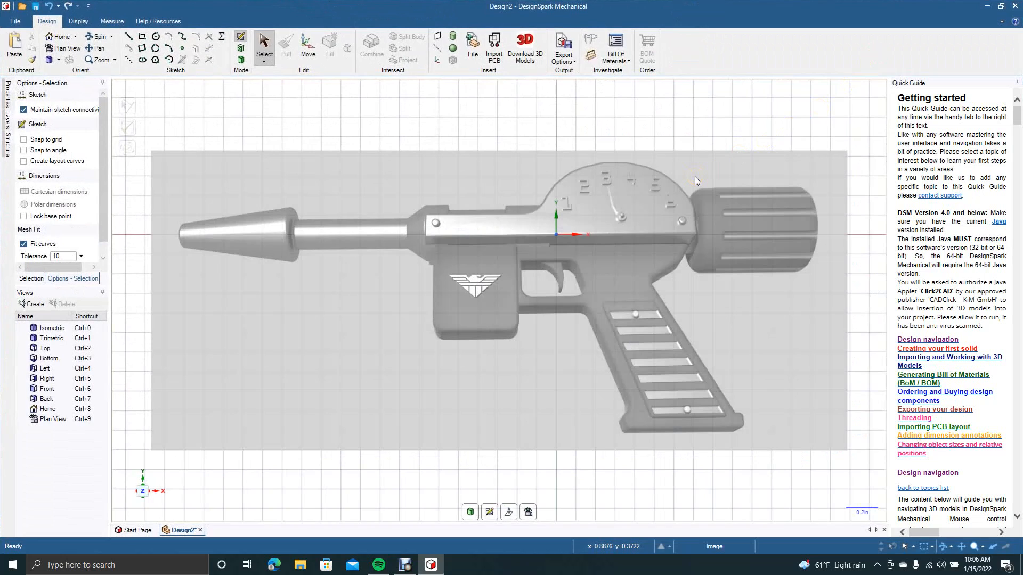
left_click(523, 126)
left_click(482, 243)
left_click(417, 107)
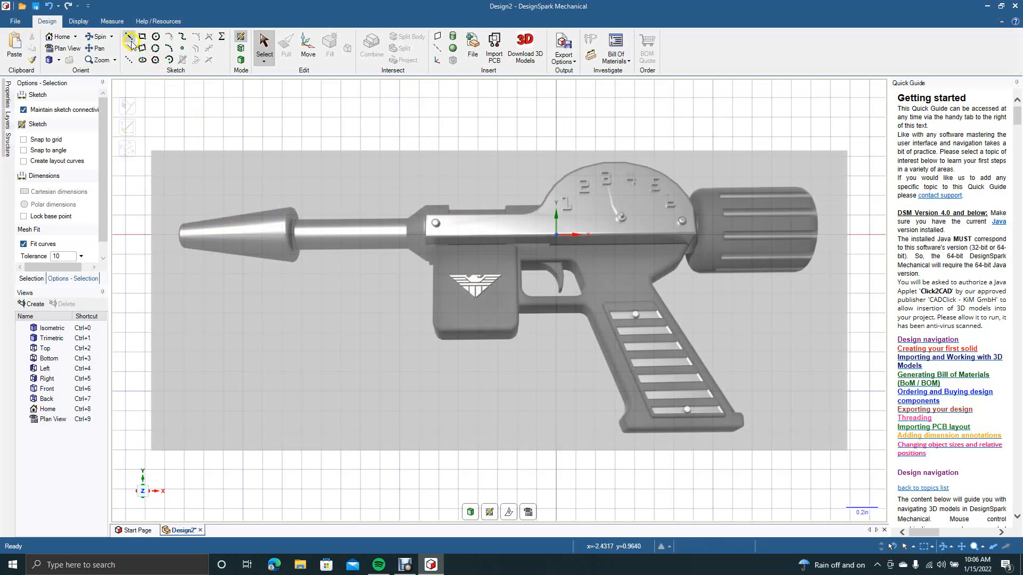
Draw a horizontal centre line about 4.08 in long from the nozzle tip to the rear end of the gun image.
left_click(128, 38)
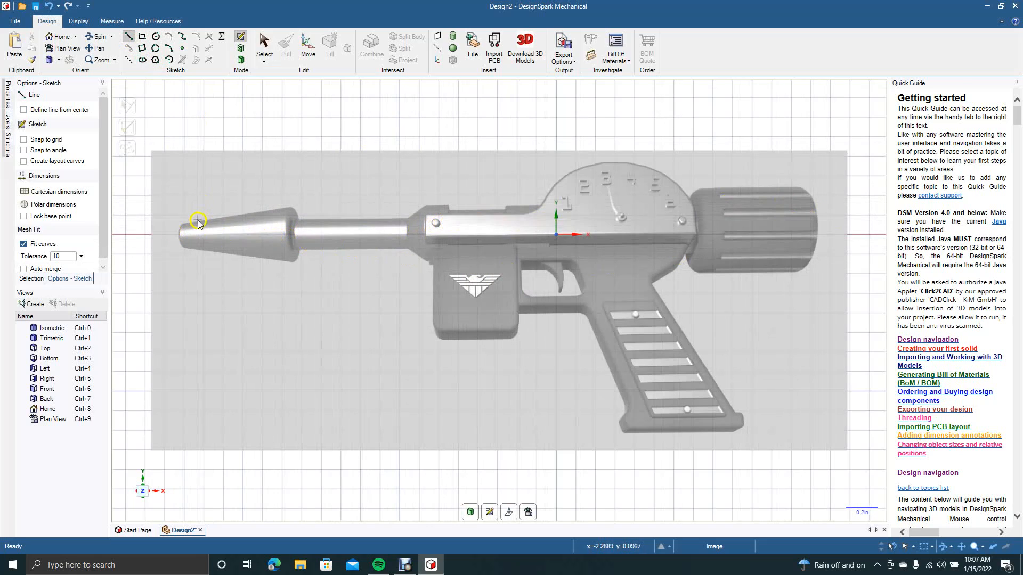
left_click(179, 236)
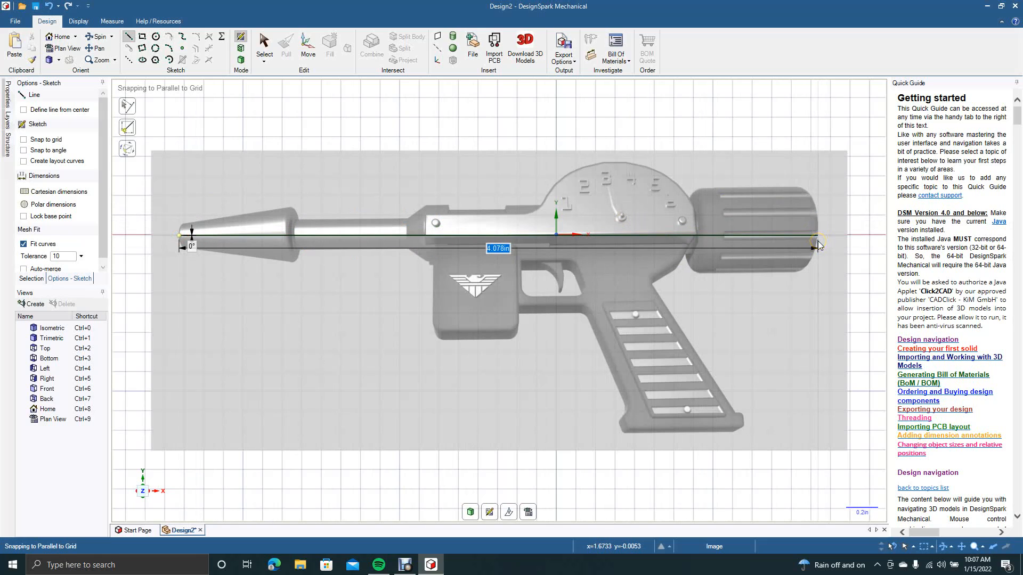
left_click(817, 241)
left_click(265, 50)
left_click(264, 50)
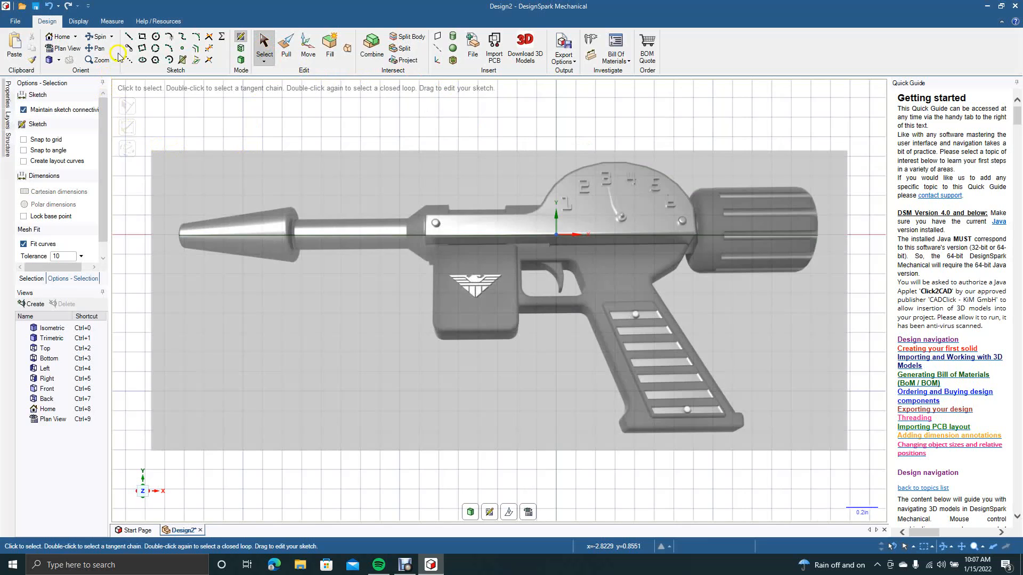
Try a 0.8 in vertical line up from the nozzle-tip end of the centre line, and undo it.
left_click(128, 36)
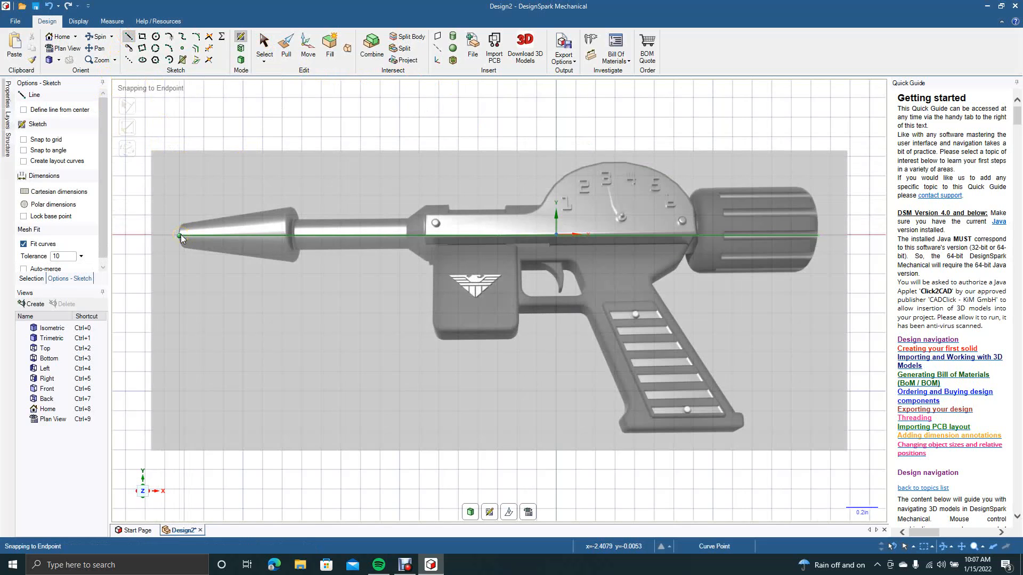
left_click(181, 236)
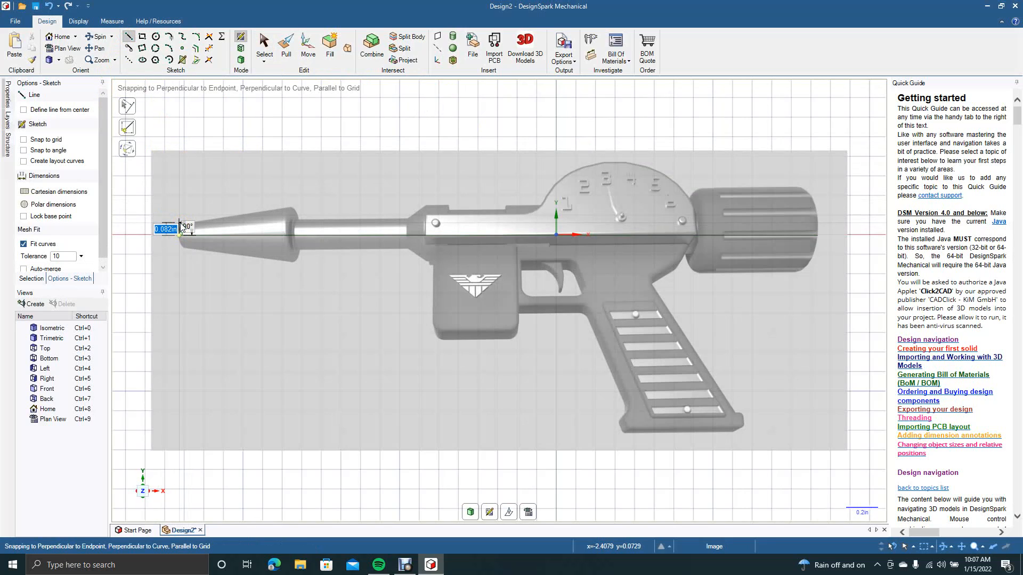
type("0.8")
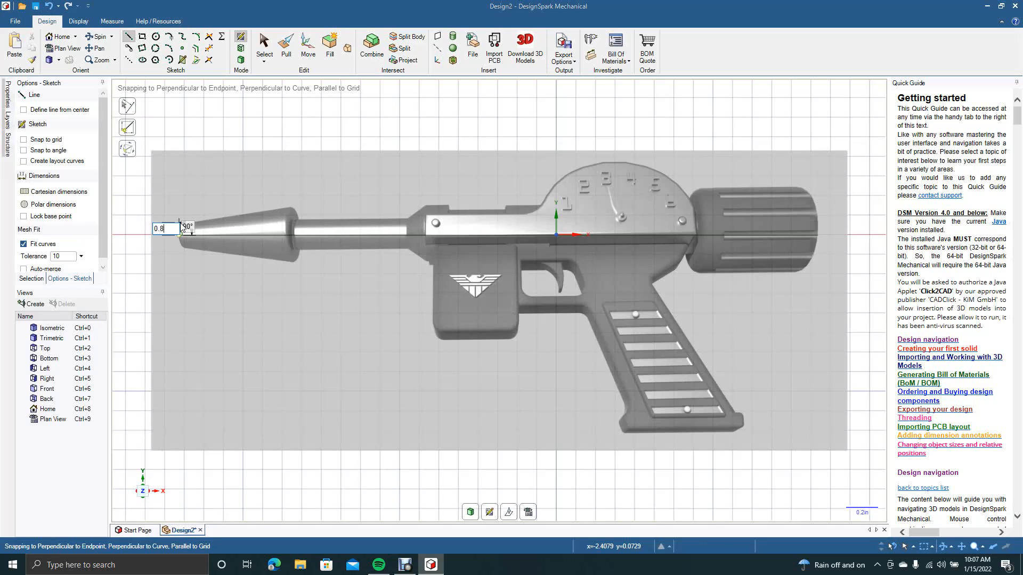
key("Return")
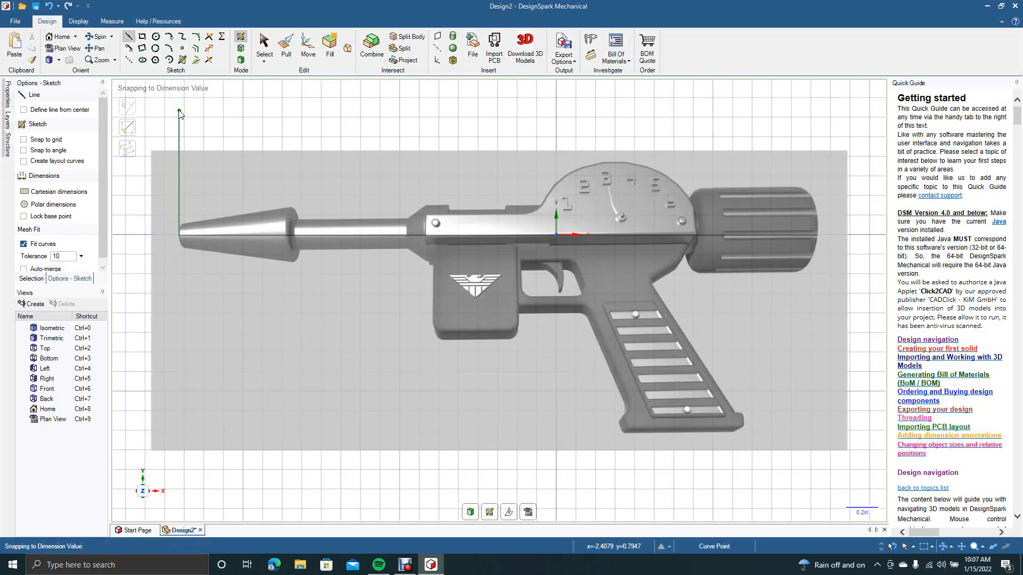
key("ctrl+z")
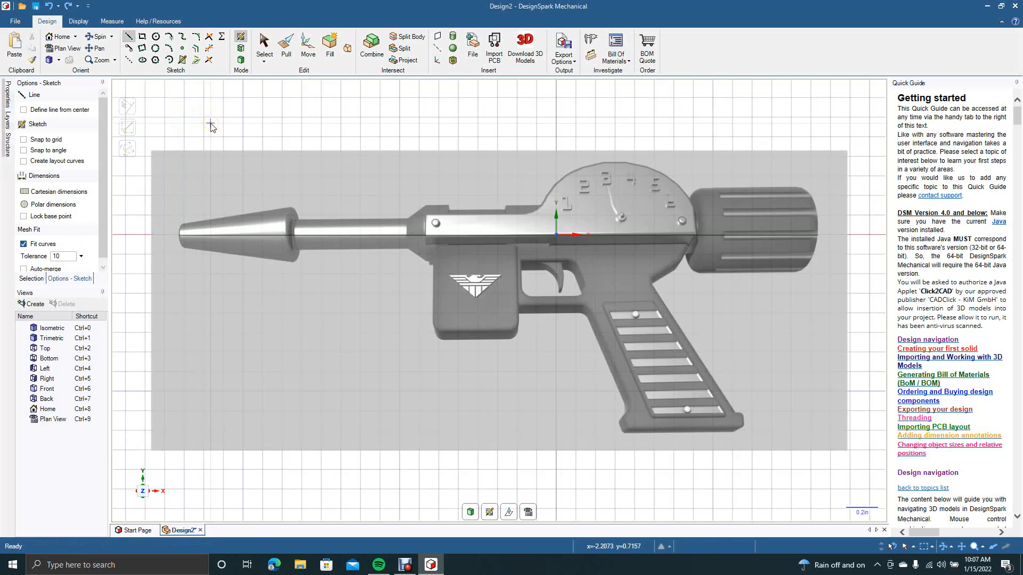
Draw a 0.08 in vertical line up from the tip end of the centre line and a sloped line to the nozzle cone's upper rear corner.
left_click(127, 36)
left_click(180, 235)
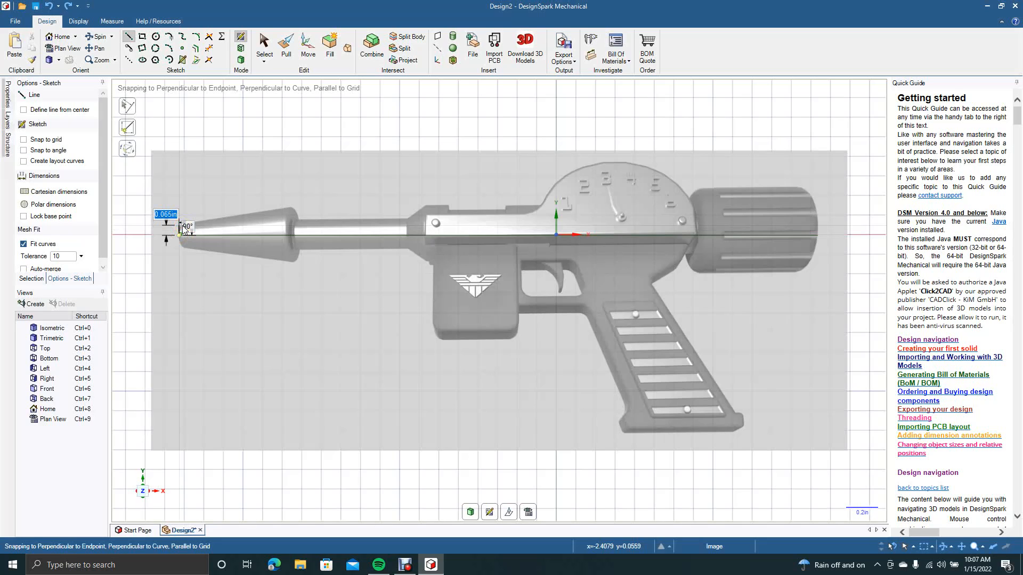
type("0.0")
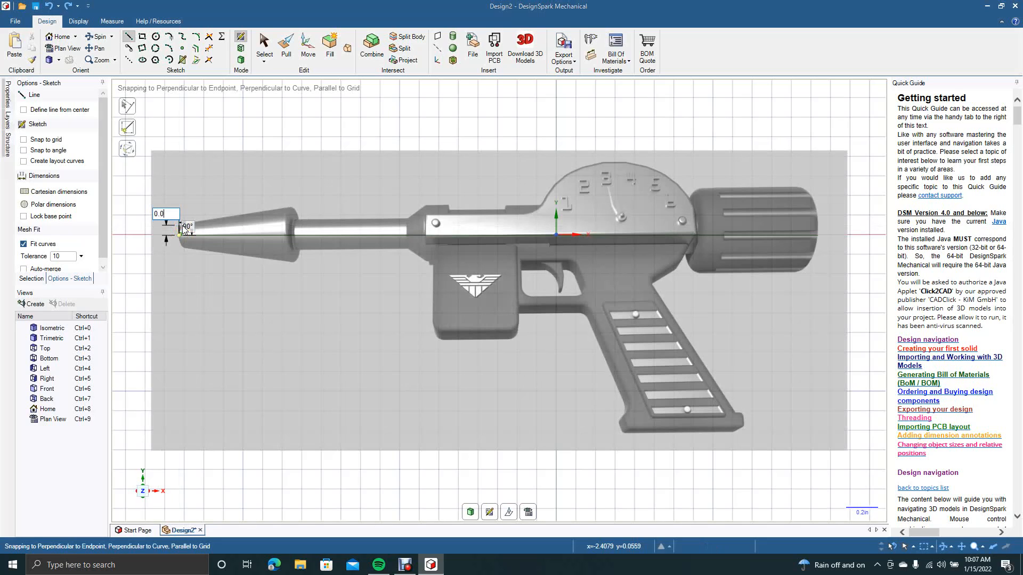
type("8")
key("Return")
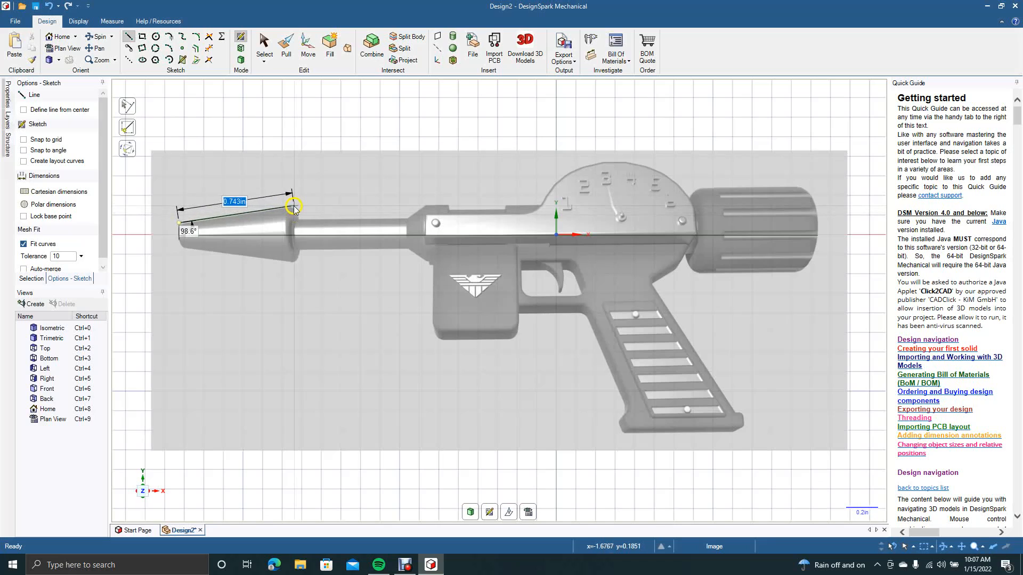
left_click(297, 205)
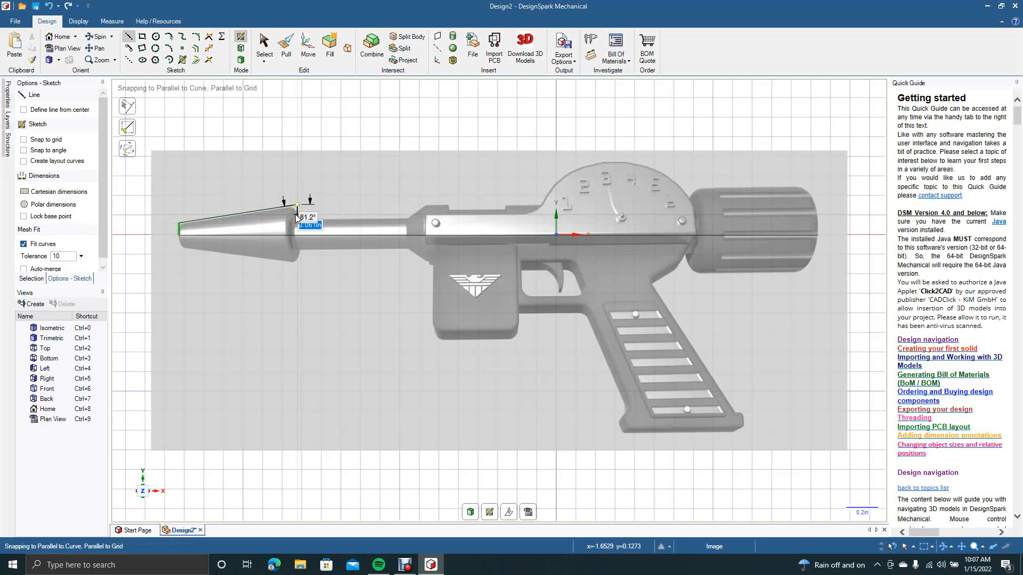
Try a short vertical line down from the cone's rear corner and a horizontal line above the barrel, and undo both.
left_click(297, 213)
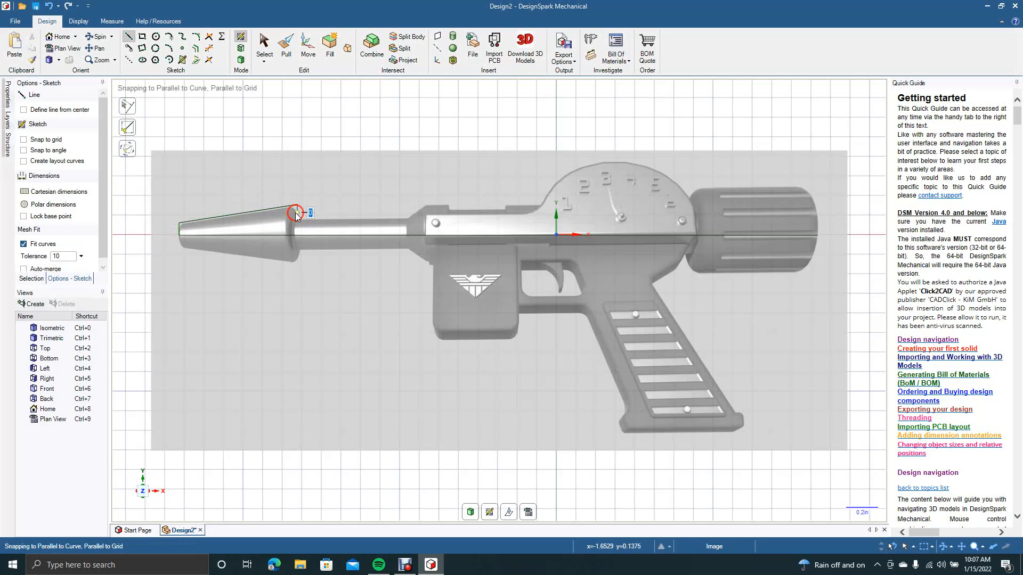
left_click(396, 216)
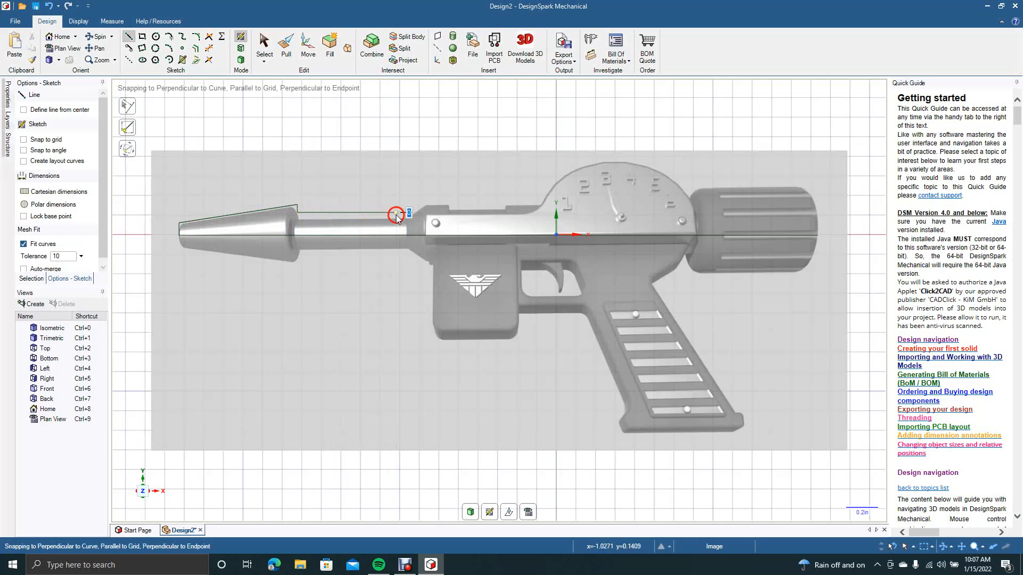
key("Escape")
key("ctrl+z")
key("ctrl+z")
Continue the profile about 0.07 in down from the cone corner, horizontally along the barrel, and up a 0.139 in slope to the body's top edge.
left_click(297, 205)
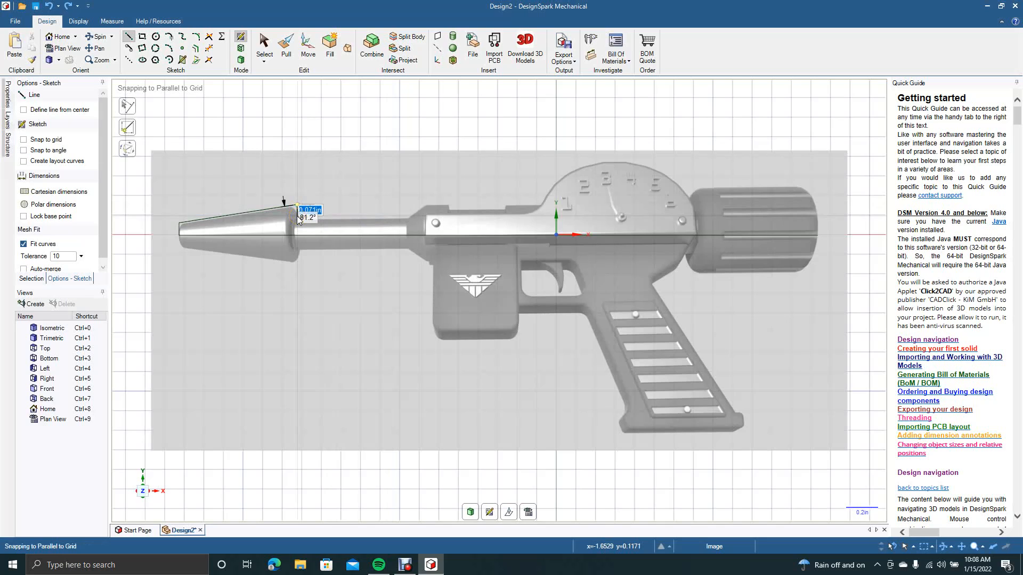
left_click(297, 216)
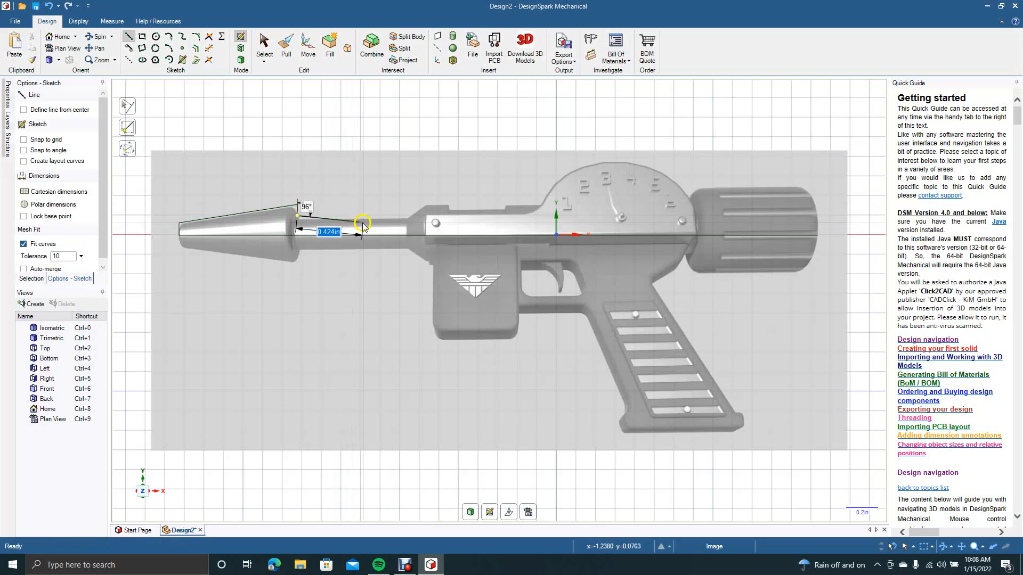
left_click(410, 216)
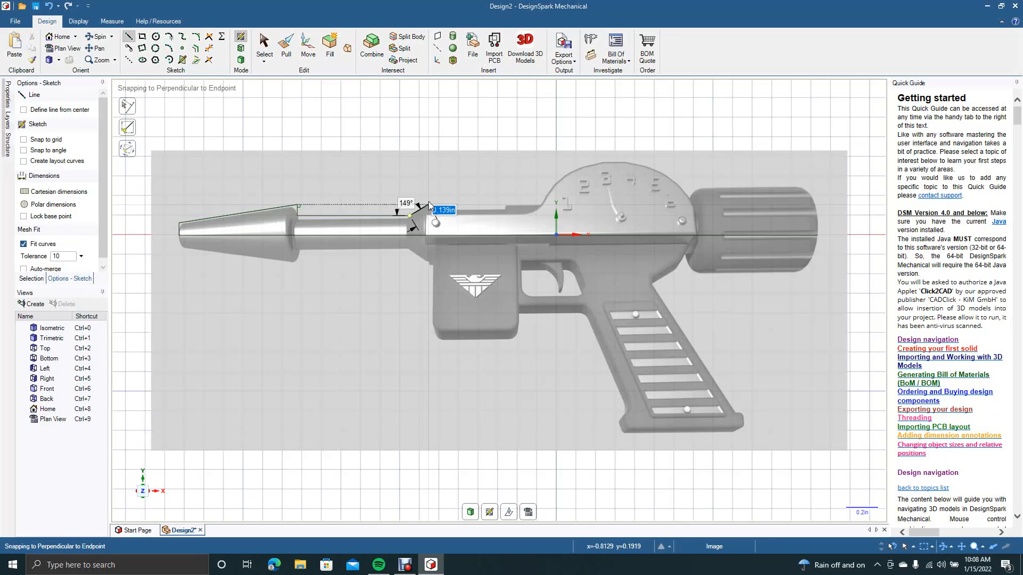
left_click(428, 205)
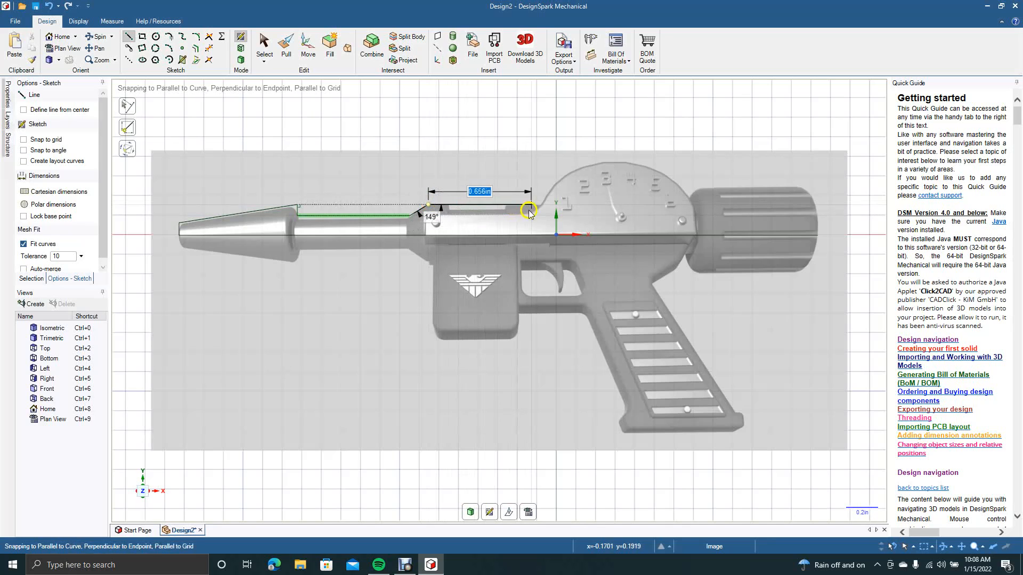
Continue the profile along the body top to the rear knob, up and about 0.714 in across its top, and 0.309 in down to the centre line.
left_click(695, 204)
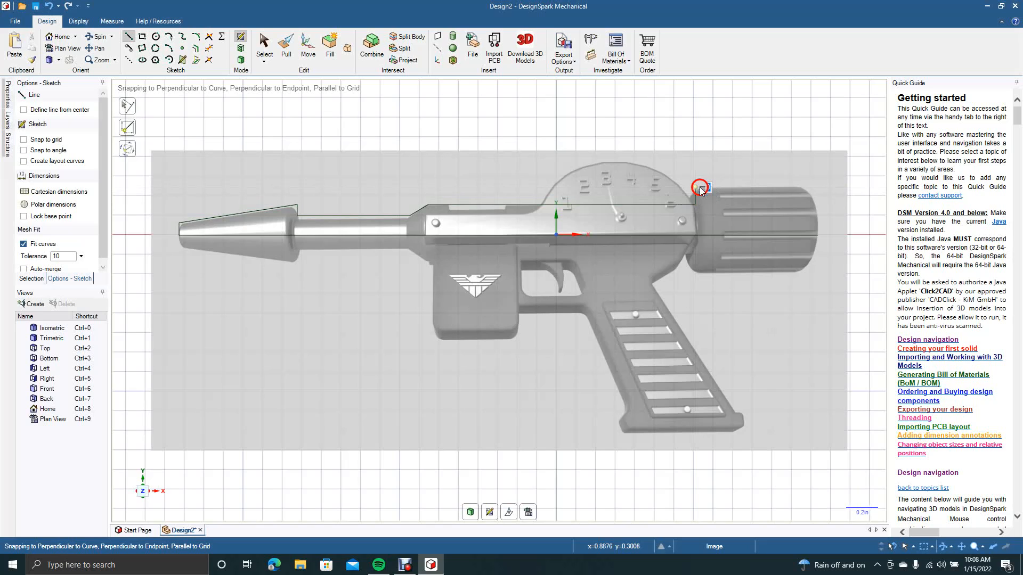
left_click(701, 189)
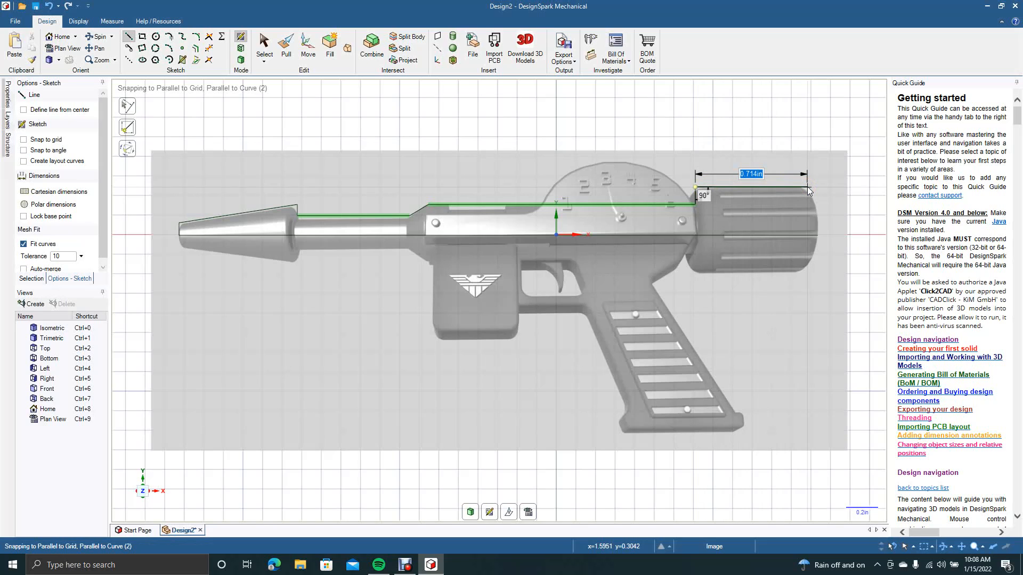
left_click(807, 187)
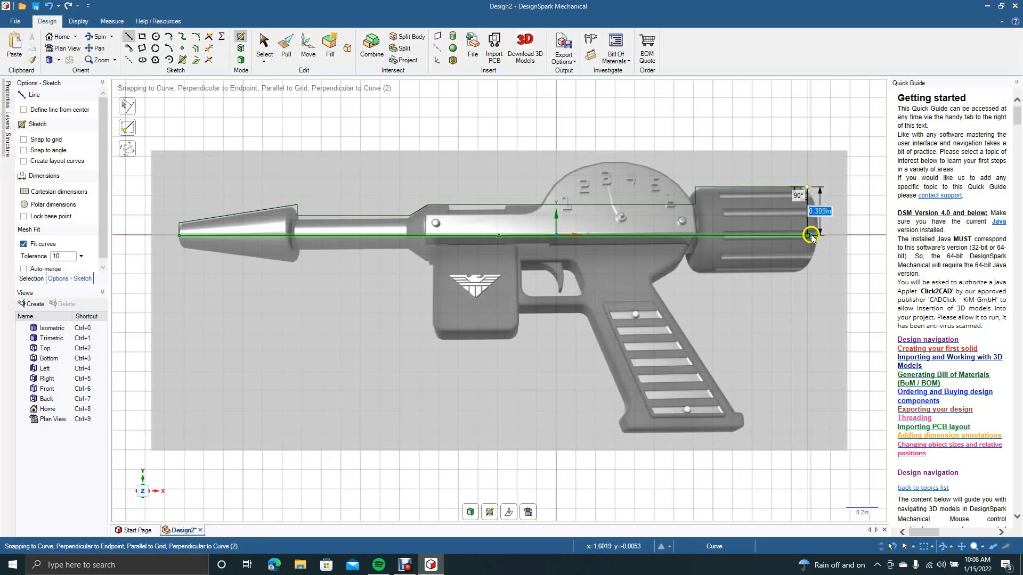
left_click(810, 236)
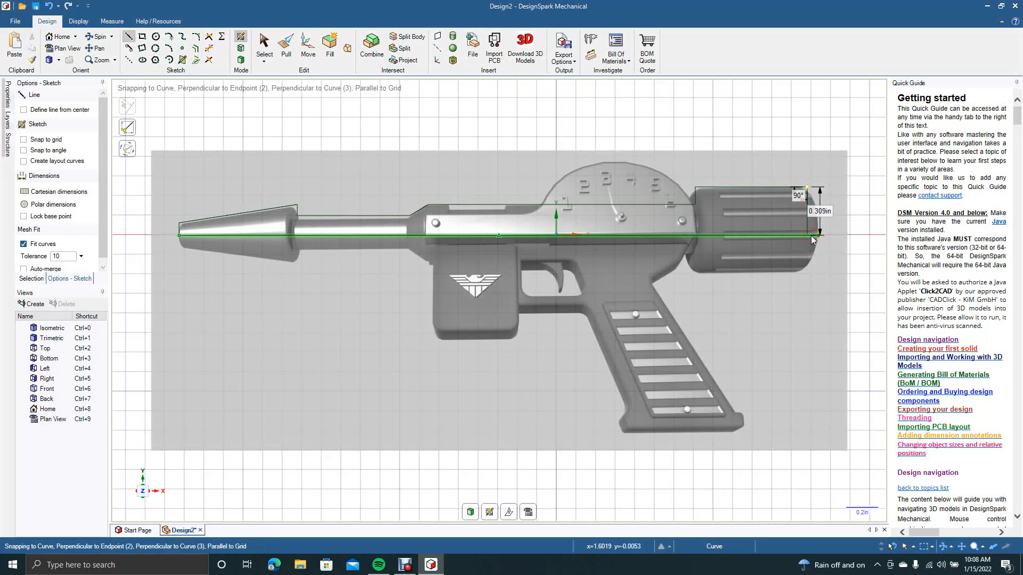
left_click(264, 48)
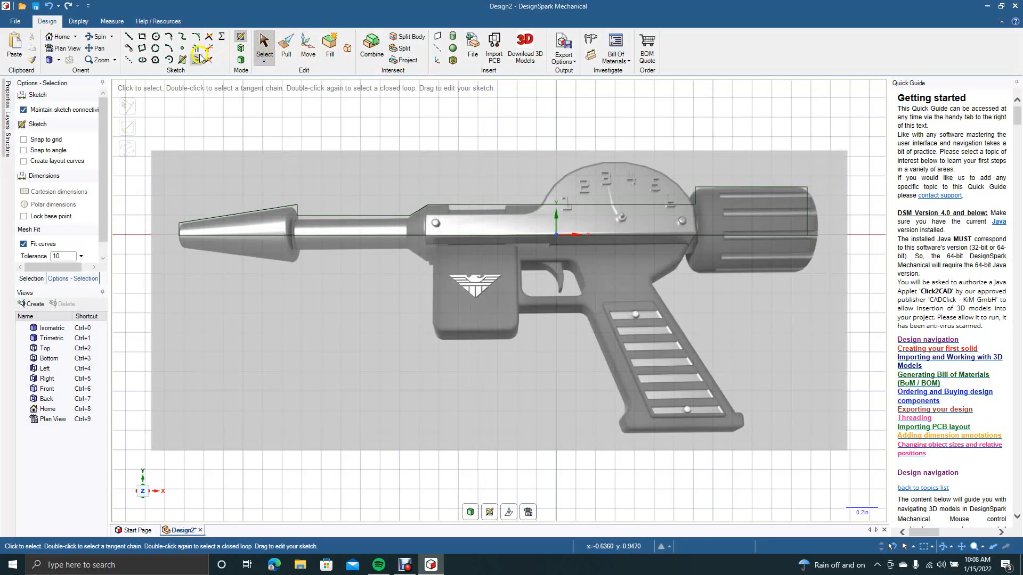
Round the upper rear corner of the knob profile with a sketch fillet about 0.177 in in diameter.
left_click(208, 50)
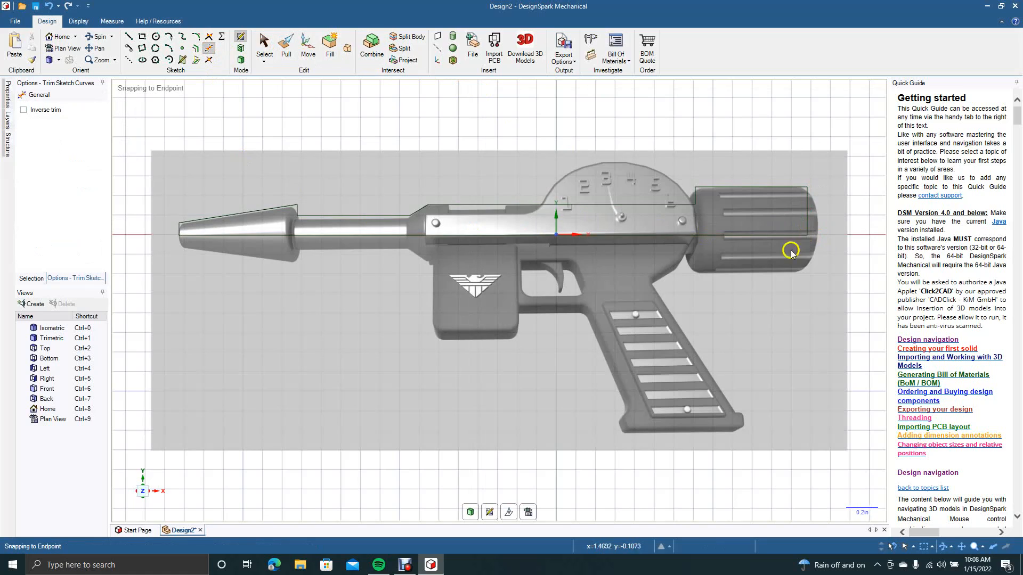
left_click(197, 40)
left_click(792, 190)
left_click(808, 201)
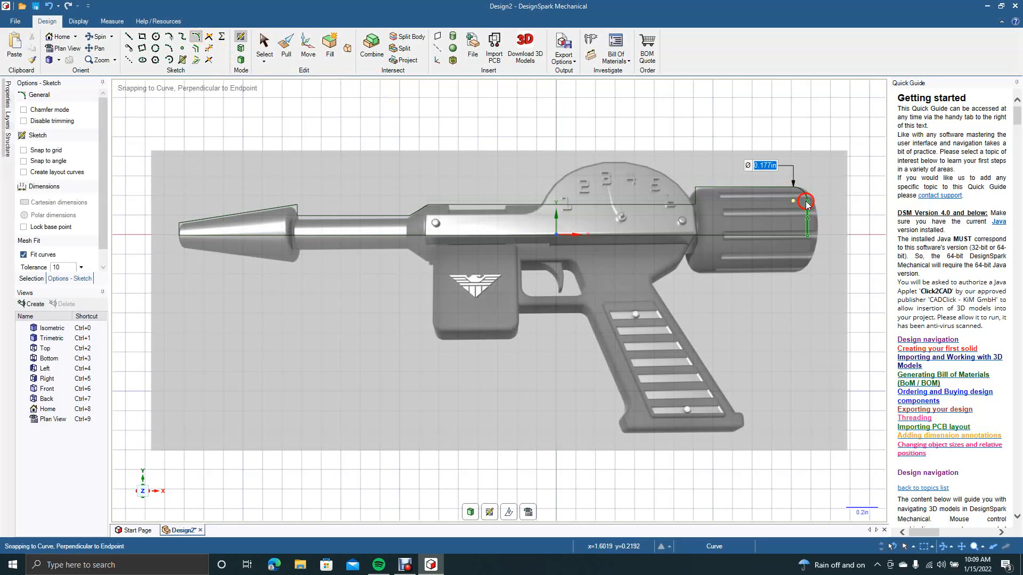
left_click(806, 201)
left_click(265, 43)
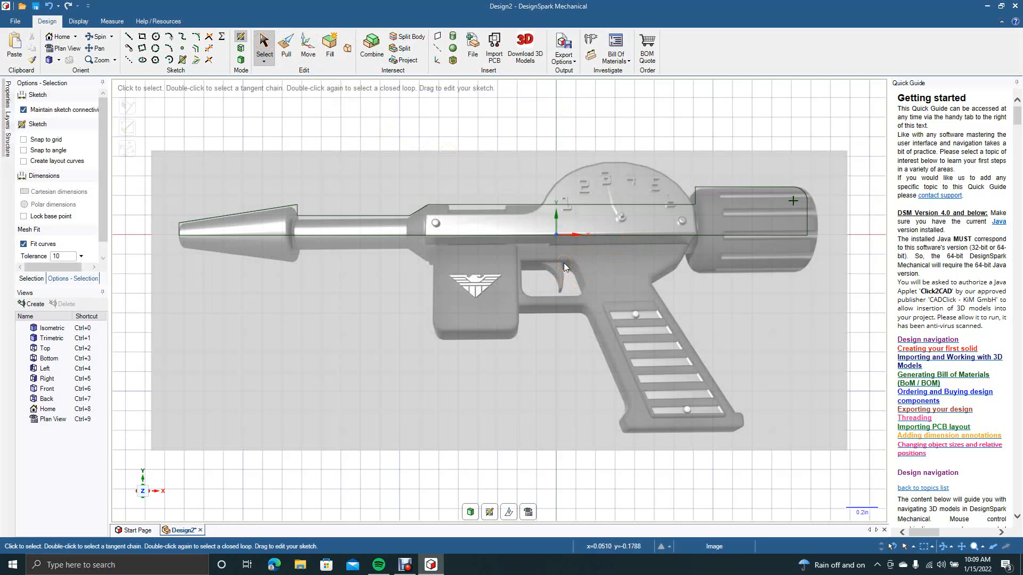
Sketch a rectangle about 0.367 in by 0.045 in hanging from the profile's top edge over the recess in the body's top.
scroll(564, 263, "up", 4)
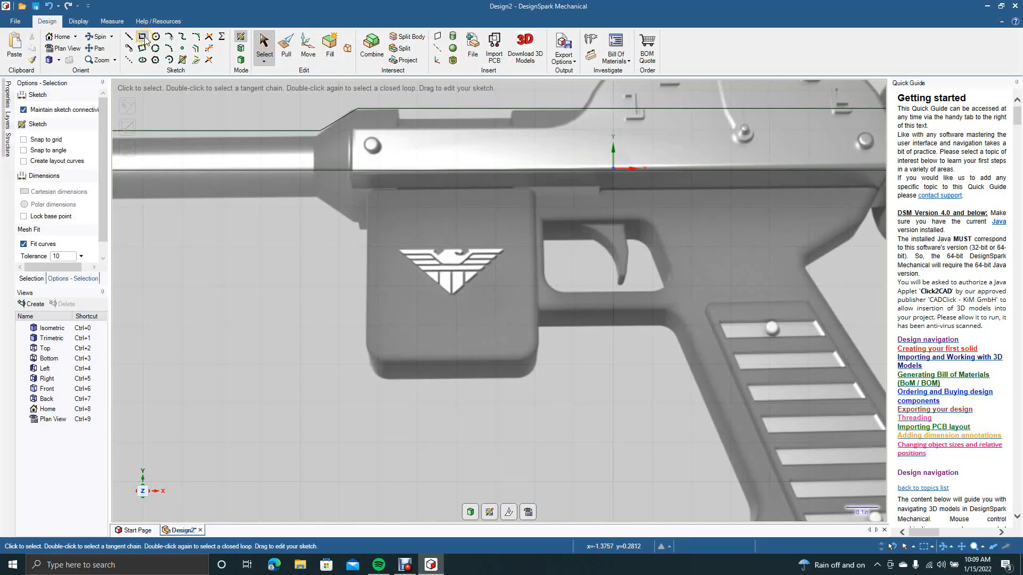
left_click(142, 36)
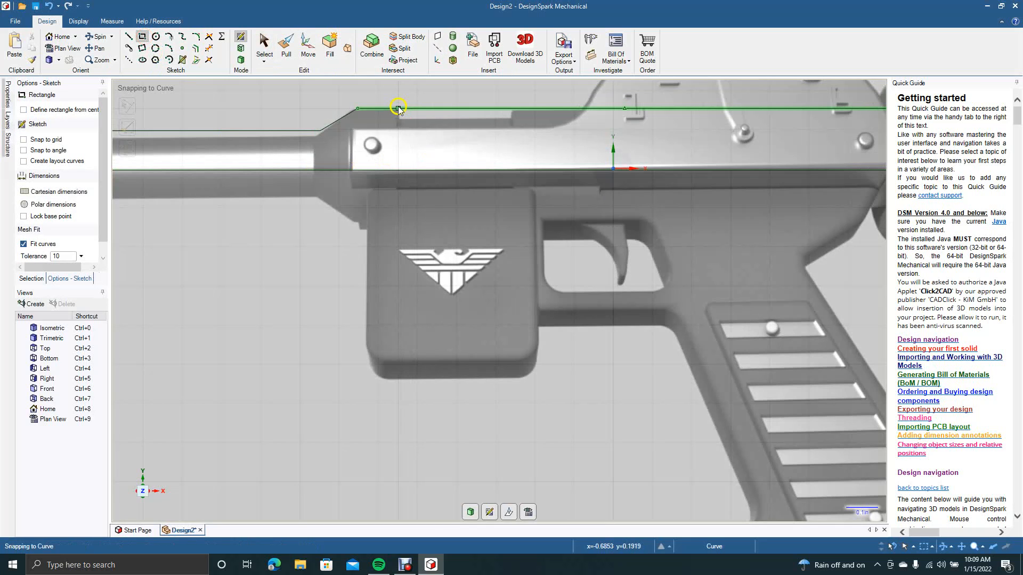
left_click(399, 109)
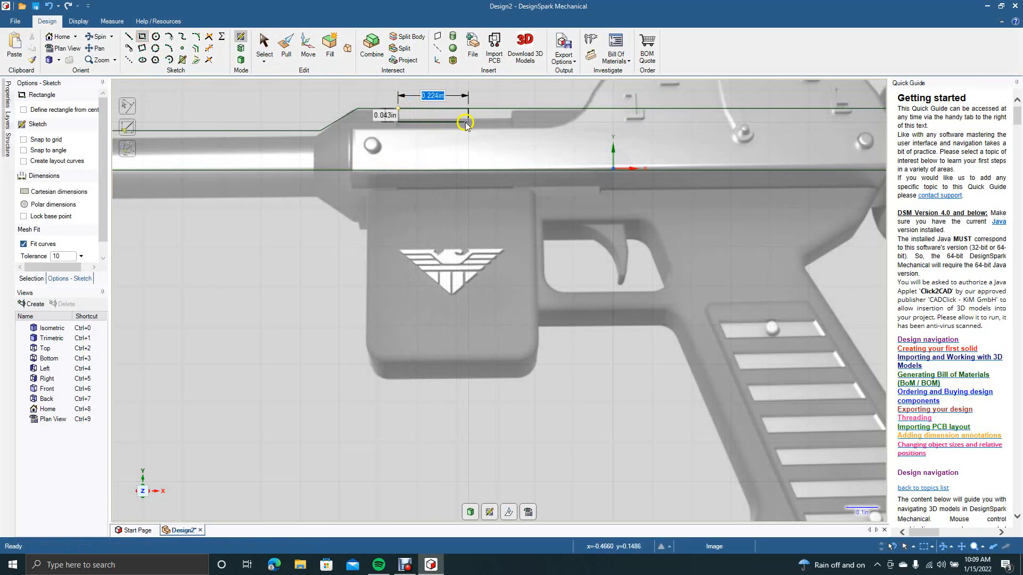
left_click(513, 122)
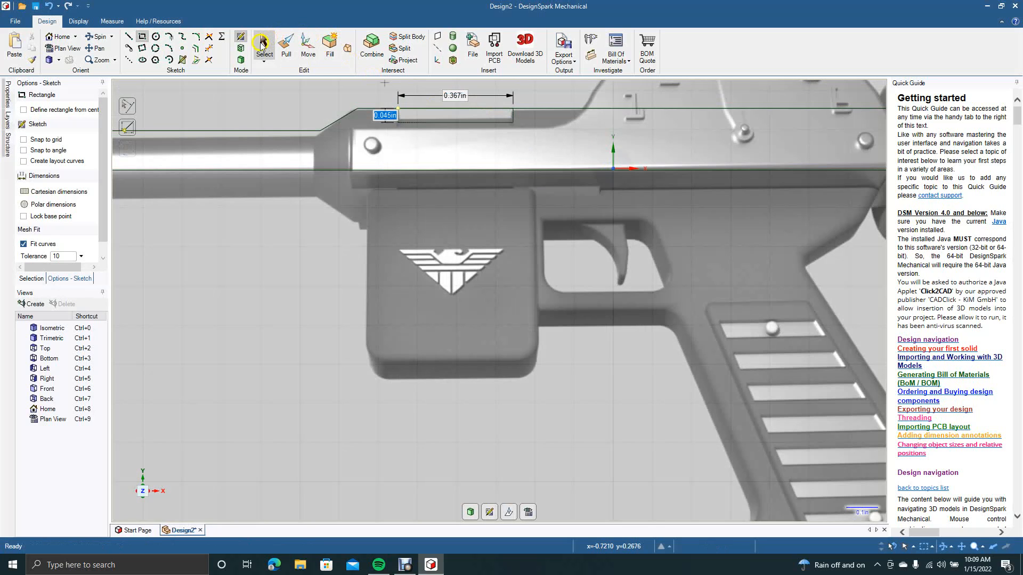
left_click(263, 45)
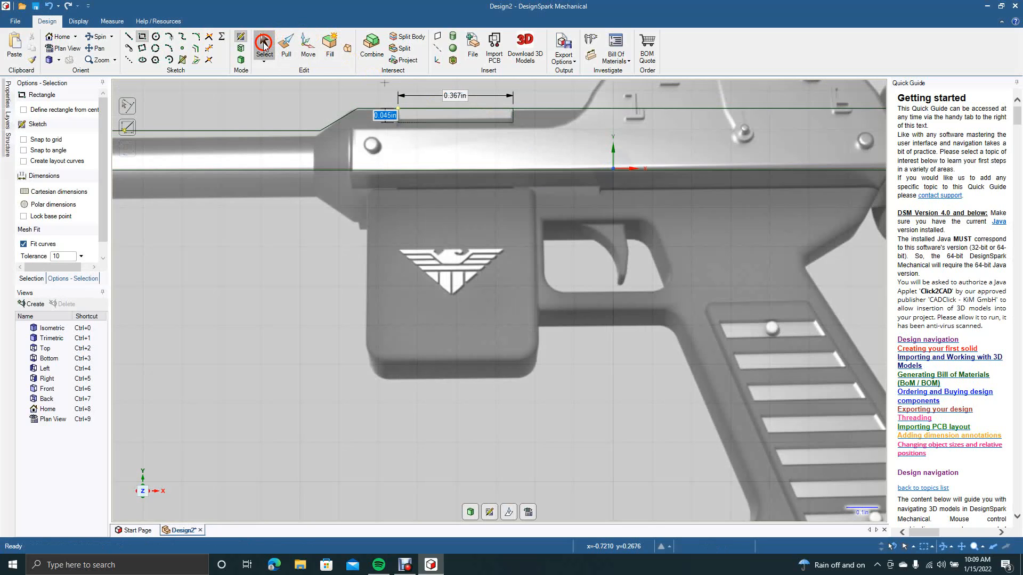
Trim the shared top edge above the rectangle so the recess becomes an open notch in the body profile.
left_click(208, 50)
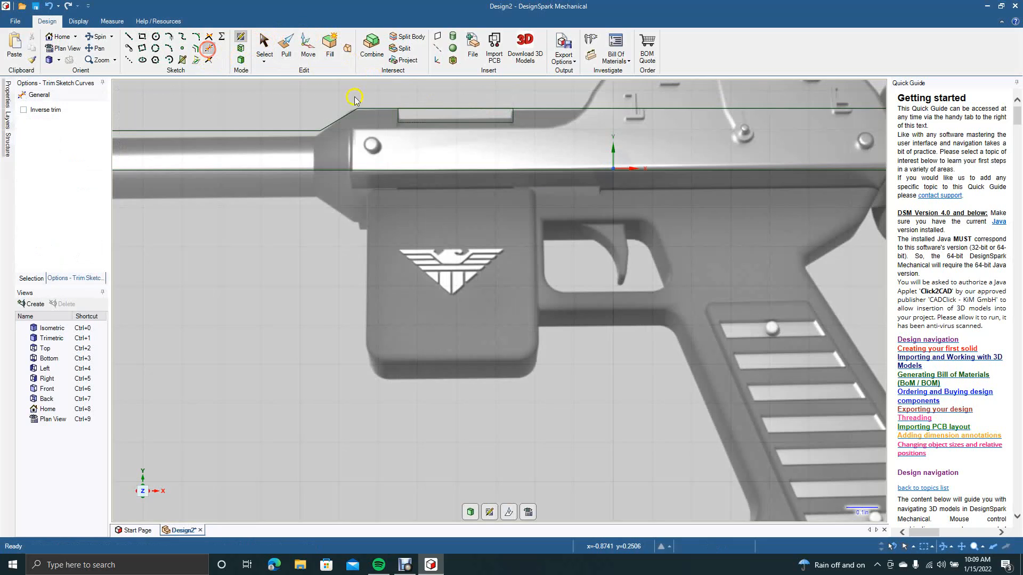
left_click(438, 111)
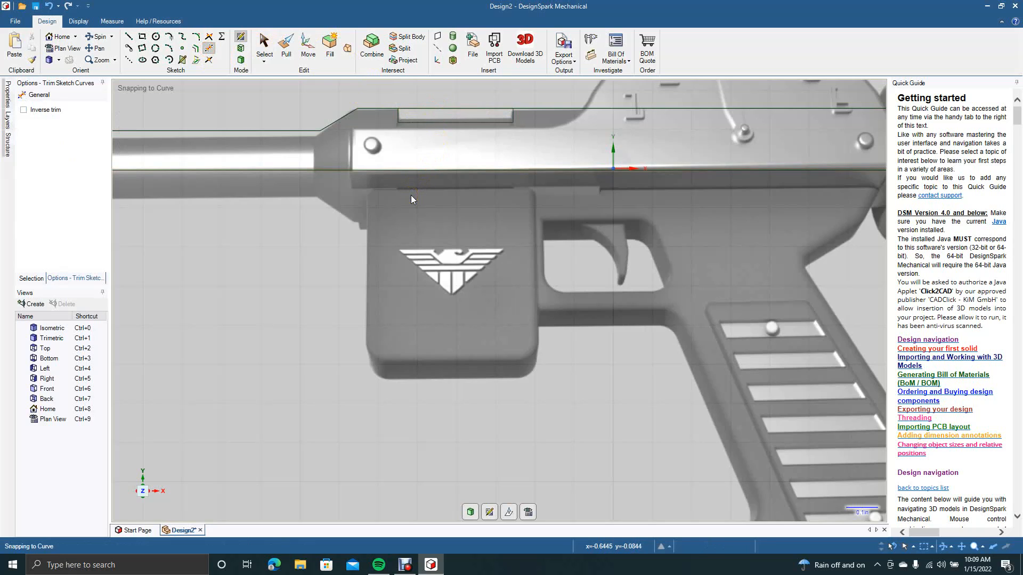
left_click(475, 109)
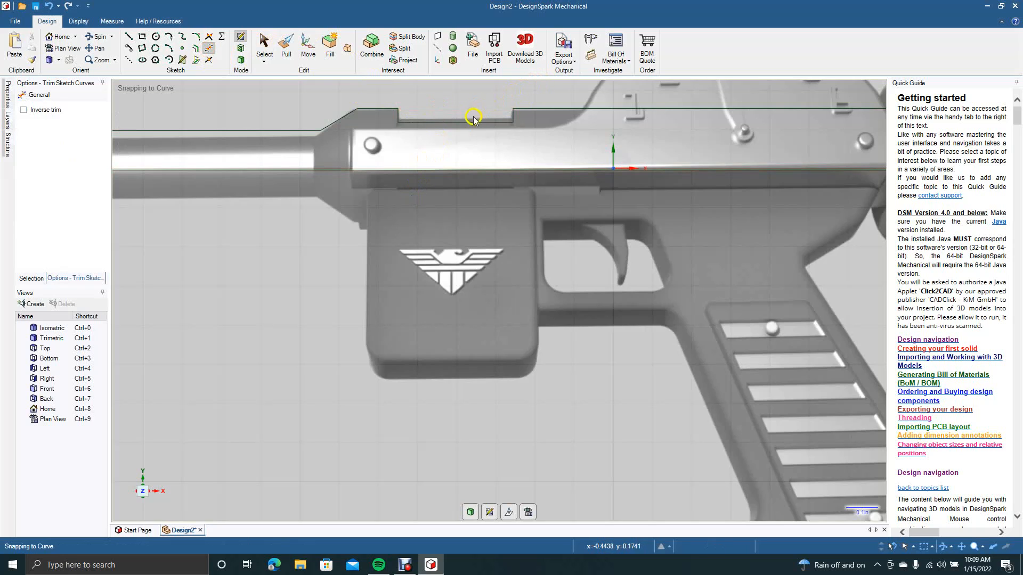
Round the inner corner between the muzzle cone's rear edge and the barrel line with a sketch fillet about 0.026 in in radius.
left_click(96, 48)
left_click_drag(201, 281, 455, 314)
mouse_move(466, 323)
left_mouse_down()
mouse_move(482, 355)
mouse_move(448, 368)
left_mouse_up()
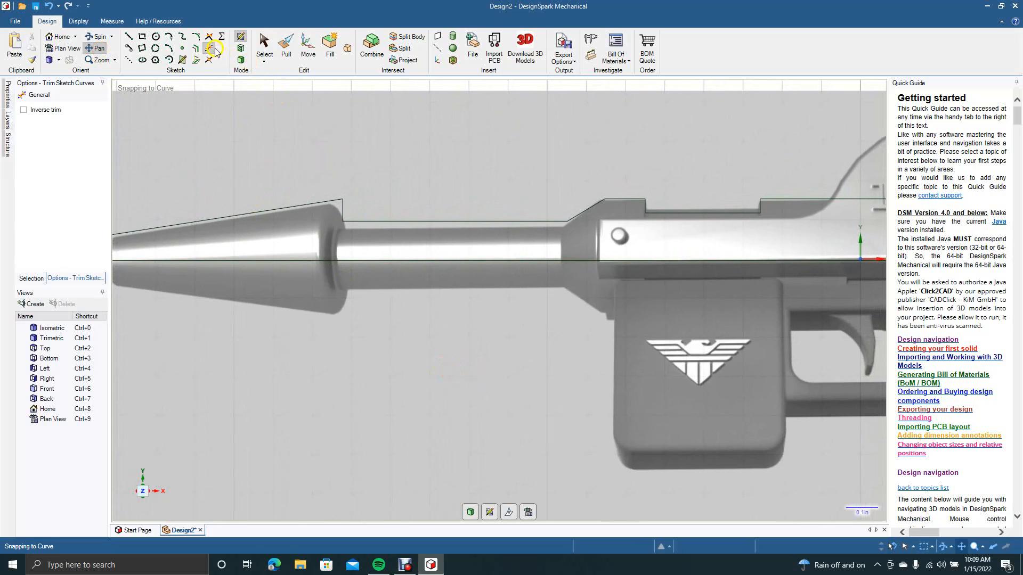
left_click(196, 36)
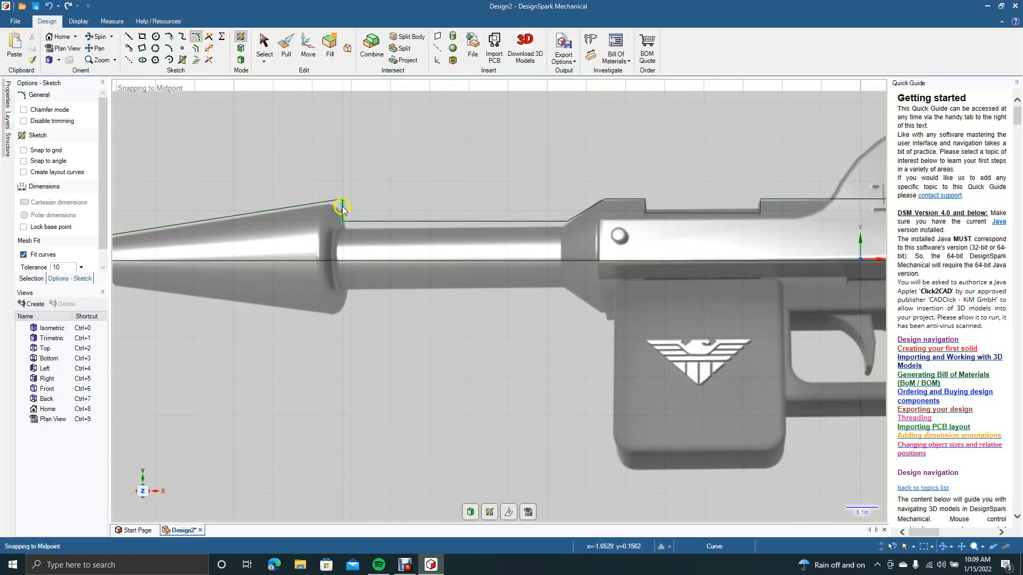
left_click(342, 208)
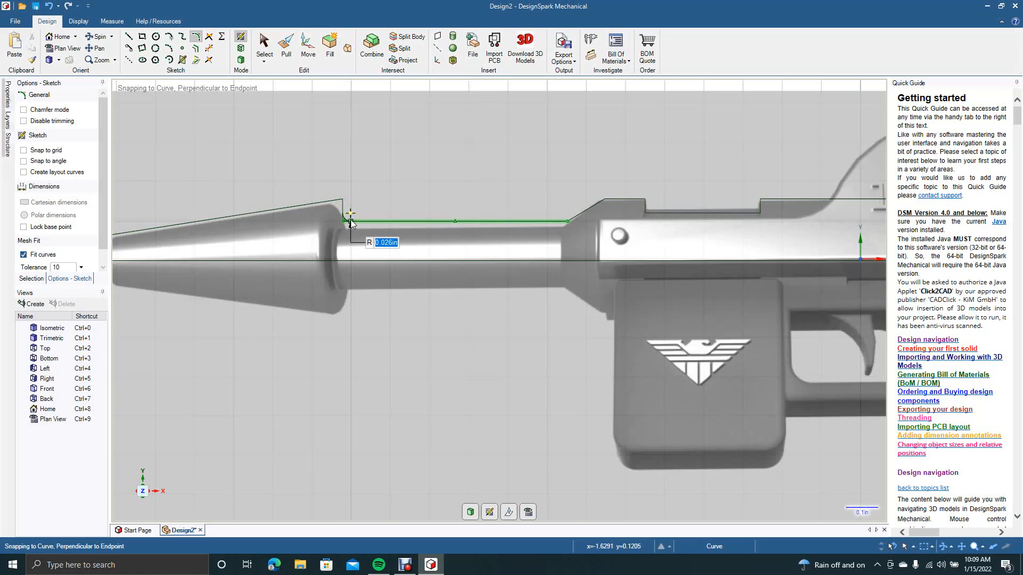
left_click(264, 43)
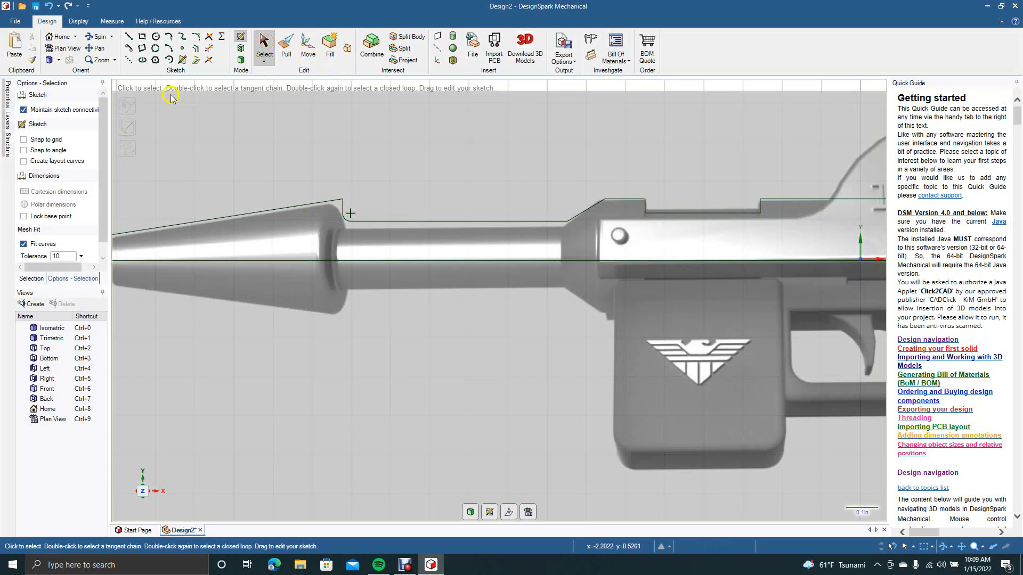
Round the upper front corner of the rear knob profile with a sketch fillet about 0.026 in in radius.
left_click(99, 48)
mouse_move(457, 312)
left_mouse_down()
mouse_move(319, 363)
mouse_move(117, 347)
left_mouse_up()
left_click_drag(378, 375, 206, 381)
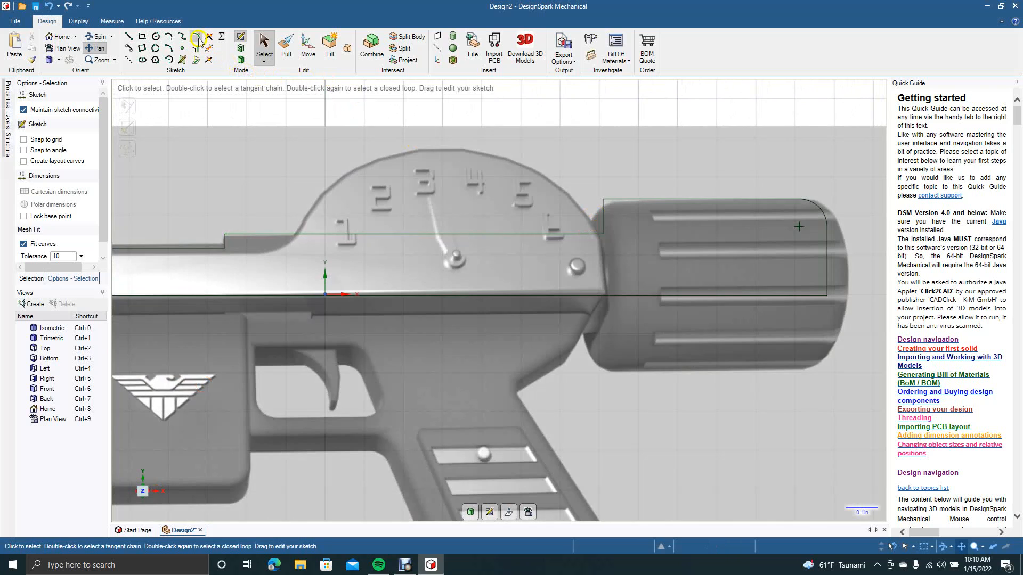
left_click(196, 37)
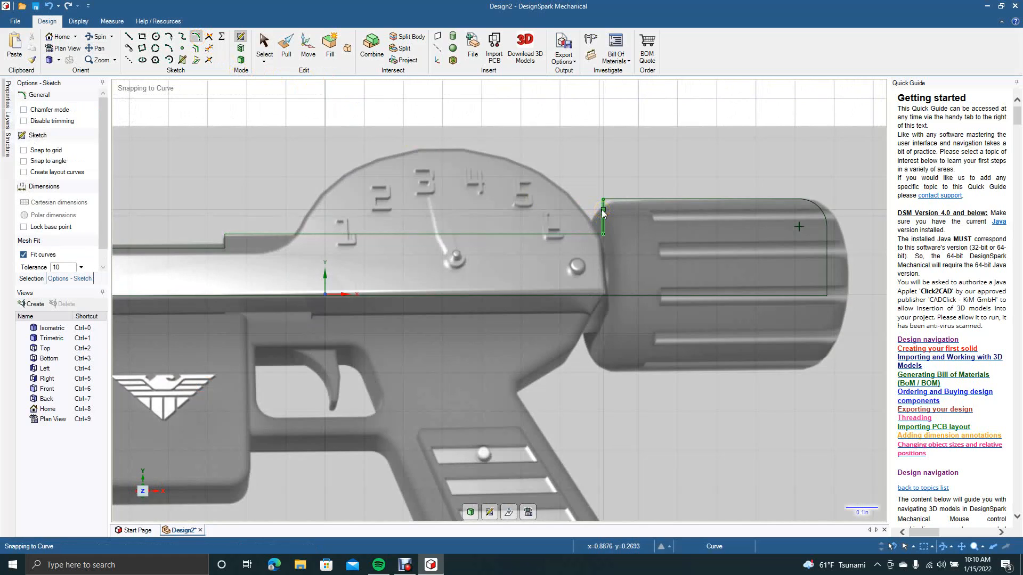
left_click(603, 211)
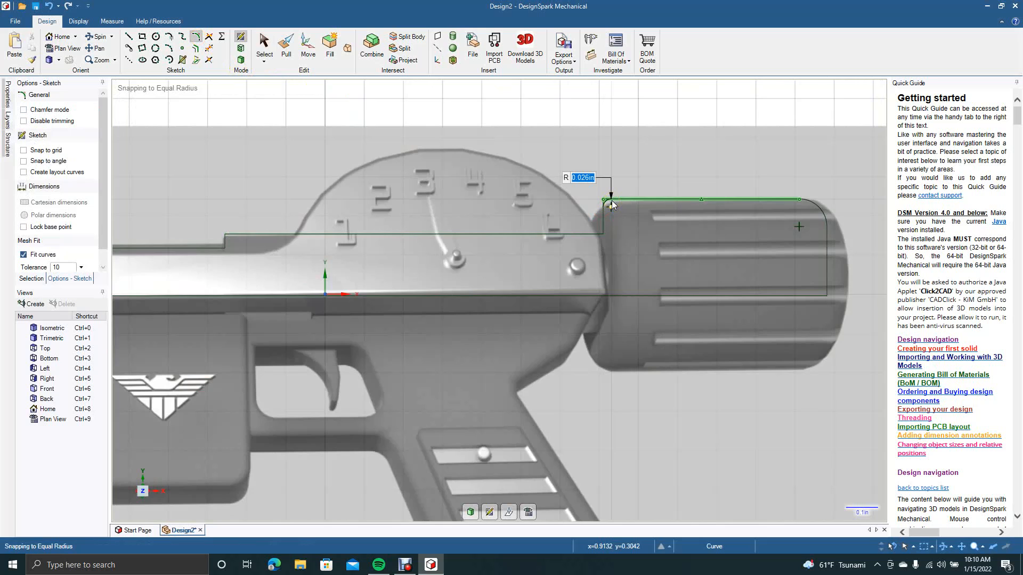
left_click(628, 201)
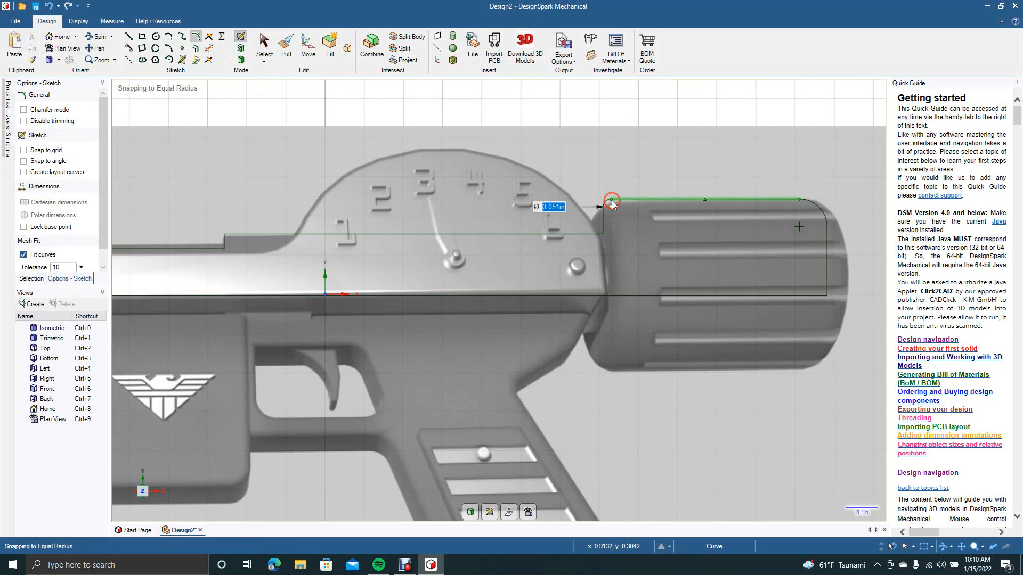
left_click(265, 47)
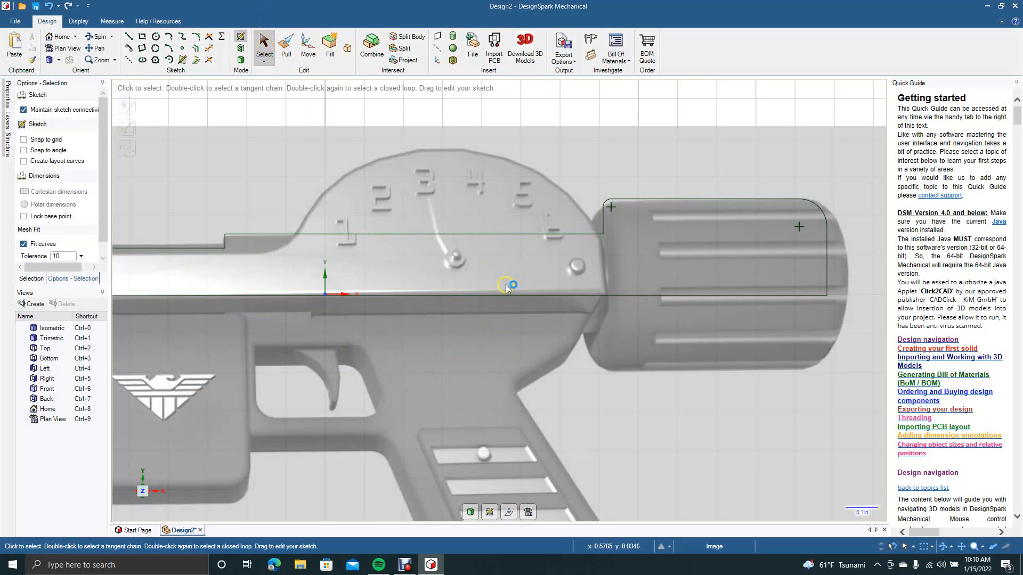
Move the reference image 2 in upward, clear of the sketched half-profile.
scroll(507, 285, "down", 4)
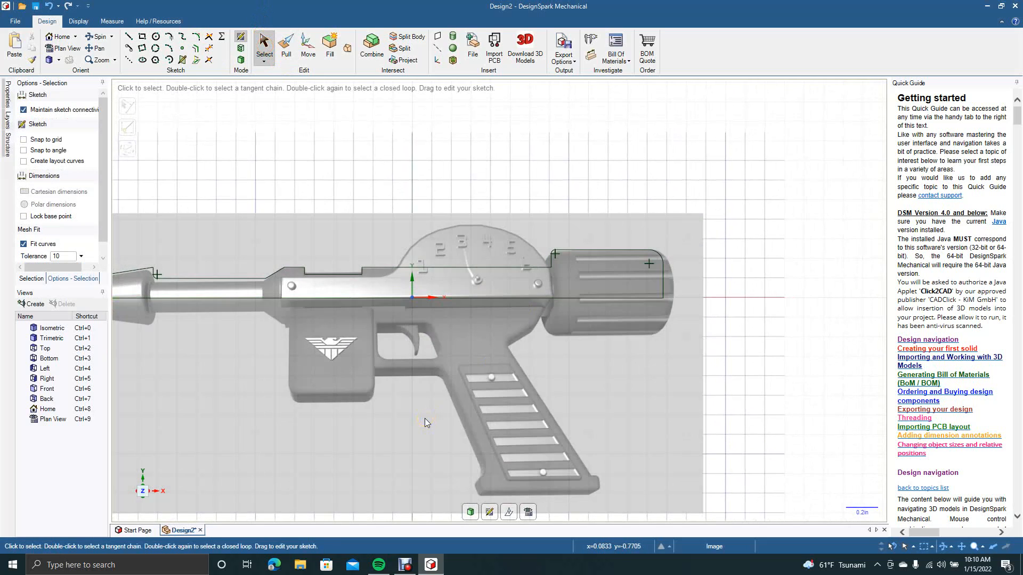
left_click(313, 222)
scroll(319, 228, "down", 5)
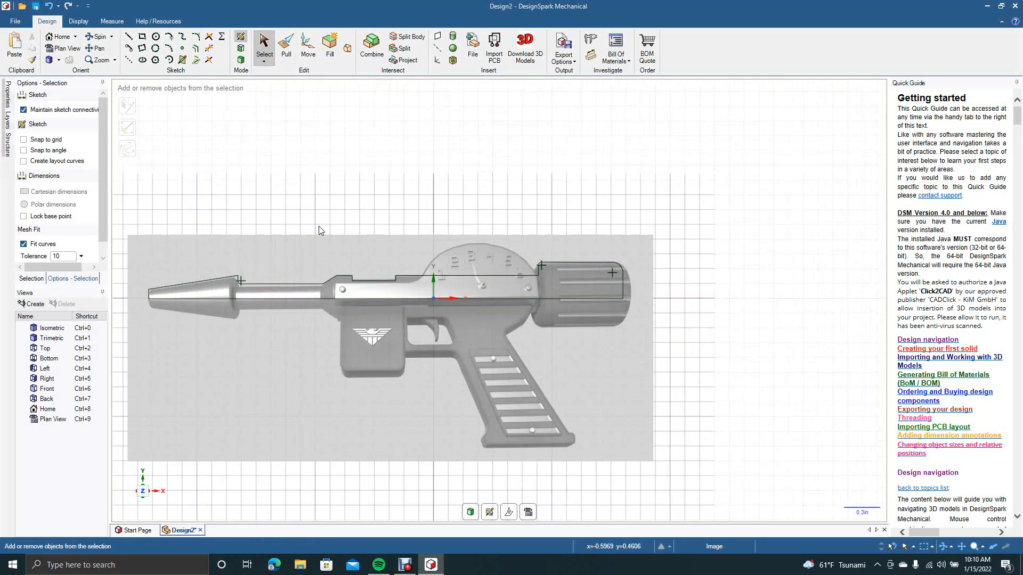
left_click(380, 364)
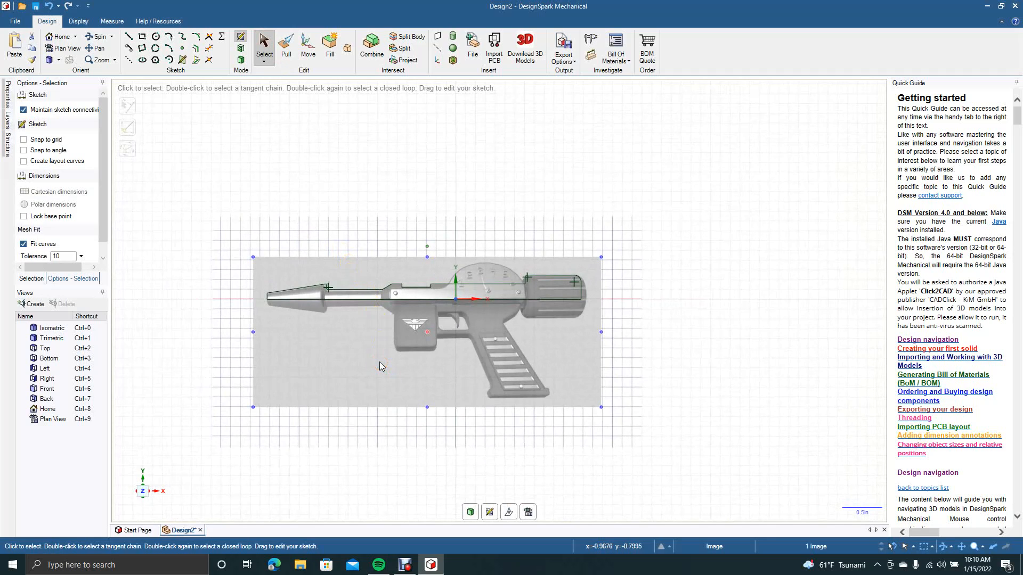
left_click(309, 48)
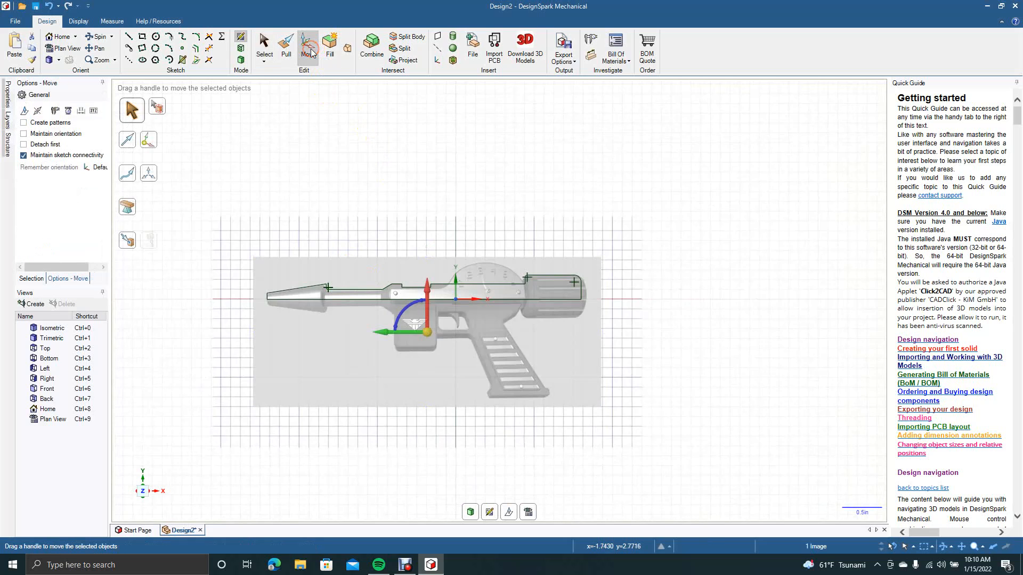
left_click_drag(428, 291, 420, 127)
type("2")
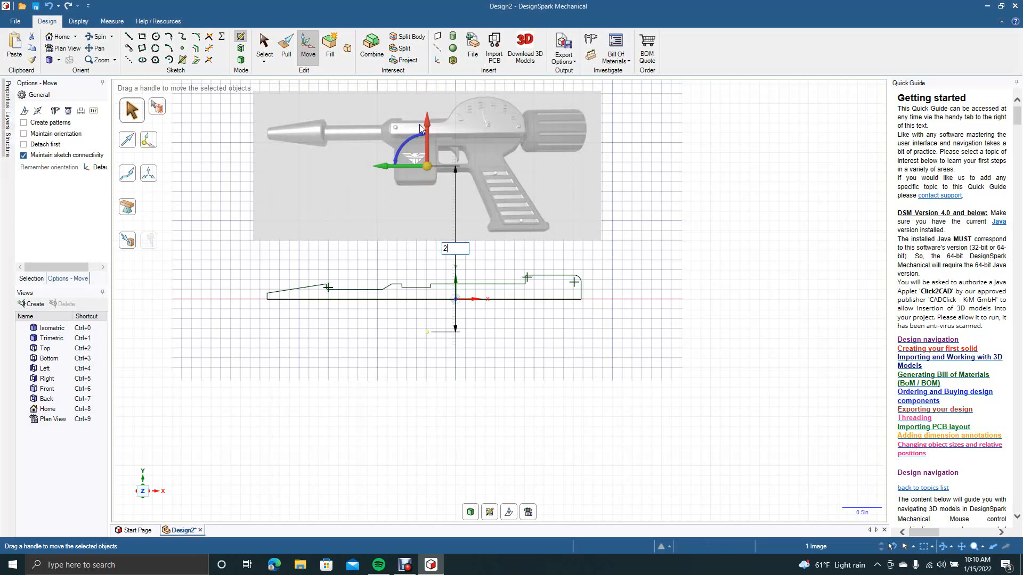
key("Return")
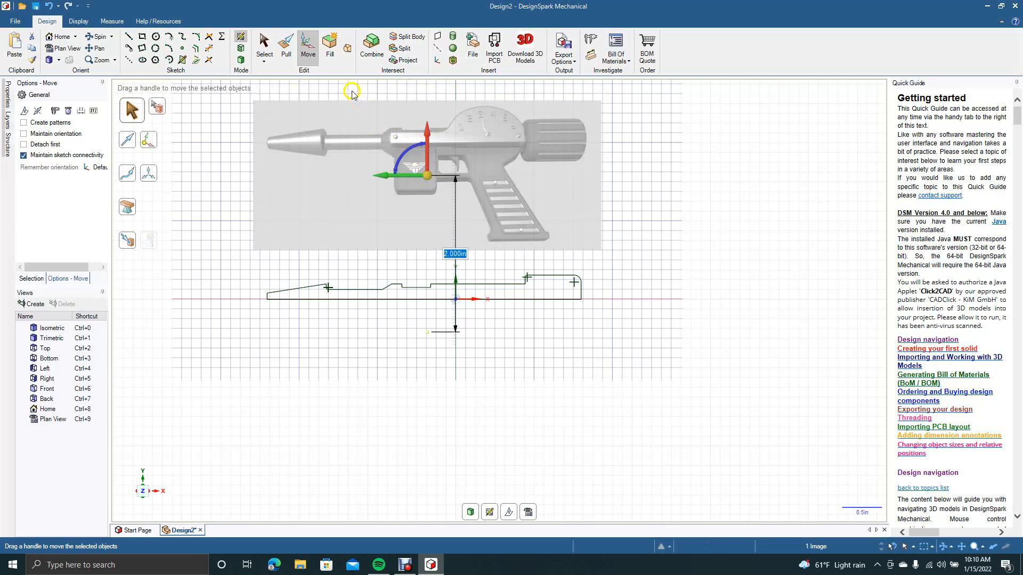
left_click(262, 46)
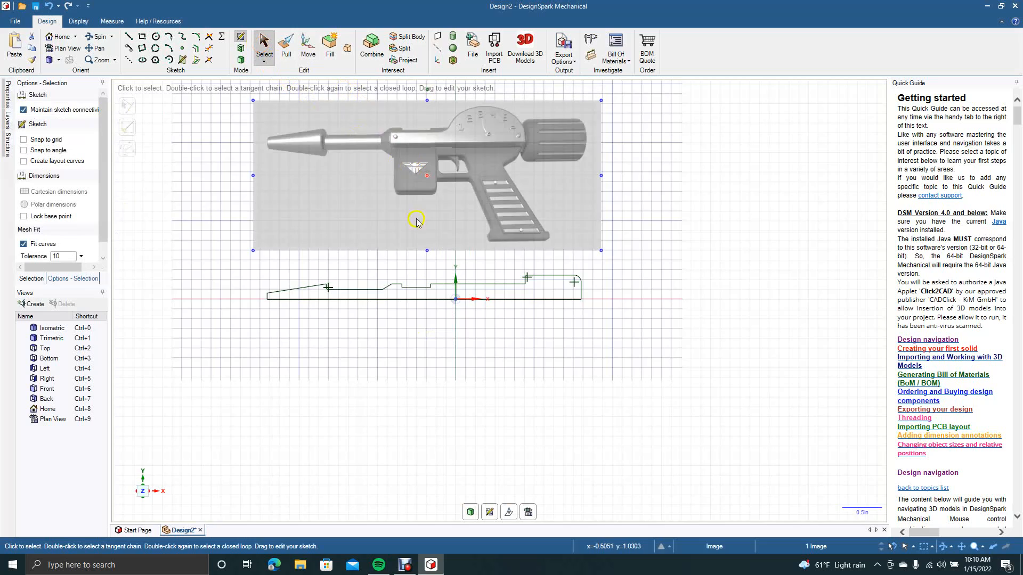
Revolve the closed half-profile face a full turn around its bottom centre-line edge to make the solid gun body.
left_click(287, 50)
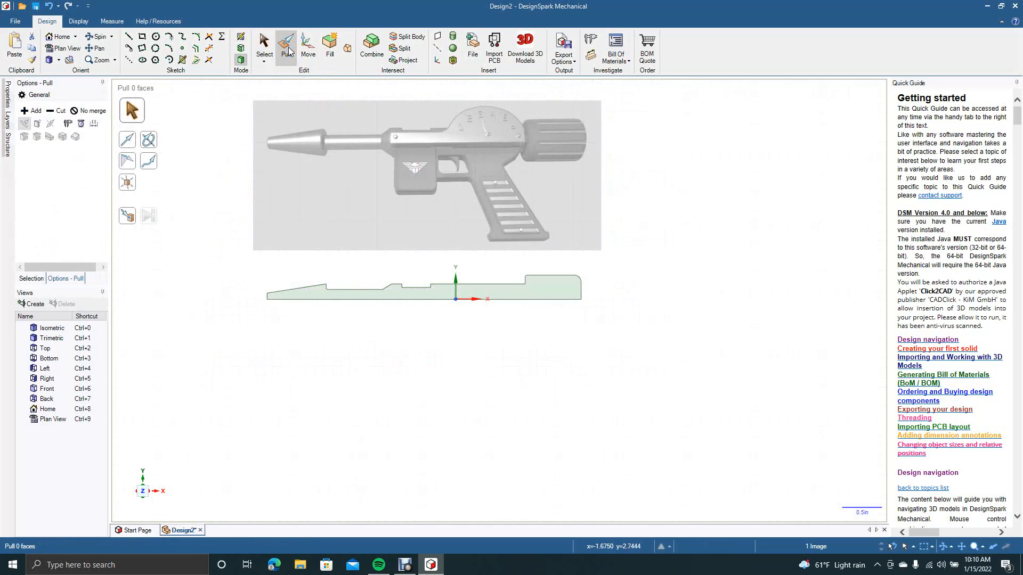
left_click(393, 297)
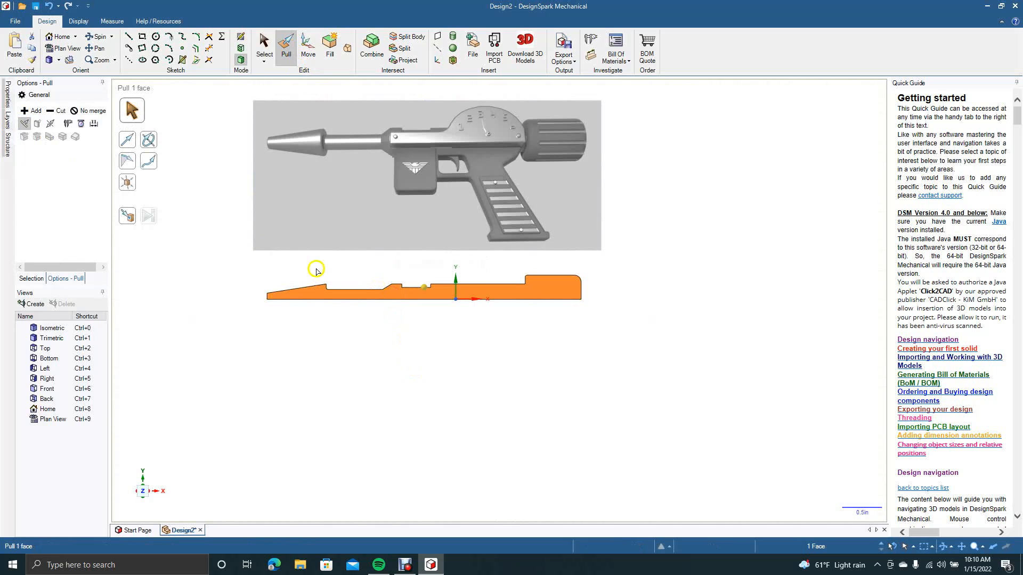
left_click(150, 143)
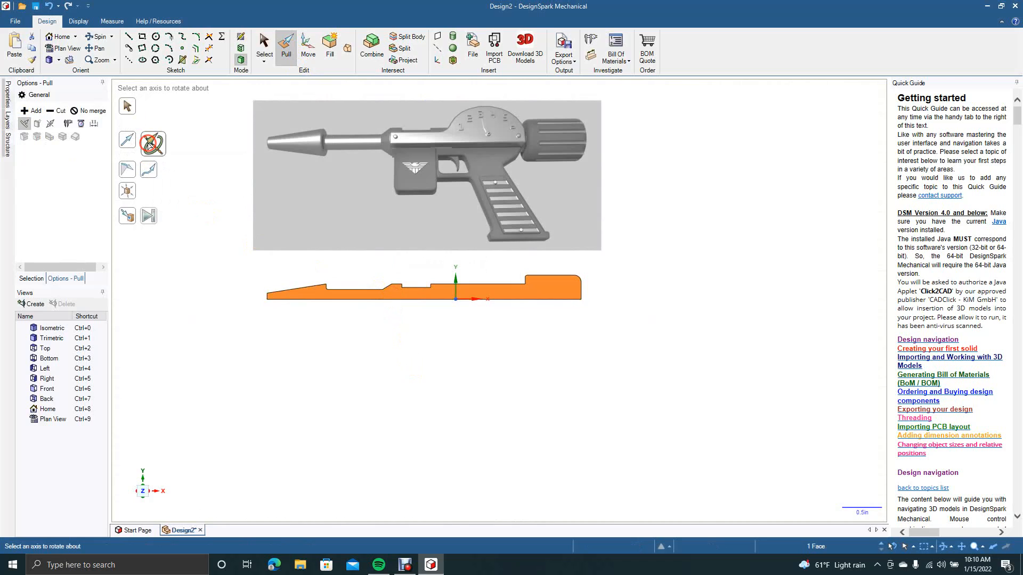
left_click(386, 302)
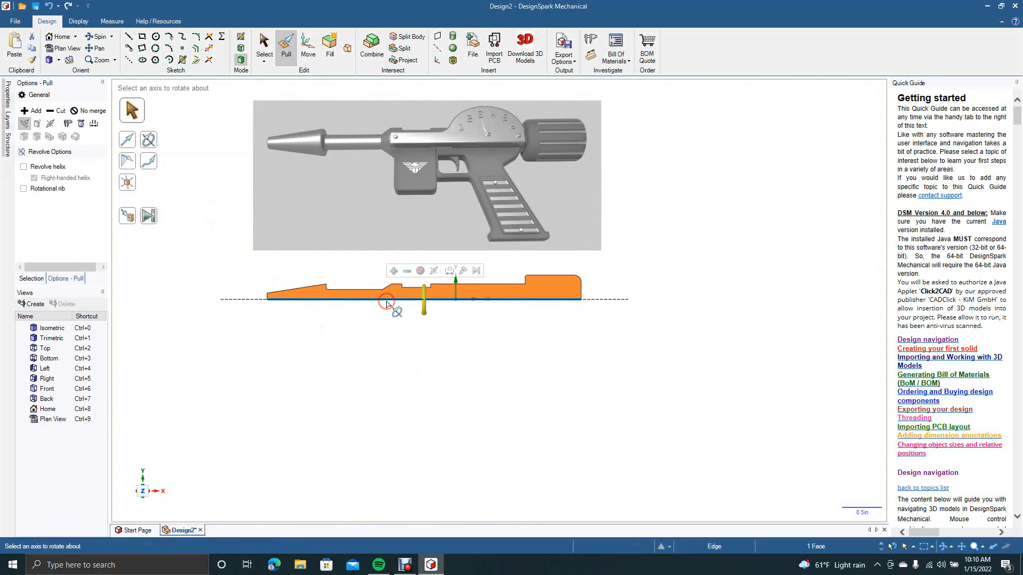
left_click(151, 216)
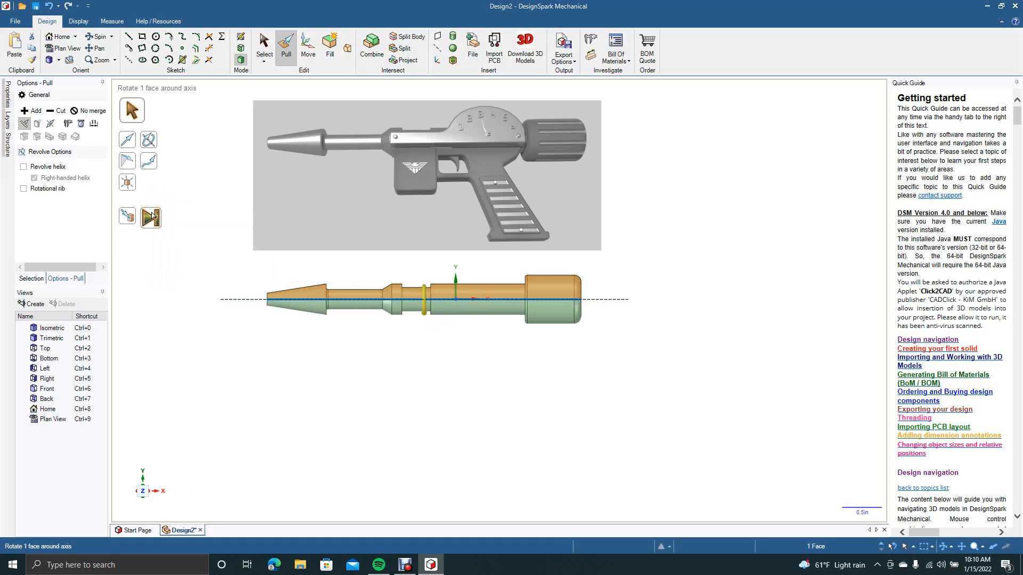
left_click(265, 47)
left_click(230, 240)
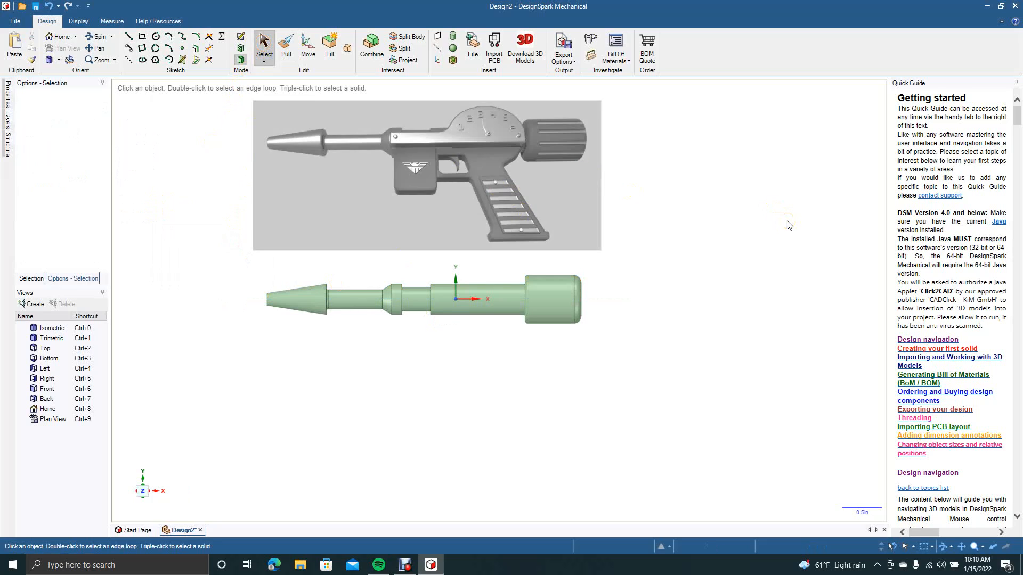
Move the reference image 2 in back down so it lines up behind the revolved body.
left_click(471, 183)
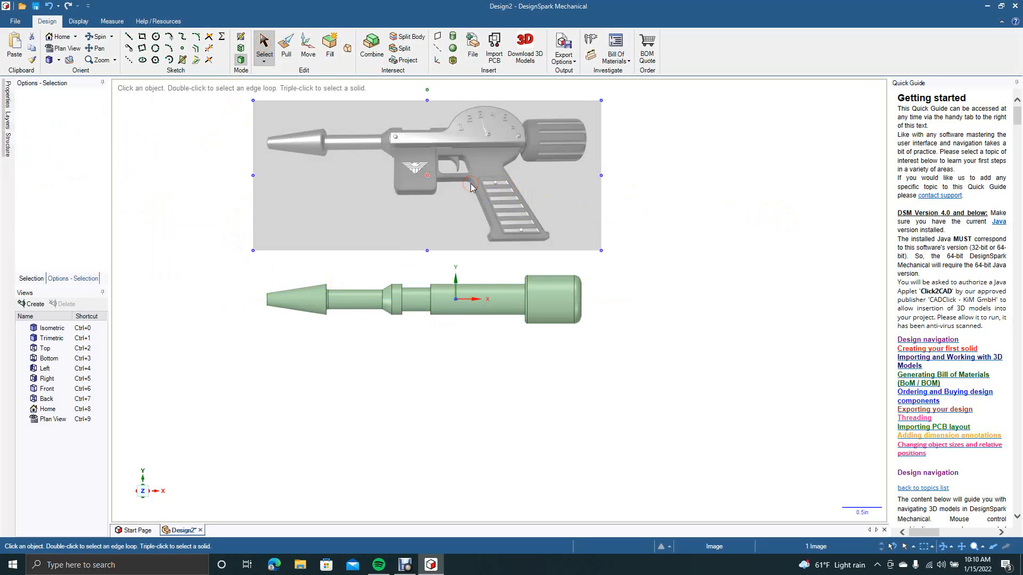
left_click(306, 47)
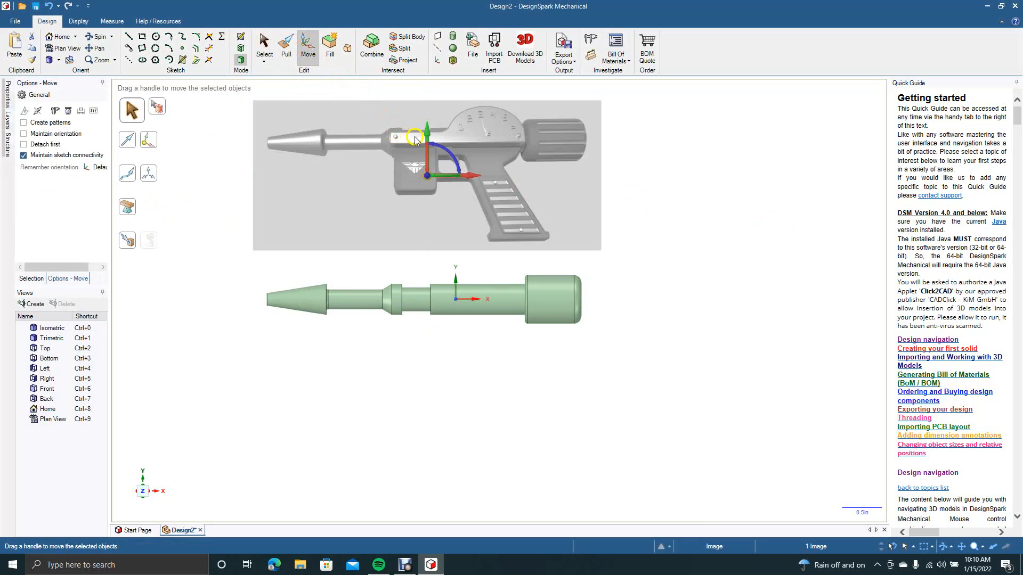
left_click_drag(429, 138, 442, 292)
type("2")
key("Return")
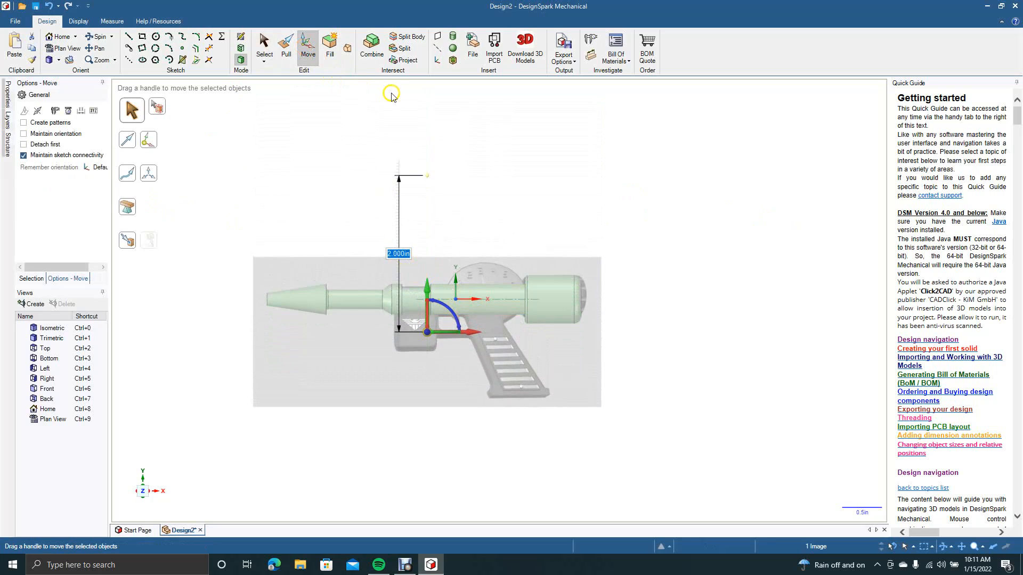
left_click(264, 47)
left_click(613, 167)
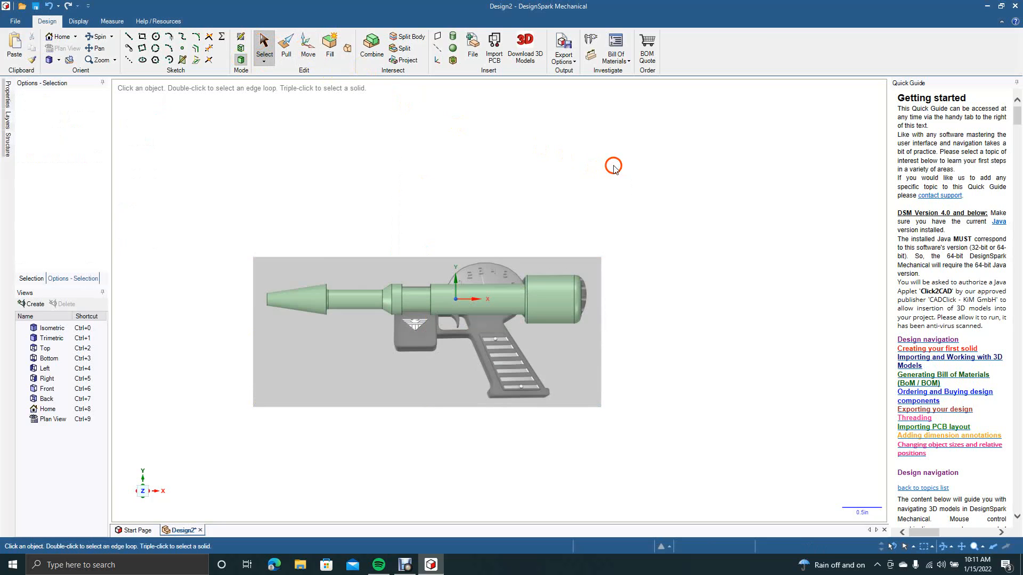
scroll(378, 304, "up", 5)
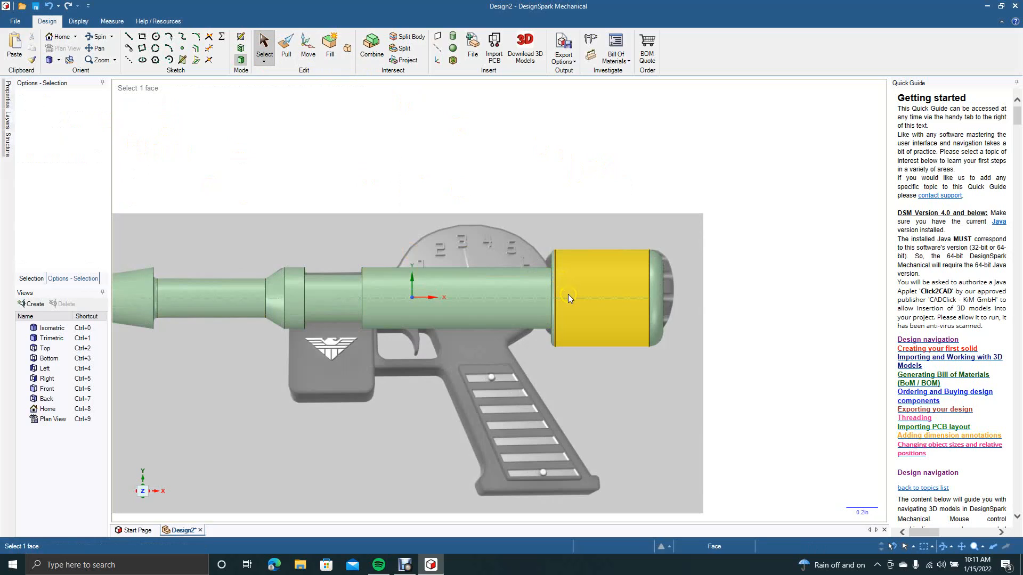
left_click(466, 324)
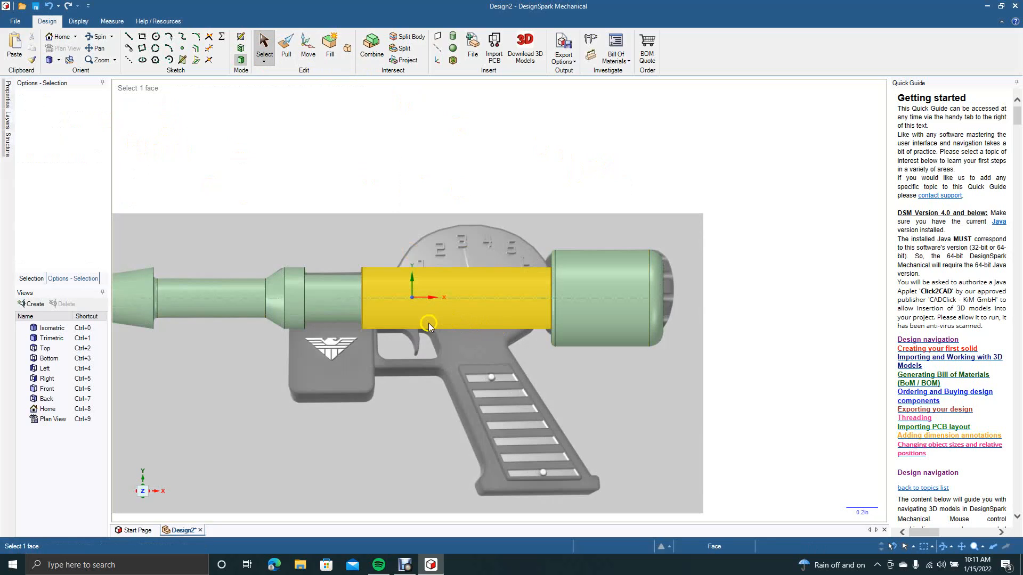
left_click(408, 236)
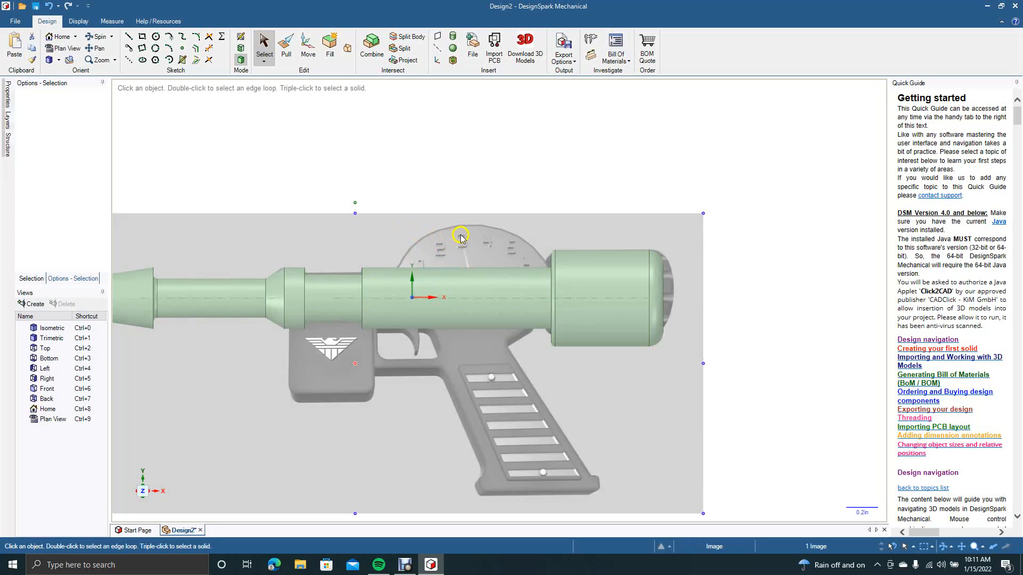
left_click(743, 298)
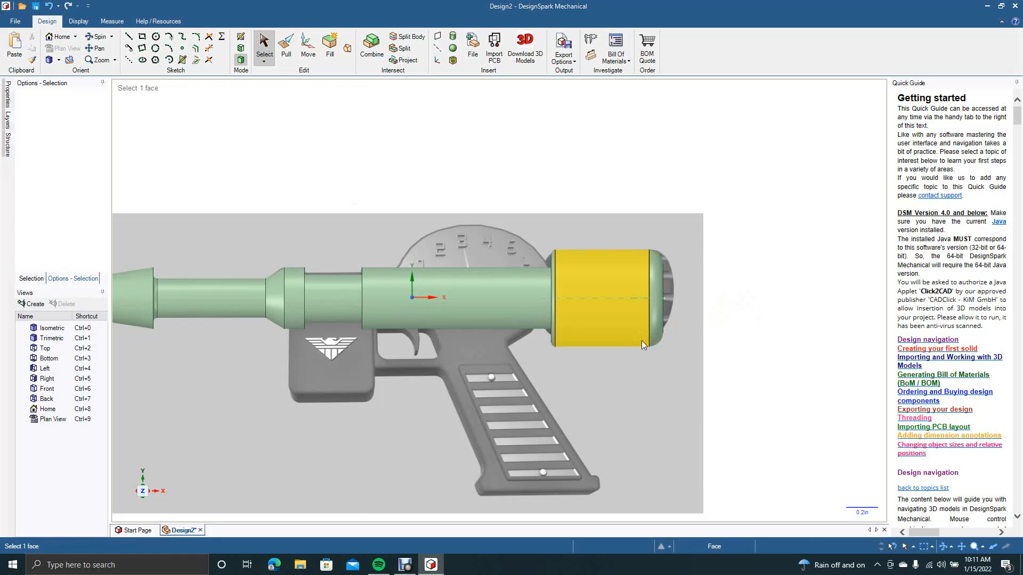
Move the whole revolved gun body 2 in straight upward, clear of the reference image.
key("ctrl+minus")
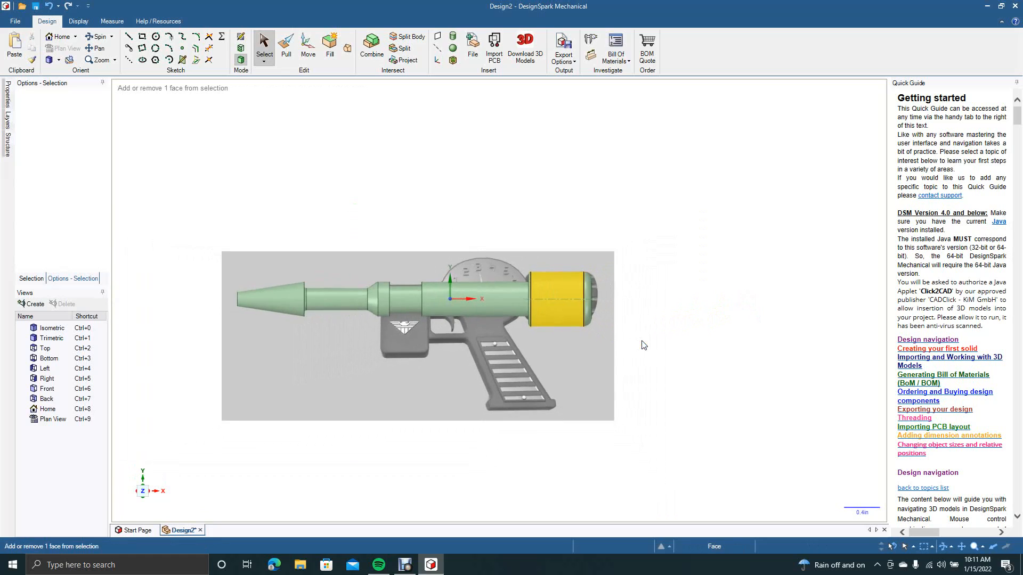
left_click_drag(261, 230, 590, 342)
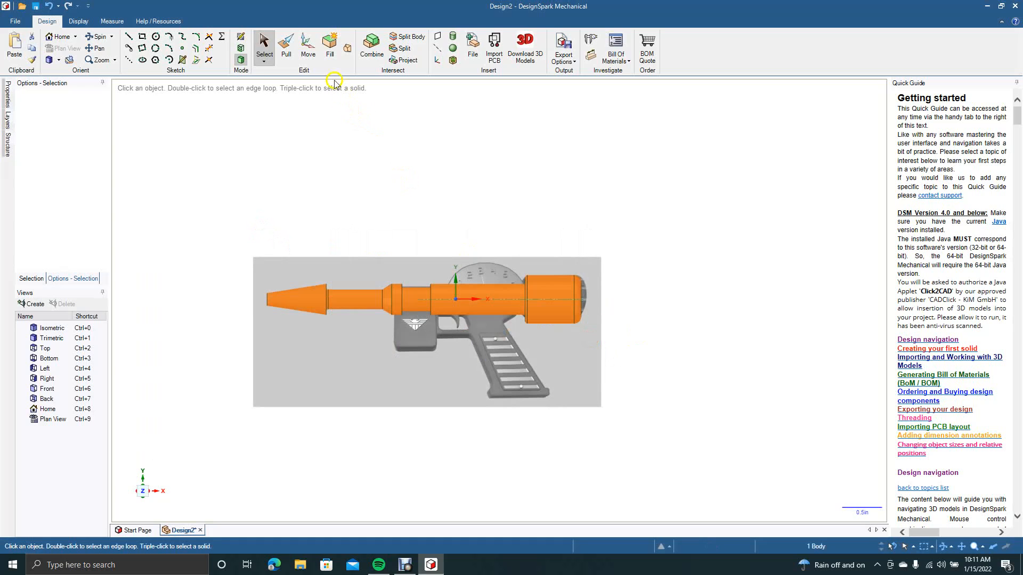
left_click(310, 51)
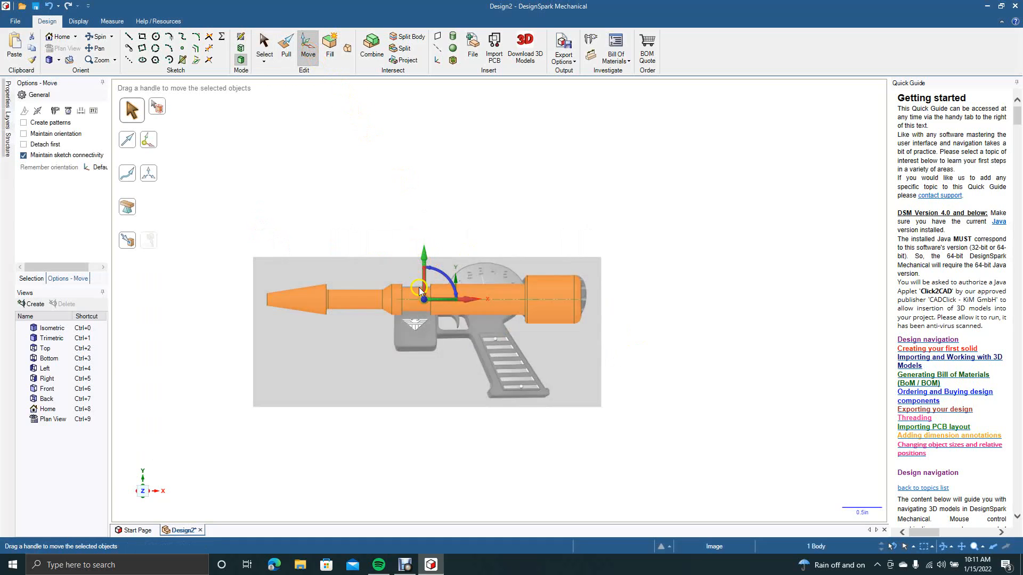
left_click(425, 260)
left_click_drag(425, 261, 429, 166)
type("2.000in")
key("Return")
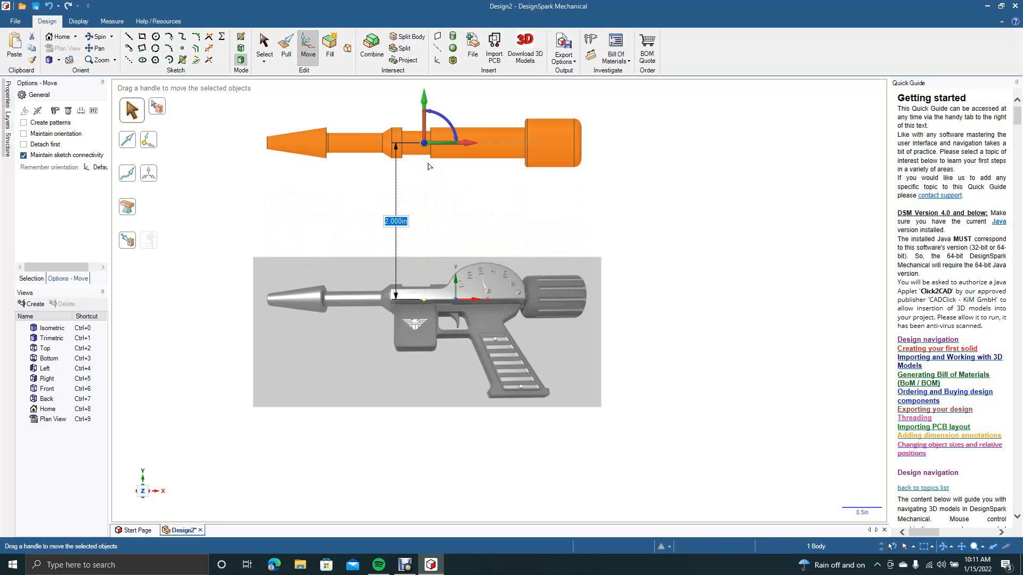
left_click(264, 47)
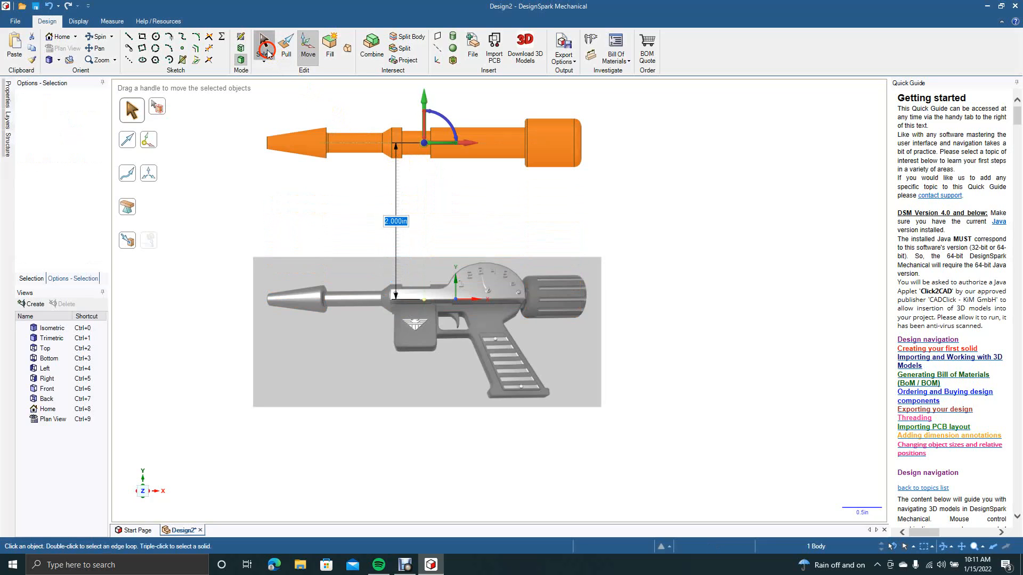
left_click(182, 190)
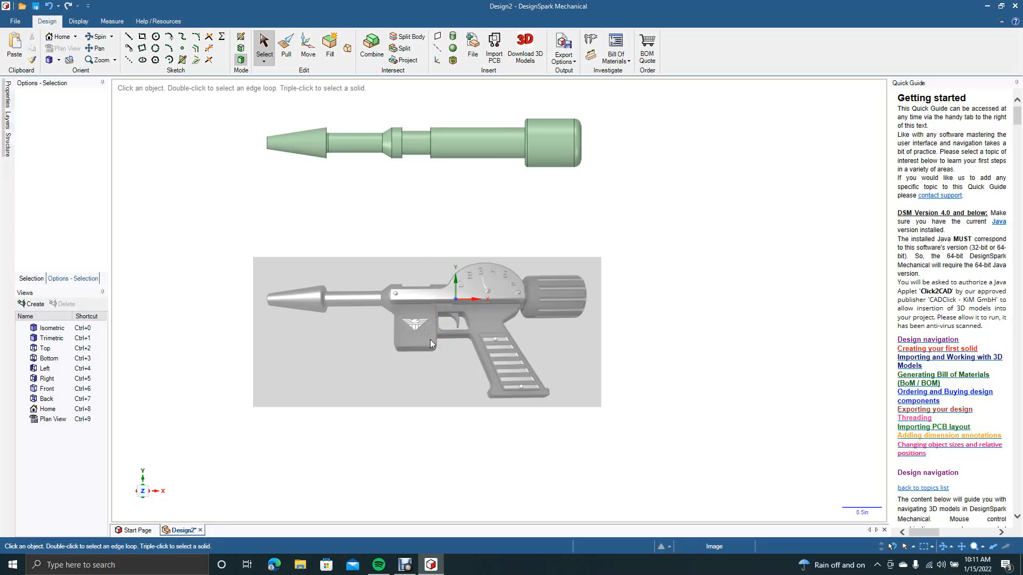
scroll(430, 340, "up", 3)
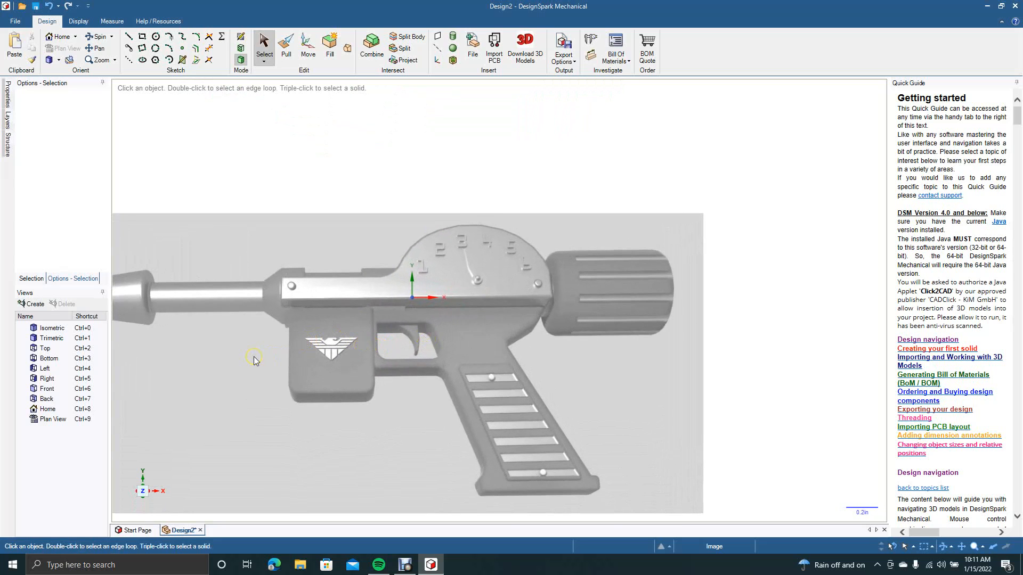
scroll(253, 356, "up", 4)
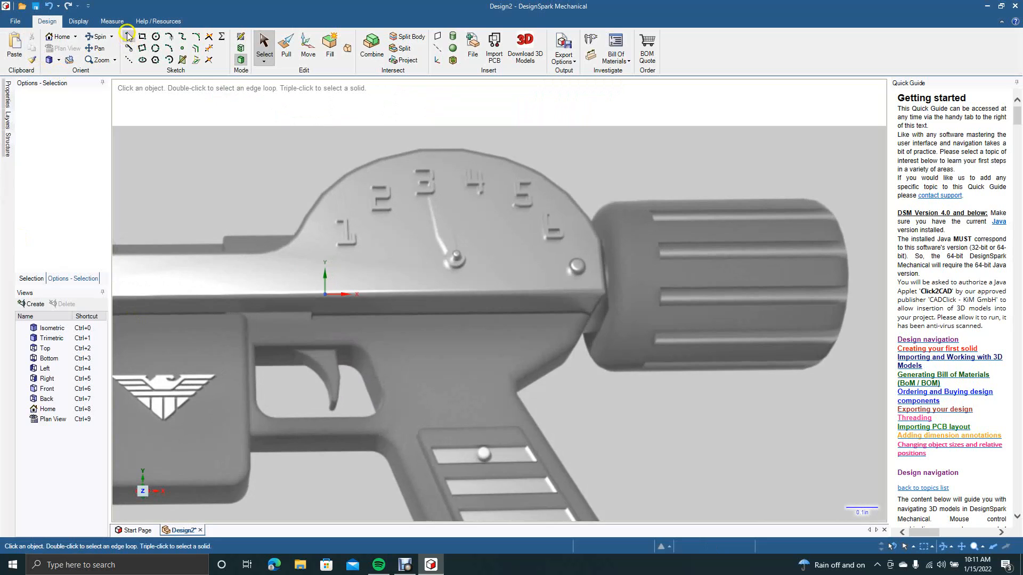
left_click(97, 48)
left_click_drag(210, 256, 356, 280)
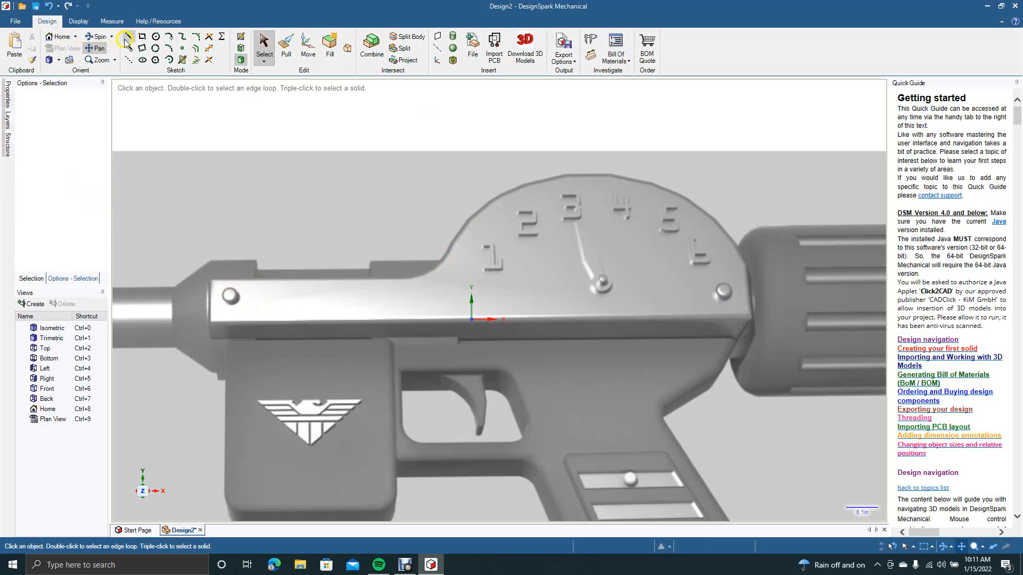
left_click(127, 39)
left_click(211, 330)
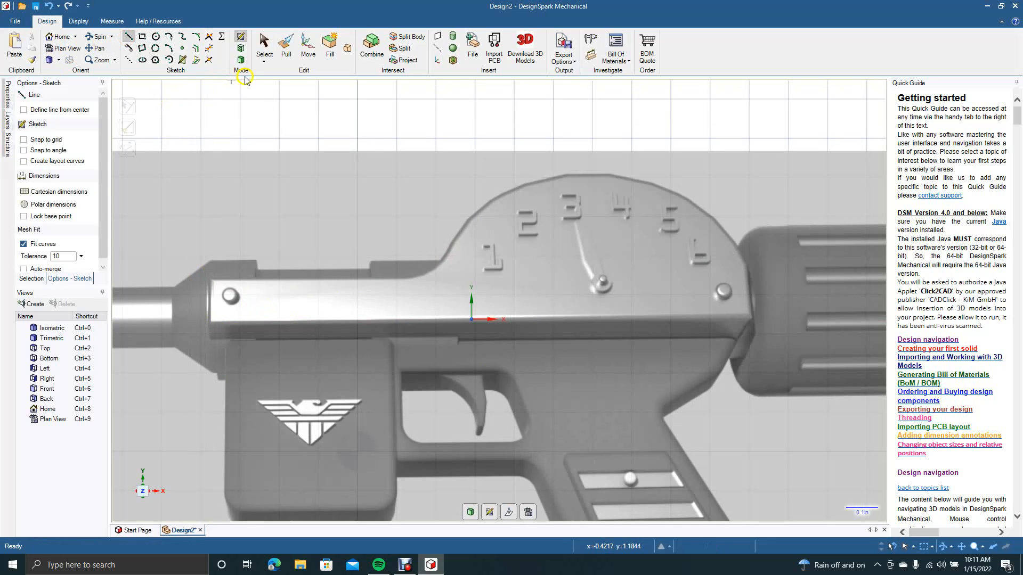
left_click(241, 60)
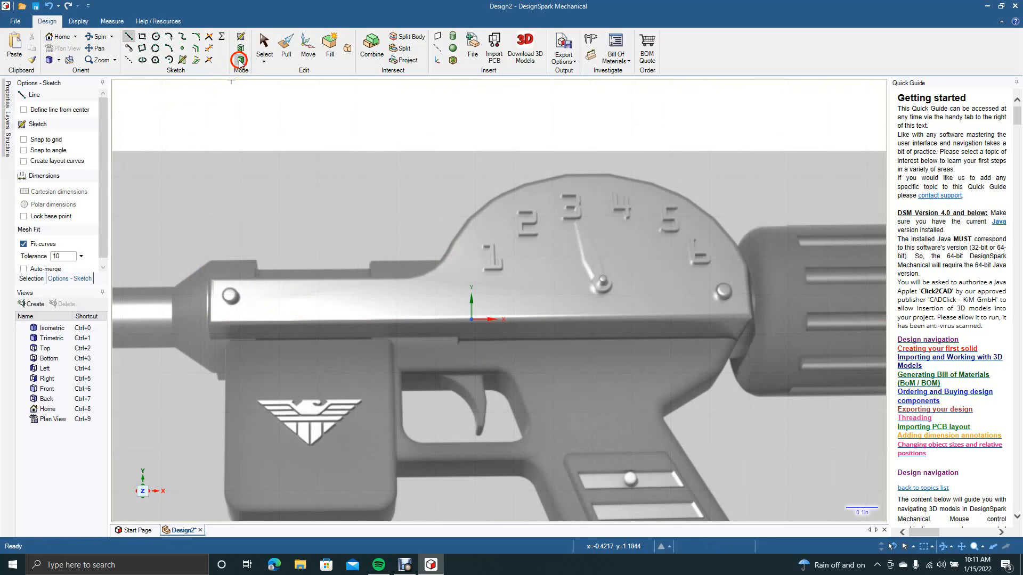
left_click(214, 324)
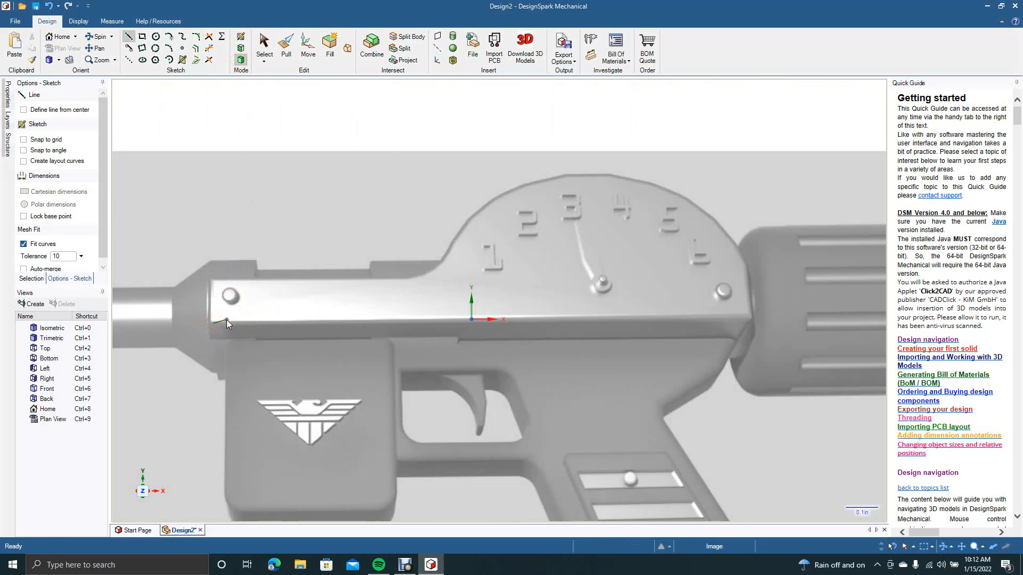
left_click(130, 48)
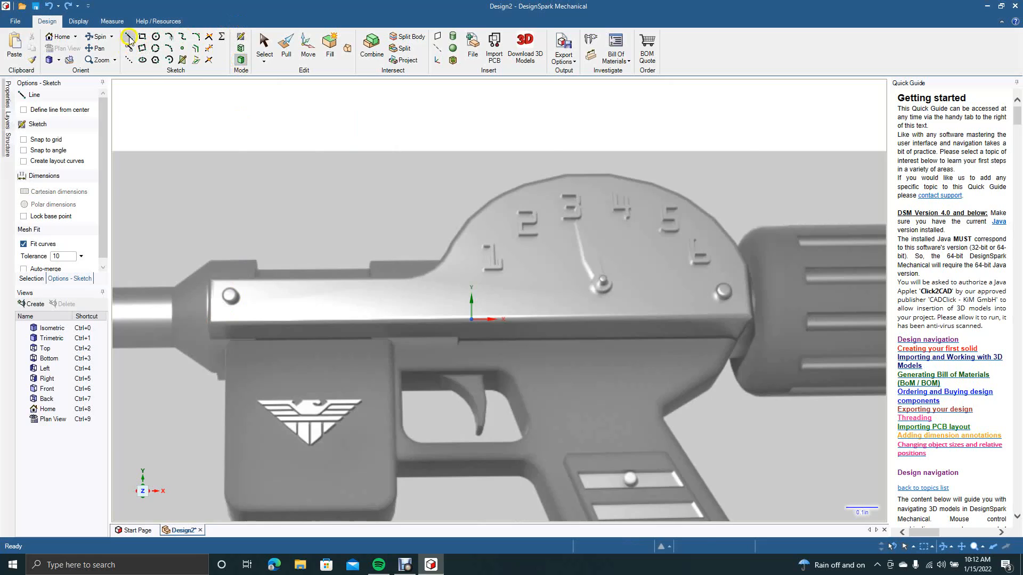
Sketch connected lines along the dial housing's lower edge, straight up its rear end and forward across the top of the dial.
left_click(129, 37)
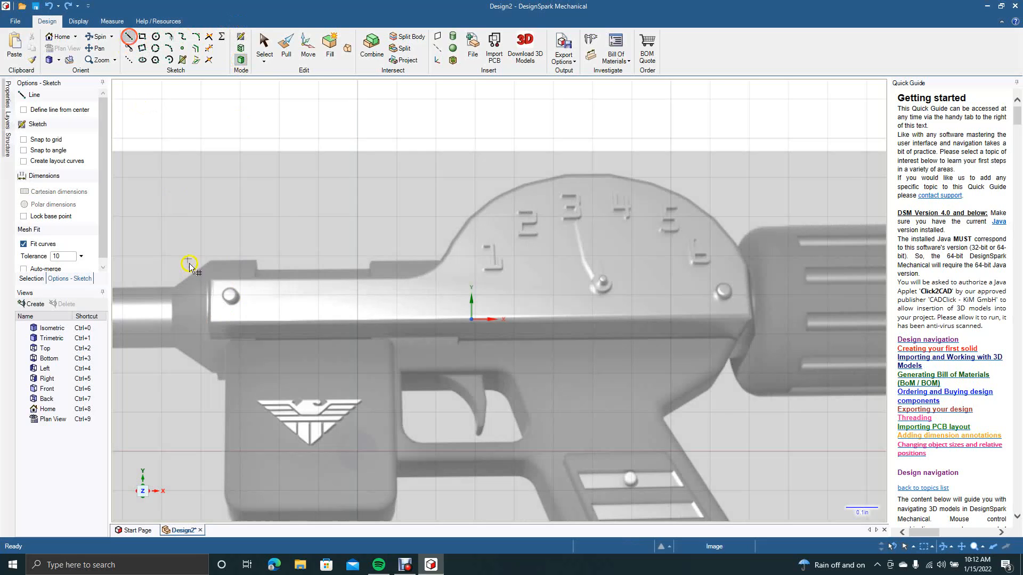
left_click(211, 329)
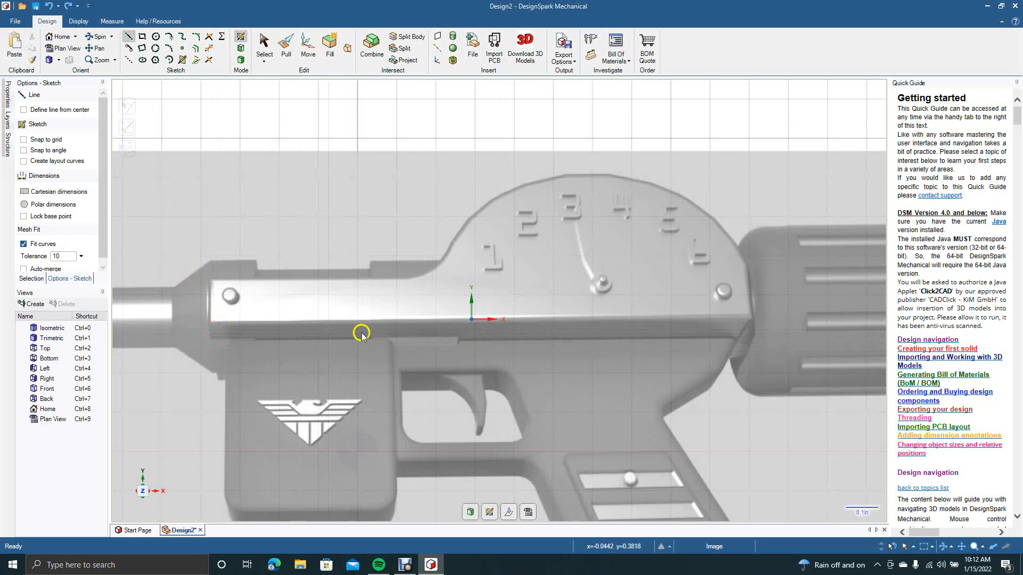
left_click(214, 330)
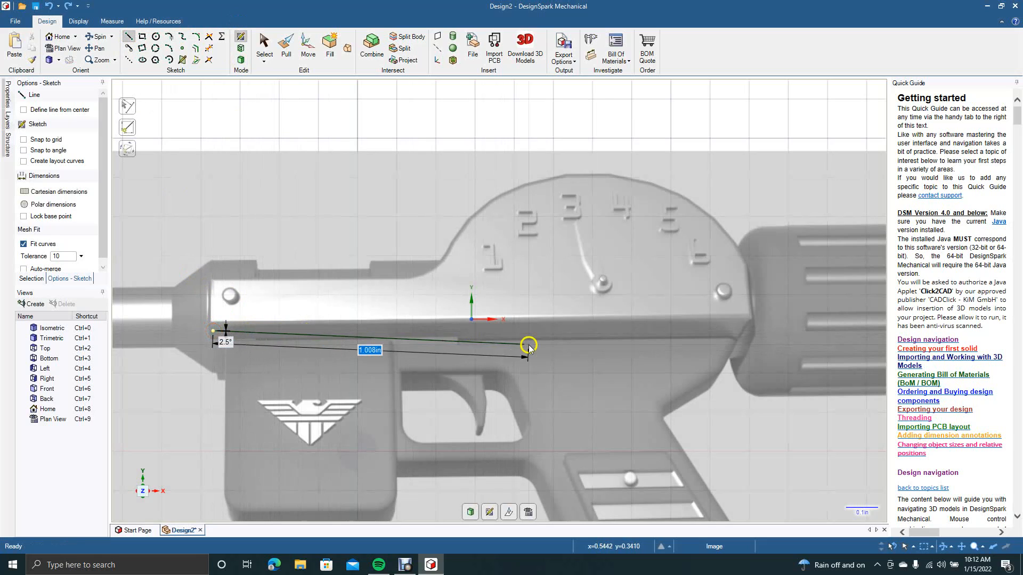
left_click(748, 331)
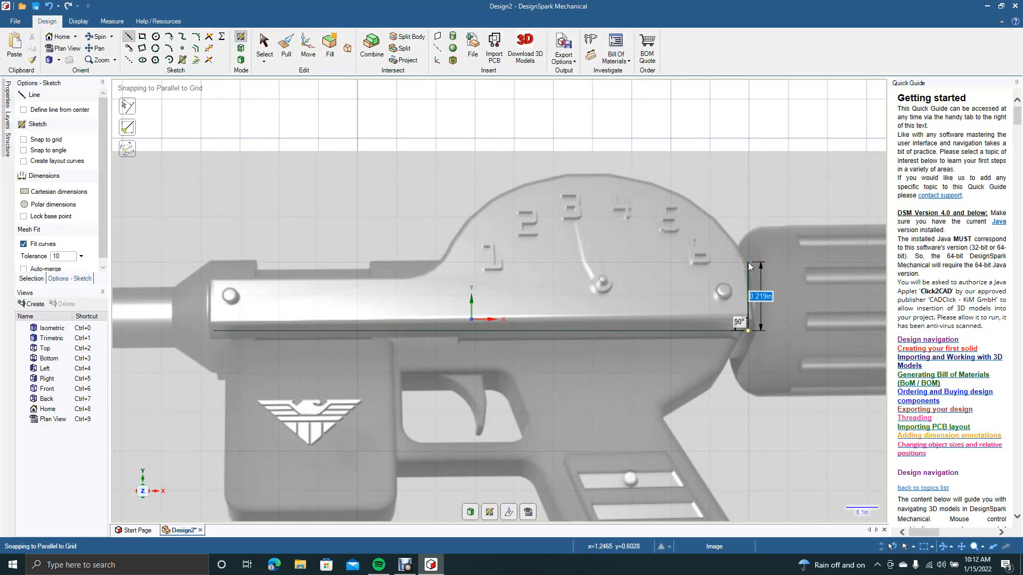
left_click(745, 177)
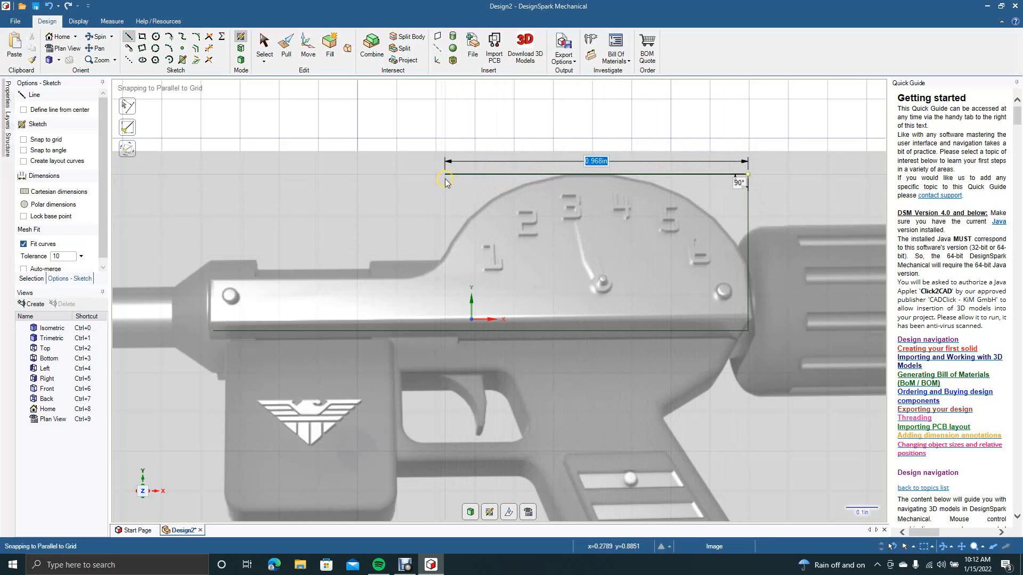
left_click(427, 180)
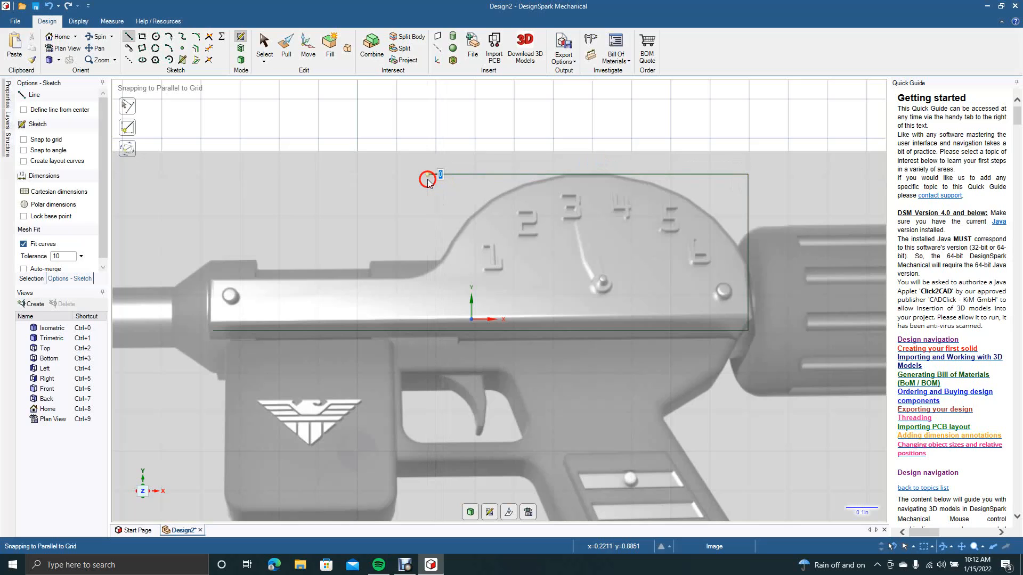
Continue the outline about 0.33 in down, 0.69 in forward along the housing's upper edge, and 0.24 in down past the bottom line.
left_click(426, 268)
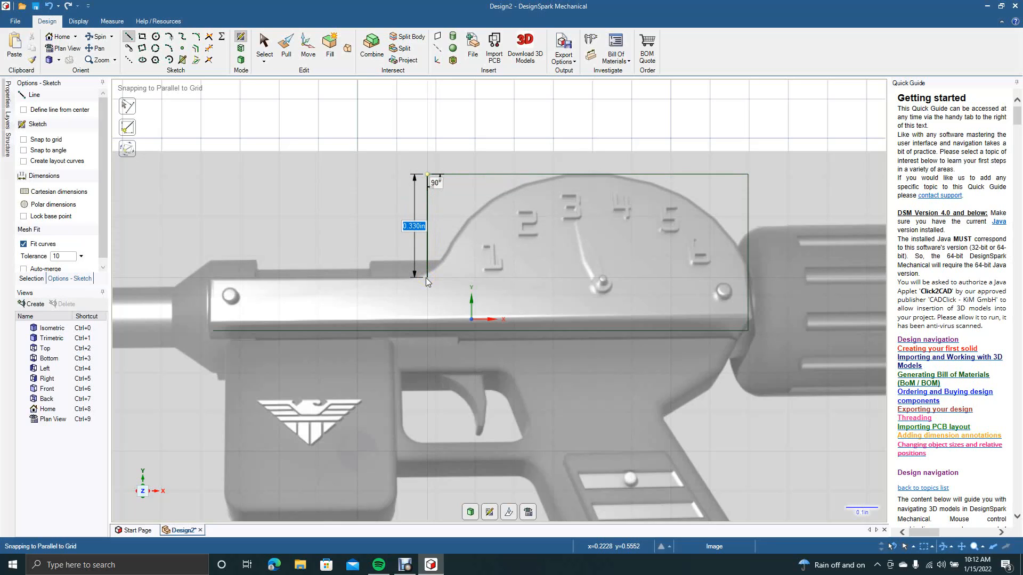
left_click(427, 277)
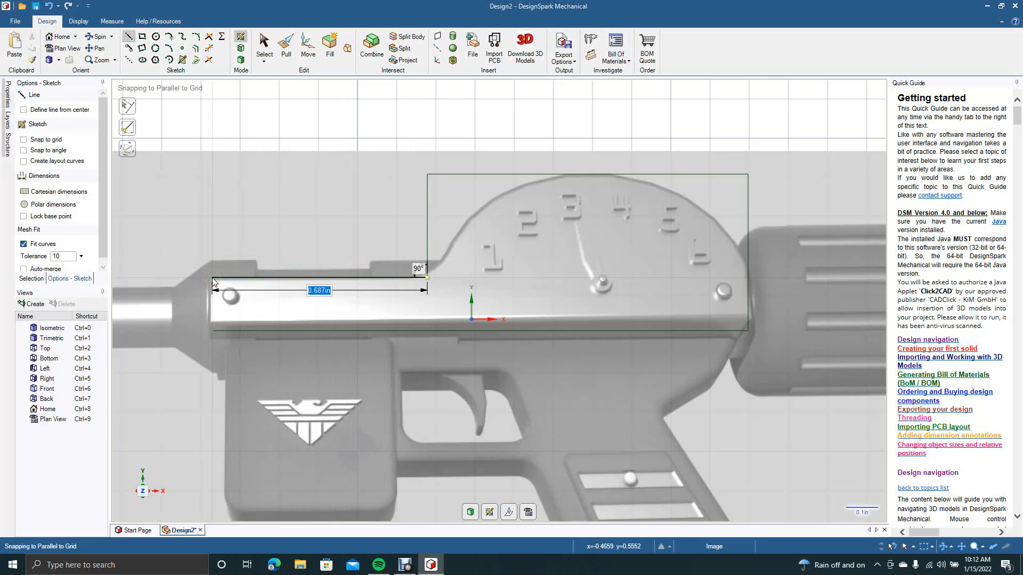
left_click(212, 278)
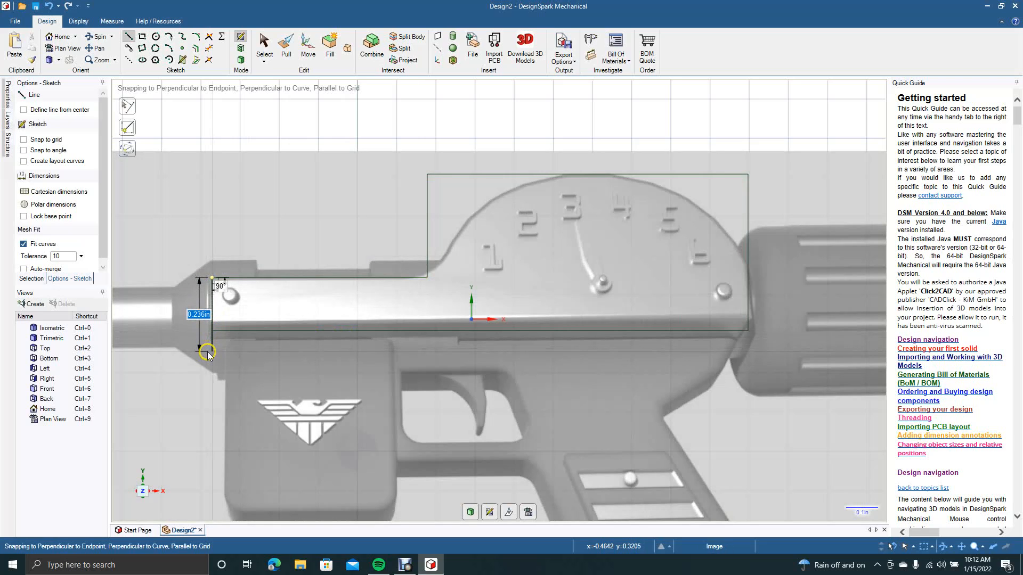
left_click(207, 351)
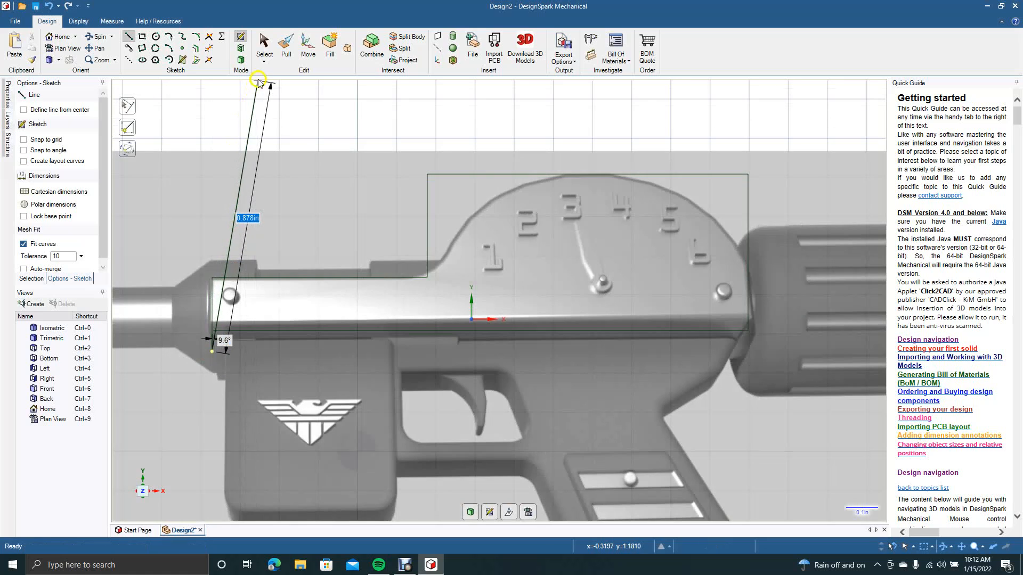
Trim the piece of the front vertical line that overhangs the outline's bottom line.
left_click(262, 49)
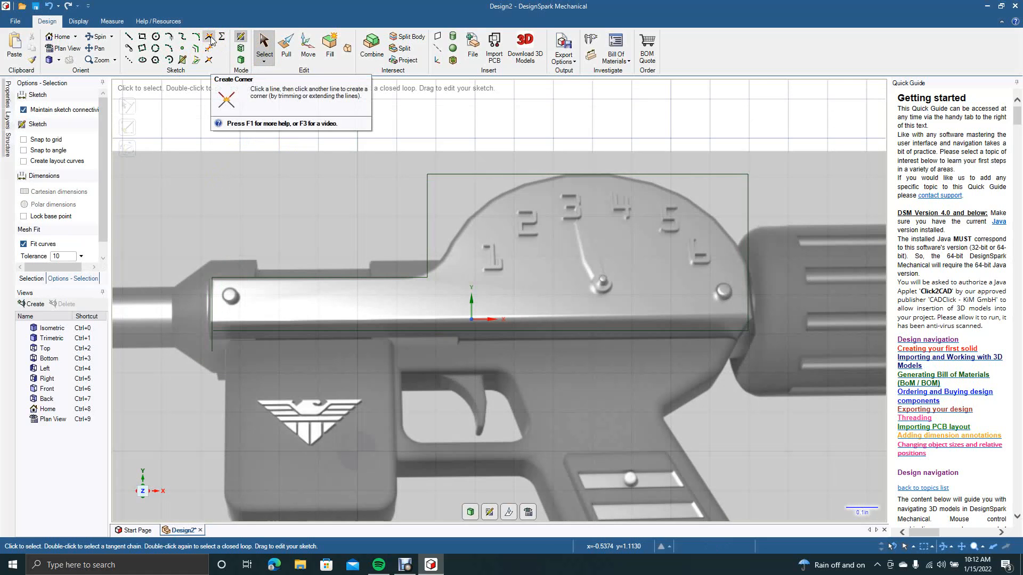
left_click(209, 37)
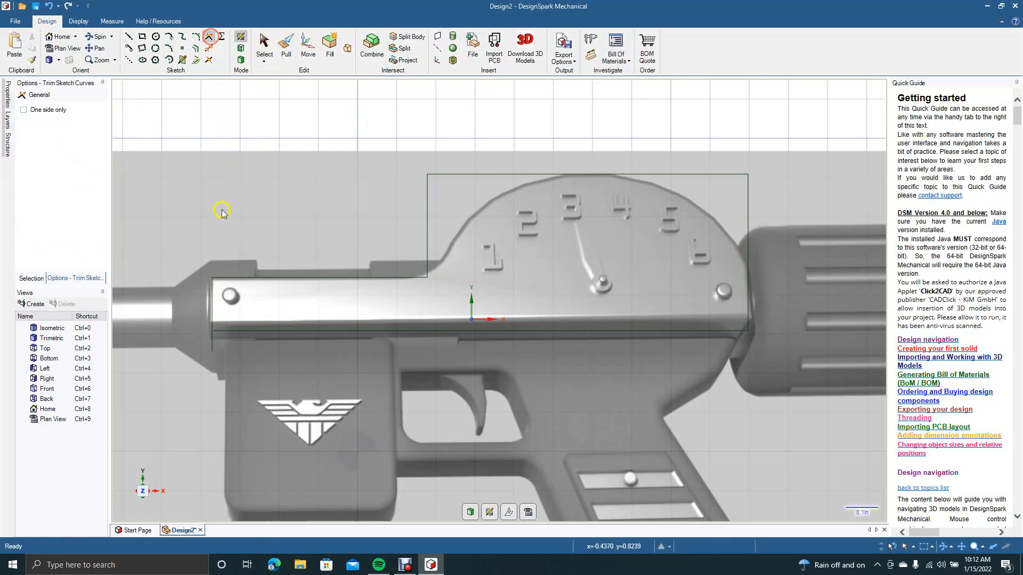
left_click(234, 328)
Round the upper rear corner of the housing outline with a sketch fillet about 0.432 in in radius, following the dial.
left_click(198, 36)
left_click(593, 176)
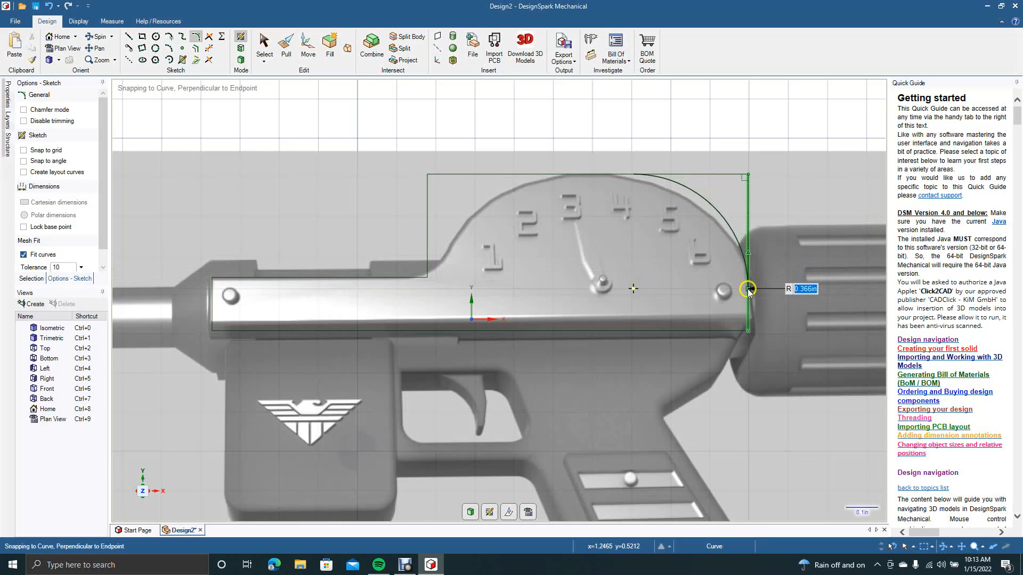
left_click_drag(748, 297, 748, 308)
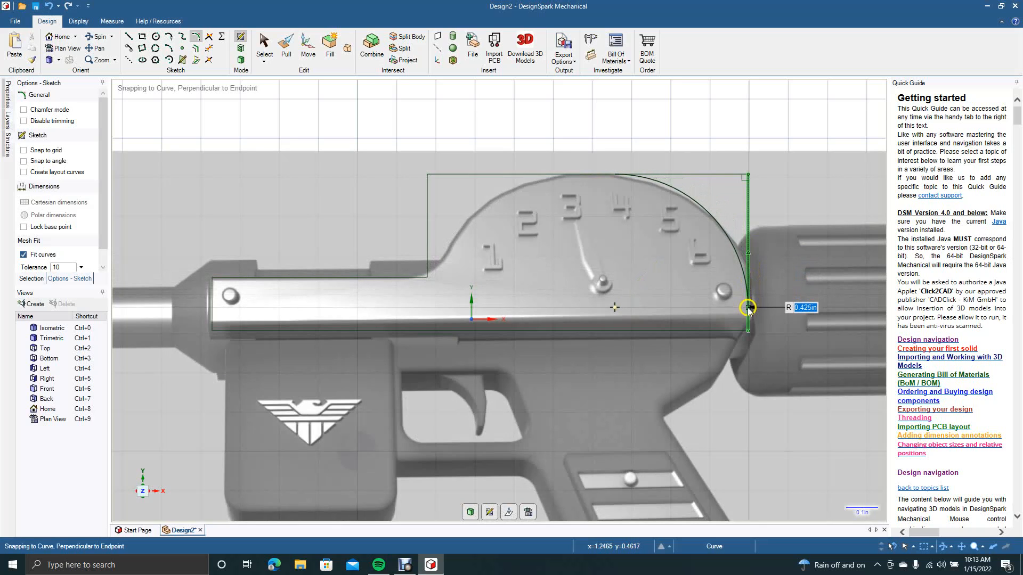
left_click(748, 310)
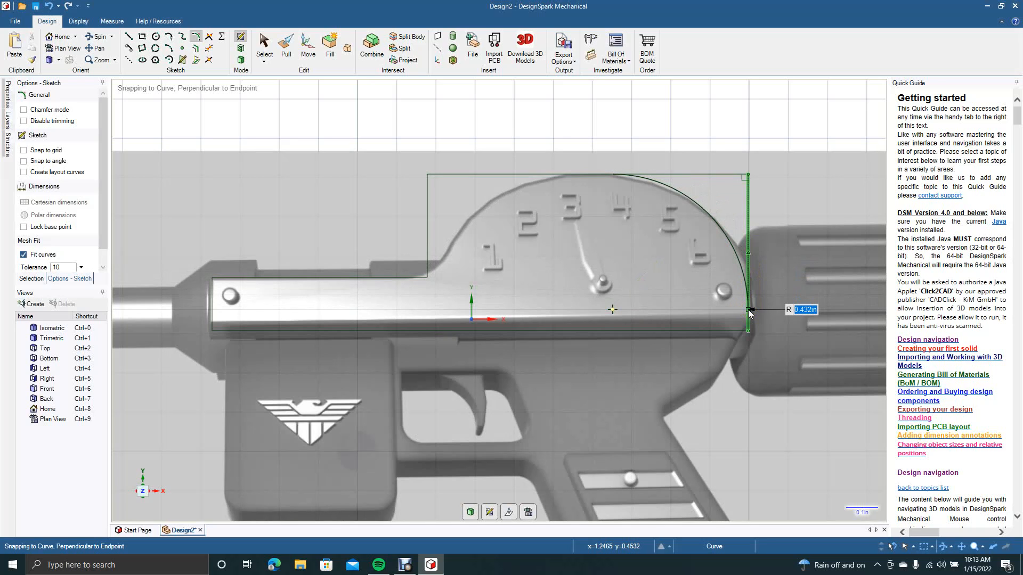
left_click(597, 176)
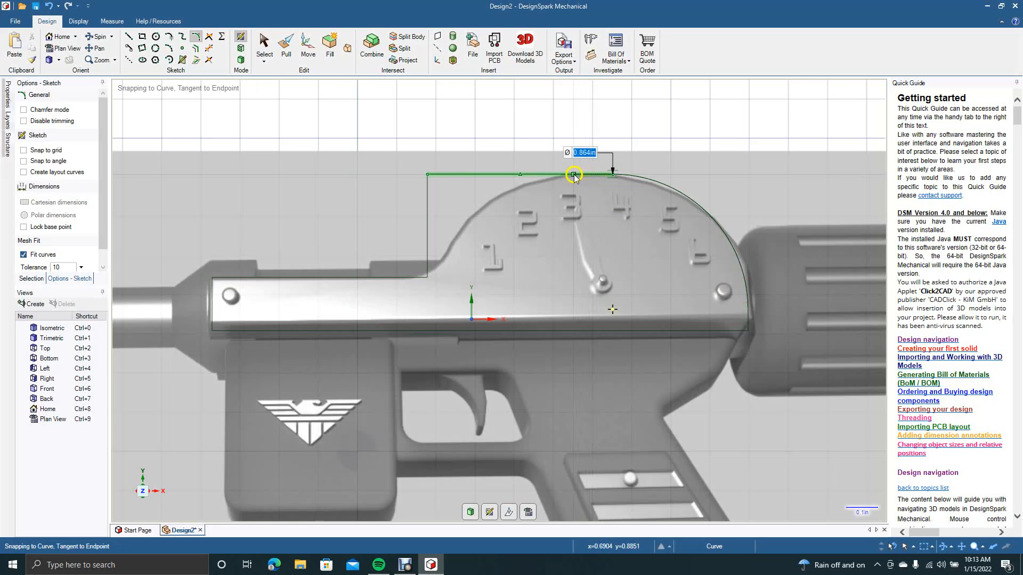
left_click(573, 174)
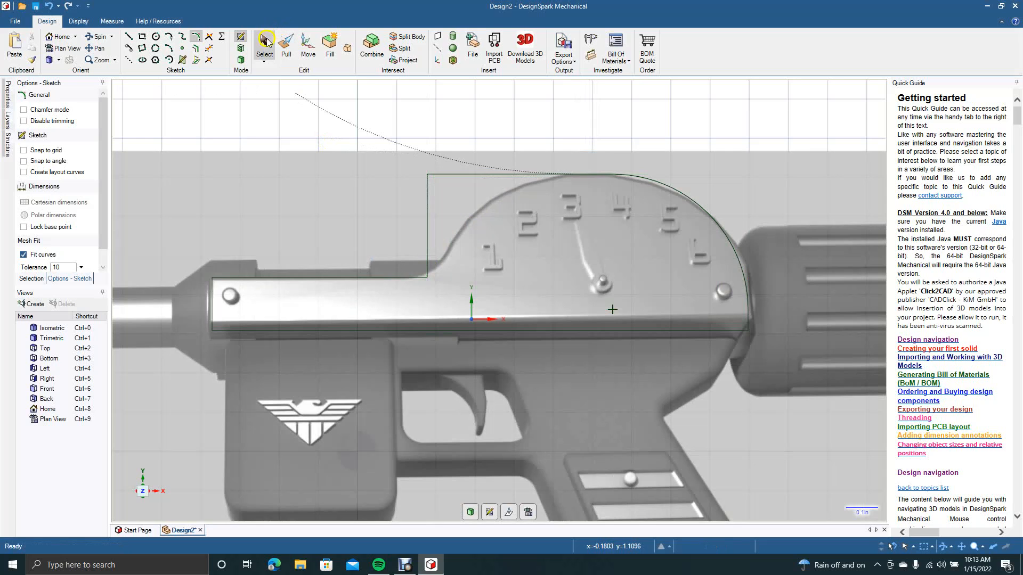
left_click(264, 46)
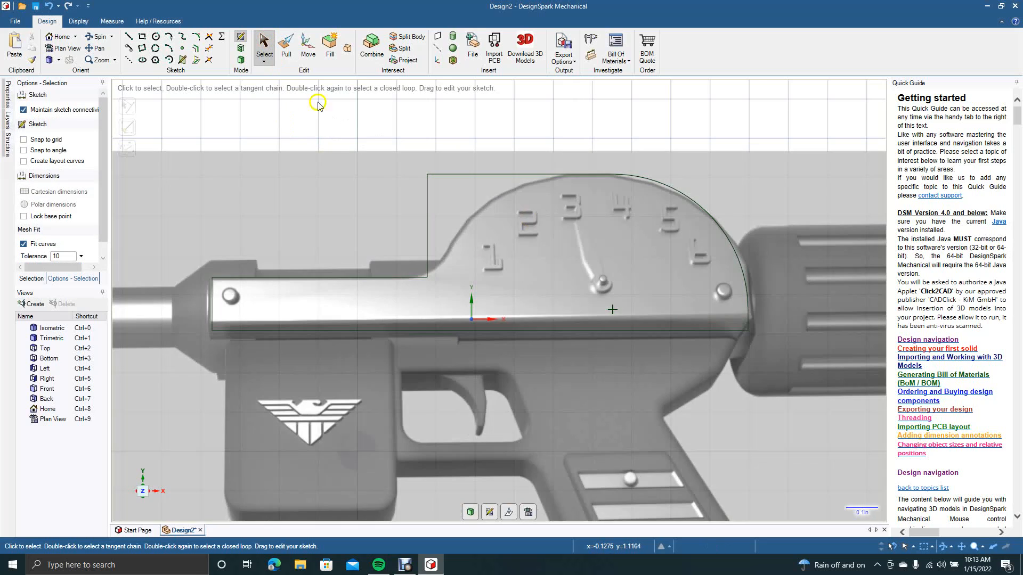
Sketch a tangent arc about 0.454 in in radius from the housing's top line down to the foot of its front vertical line.
left_click(170, 48)
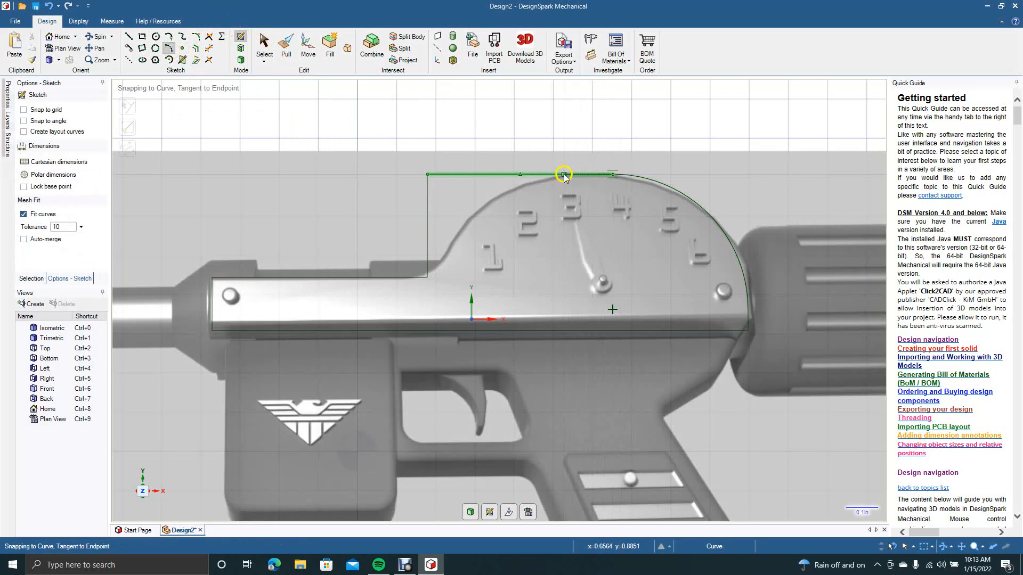
left_click(564, 173)
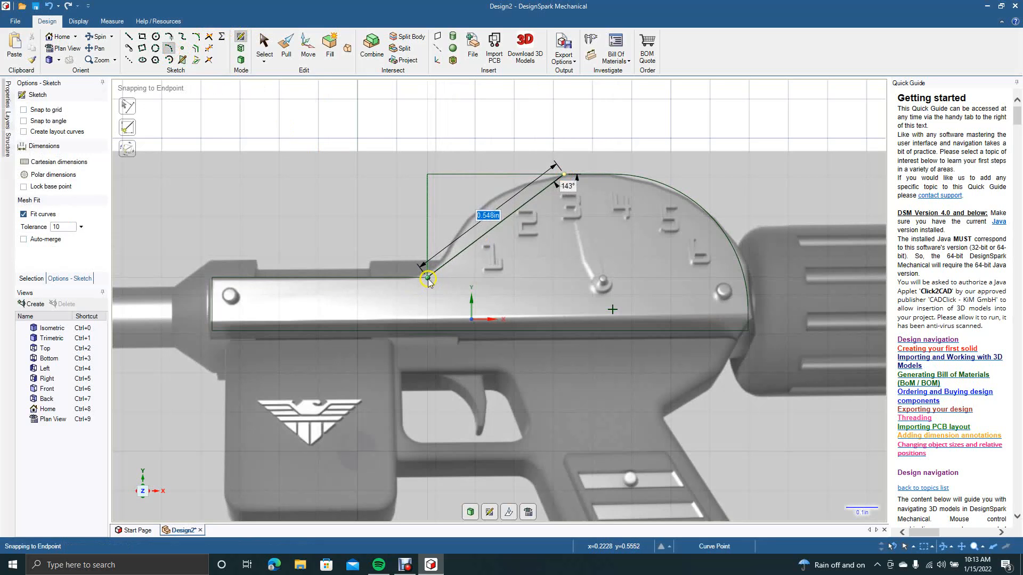
left_click(428, 276)
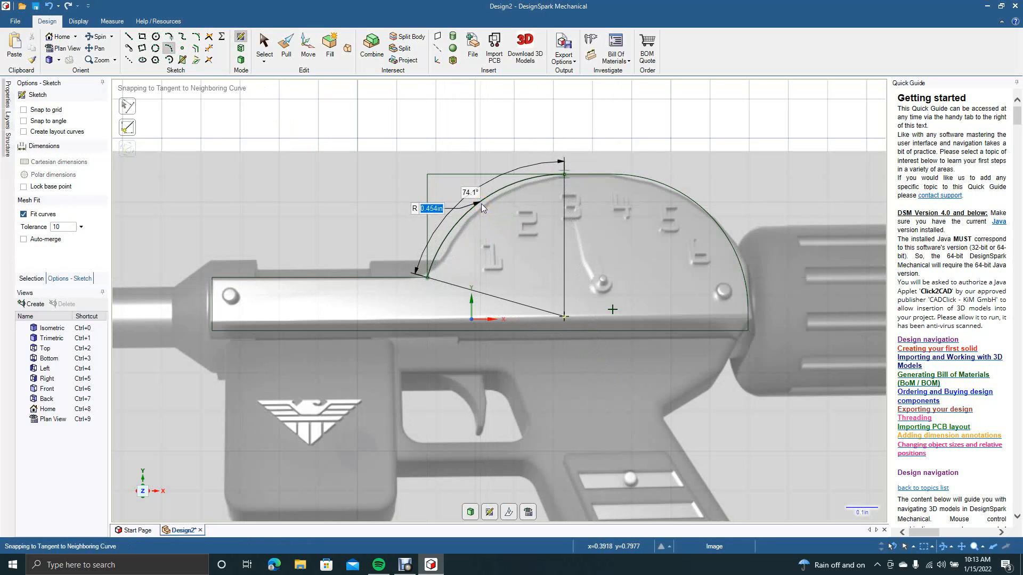
left_click(481, 204)
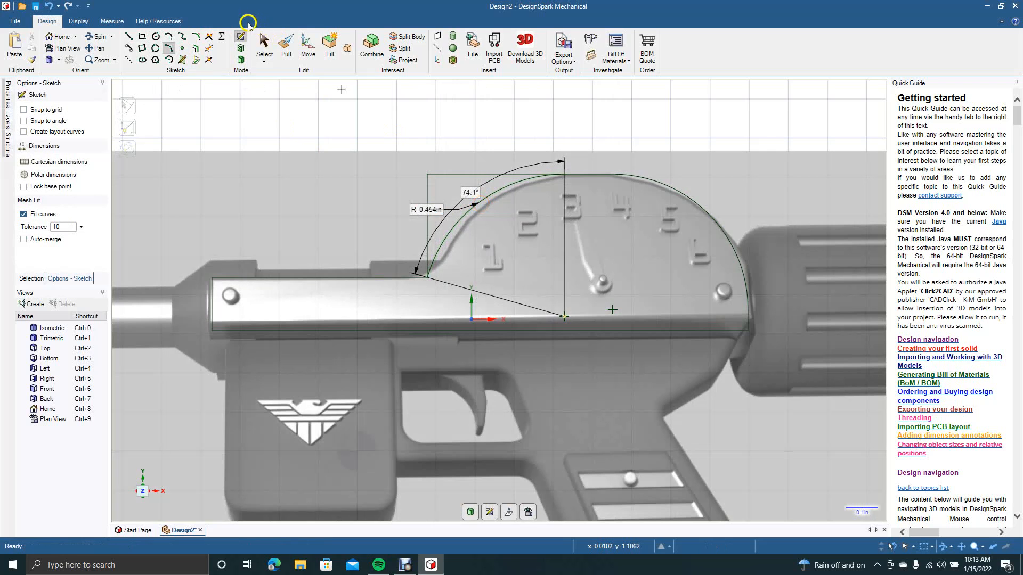
left_click(265, 41)
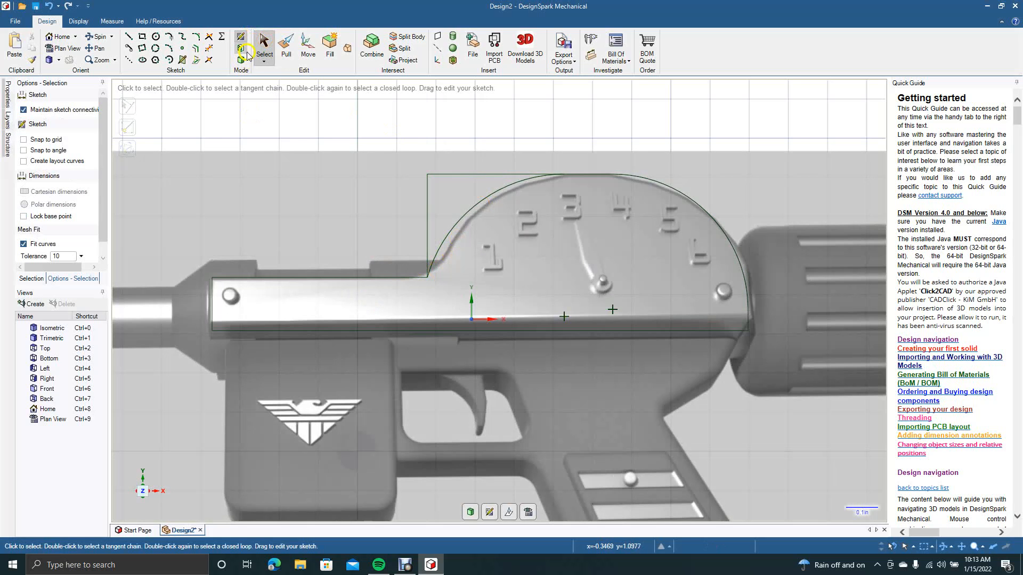
Trim the leftover top and vertical line pieces outside the dial housing's front arc, keeping the arc itself.
left_click(211, 48)
left_click(485, 176)
left_click(428, 216)
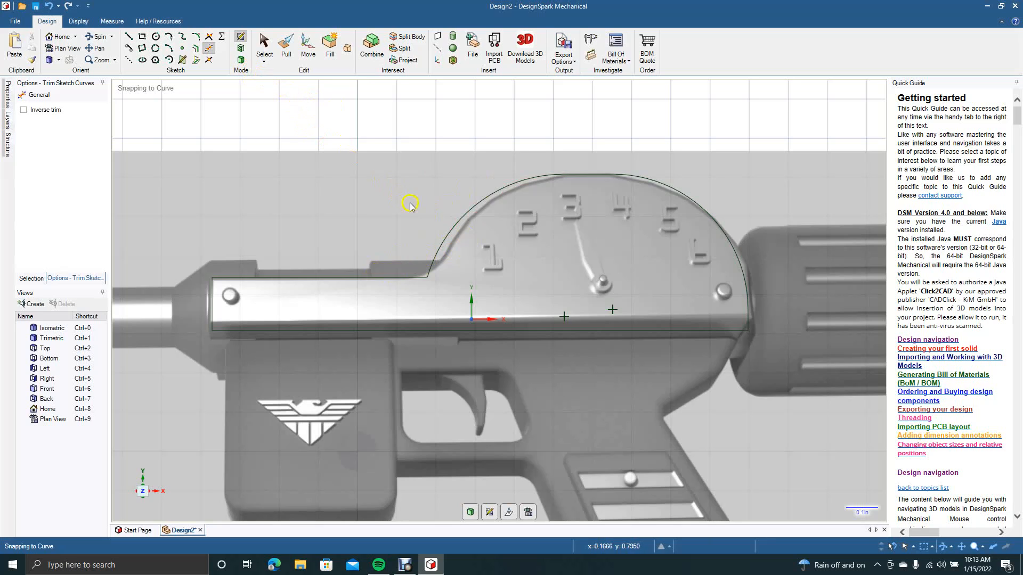
left_click(472, 211)
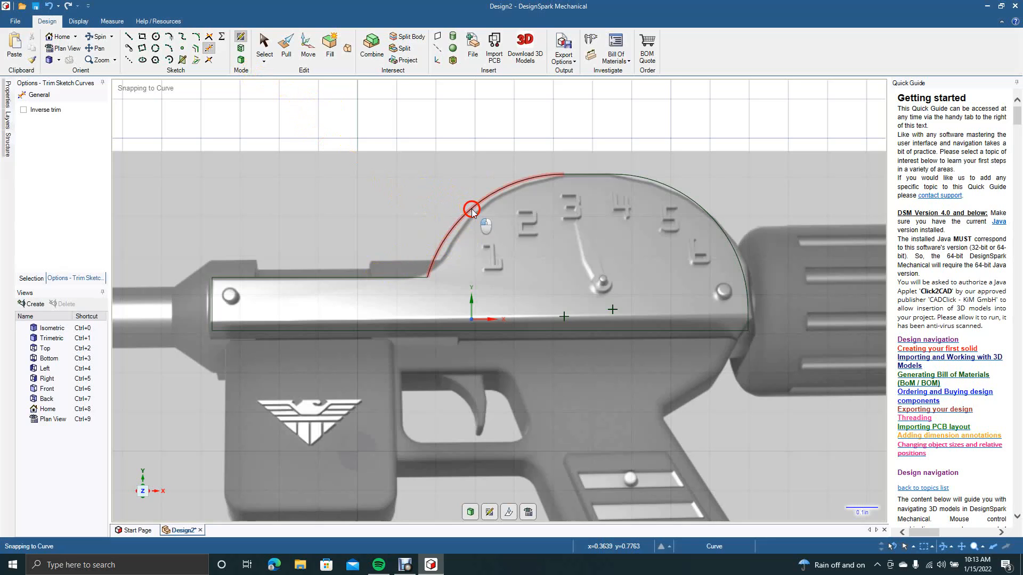
key("ctrl+z")
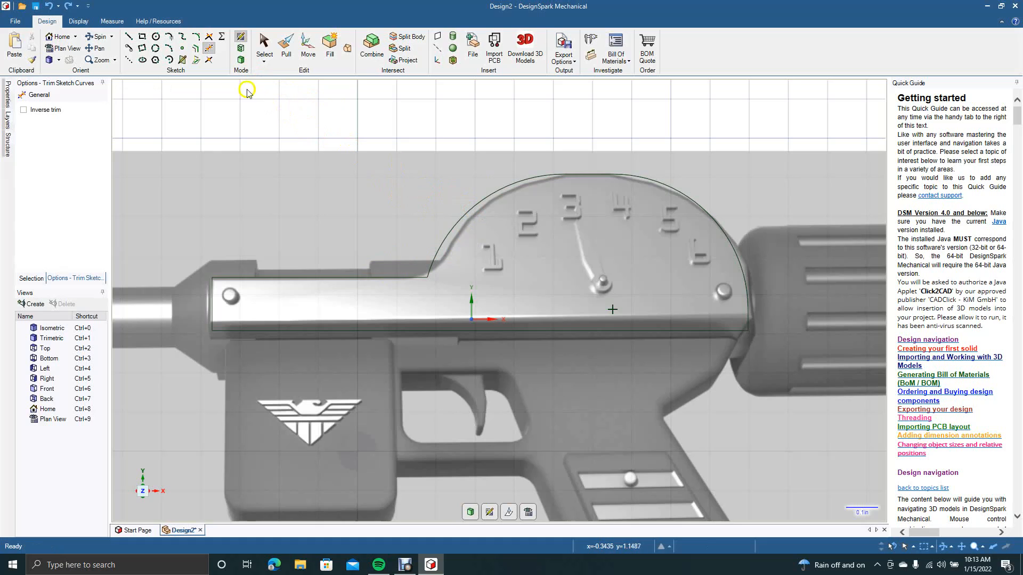
left_click(264, 45)
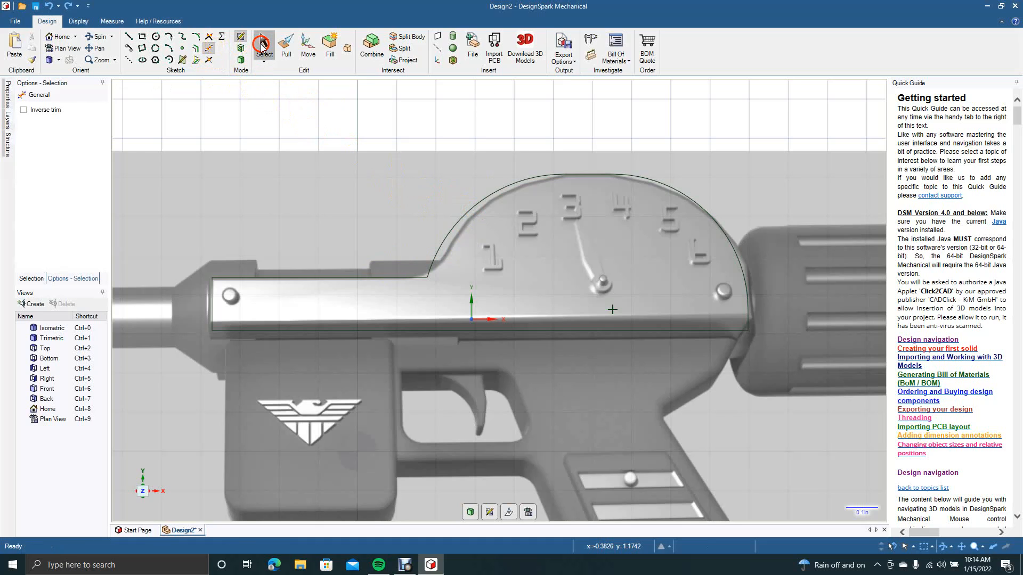
Move the dial housing's front arc about 0.030 in rearward with its sketch connectivity maintained, matching the reference image.
left_click(308, 45)
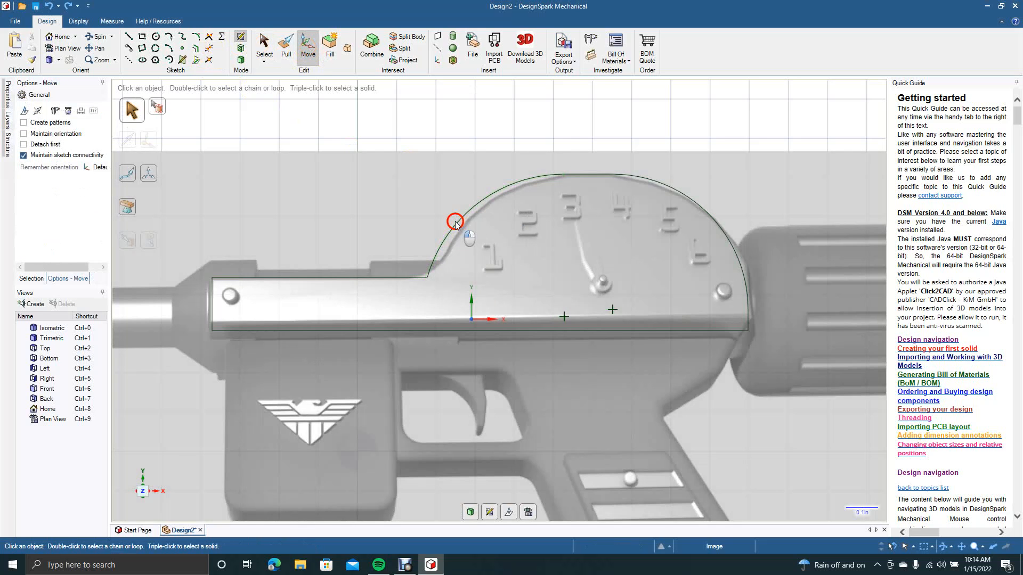
left_click(455, 225)
left_click(455, 224)
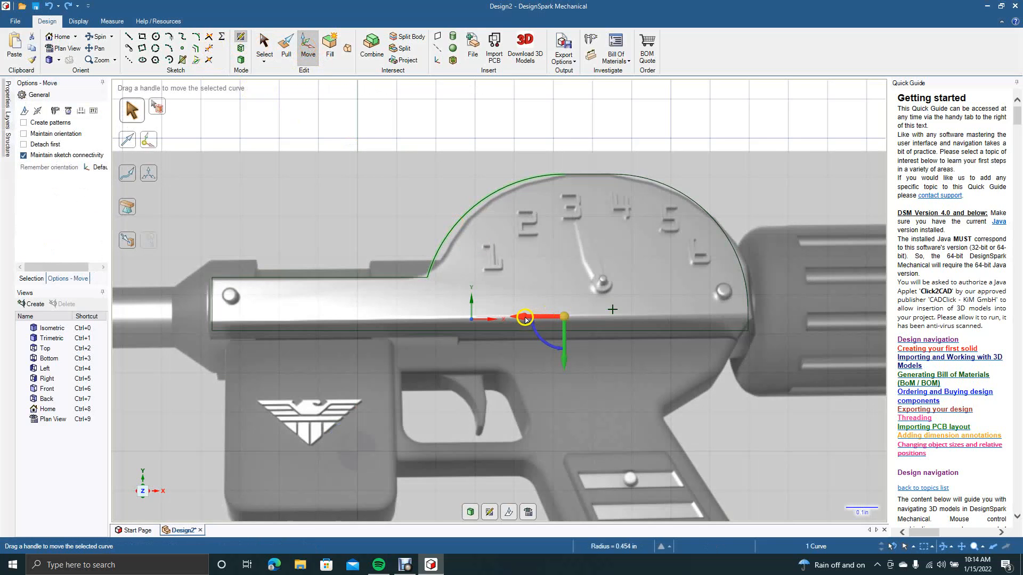
mouse_move(525, 318)
left_mouse_down()
mouse_move(547, 320)
mouse_move(535, 319)
left_mouse_up()
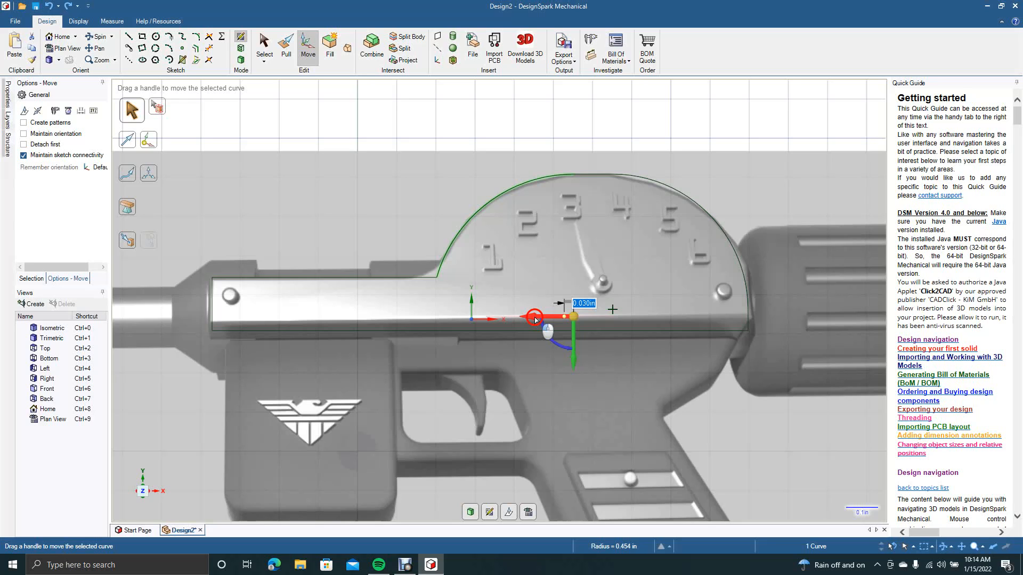
left_click(265, 53)
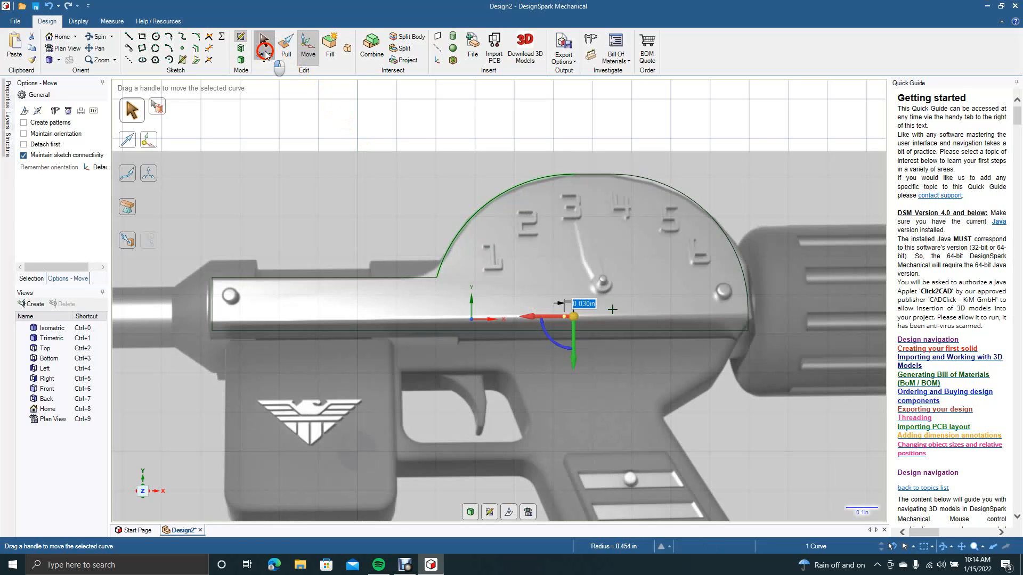
Fillet the corner between the housing's upper edge and the front arc with a radius of about 0.118 in.
left_click(196, 38)
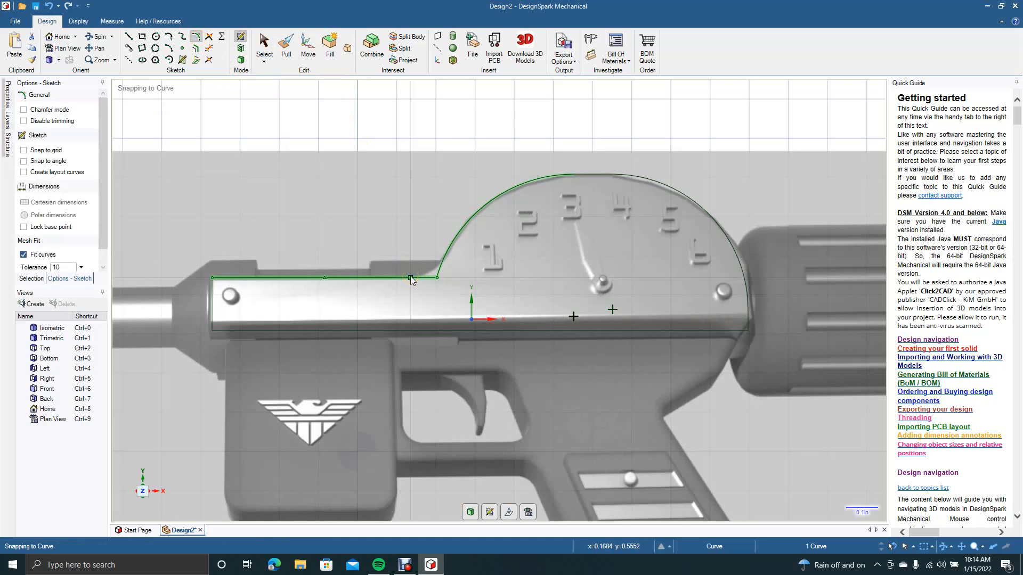
left_click(410, 278)
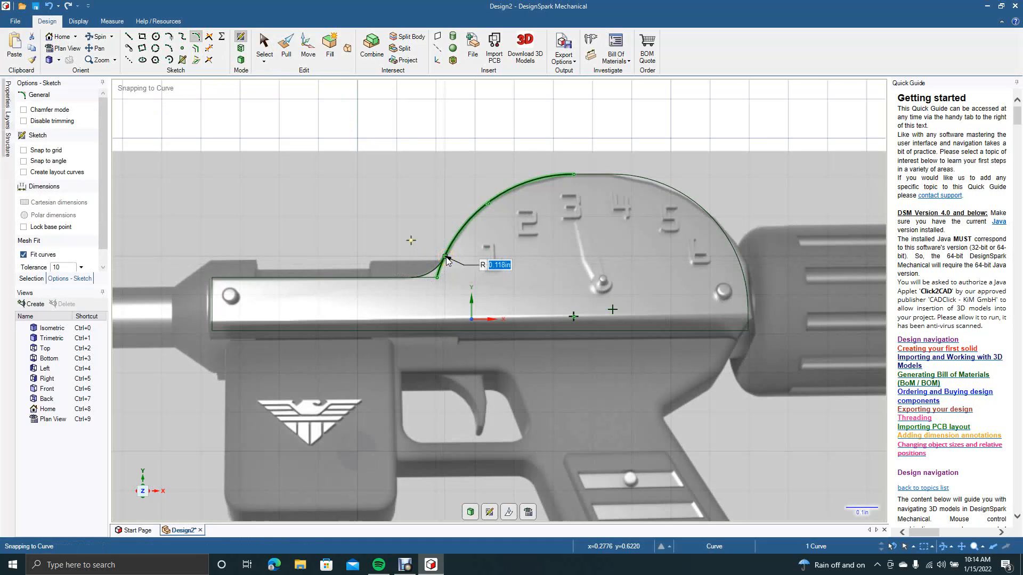
left_click(446, 260)
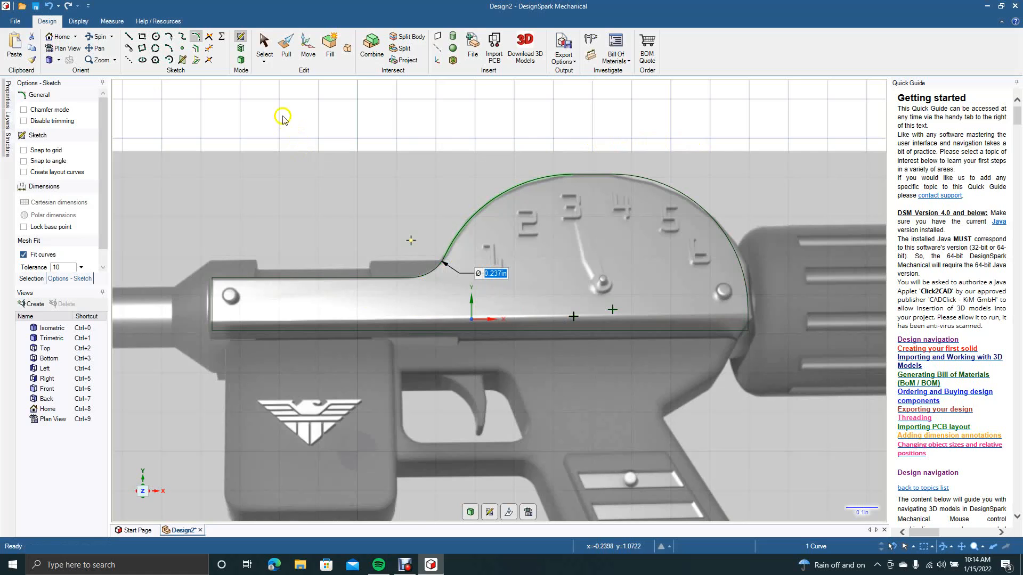
left_click(264, 48)
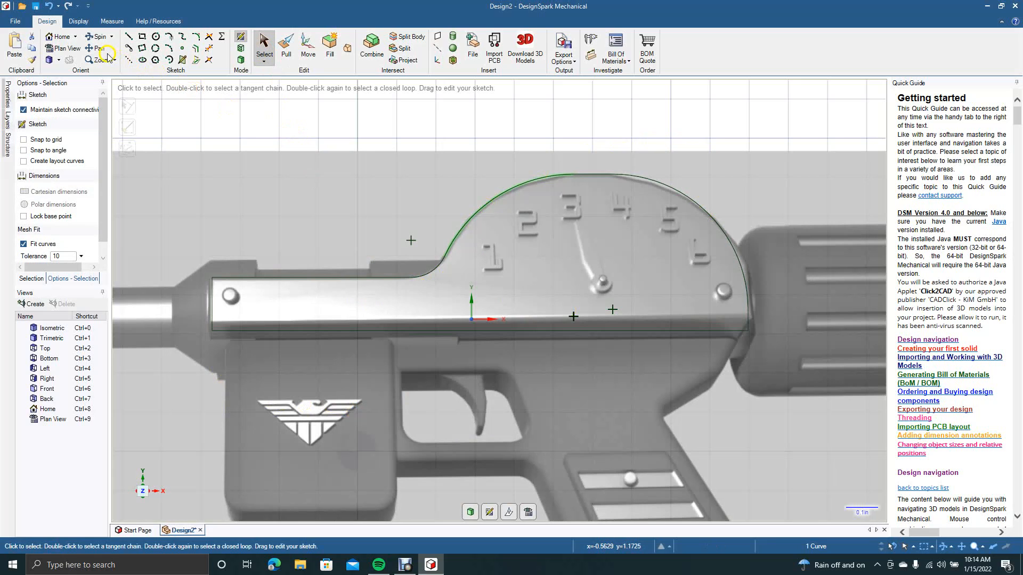
Sketch a rectangle about 0.534 in wide and 0.588 in high over the magazine block with the eagle emblem.
left_click(97, 48)
left_click_drag(187, 230, 197, 175)
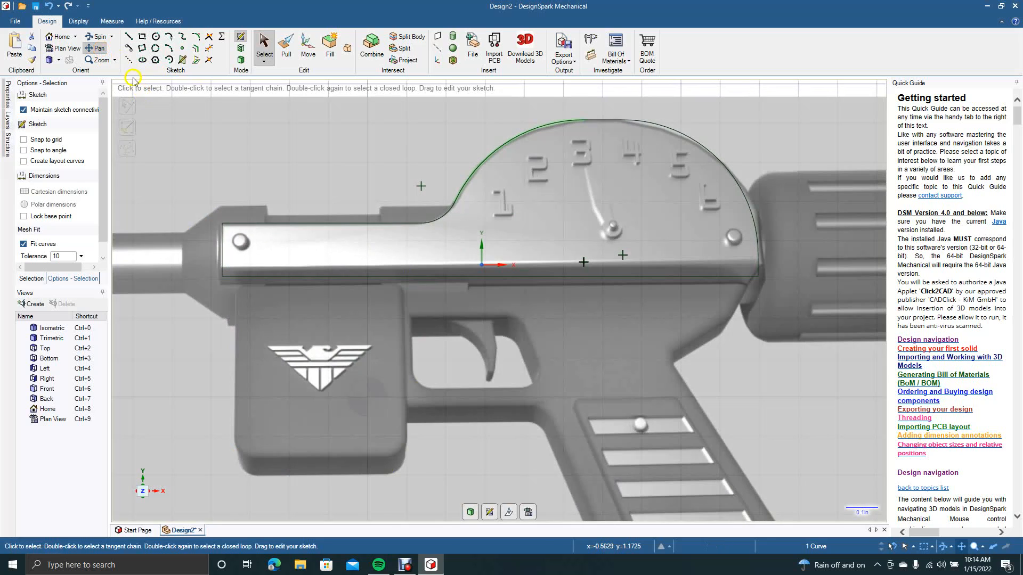
left_click(142, 38)
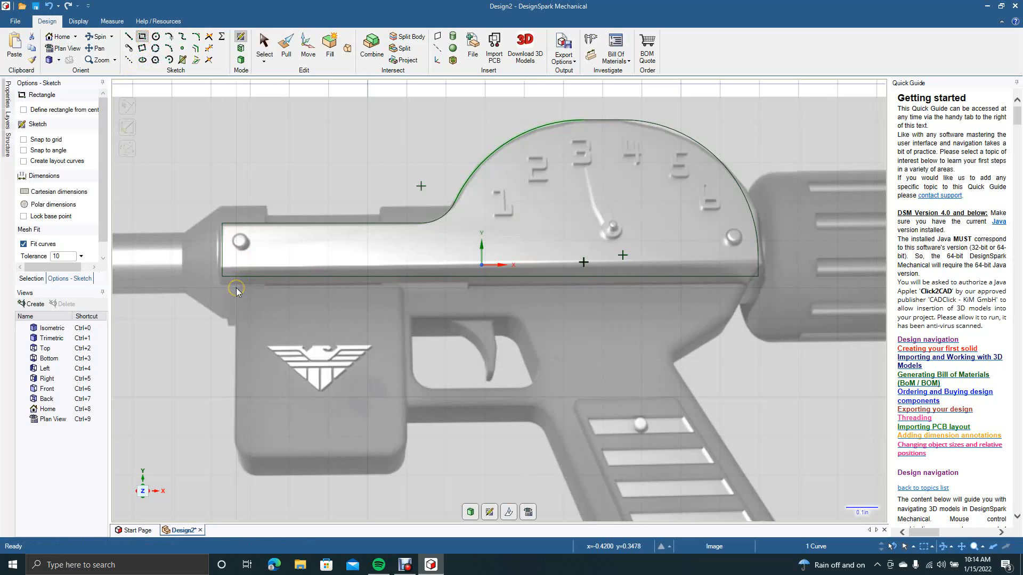
left_click(236, 287)
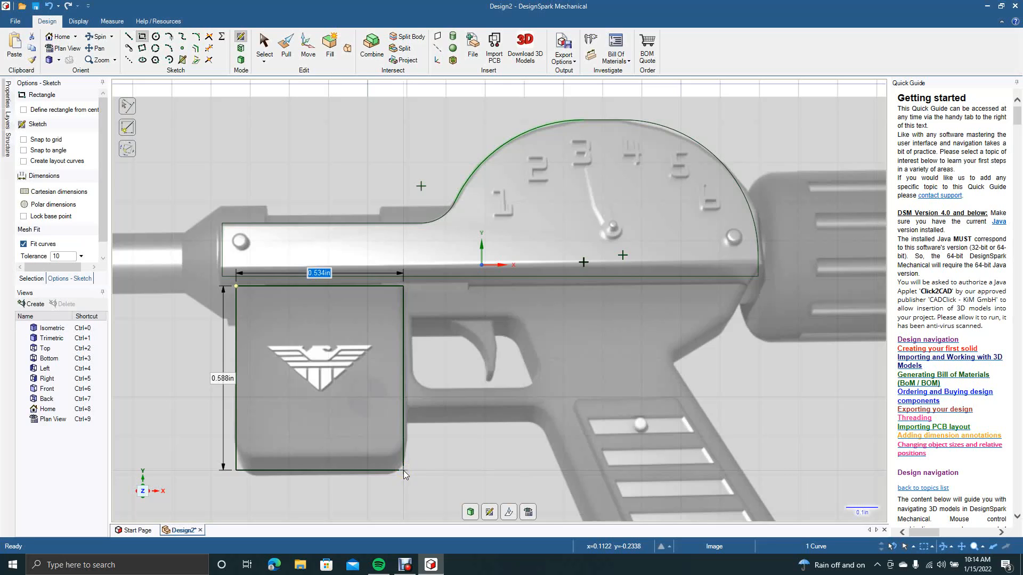
key("Tab")
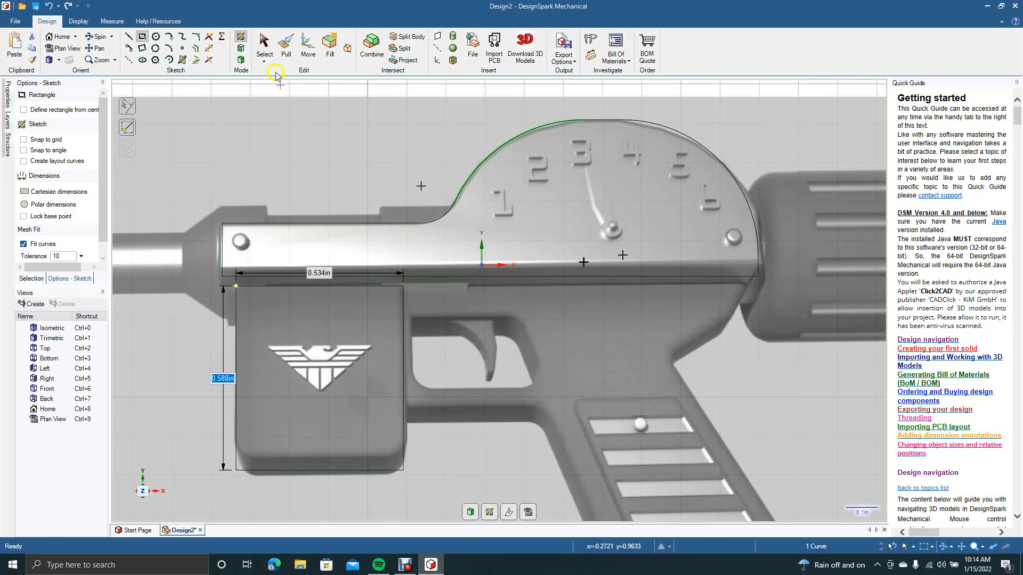
left_click(263, 45)
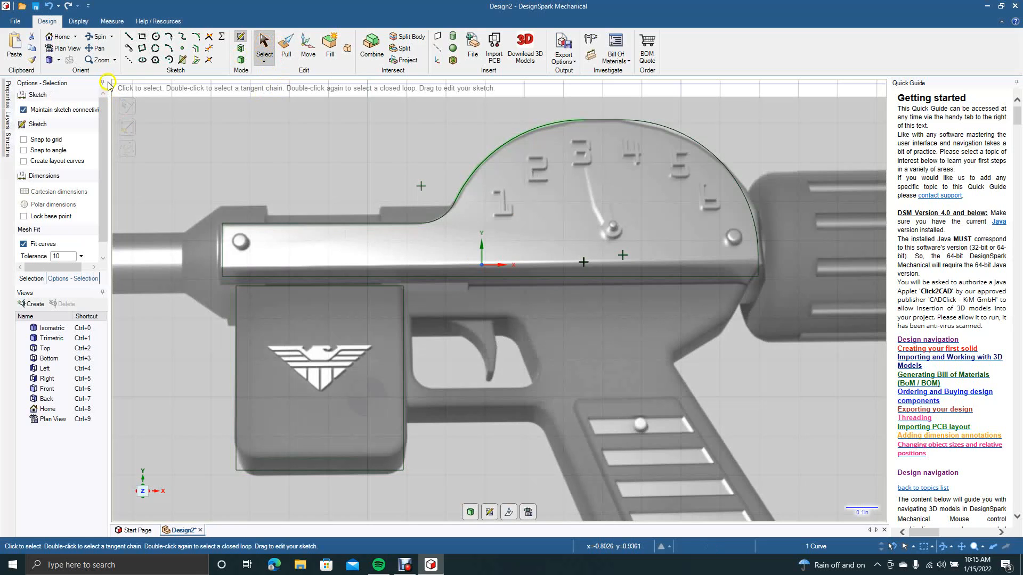
Round both lower corners of the magazine rectangle with equal sketch fillets about 0.088 in in radius.
left_click(196, 36)
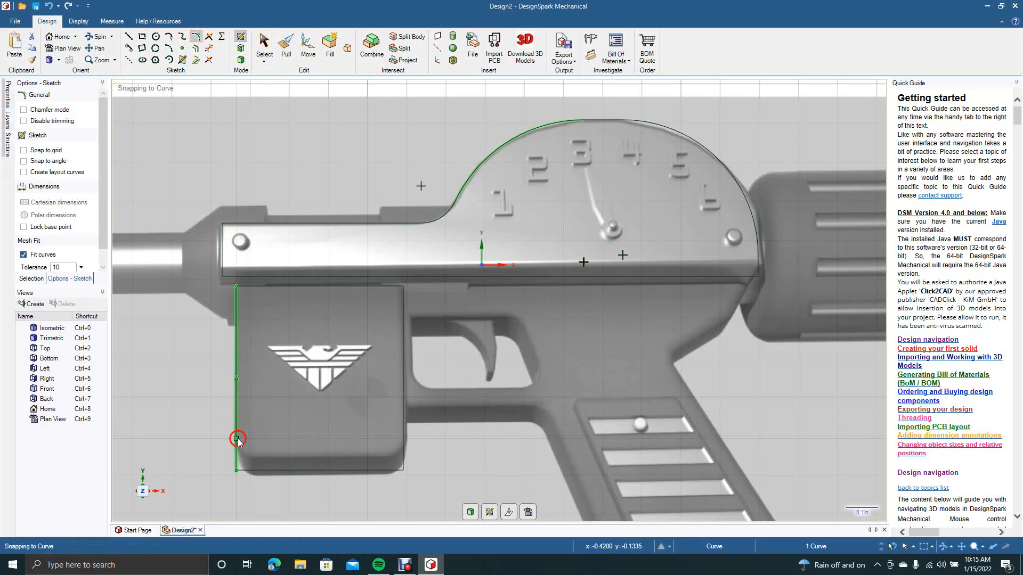
left_click(237, 440)
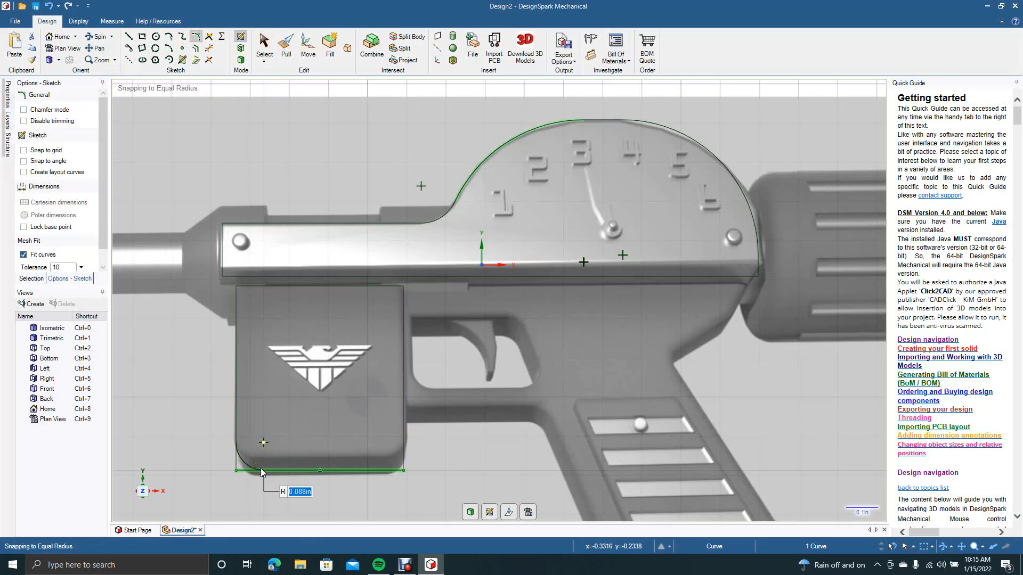
left_click(260, 468)
left_click(403, 437)
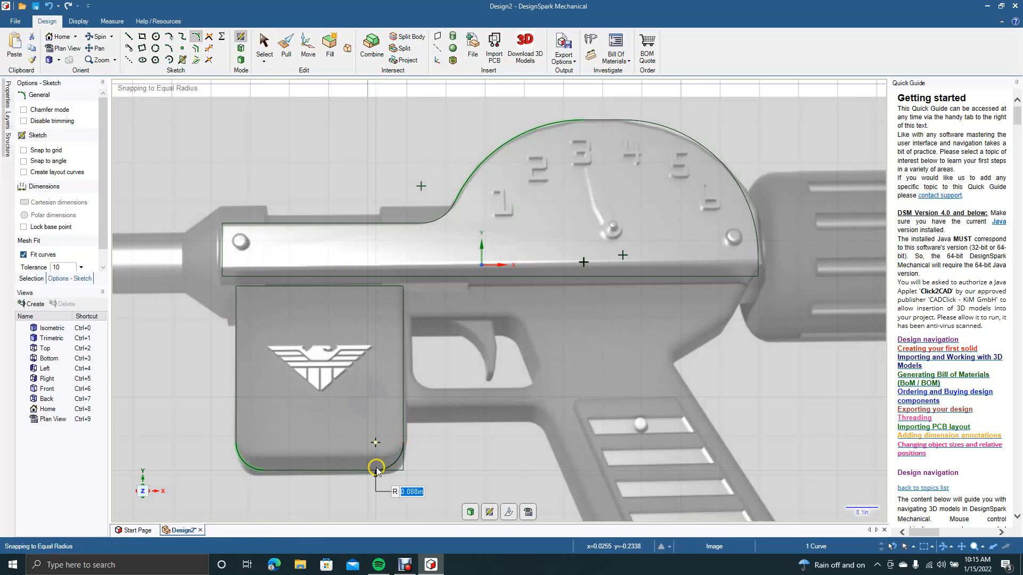
left_click(376, 468)
left_click(415, 400)
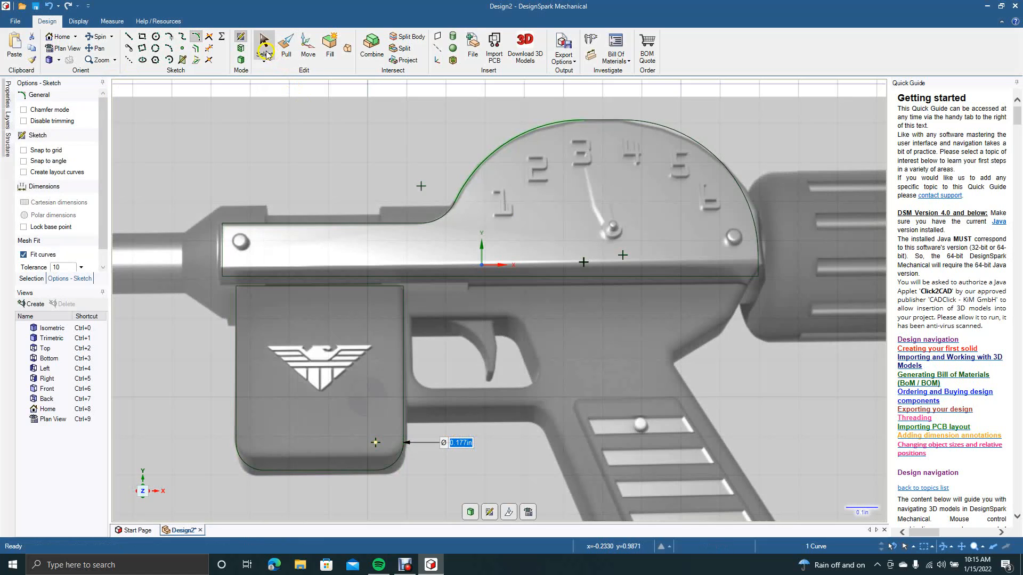
left_click(264, 47)
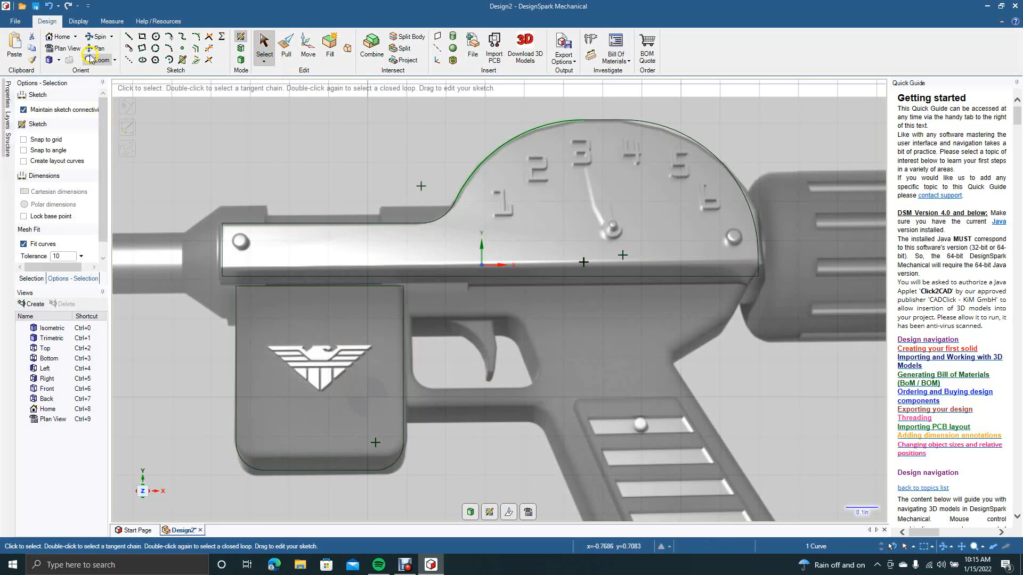
Sketch a horizontal line about 1.131 in long from the magazine rectangle's upper rear corner to below the housing's rear end.
left_click(95, 48)
left_click_drag(212, 352, 168, 275)
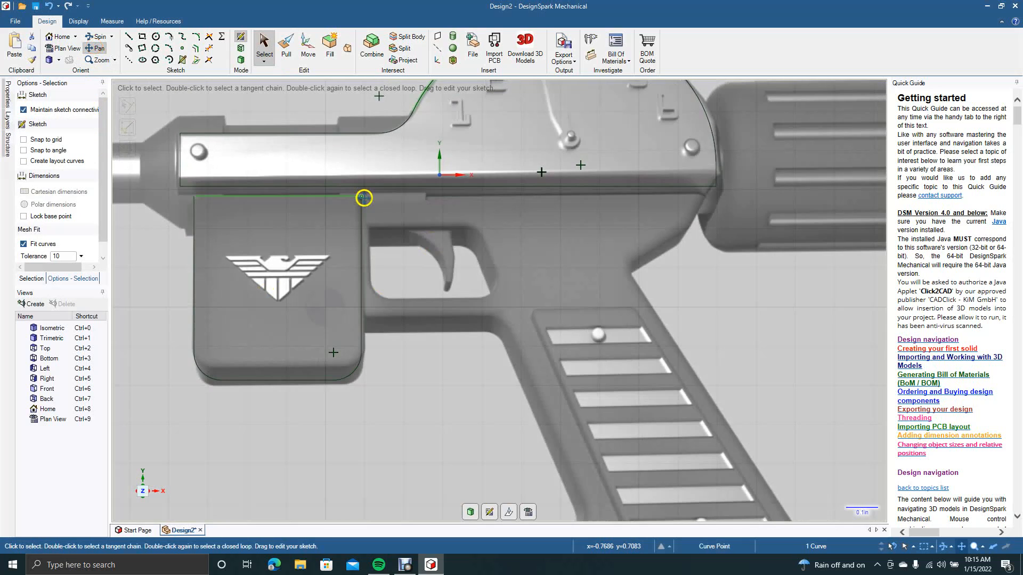
left_click(689, 188)
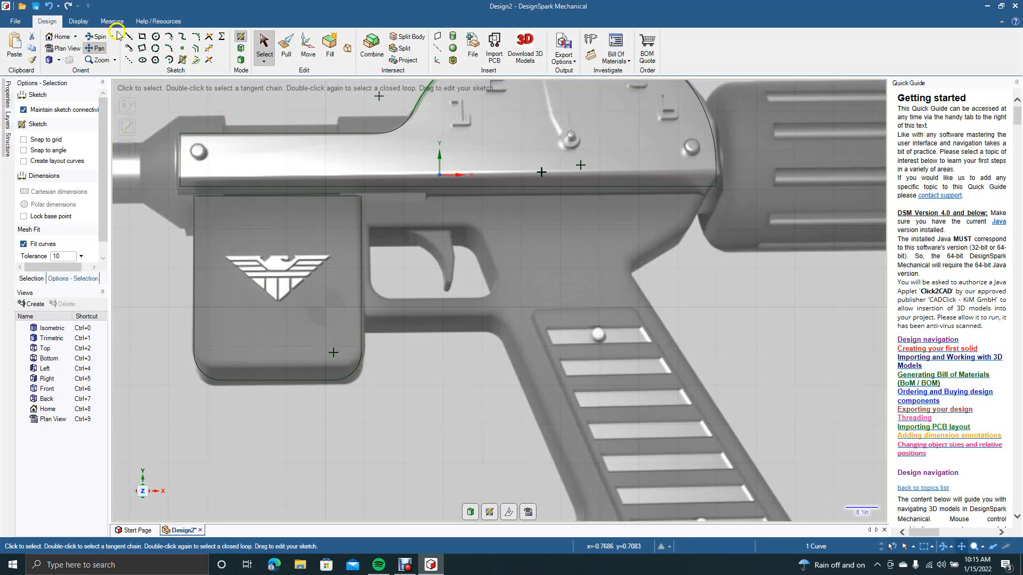
left_click(126, 36)
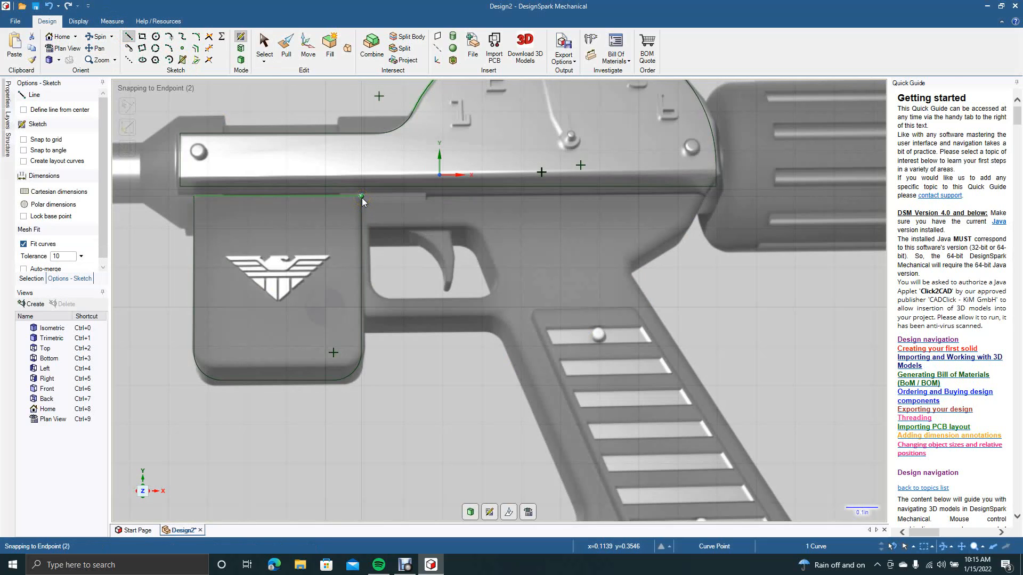
left_click(361, 196)
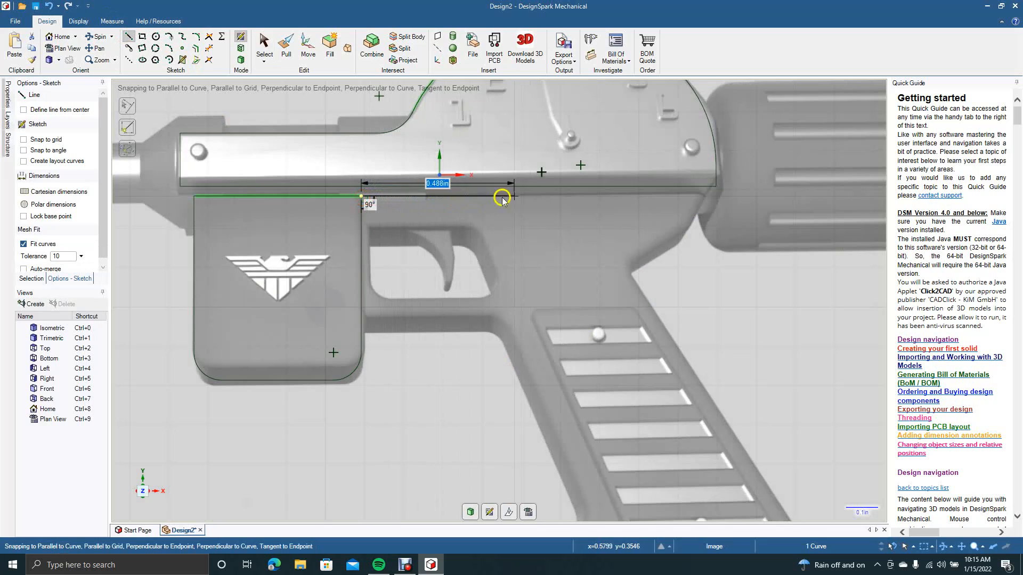
left_click(716, 194)
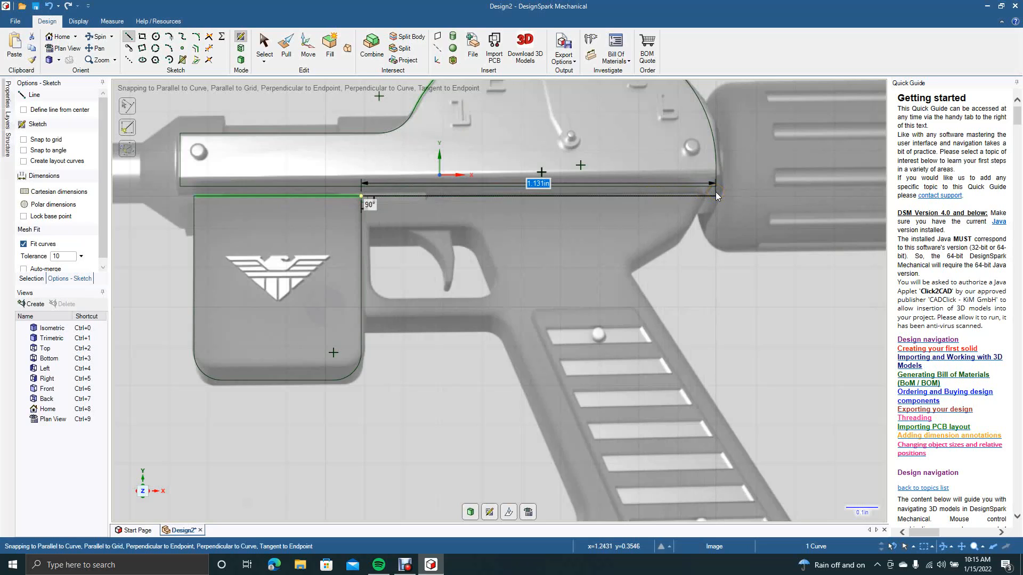
left_click(716, 196)
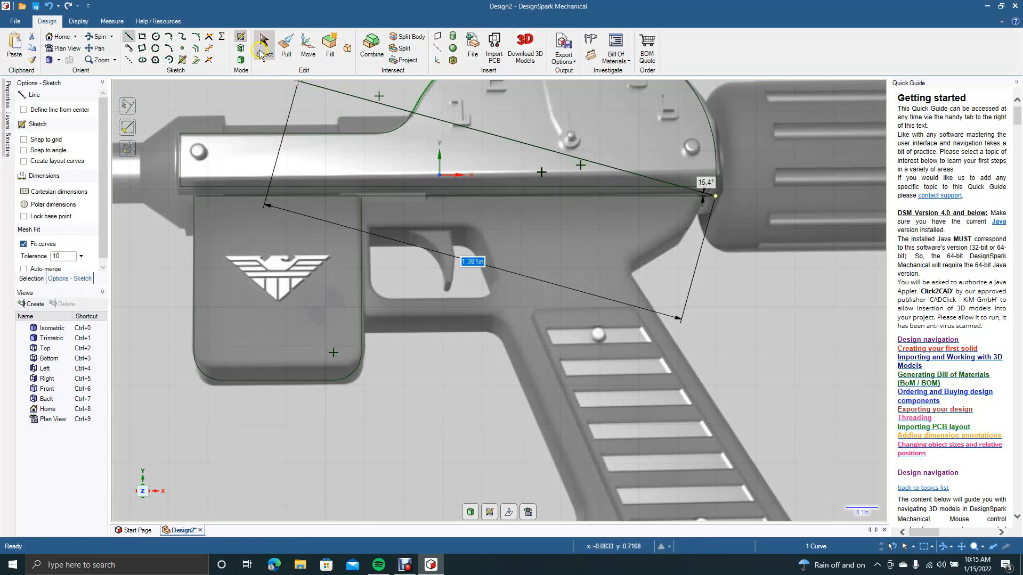
left_click(262, 52)
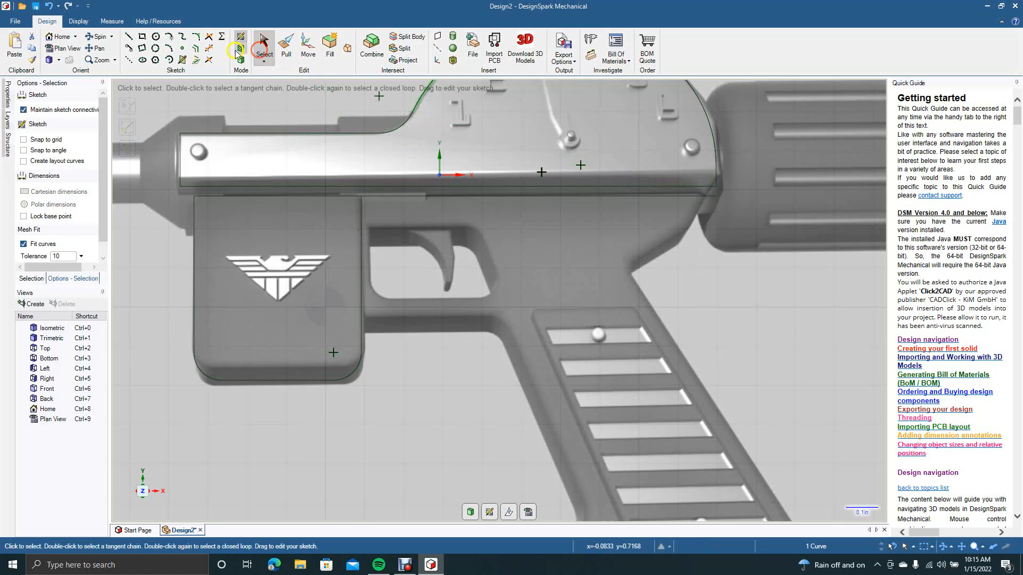
left_click(169, 48)
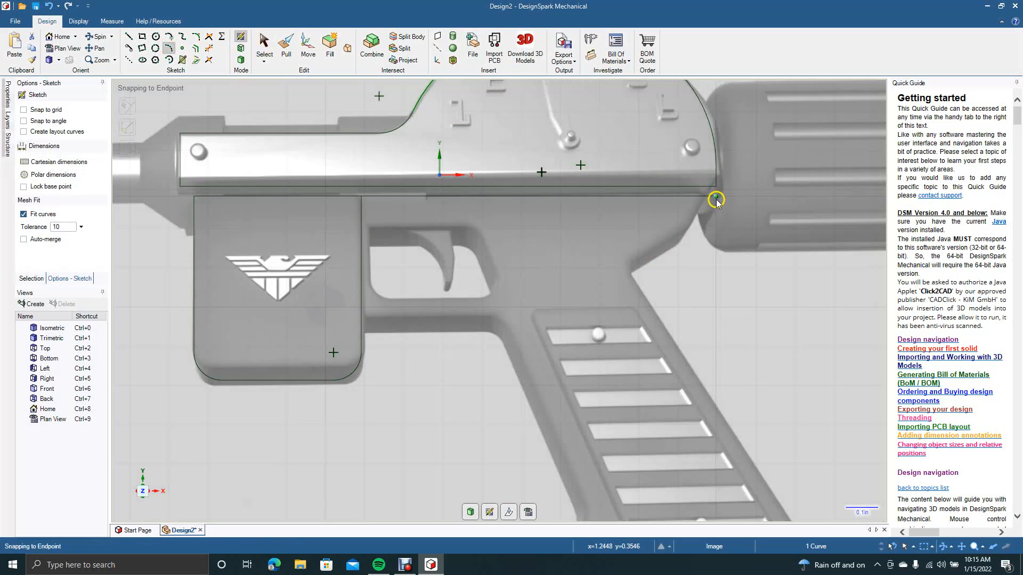
left_click(716, 198)
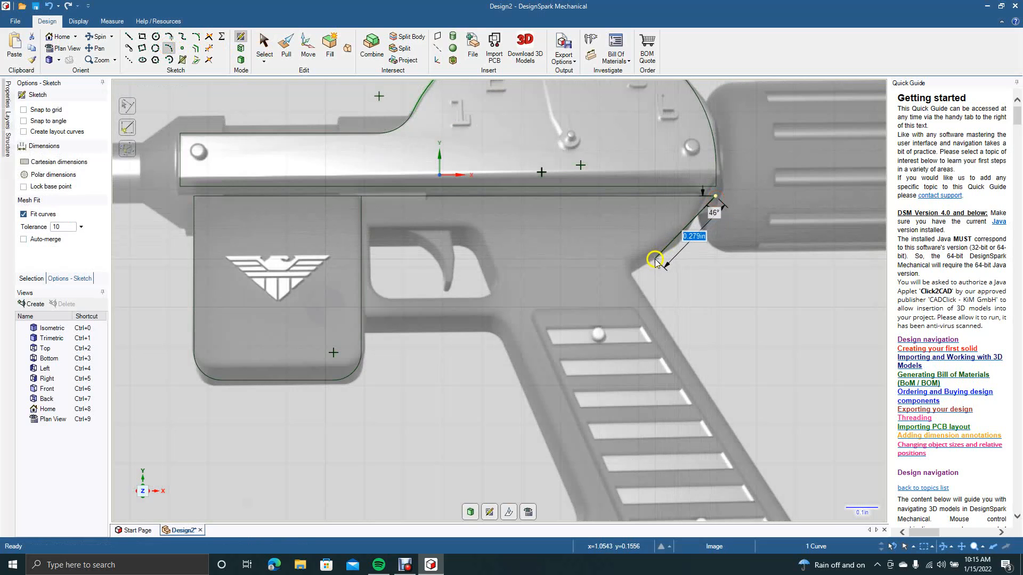
left_click(633, 269)
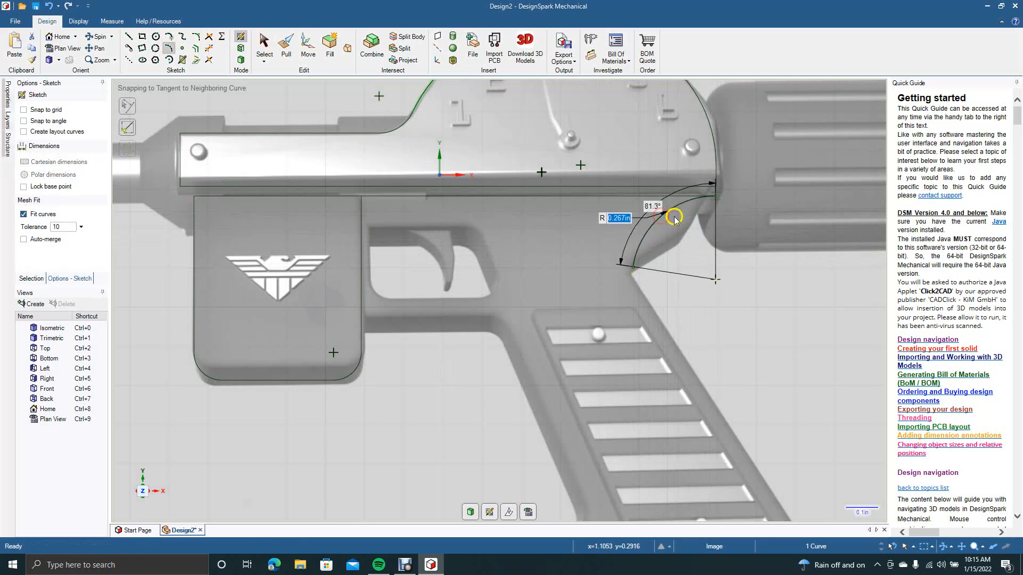
left_click(697, 233)
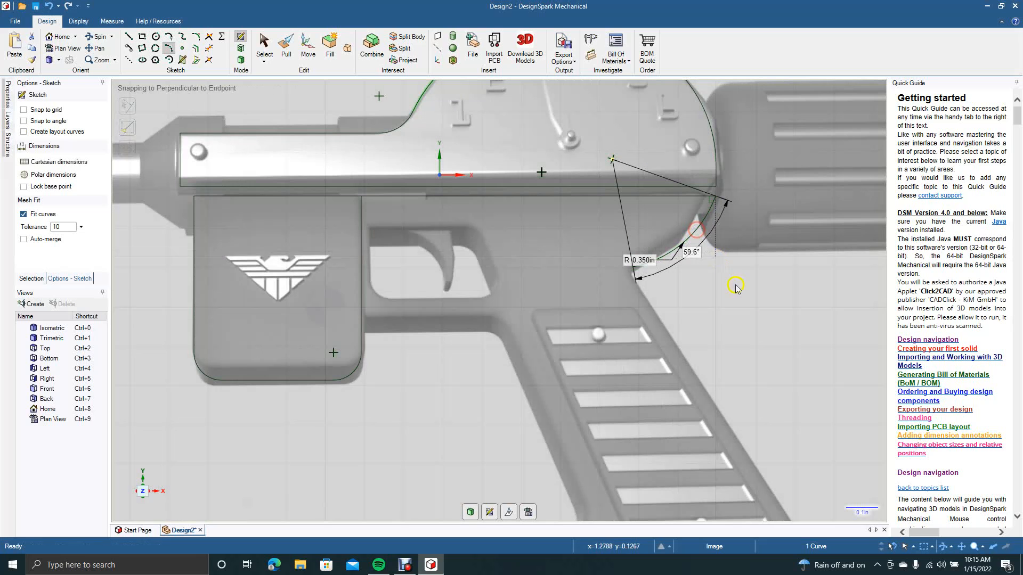
key("Escape")
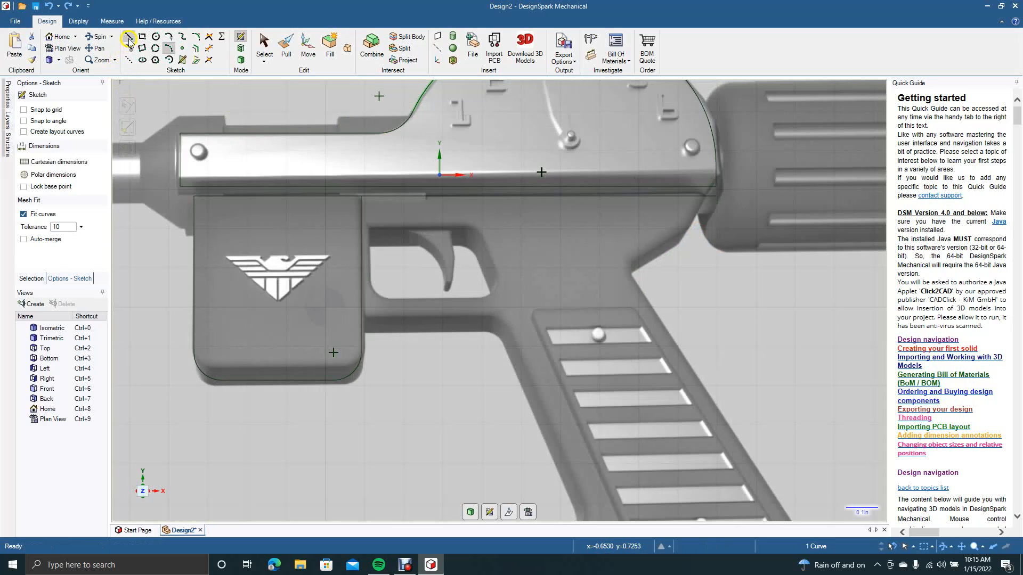
Sketch connected lines from the frame line's rear end, about 0.166 in down-forward, into the grip notch, and about 0.963 in along the grip's rear edge.
left_click(128, 36)
left_click(361, 197)
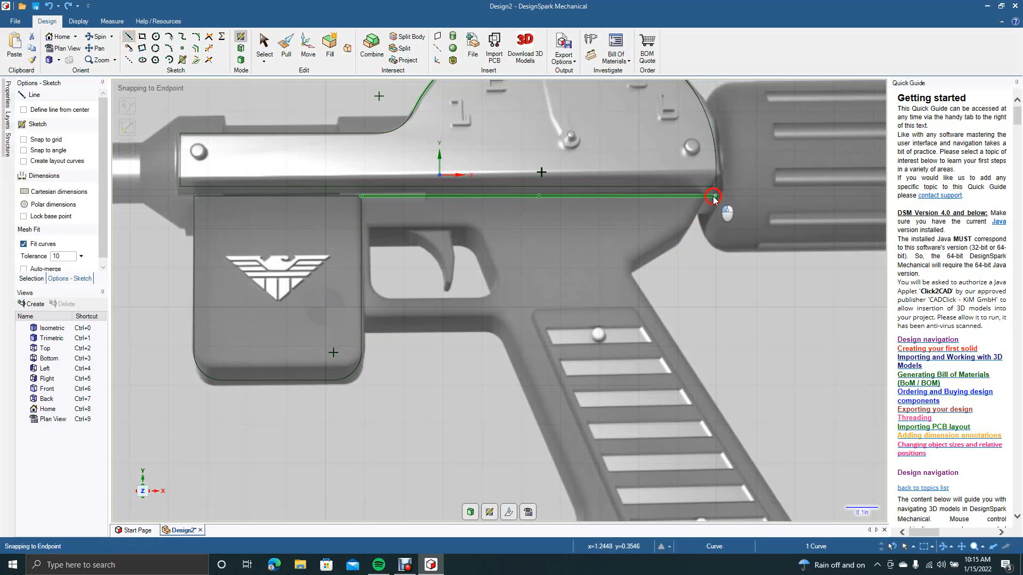
left_click(714, 197)
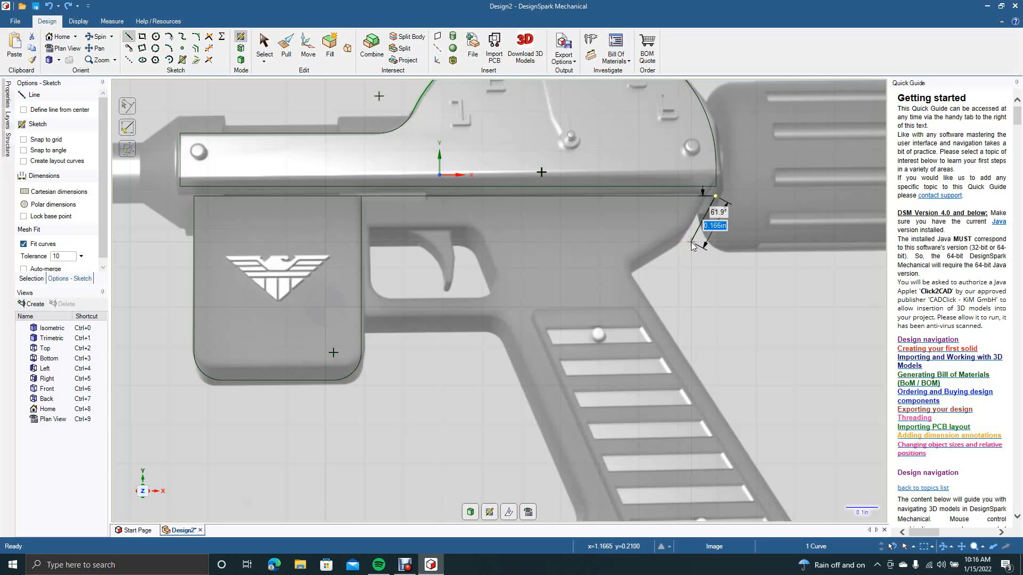
left_click(691, 242)
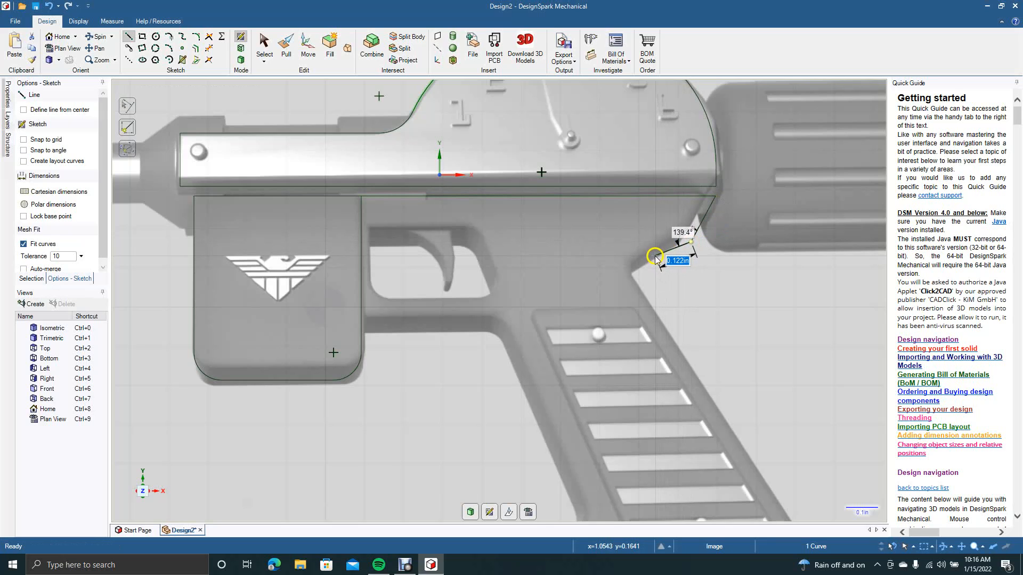
left_click(633, 279)
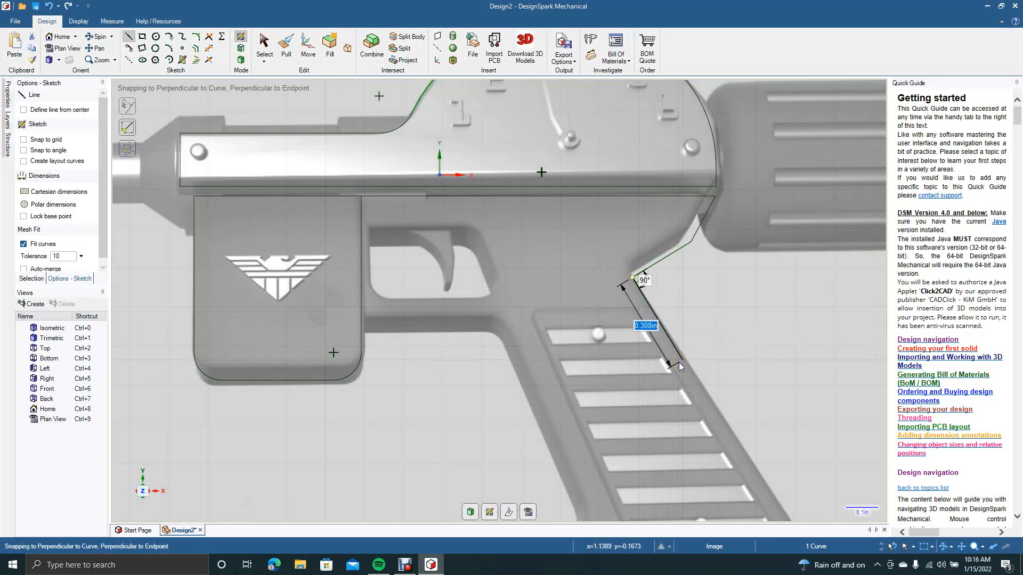
scroll(686, 368, "down", 5)
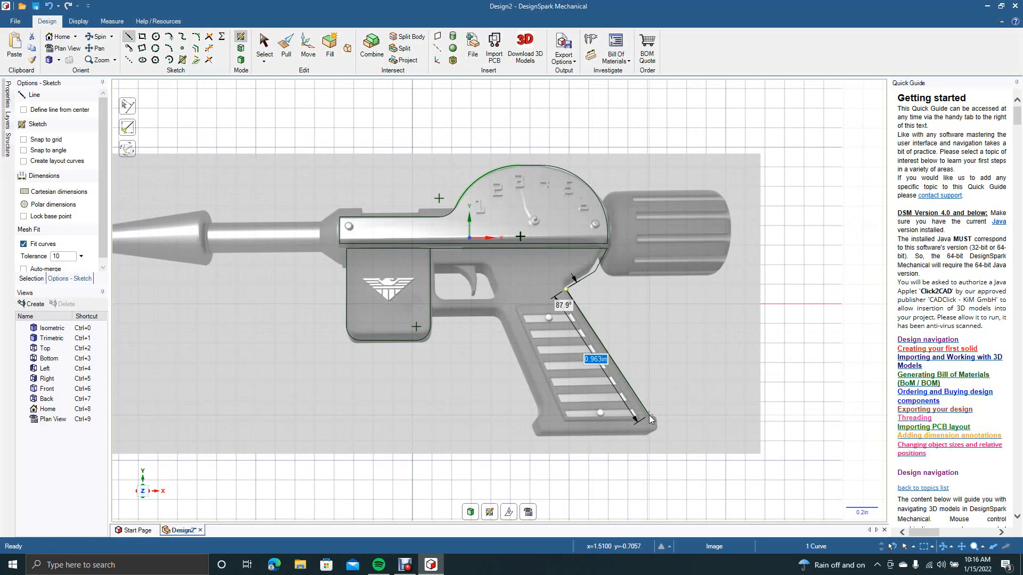
left_click(649, 418)
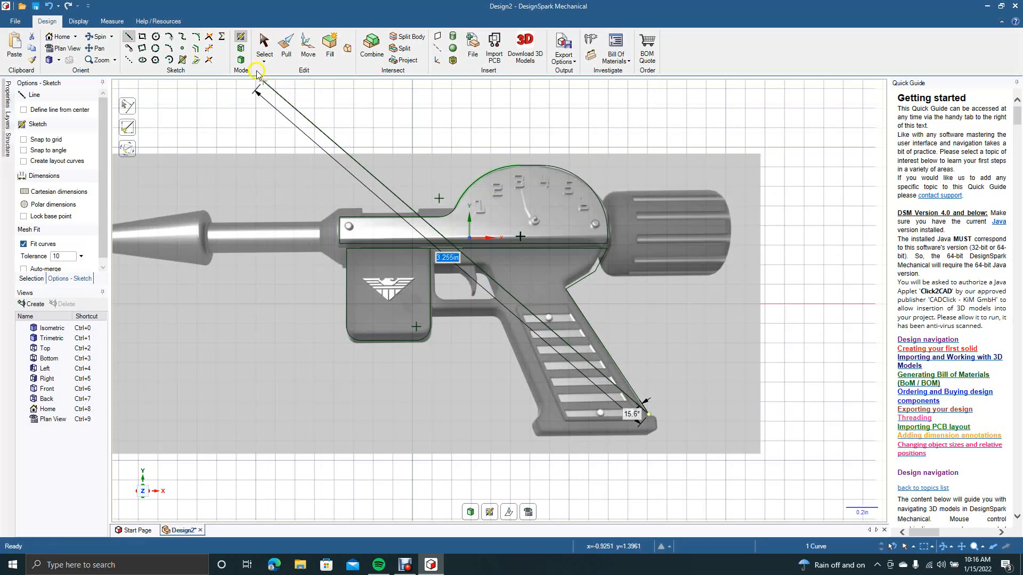
left_click(264, 46)
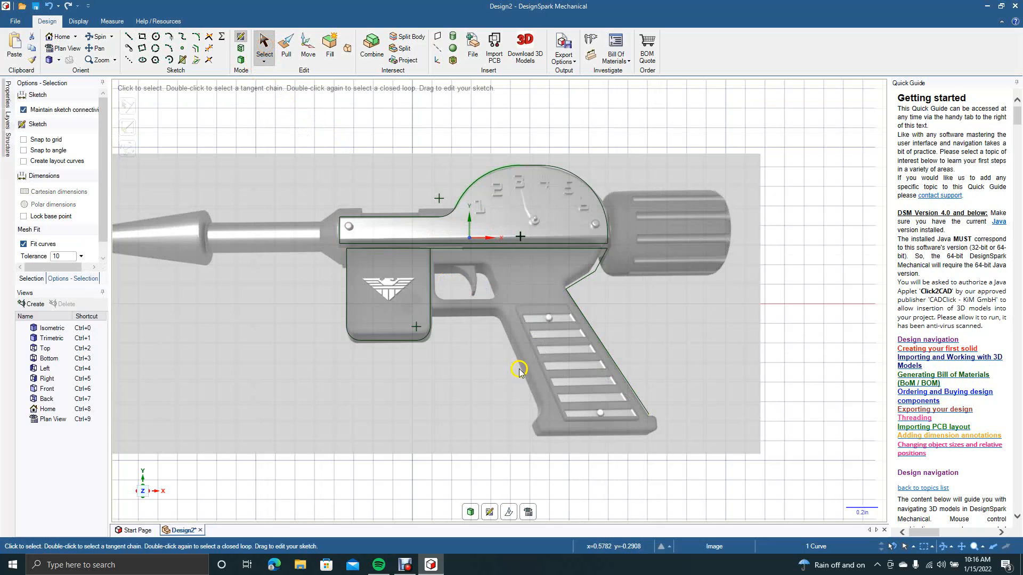
Sketch a rectangle about 0.781 in wide and 0.109 in high over the base of the grip.
scroll(630, 457, "up", 3)
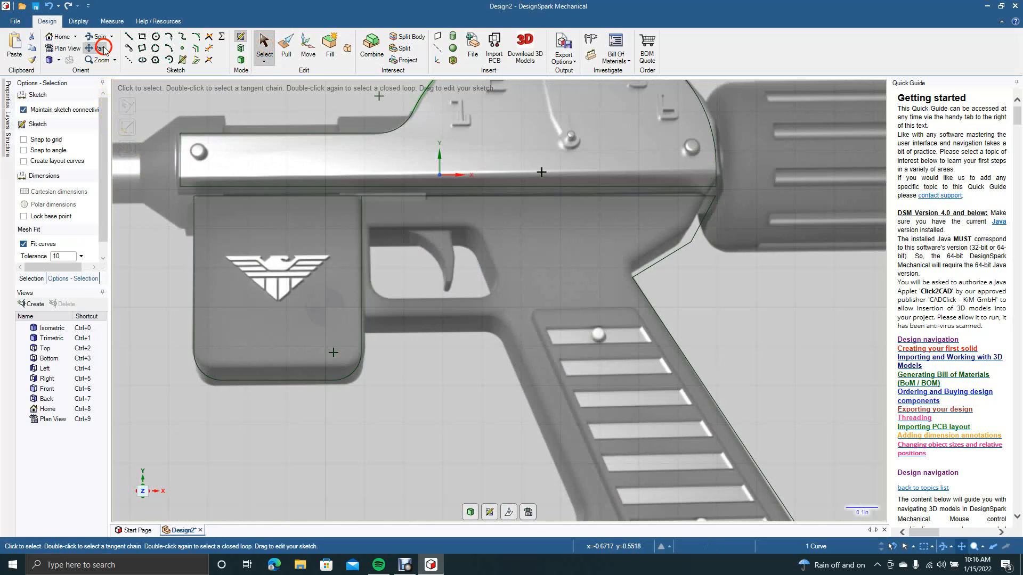
left_click(102, 48)
left_click_drag(383, 407, 245, 293)
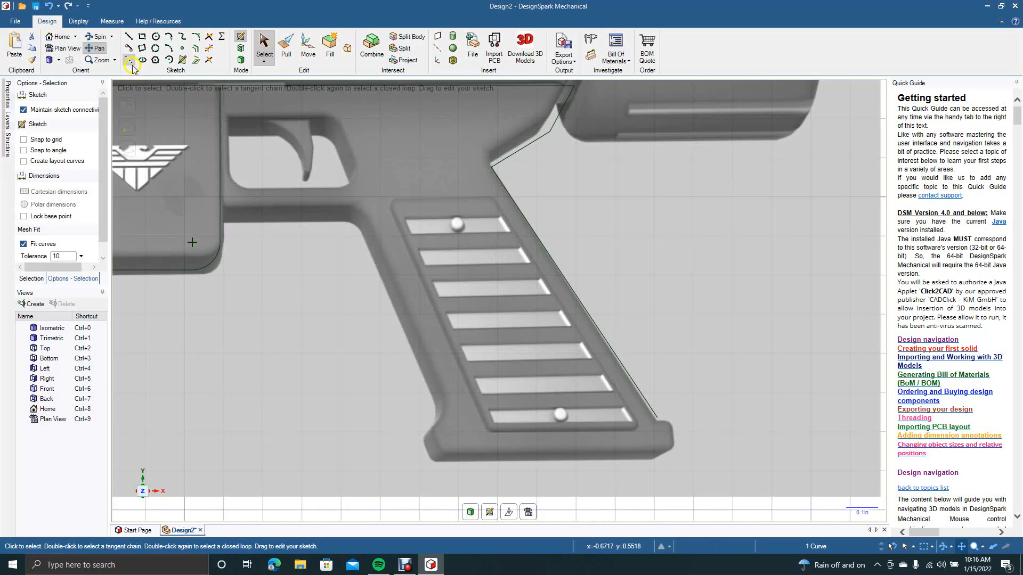
left_click(141, 36)
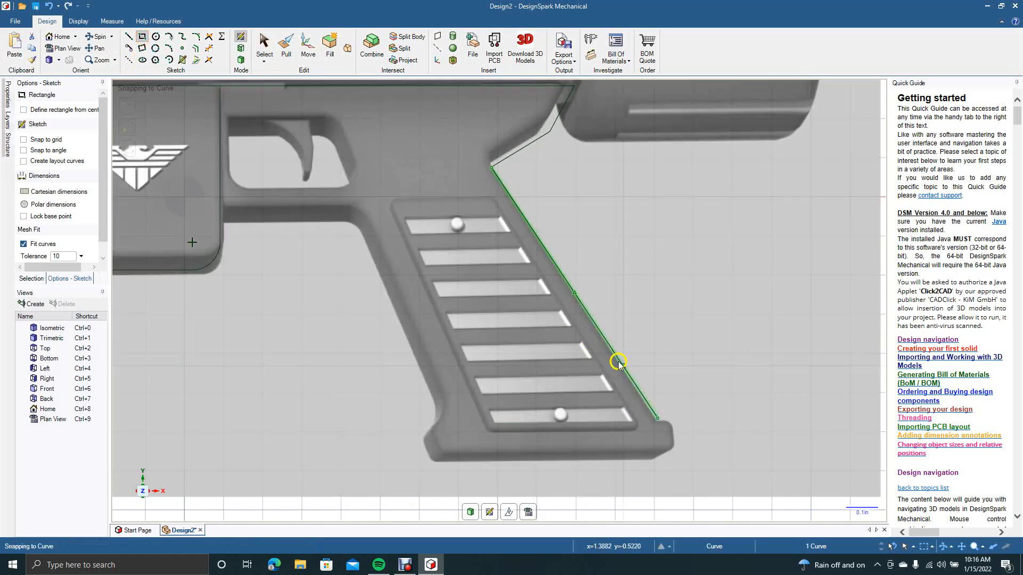
left_click(671, 421)
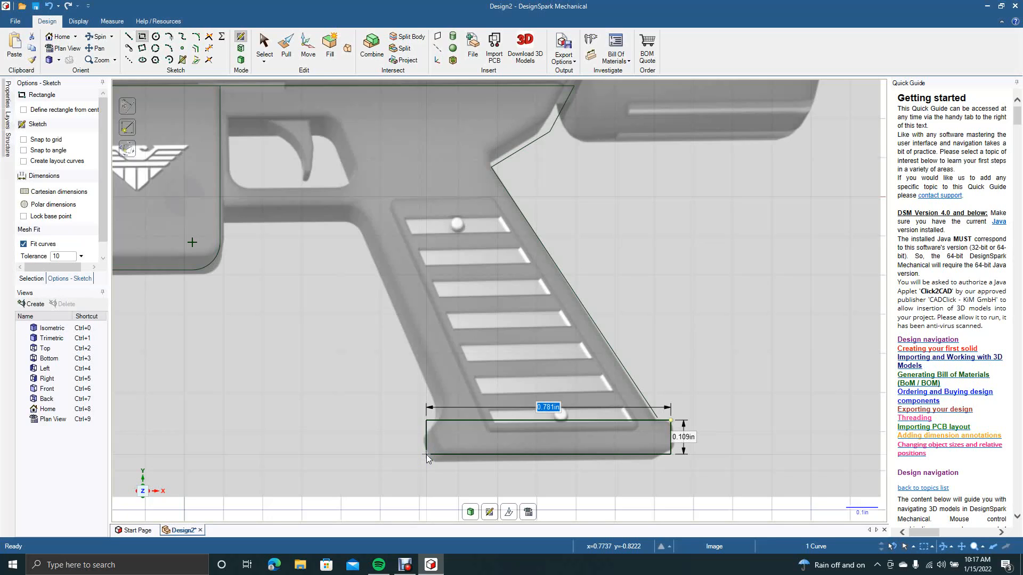
key("Tab")
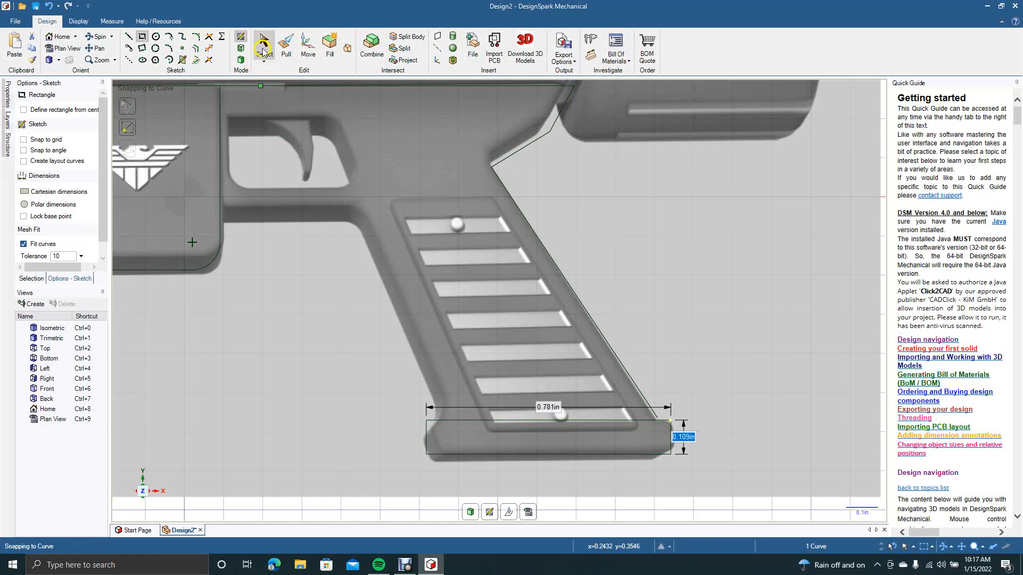
left_click(265, 47)
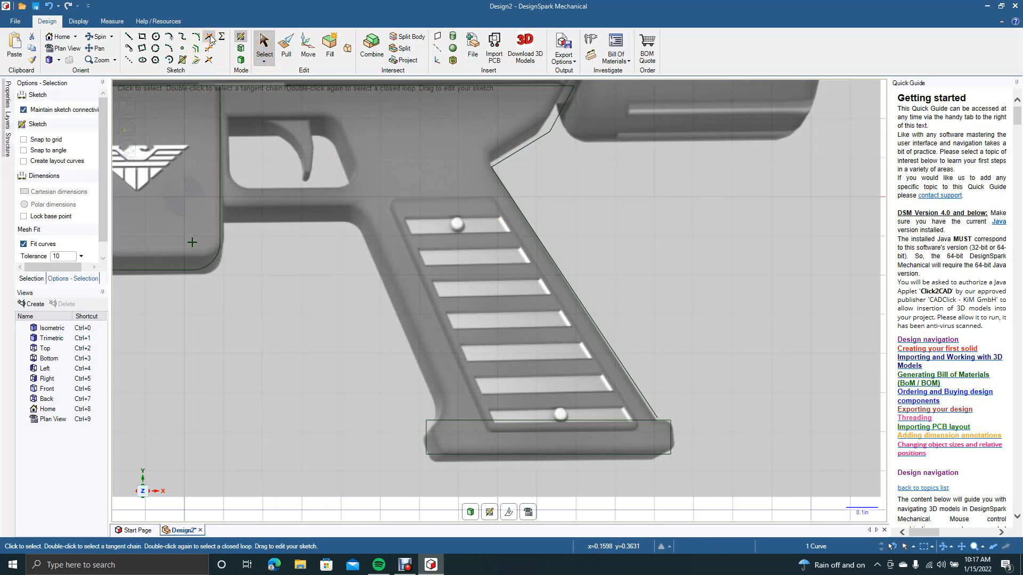
Trim the grip base rectangle's upper edge in front of the grip's rear line, leaving only the short rear stub.
left_click(210, 37)
left_click(645, 402)
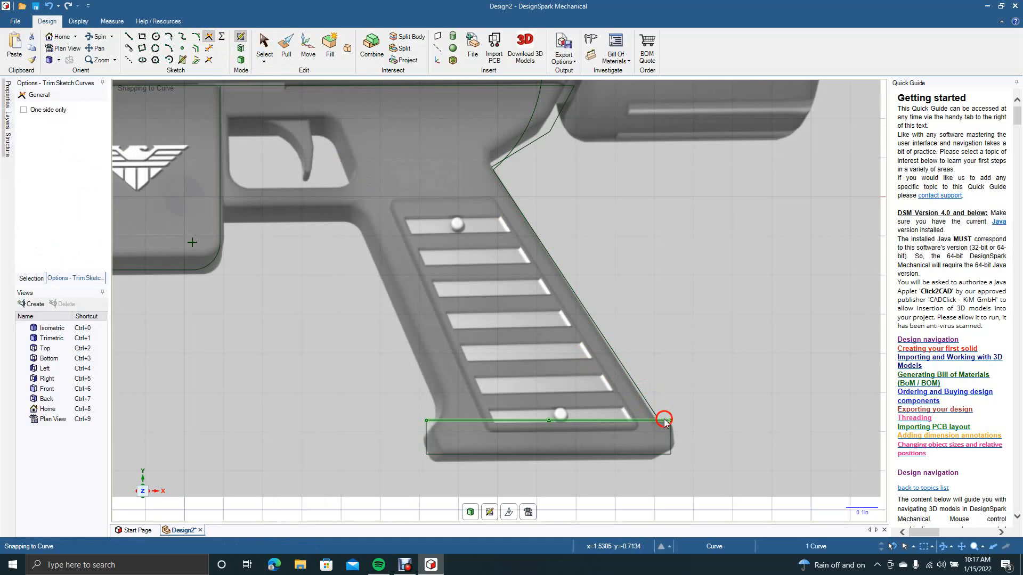
left_click(660, 420)
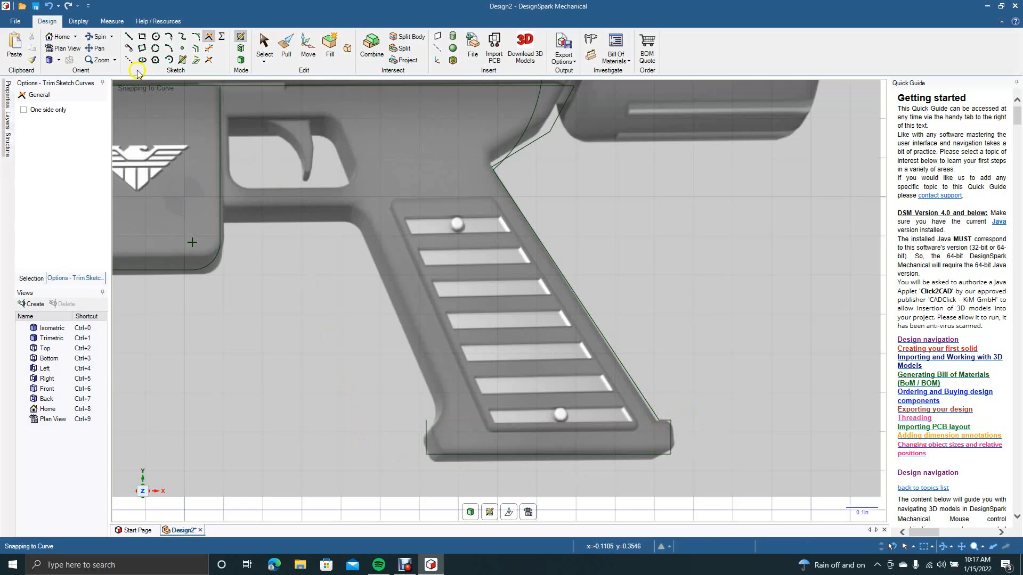
Sketch a short line from the base's upper front corner, a line up the grip's front edge, and a 0.430 in horizontal to the magazine.
left_click(128, 36)
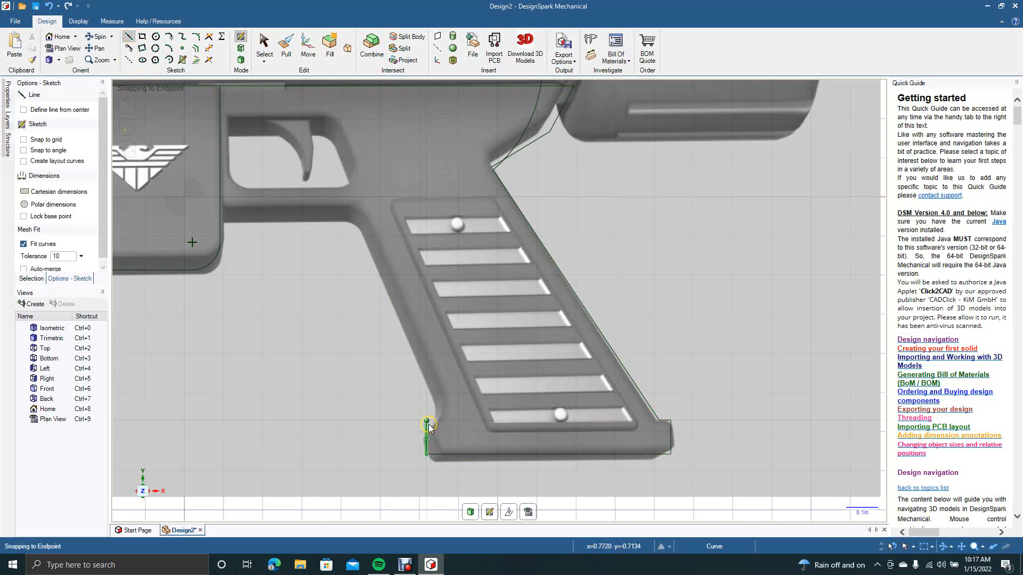
left_click(427, 422)
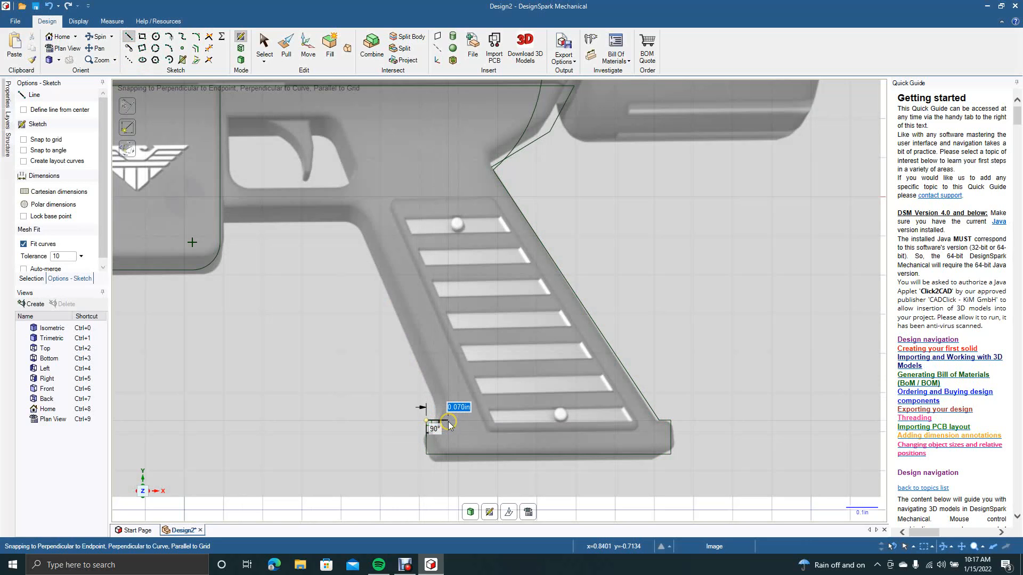
left_click(453, 424)
left_click(452, 421)
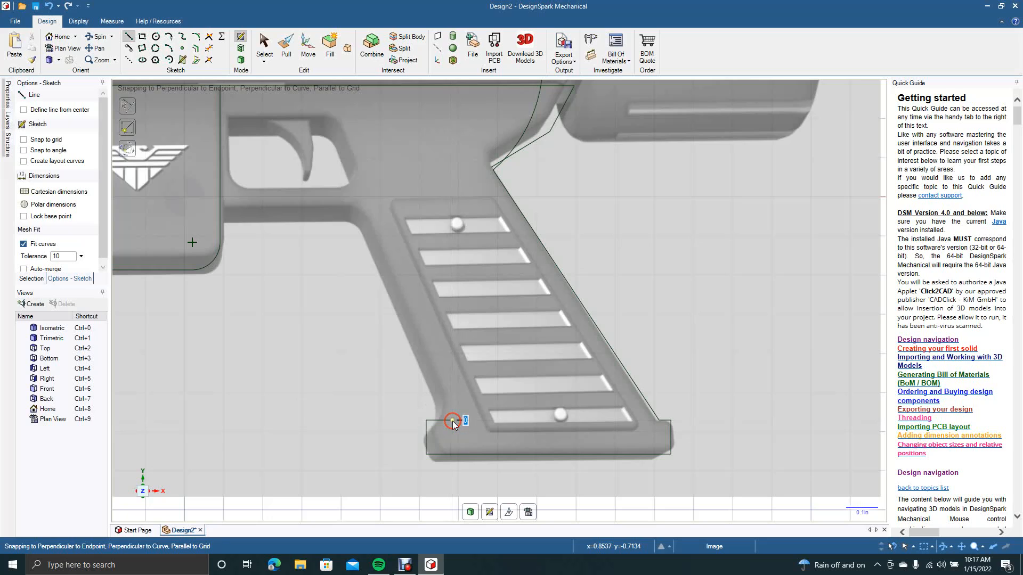
left_click(355, 206)
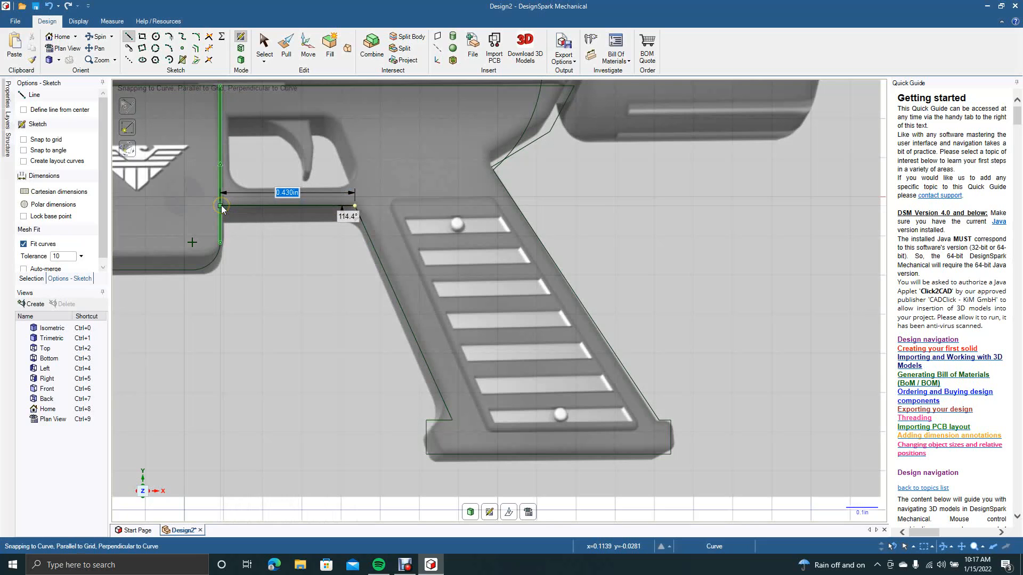
left_click(222, 209)
left_click(269, 45)
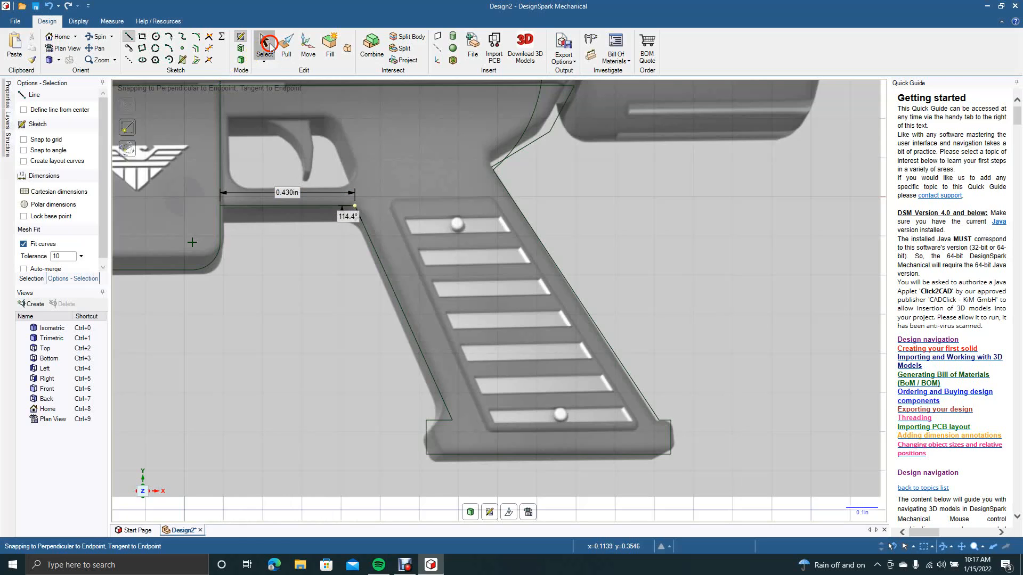
Delete the stray arc running from the dial housing's front curve down to the grip notch.
left_click(99, 48)
left_click_drag(374, 288, 399, 454)
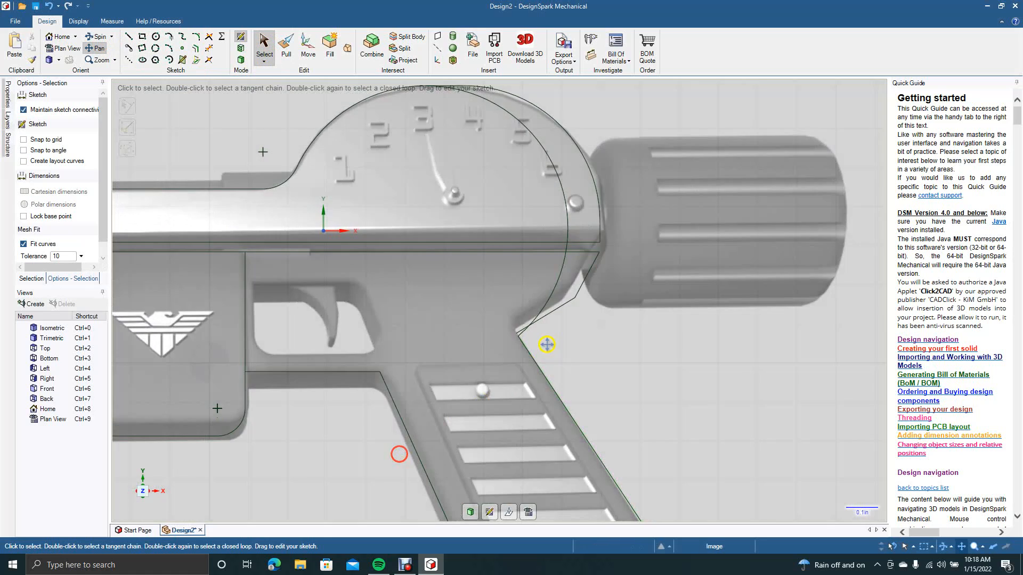
left_click(564, 283)
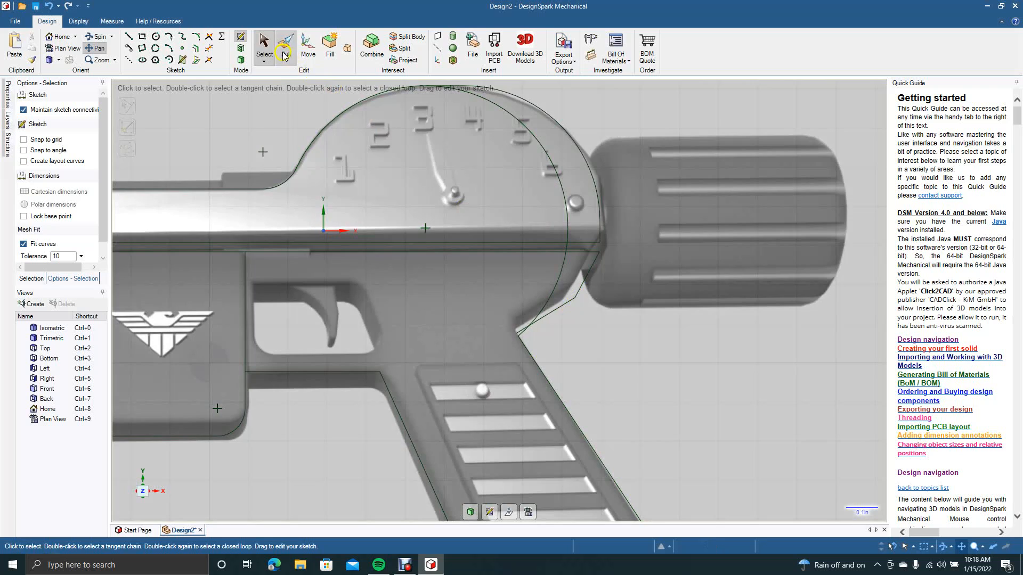
left_click(264, 46)
left_click_drag(521, 129, 524, 123)
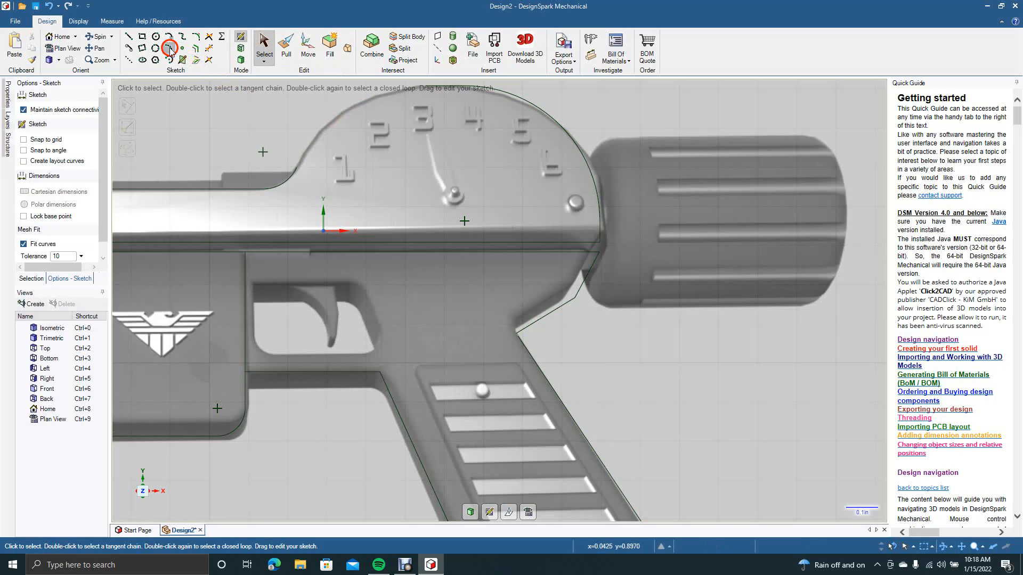
Sketch an arc of about 0.454 in radius along the dial housing's front curve, tangent to the neighbouring arc.
left_click(169, 48)
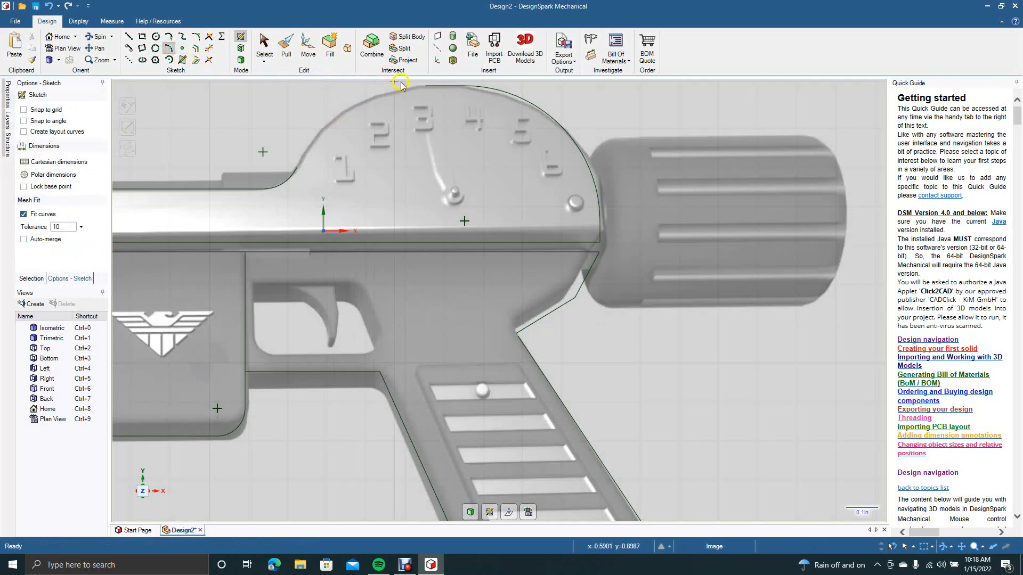
left_click(425, 86)
left_click(301, 166)
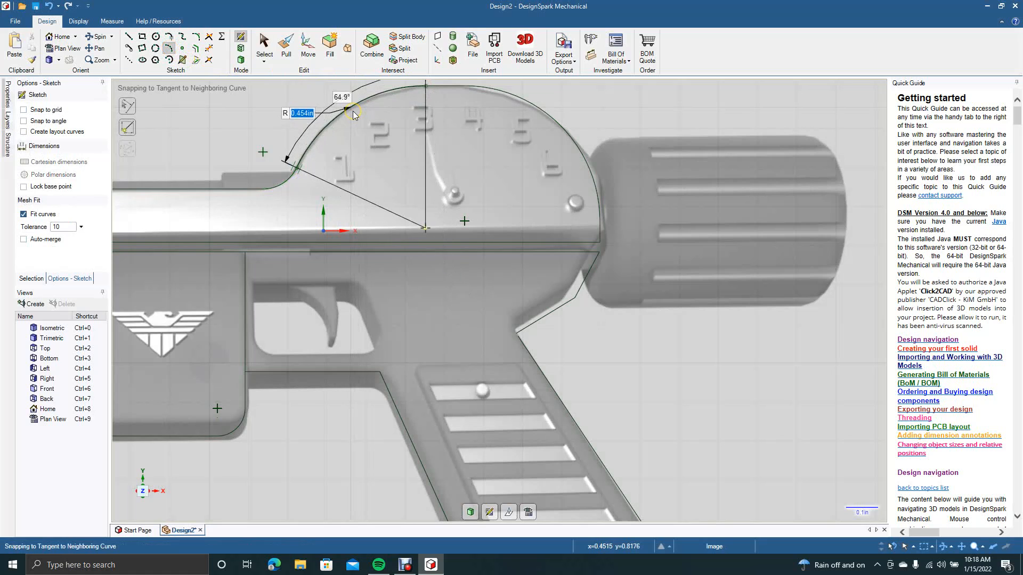
left_click(353, 111)
left_click(264, 46)
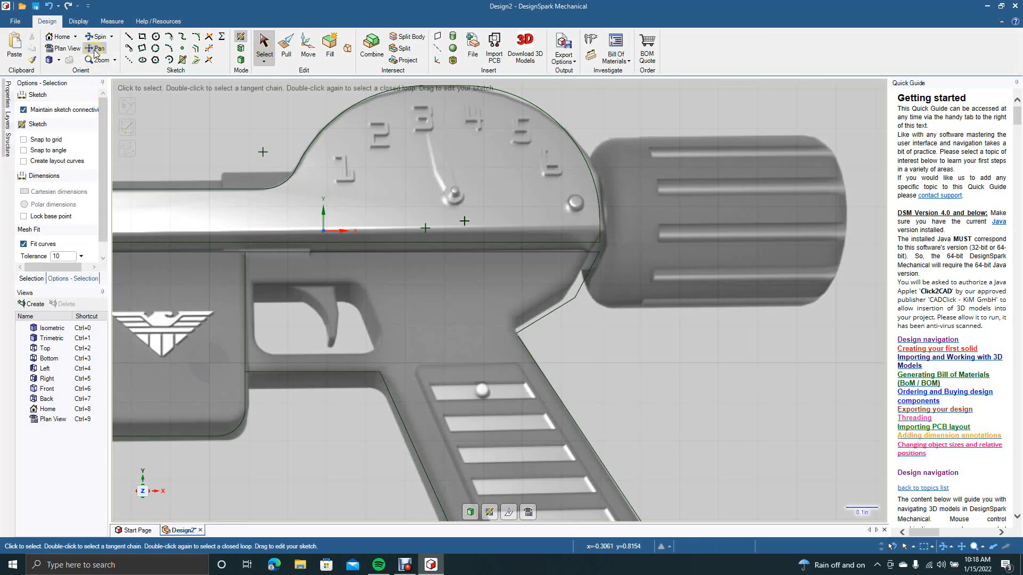
Round the frame outline's lower rear corner below the dial housing with a fillet of about 0.209 in radius.
left_click(97, 48)
left_click_drag(220, 306, 341, 315)
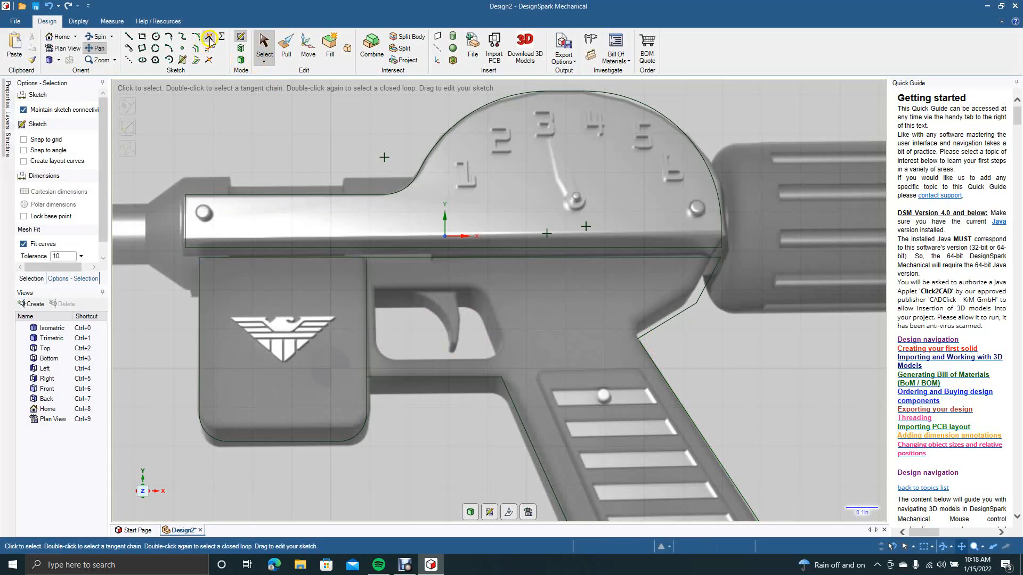
left_click(209, 39)
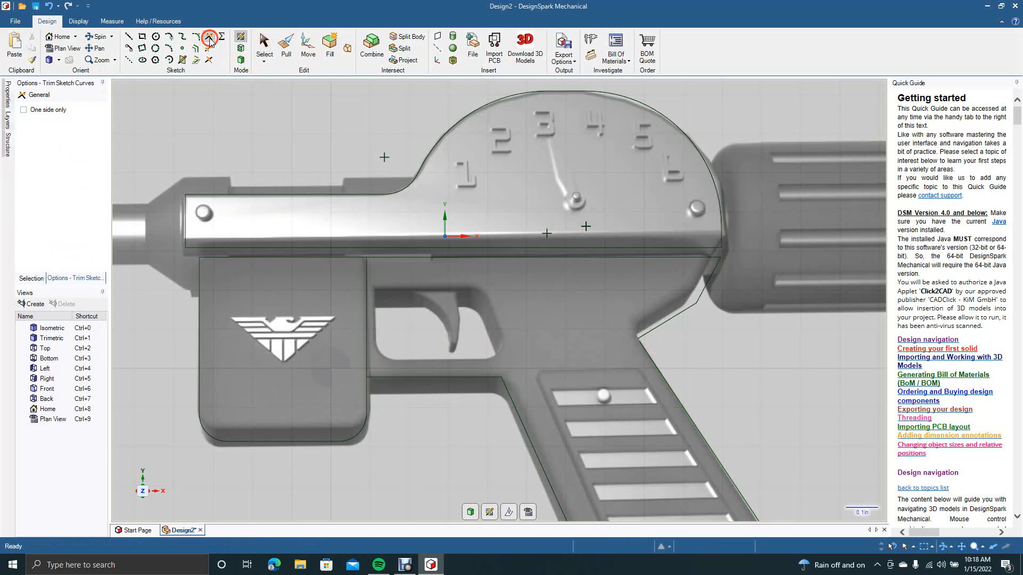
left_click(648, 356)
left_click(196, 37)
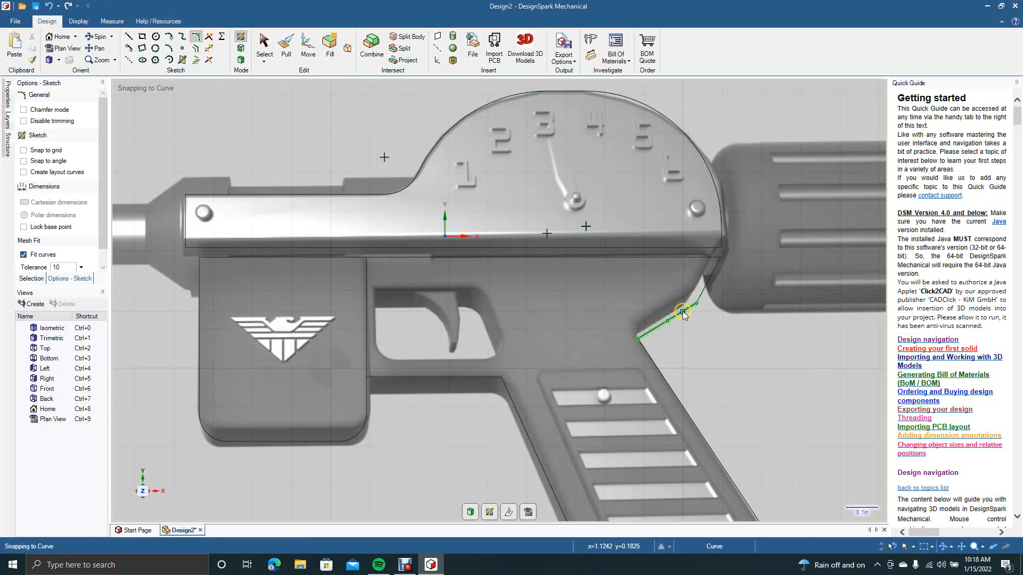
left_click(683, 313)
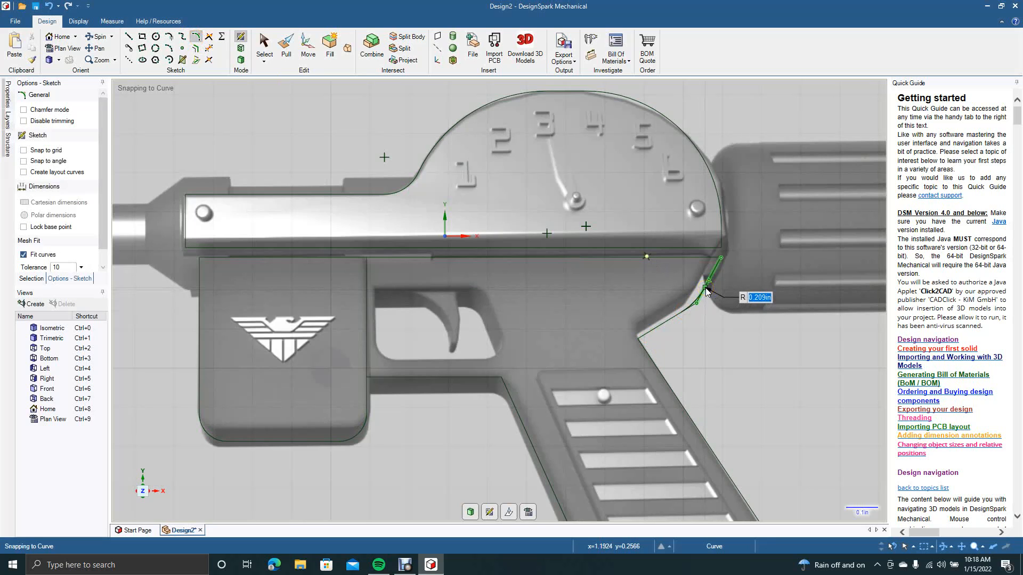
left_click(705, 289)
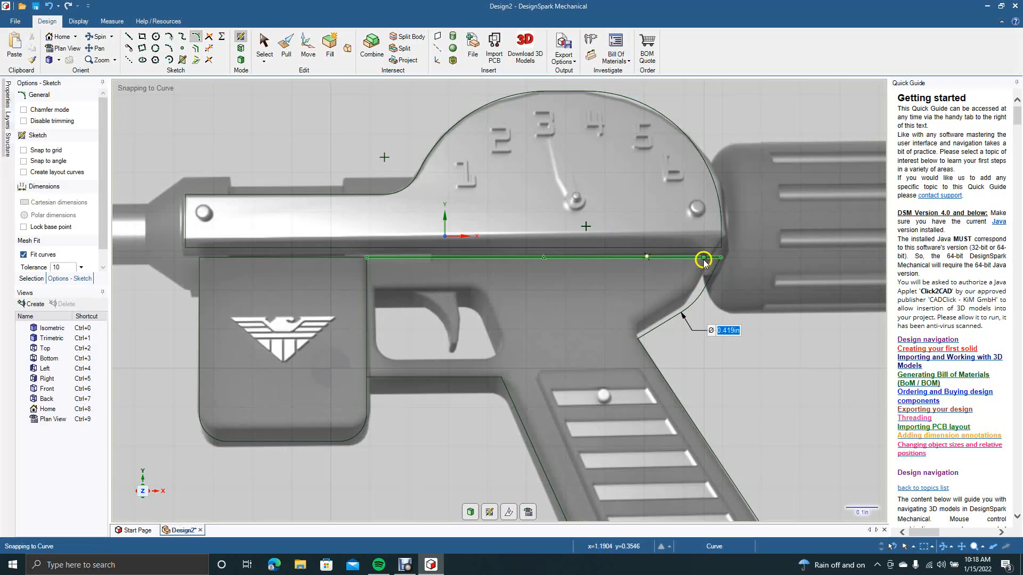
Round the frame outline's upper rear corner, just under the dial housing, with a fillet of about 0.033 in radius.
left_click(704, 261)
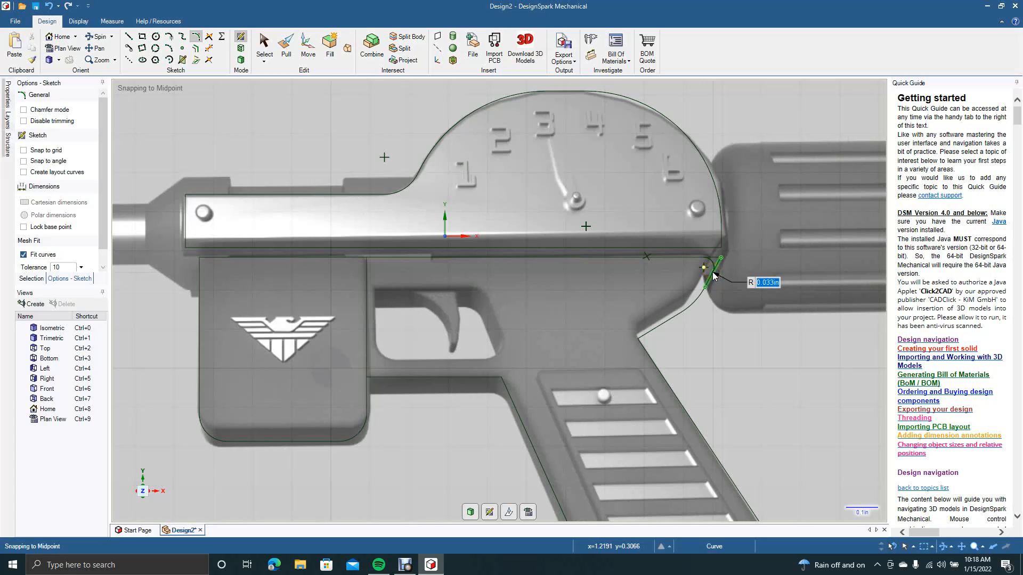
left_click(714, 275)
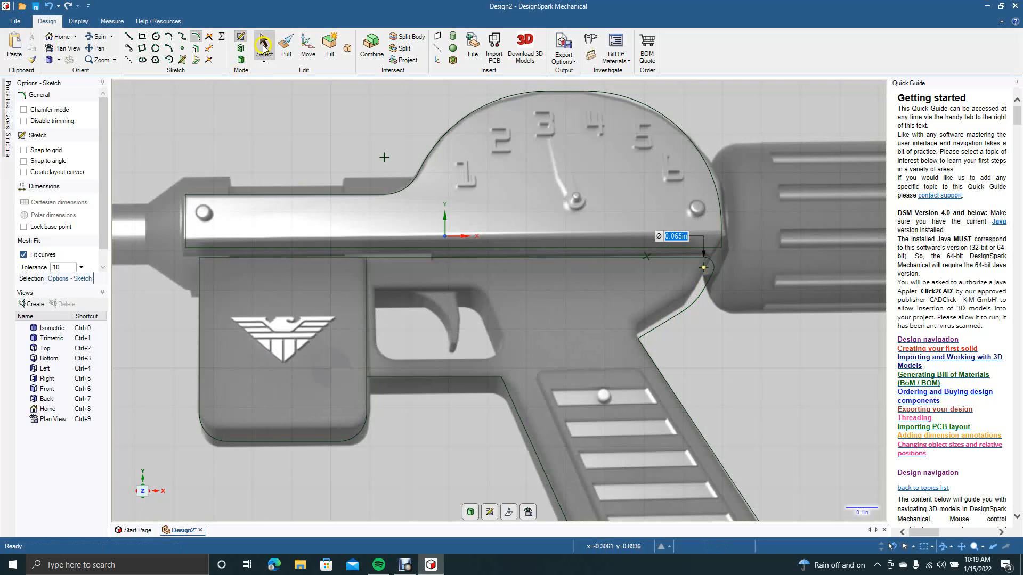
left_click(263, 45)
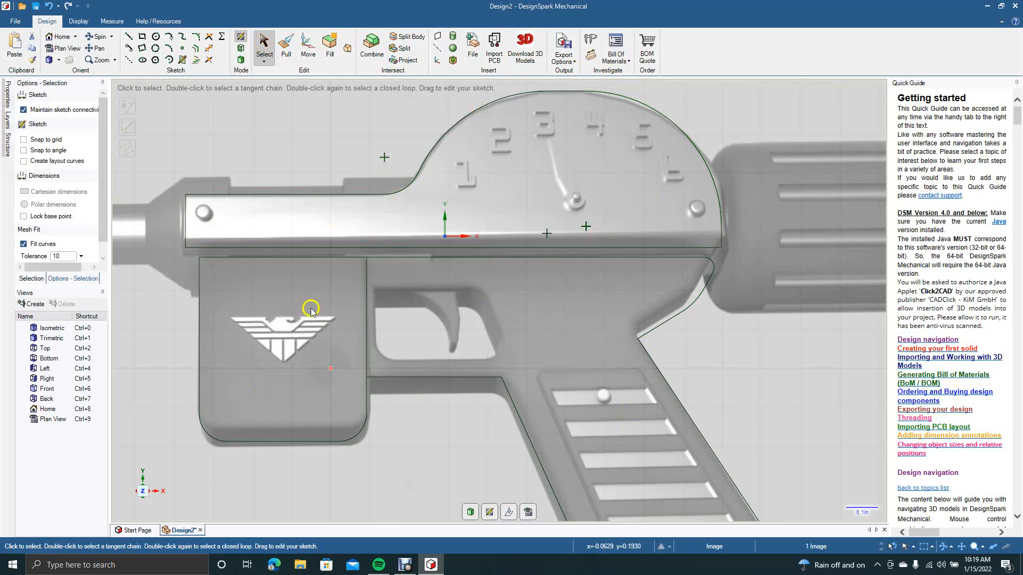
scroll(281, 393, "down", 5)
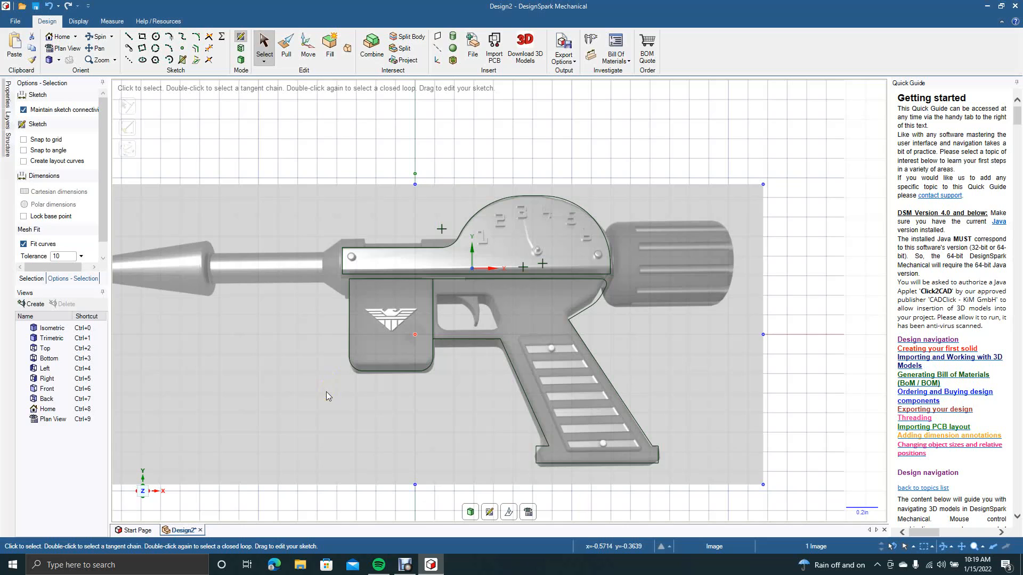
scroll(530, 450, "up", 5)
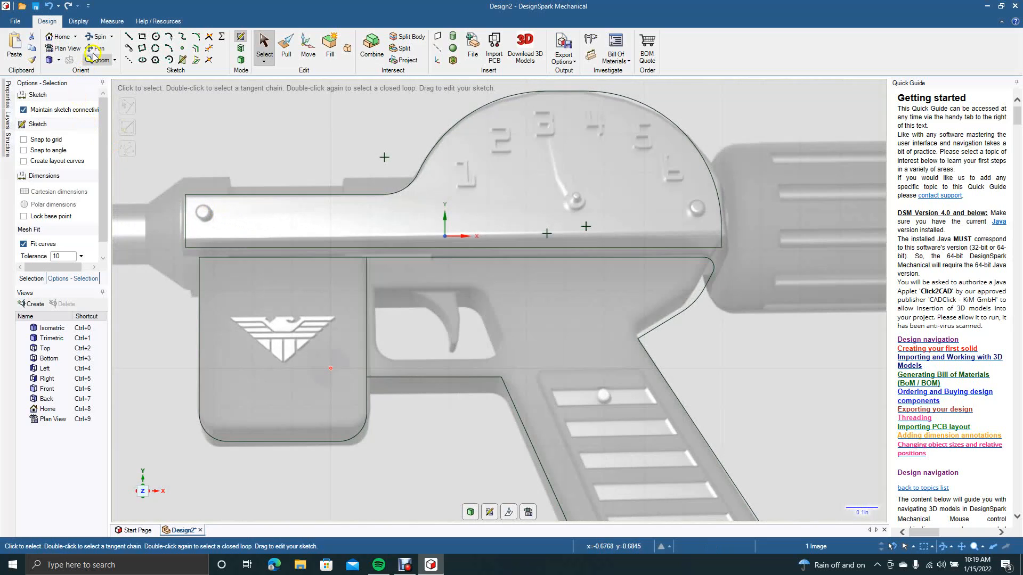
Round the grip base's upper front corner with a fillet of about 0.033 in radius.
left_click(96, 49)
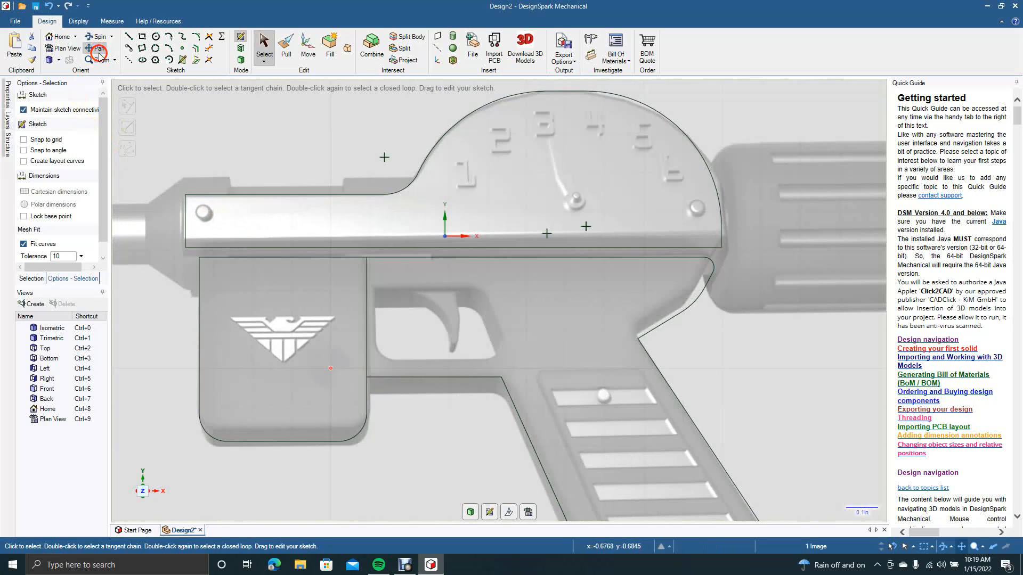
mouse_move(433, 421)
left_mouse_down()
mouse_move(383, 295)
mouse_move(319, 236)
left_mouse_up()
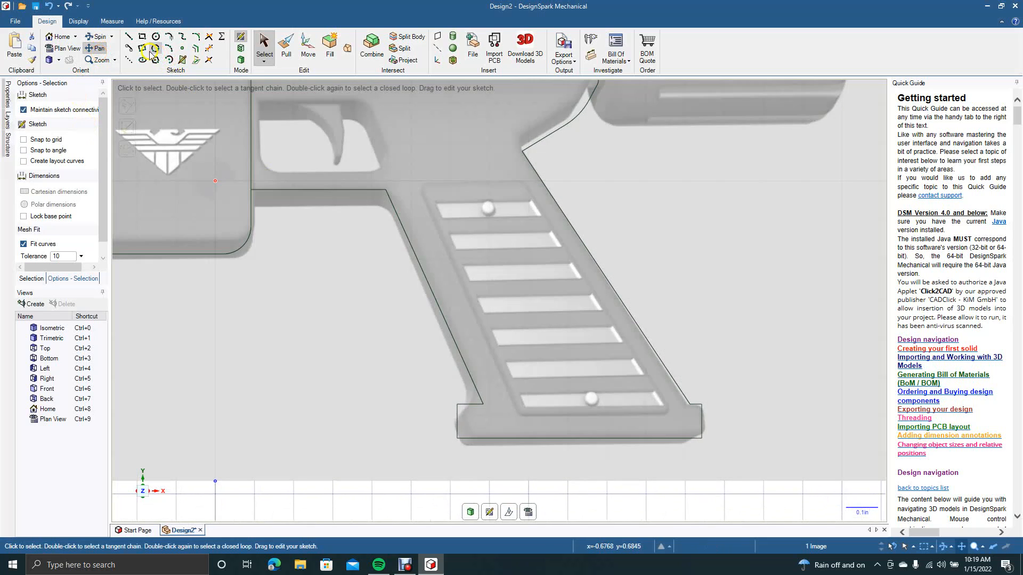
left_click(196, 36)
left_click(457, 416)
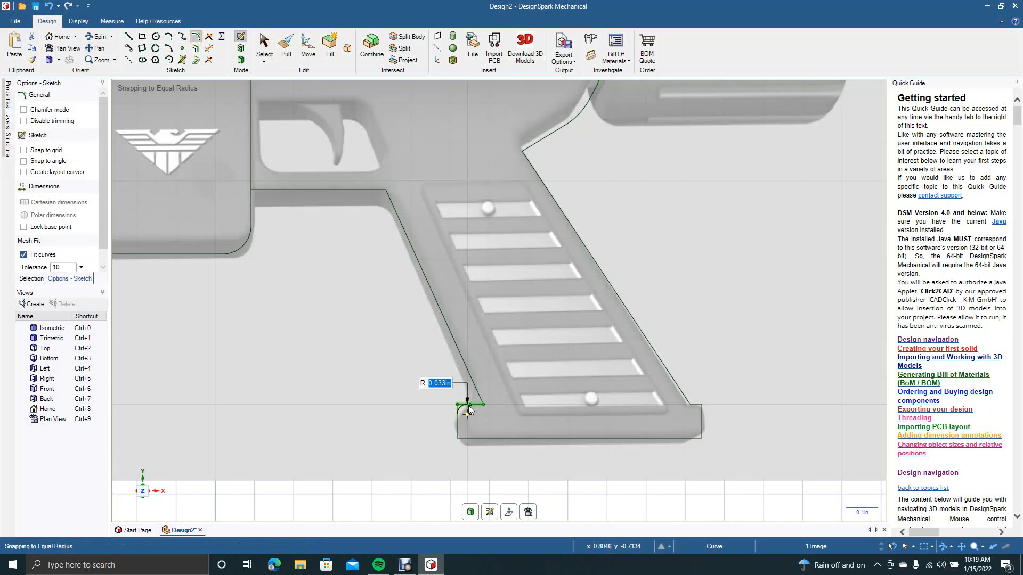
left_click(468, 406)
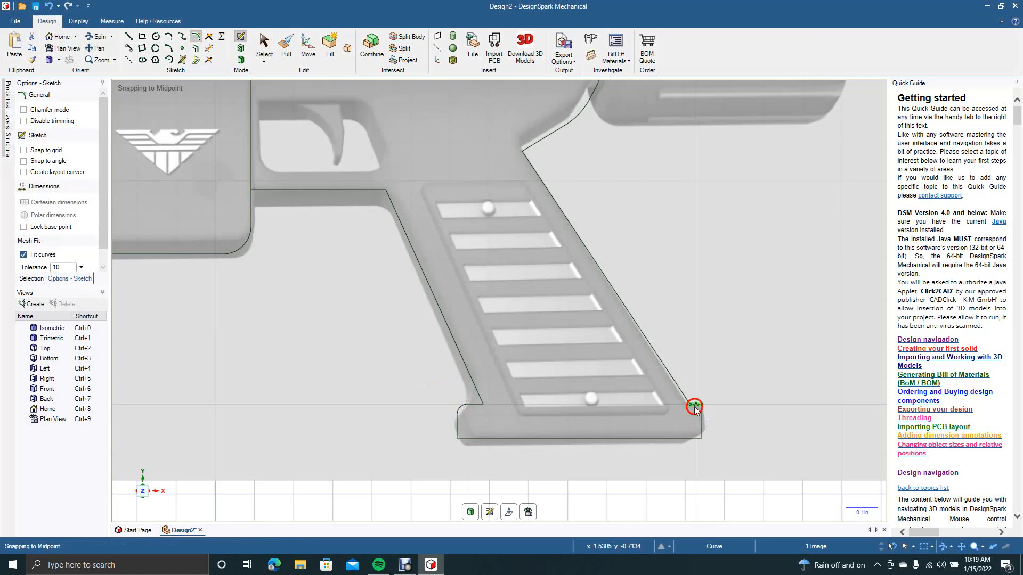
Fillet the grip base's other corners: upper rear about 0.026 in, lower rear about 0.051 in, lower front about 0.033 in radius.
left_click(701, 414)
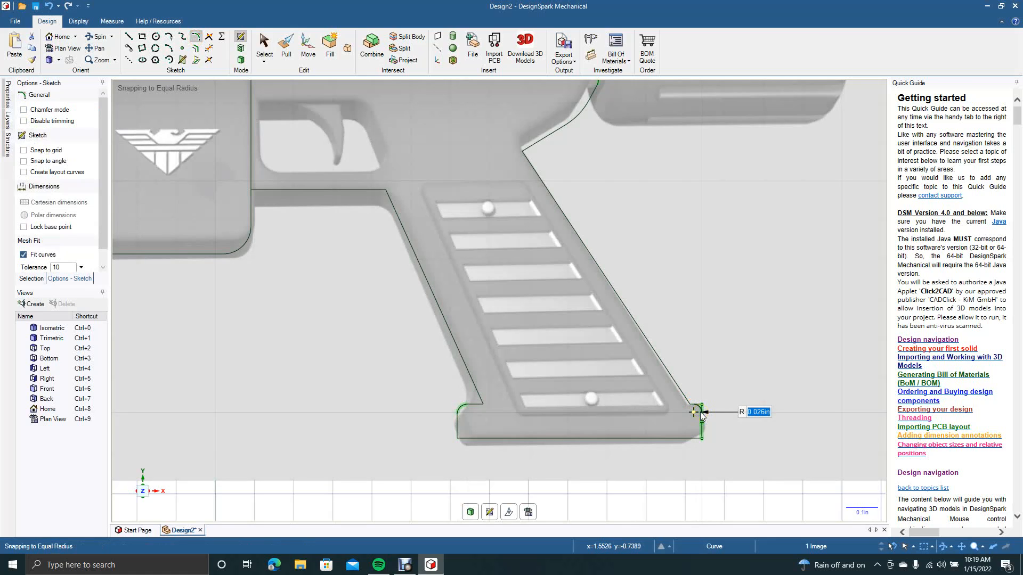
left_click(702, 414)
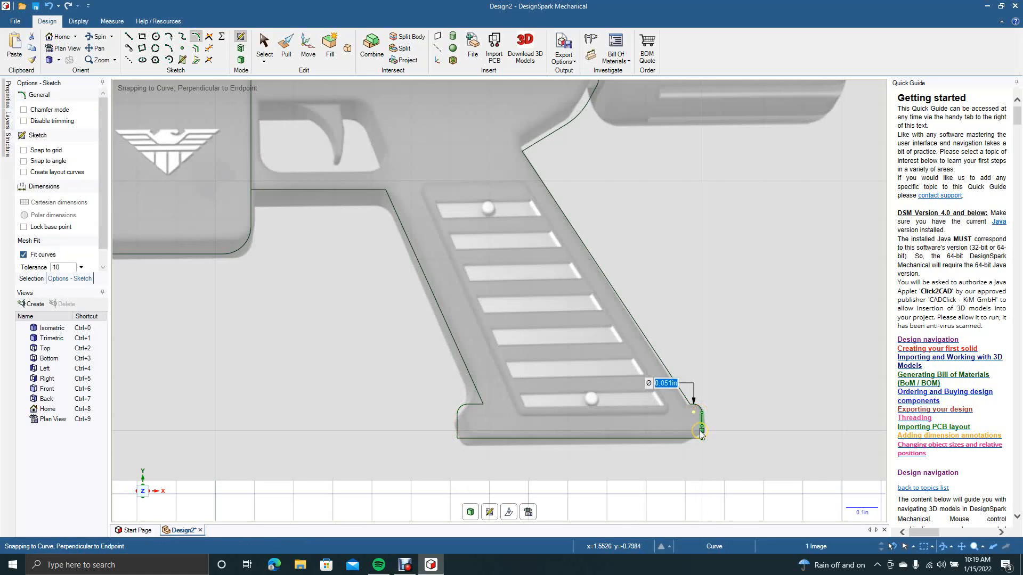
left_click(701, 431)
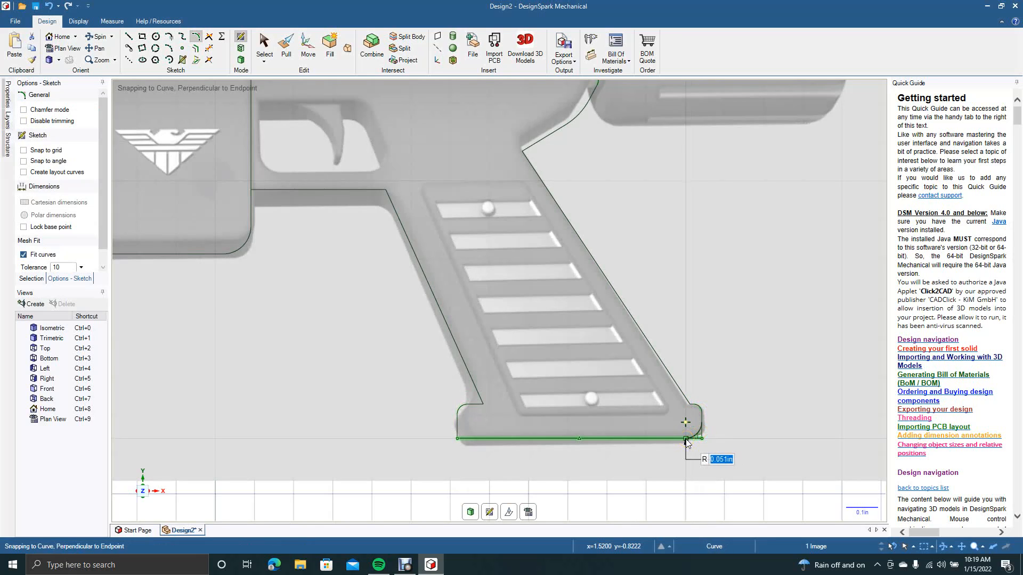
left_click(686, 435)
left_click(457, 432)
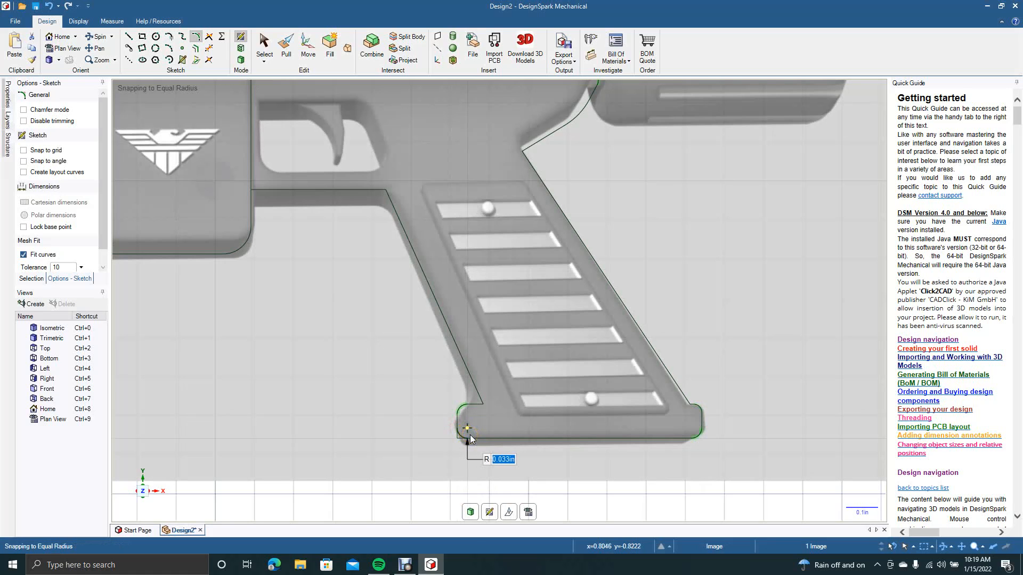
left_click(469, 433)
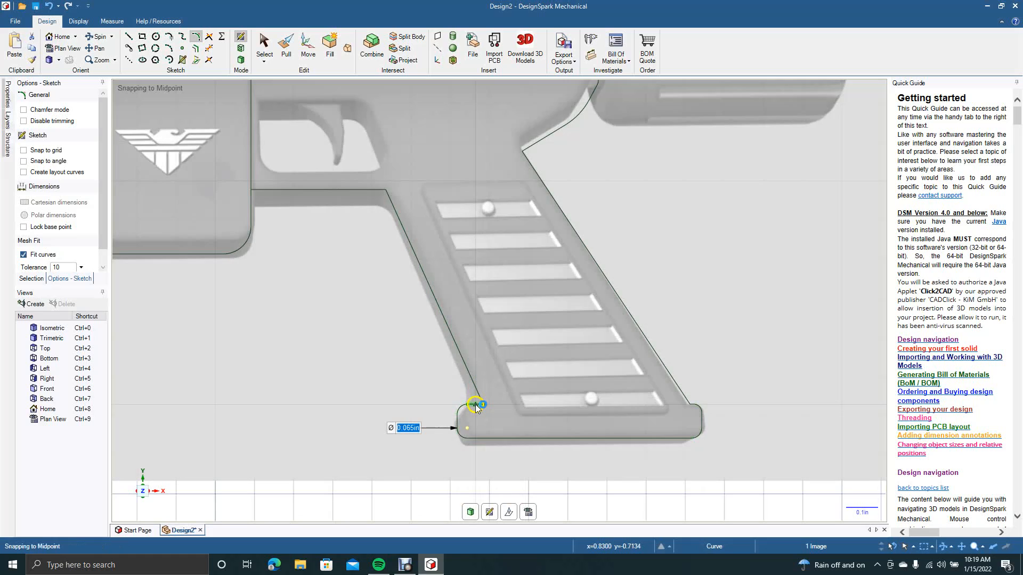
Fillet the grip's front edge about 0.026 in radius at the base and about 0.118 in where it meets the trigger guard's underside.
left_click(475, 405)
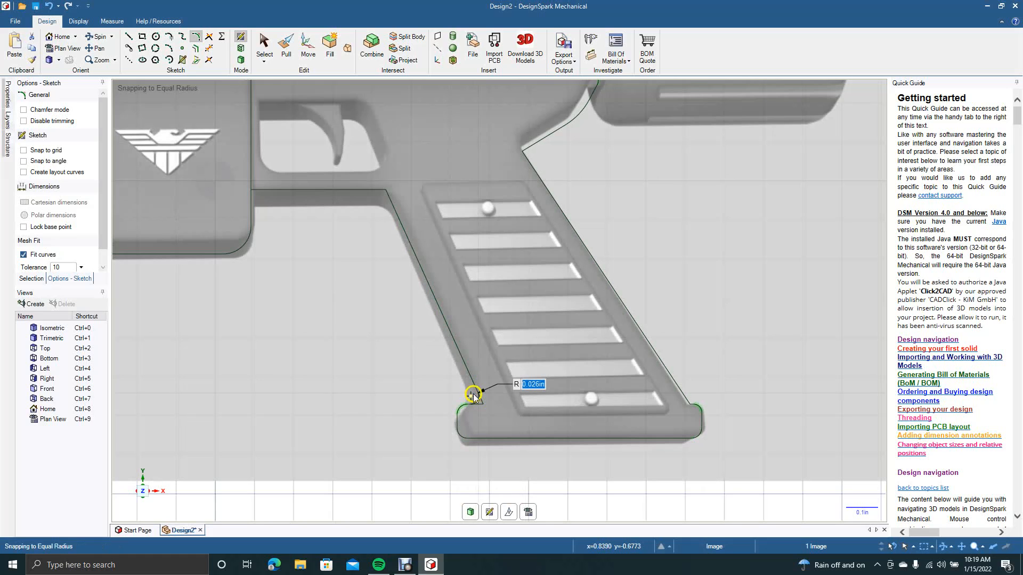
left_click(474, 397)
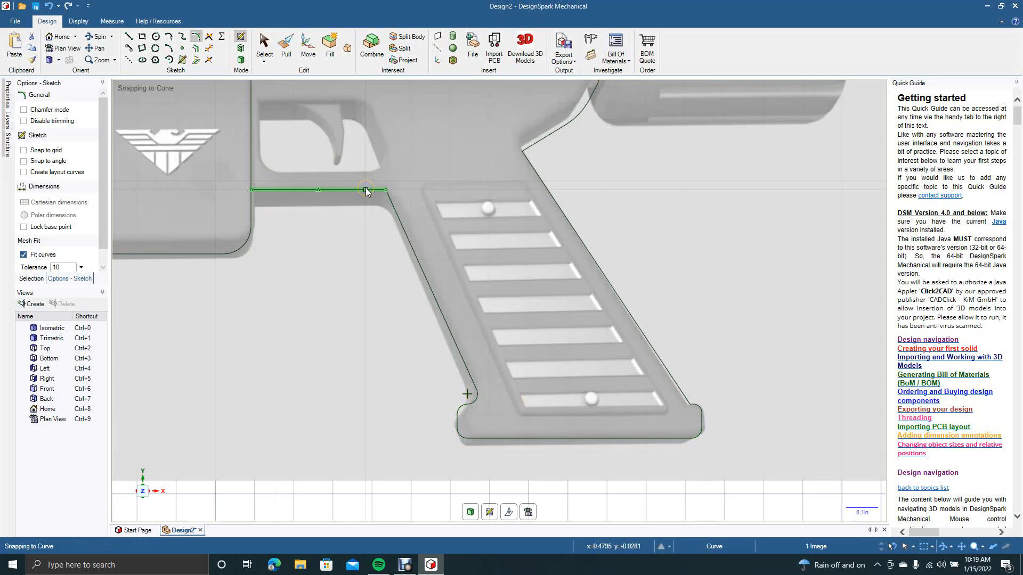
left_click(365, 191)
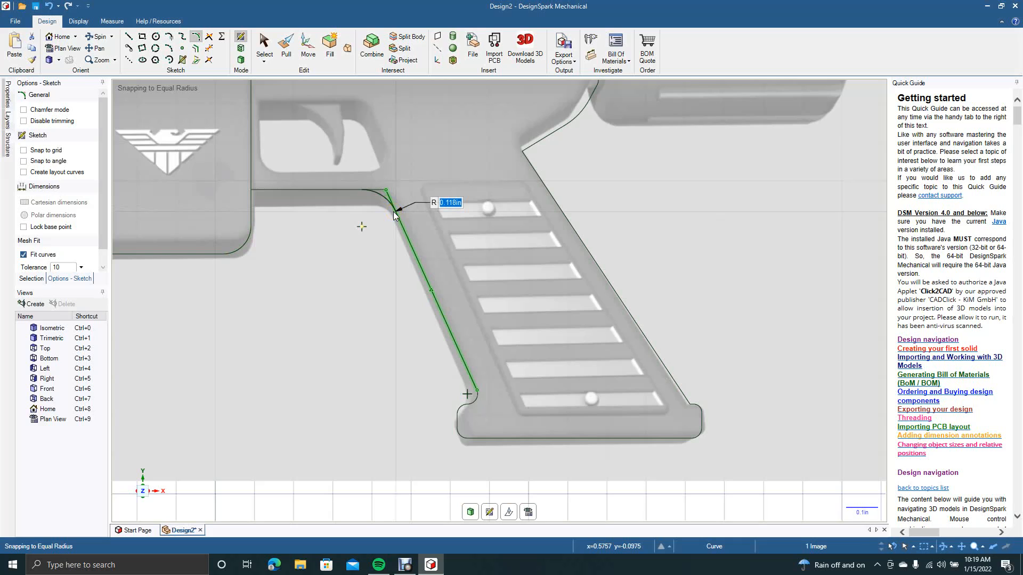
left_click(394, 215)
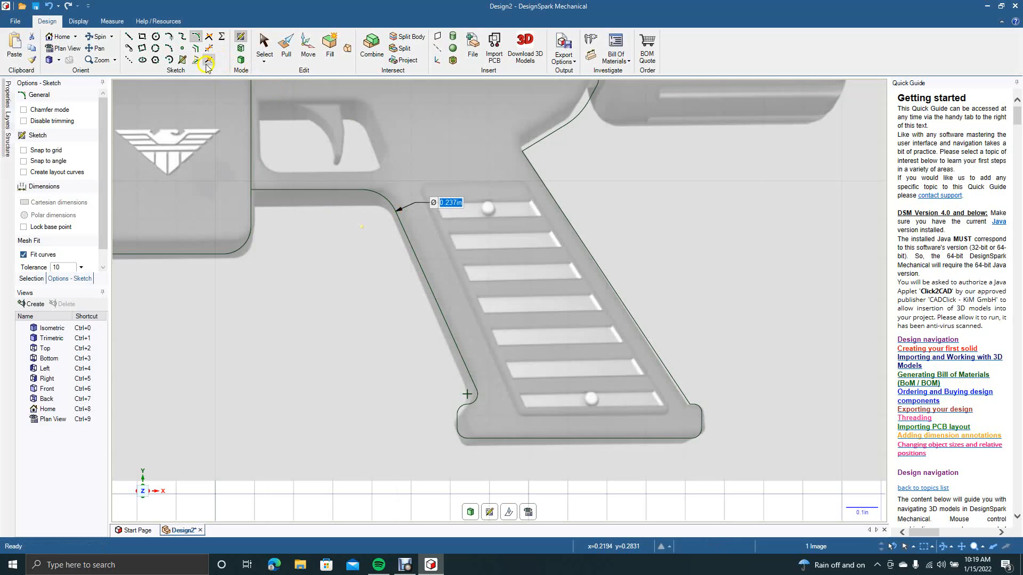
Fillet the rear notch between frame and grip, and the grip's rear edge where it meets the base with about 0.022 in radius.
left_click(96, 48)
left_click_drag(311, 275, 312, 324)
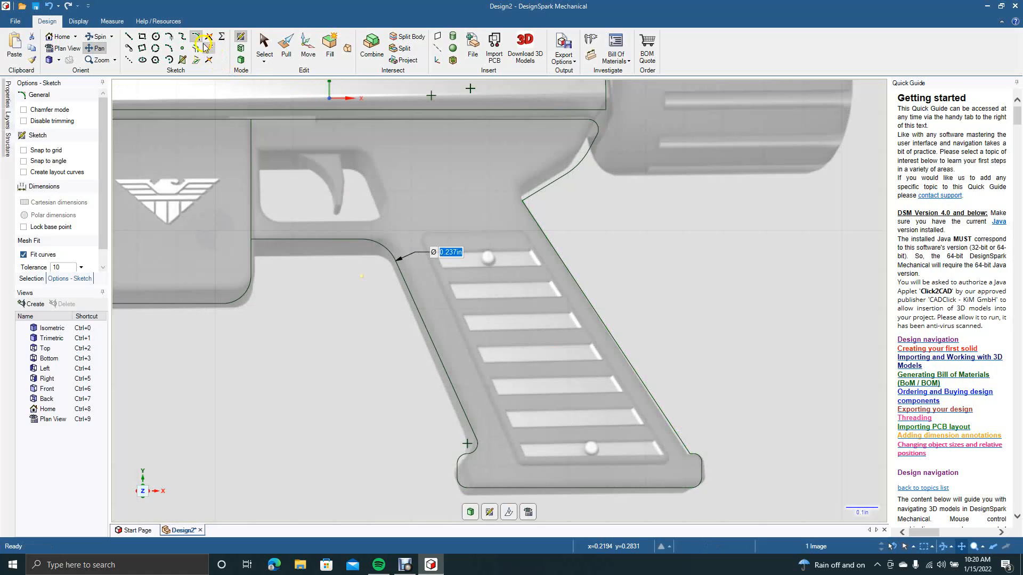
left_click(195, 36)
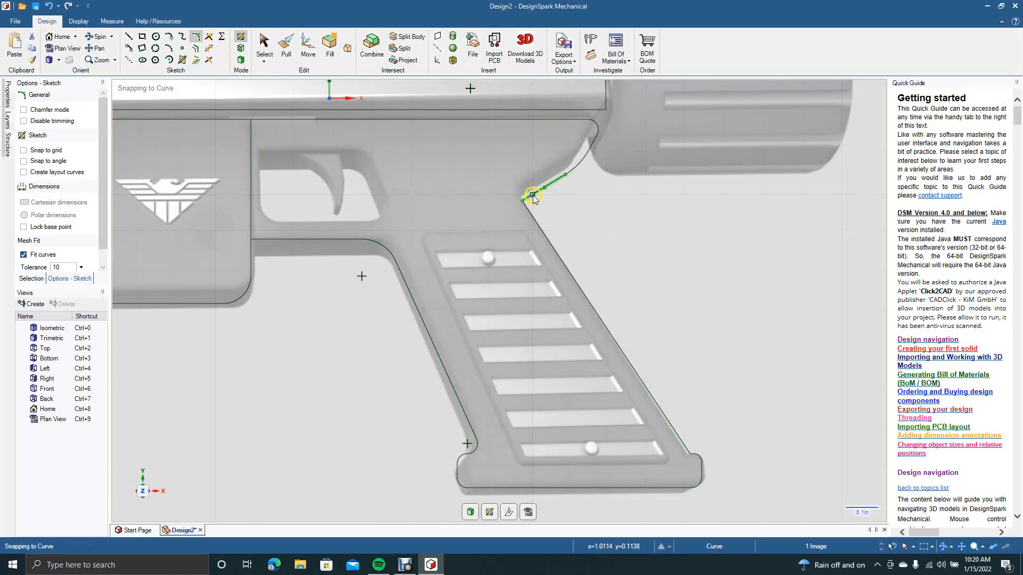
left_click(534, 196)
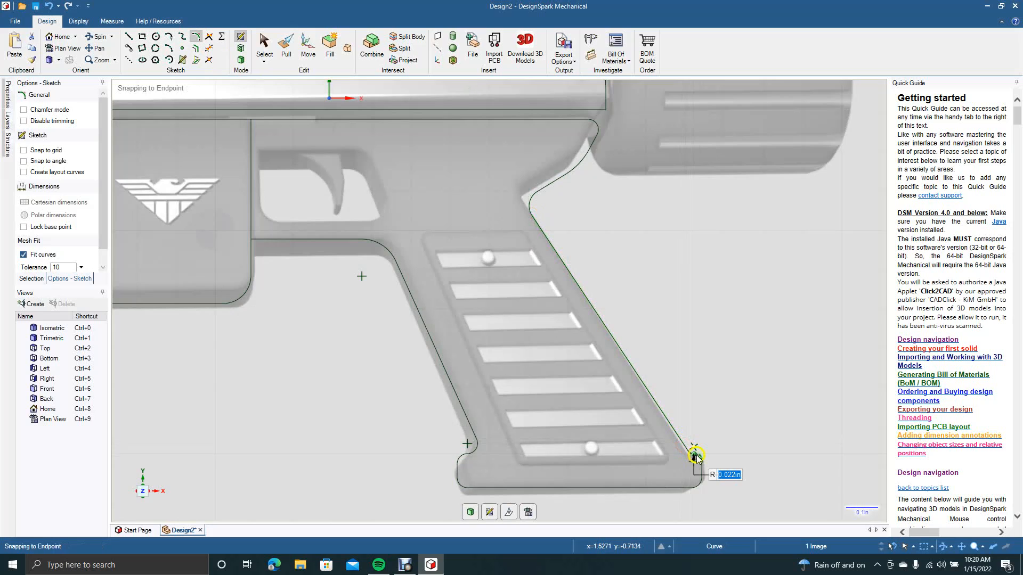
left_click(695, 457)
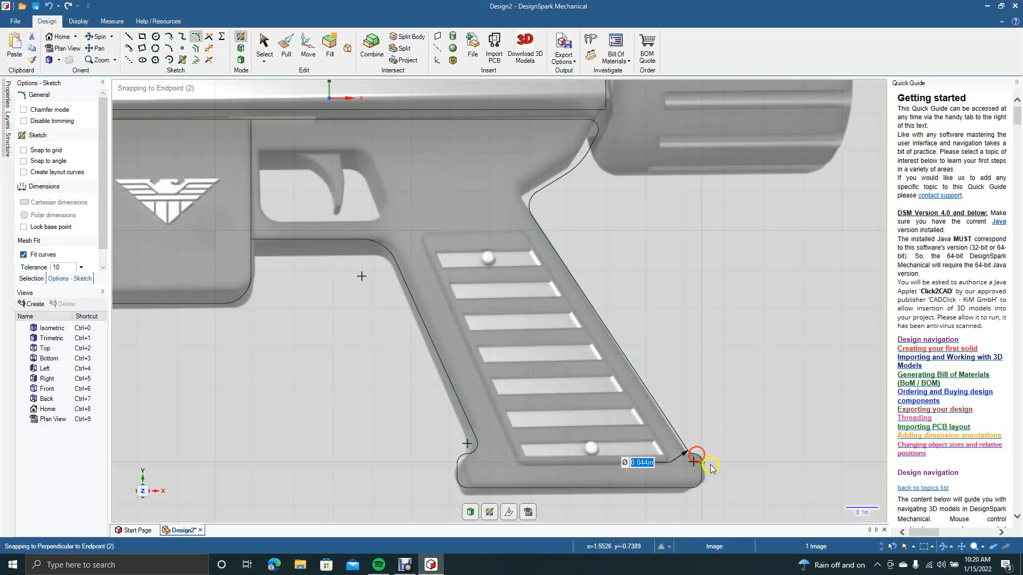
Trim the leftover line segment at the junction of the grip's rear edge and the base.
scroll(696, 475, "up", 3)
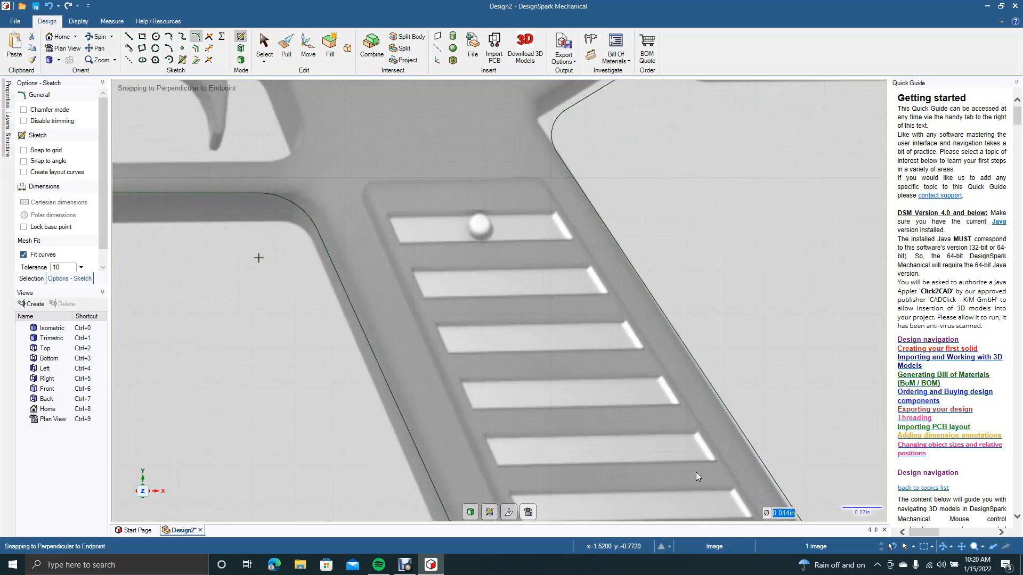
left_click(99, 50)
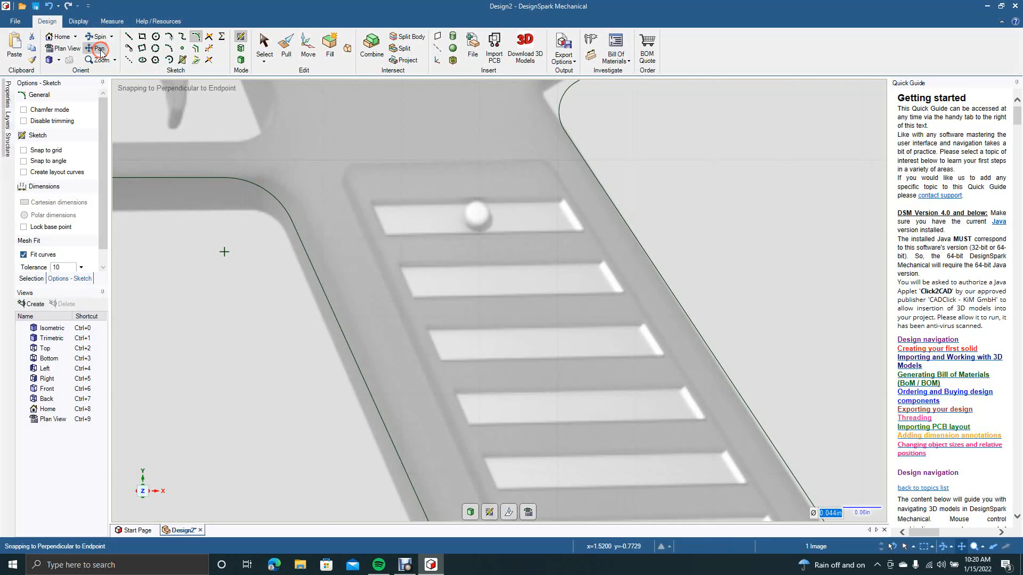
mouse_move(285, 303)
left_mouse_down()
mouse_move(217, 239)
mouse_move(128, 115)
left_mouse_up()
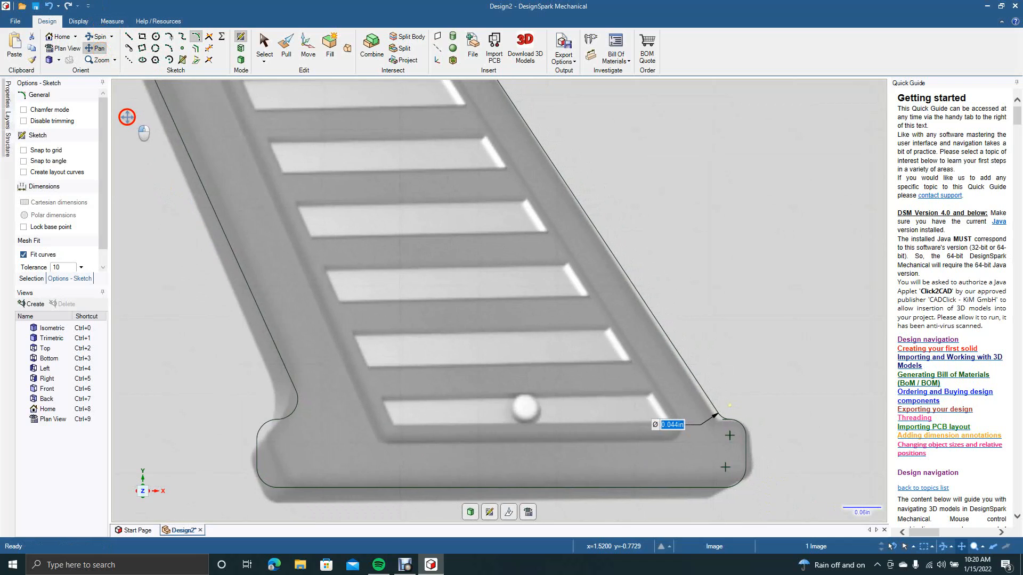
left_click(209, 49)
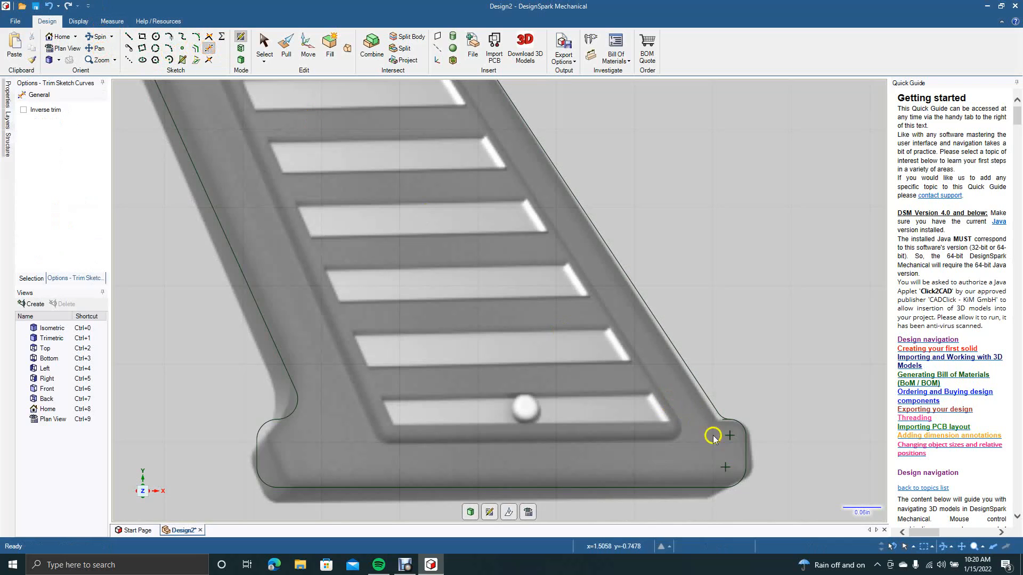
left_click(723, 425)
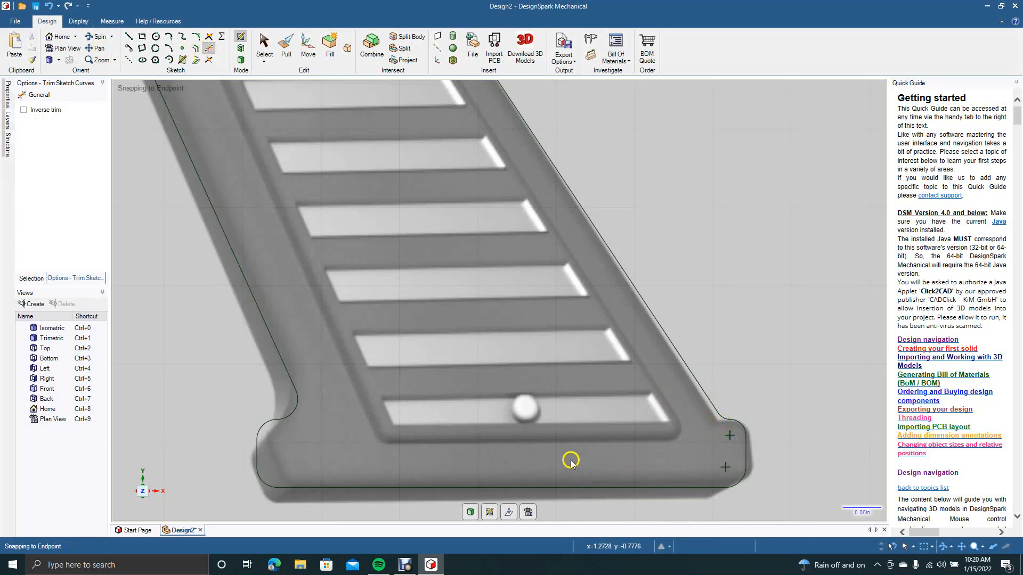
scroll(365, 464, "down", 6)
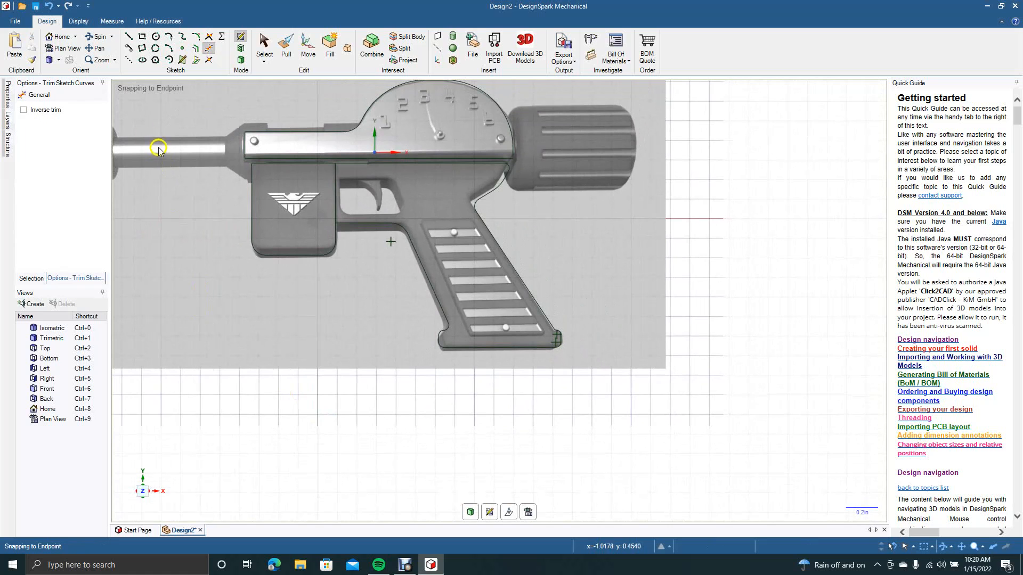
left_click(99, 48)
left_click_drag(258, 193, 288, 353)
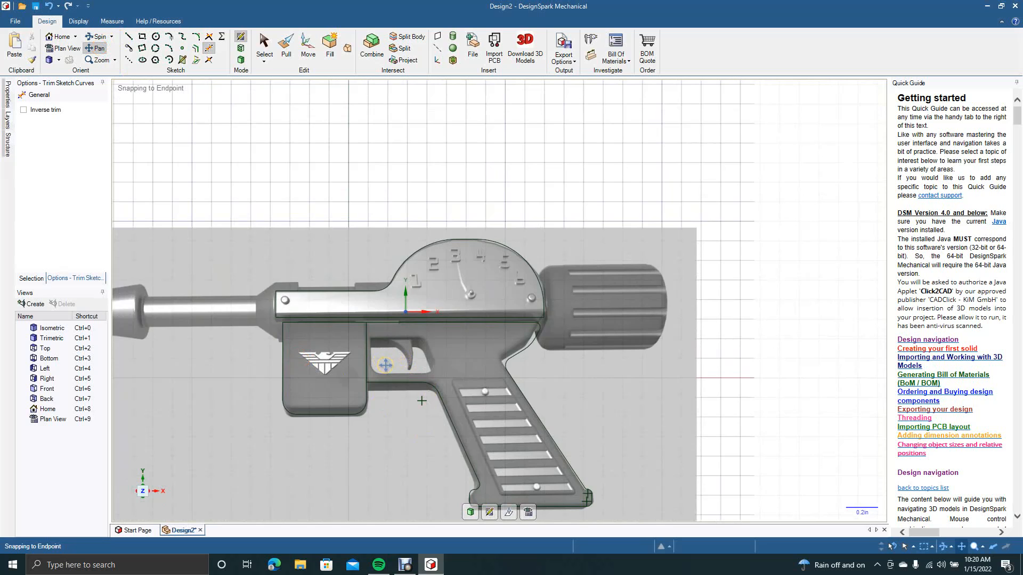
scroll(391, 360, "up", 5)
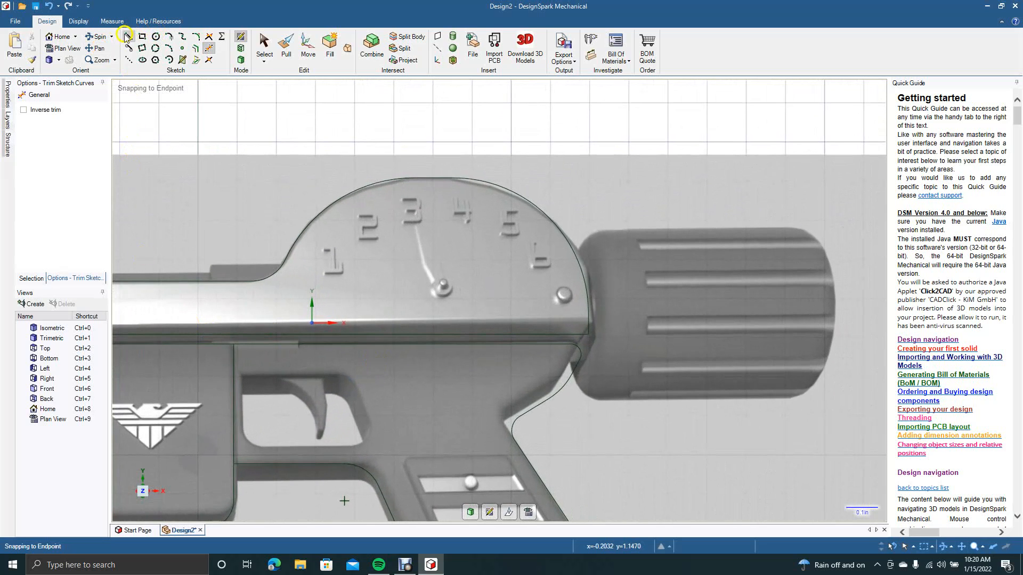
Offset the frame lines inward to outline the trigger opening: front edge about 0.040 in, top edge about 0.099 in, bottom edge about 0.054 in.
left_click(196, 50)
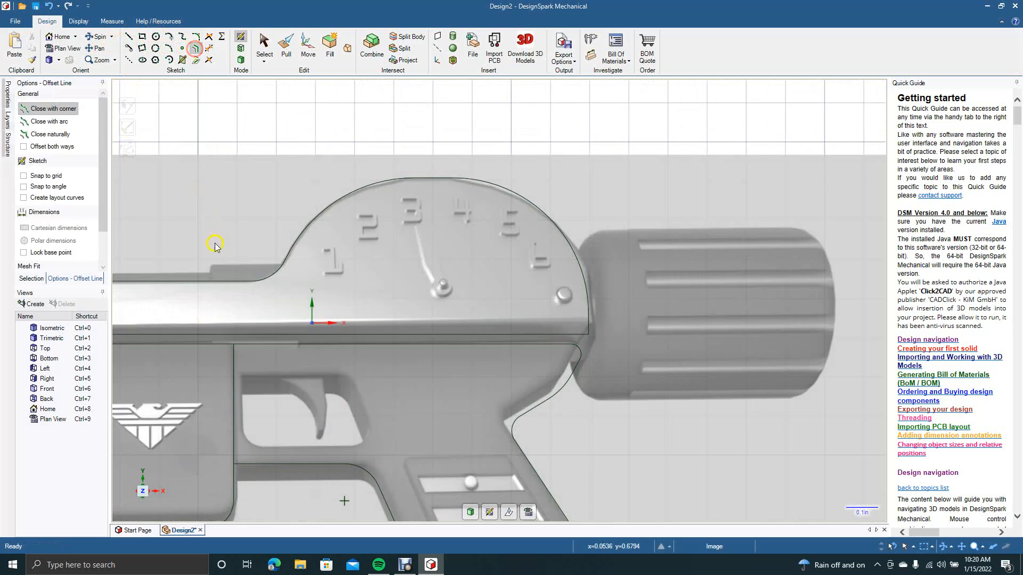
left_click(234, 393)
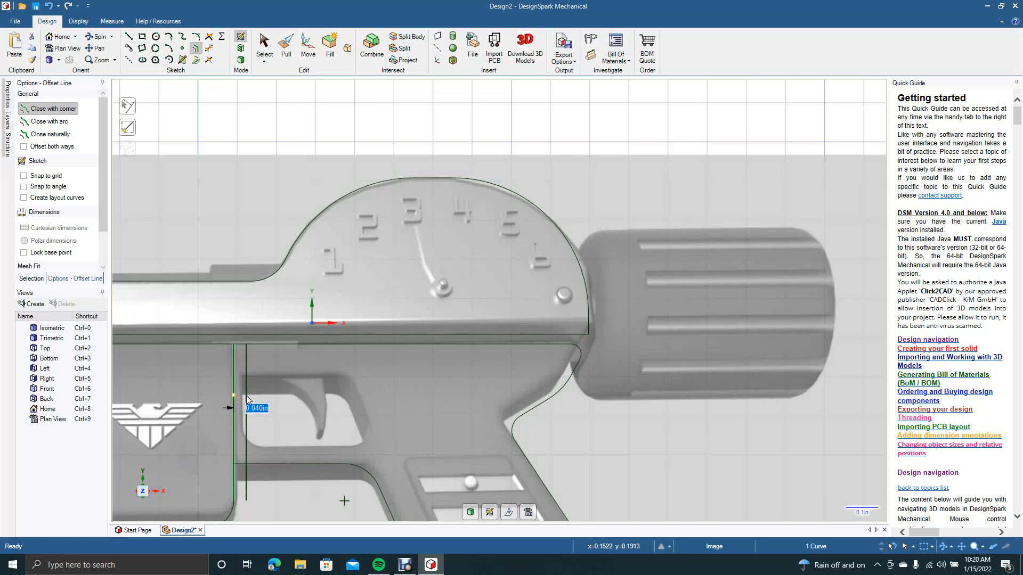
left_click(247, 397)
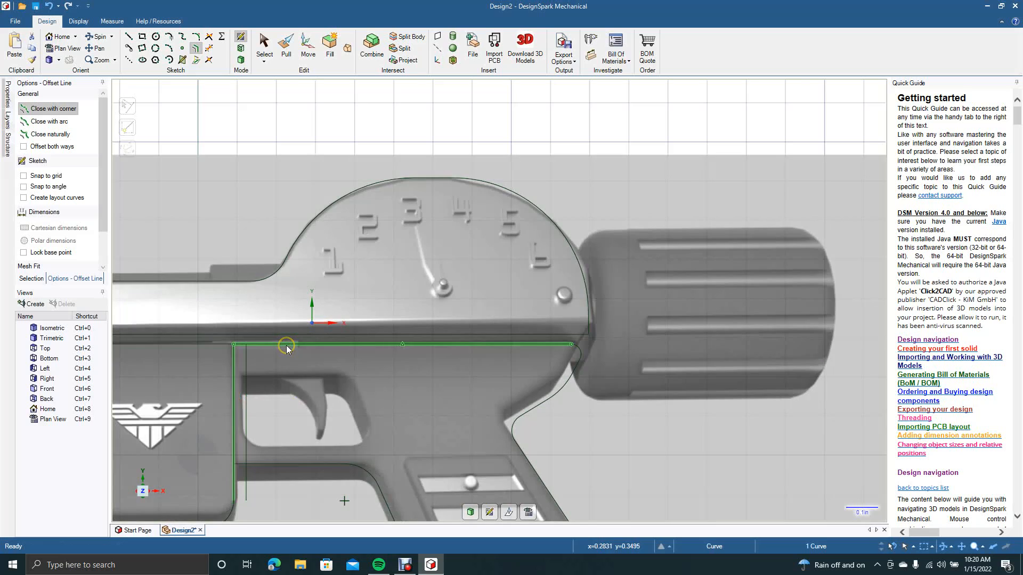
left_click(284, 344)
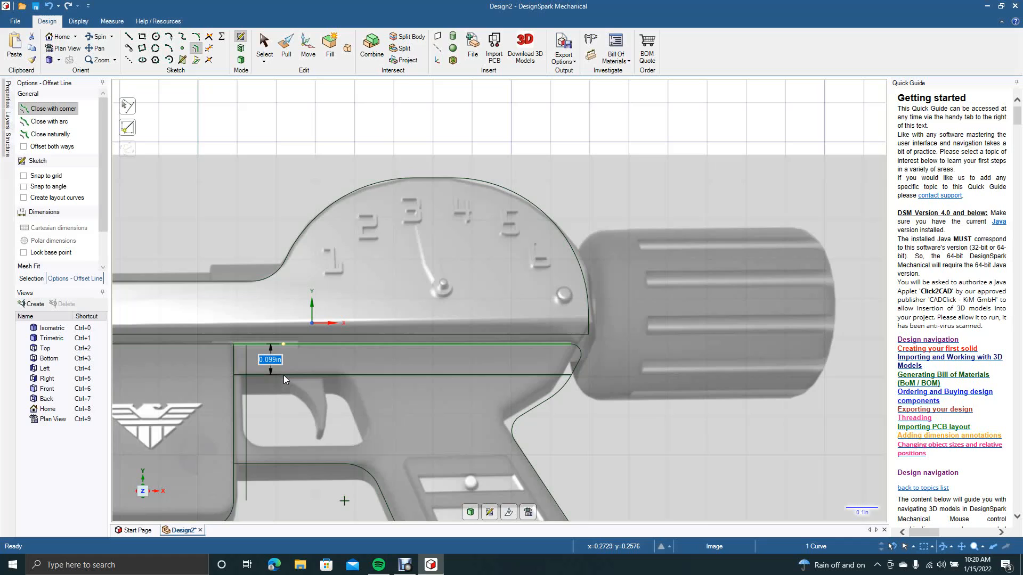
left_click(283, 375)
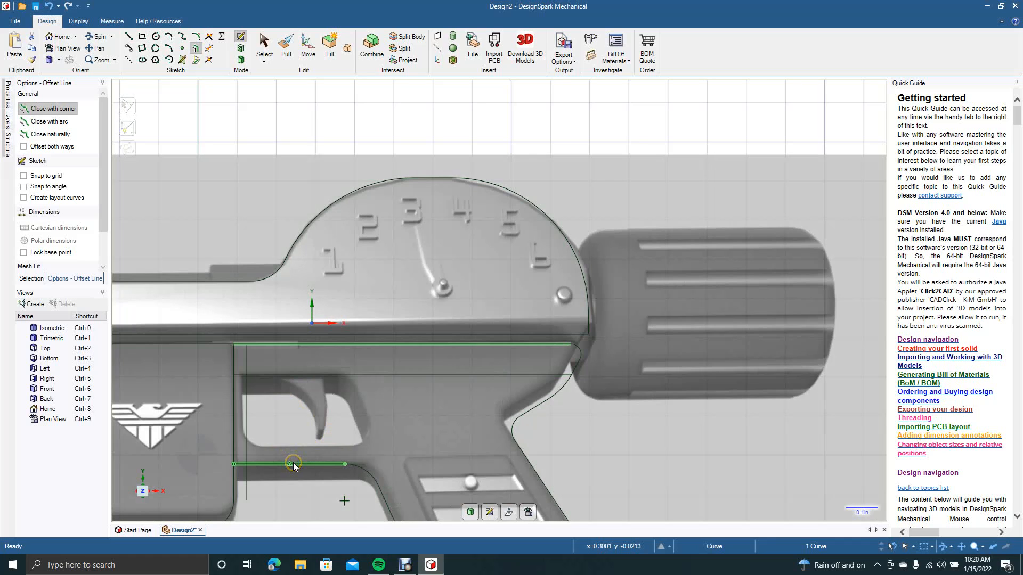
left_click(294, 463)
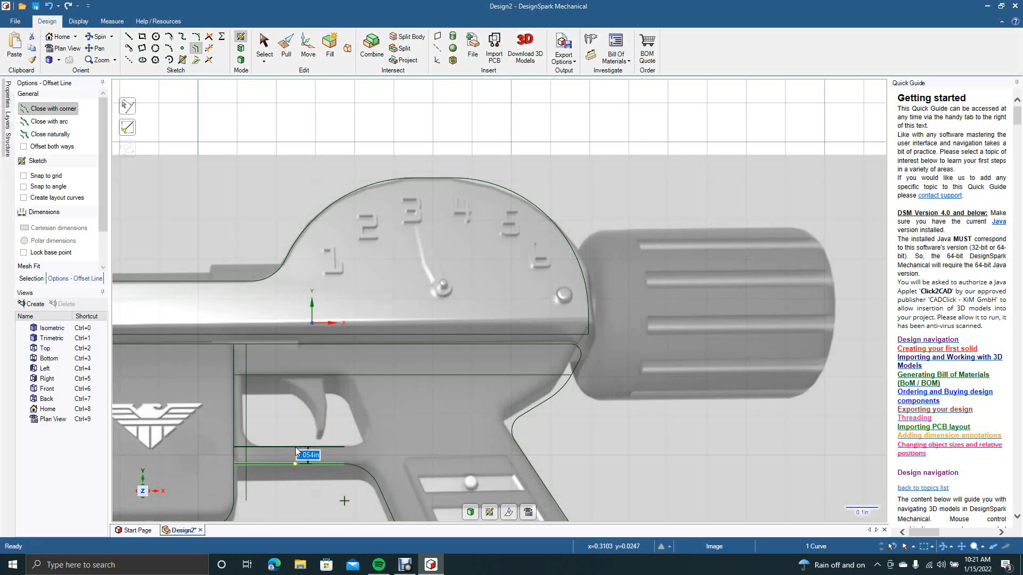
left_click(393, 441)
Draw a slanted line about 0.273 in long along the trigger opening's rear edge and join it to the lower offset line in a corner.
left_click(131, 47)
left_click(129, 37)
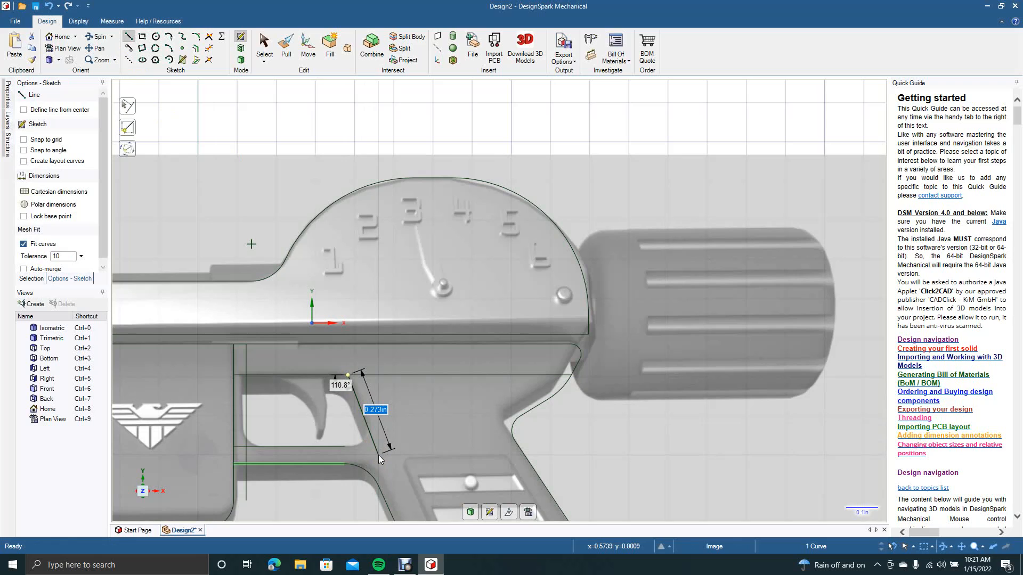
left_click(379, 455)
key("Escape")
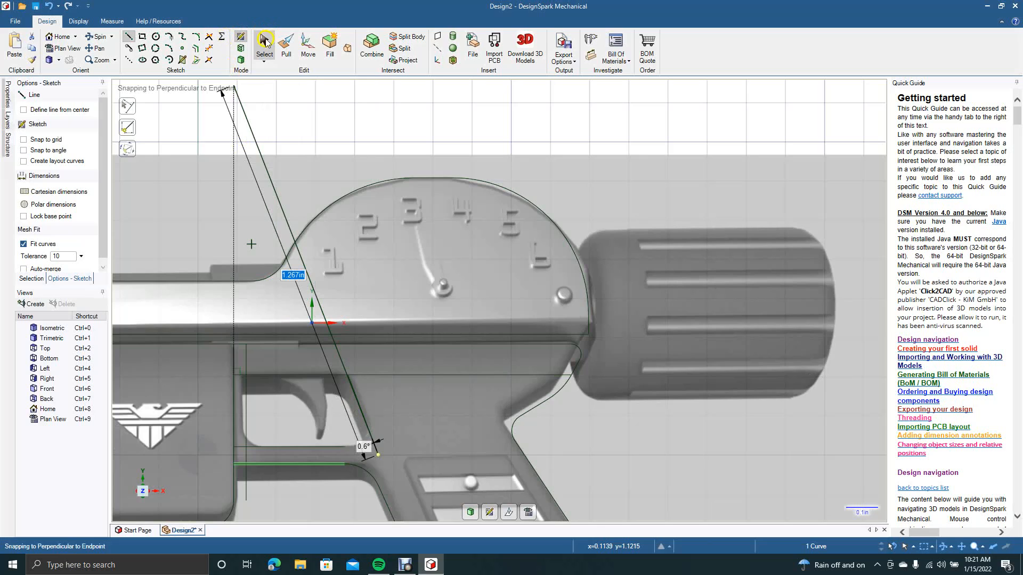
left_click(209, 37)
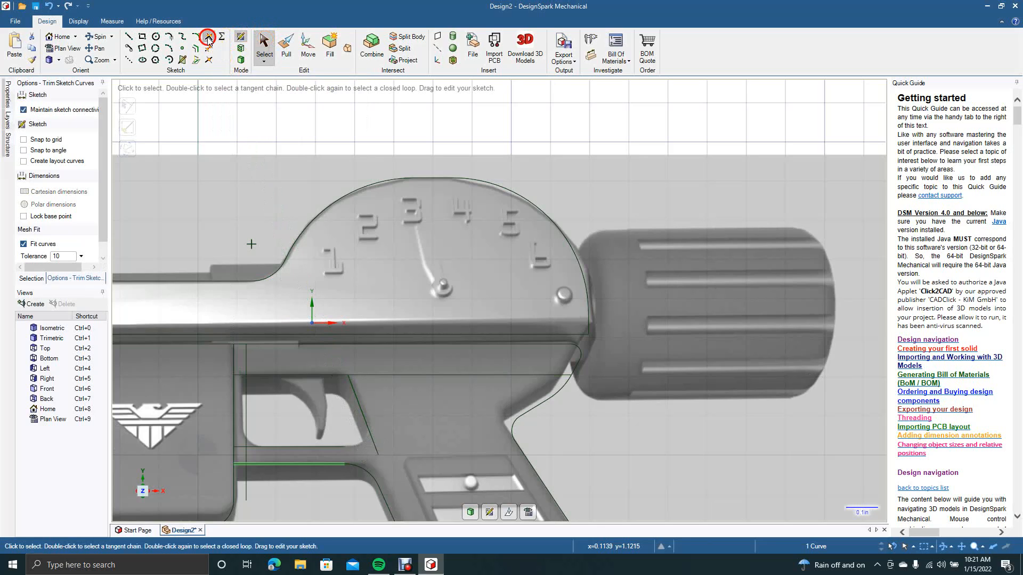
left_click(372, 438)
left_click(344, 446)
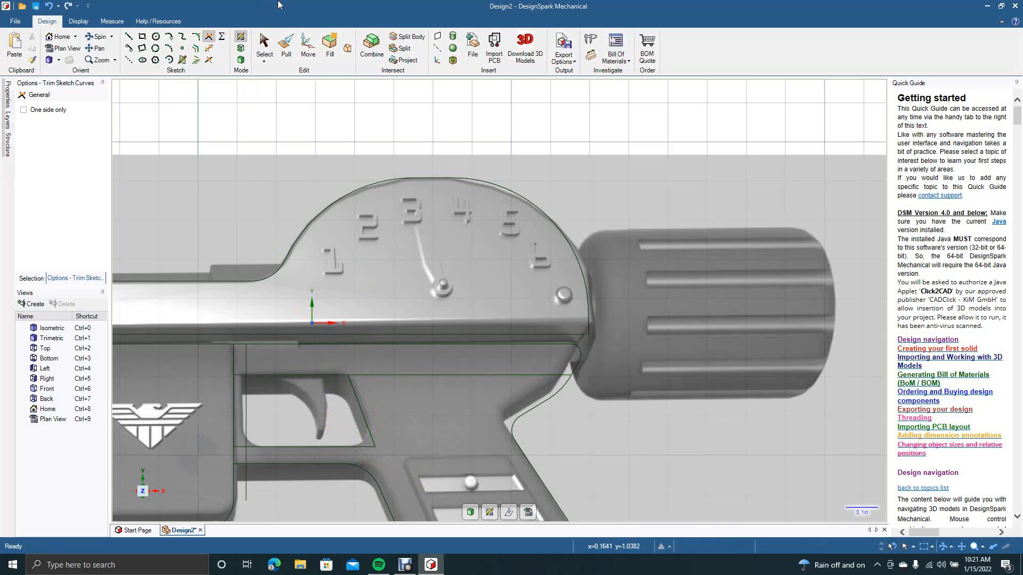
Fillet the trigger opening's lower corners about 0.054 in and its upper corners about 0.033 in radius, and trim the leftover line ends.
left_click(197, 39)
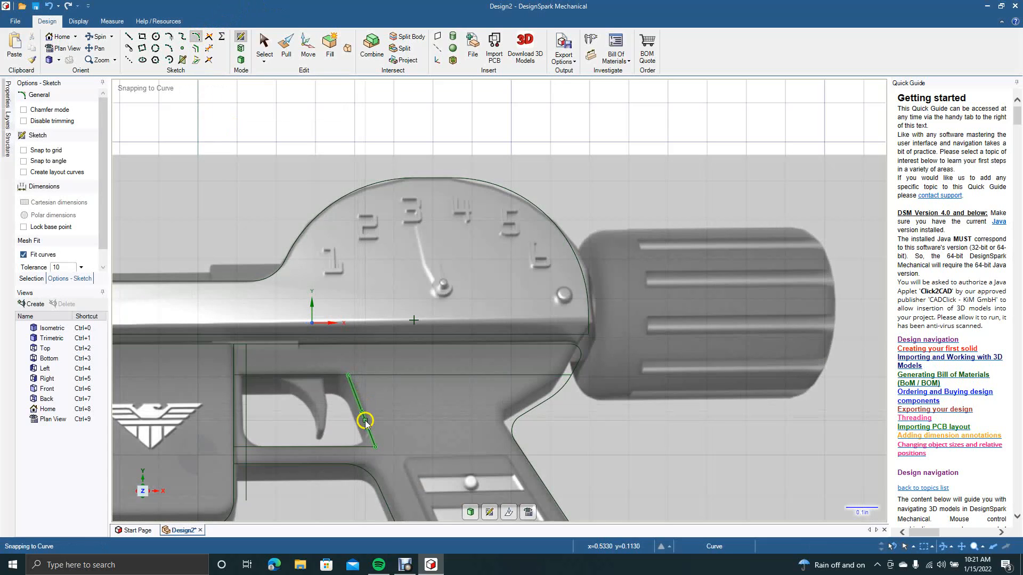
left_click(366, 427)
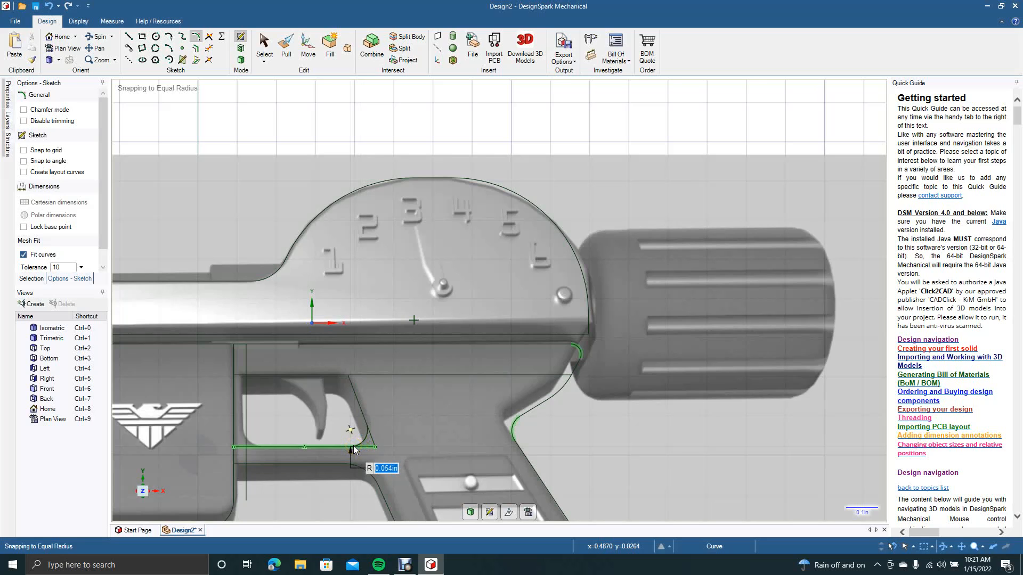
left_click(353, 445)
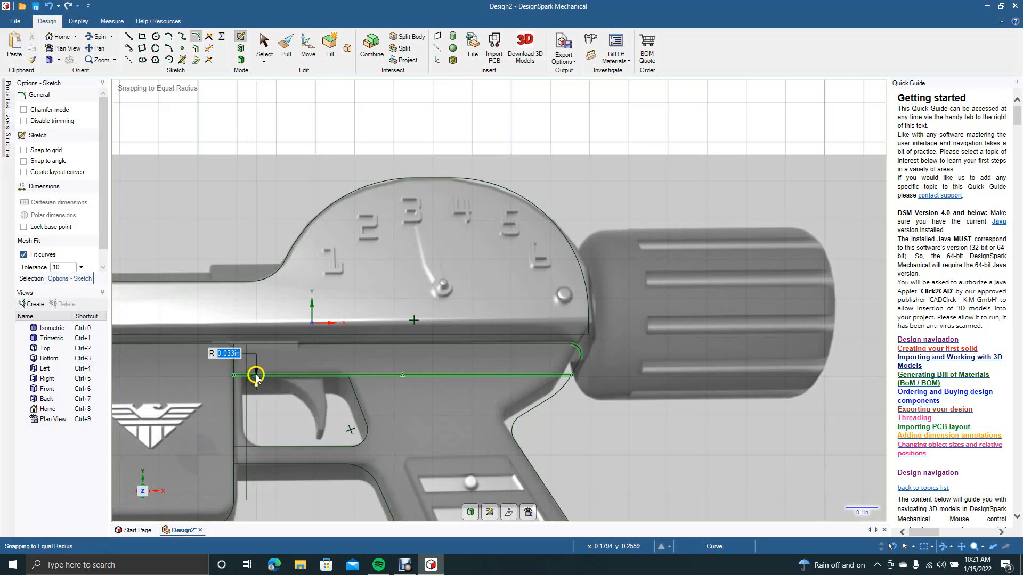
left_click(257, 380)
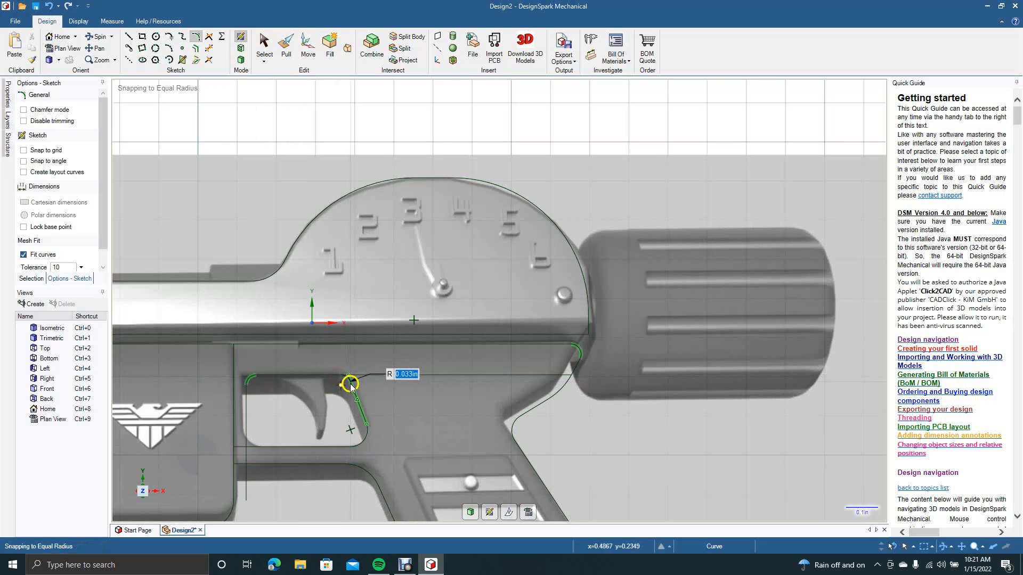
left_click(350, 386)
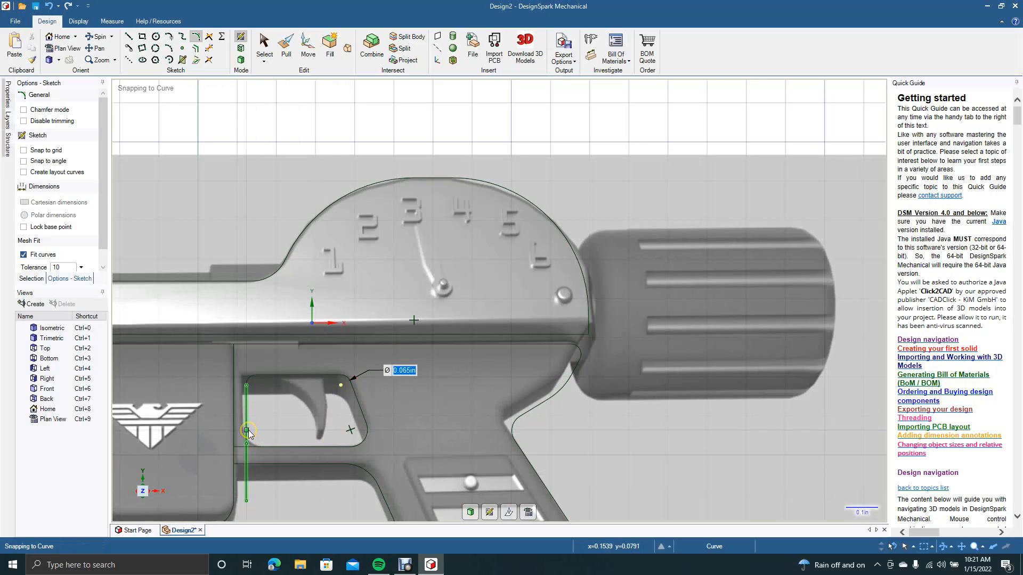
left_click(247, 432)
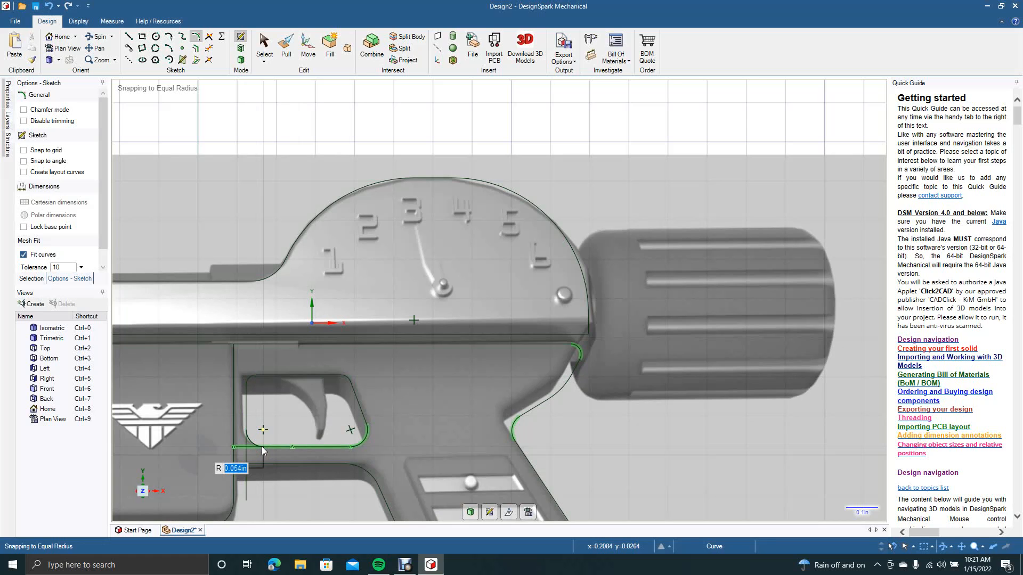
left_click(262, 449)
left_click(264, 42)
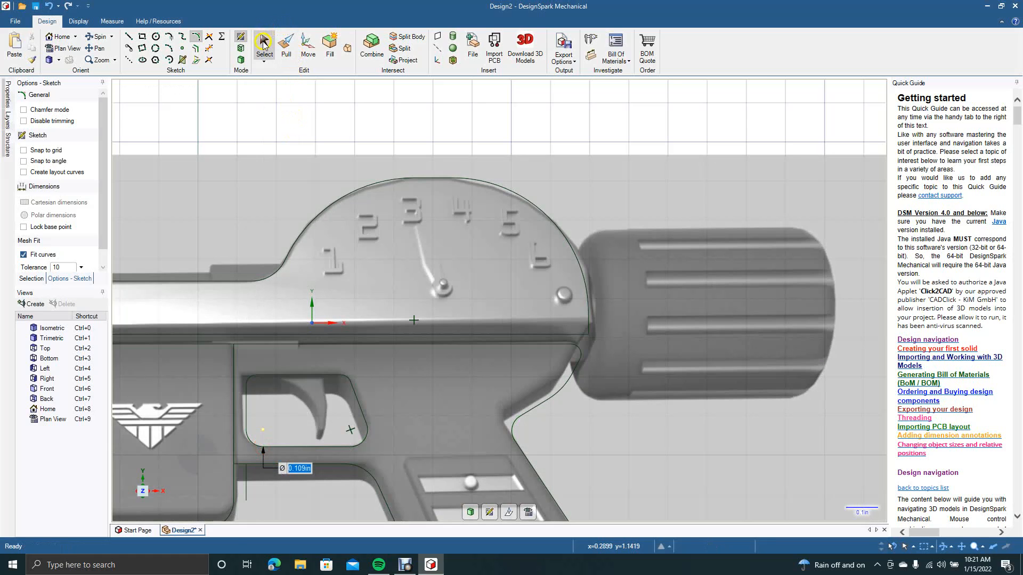
left_click(210, 51)
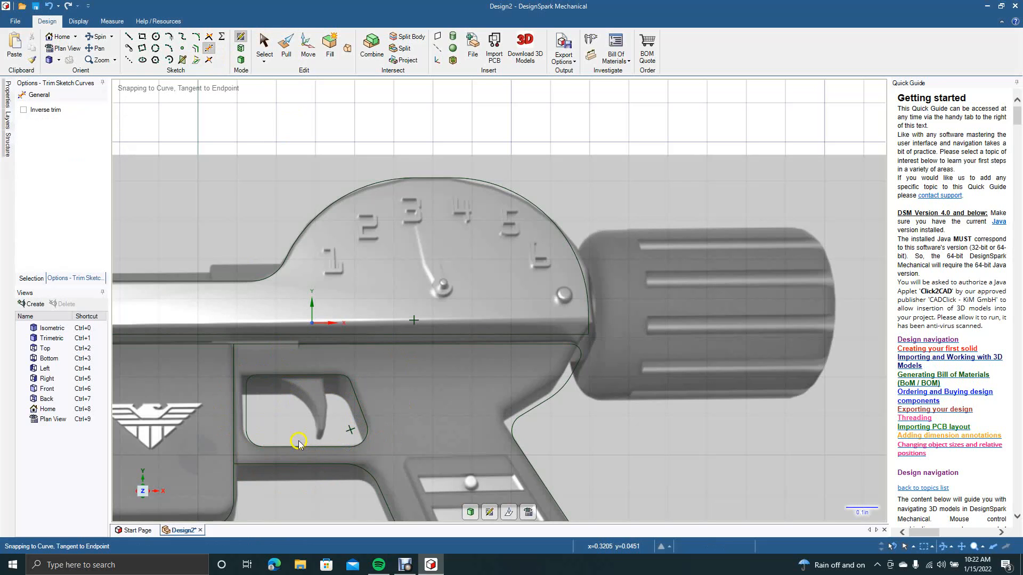
scroll(298, 440, "up", 5)
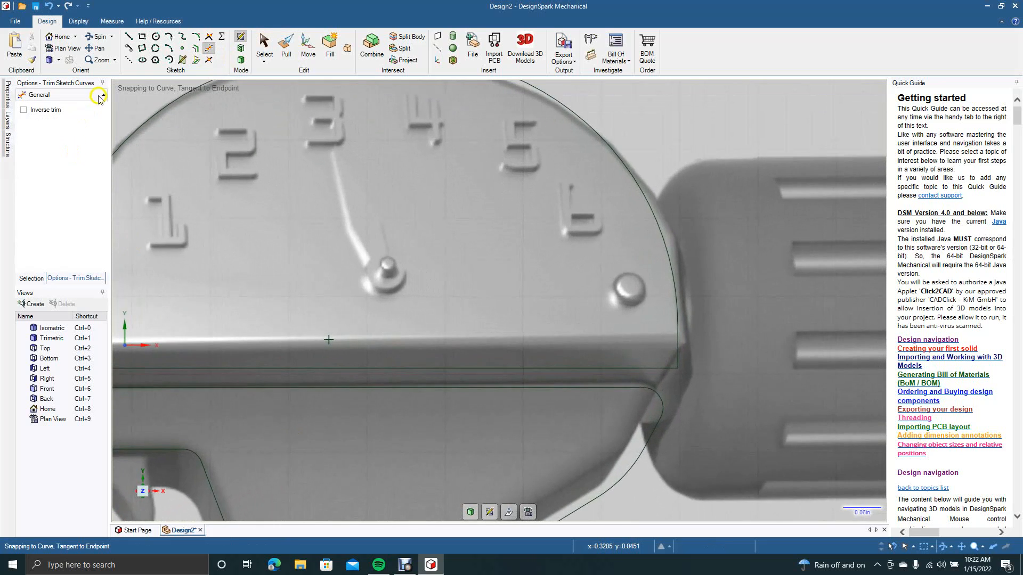
left_click(94, 50)
mouse_move(179, 335)
left_mouse_down()
mouse_move(269, 331)
mouse_move(411, 247)
mouse_move(389, 143)
mouse_move(377, 192)
left_mouse_up()
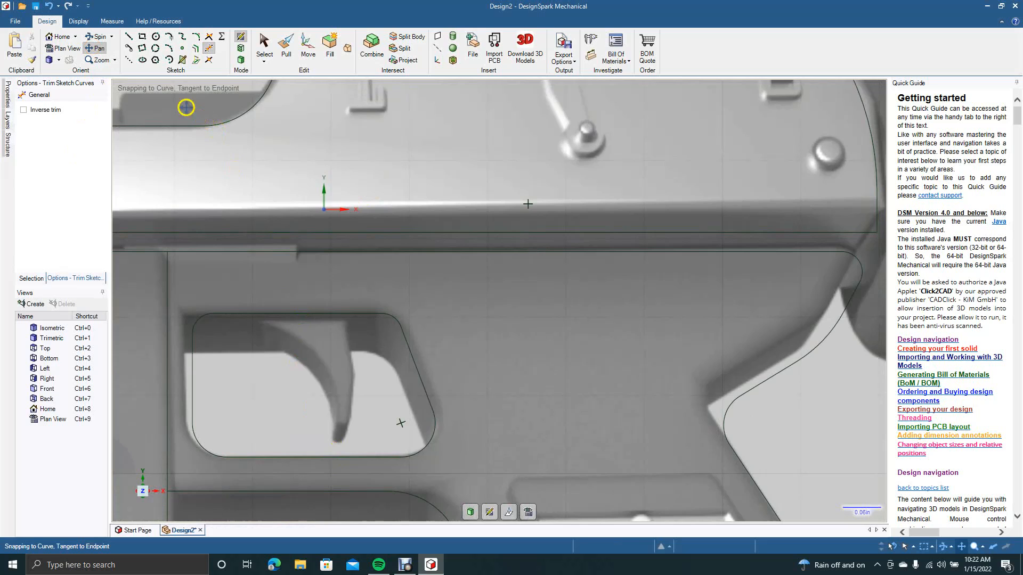
left_click(129, 37)
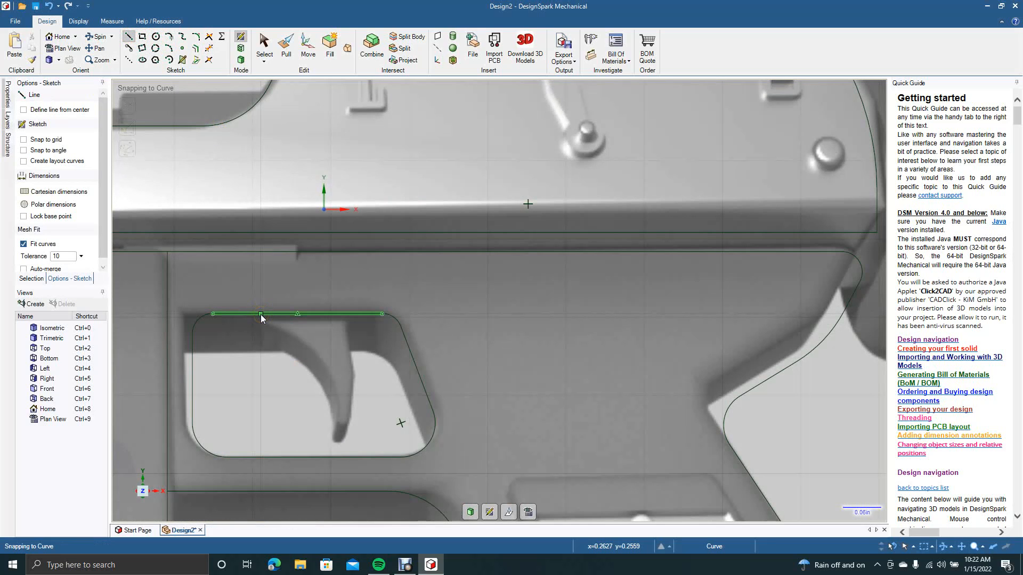
left_click_drag(261, 314, 263, 344)
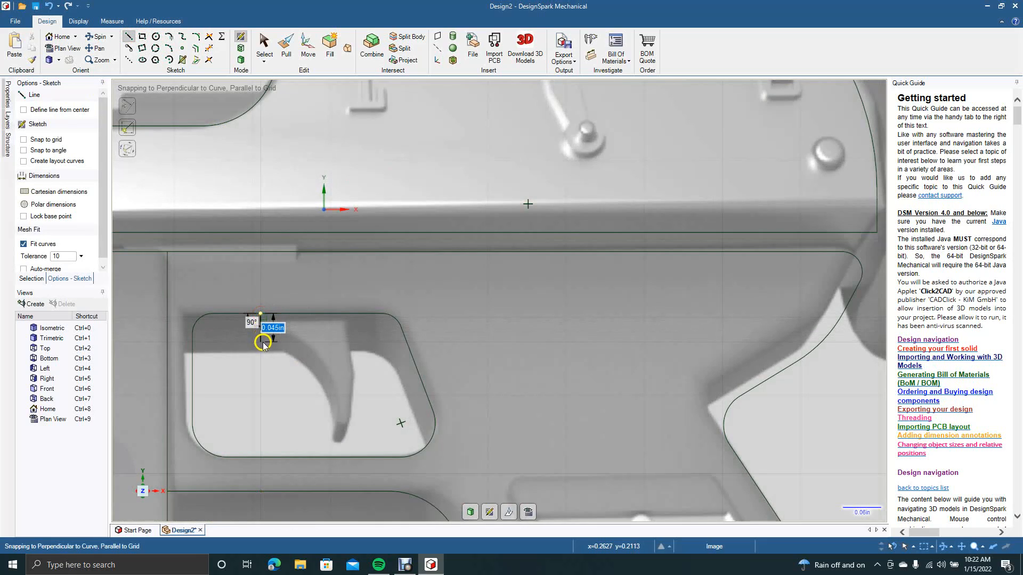
left_click(263, 347)
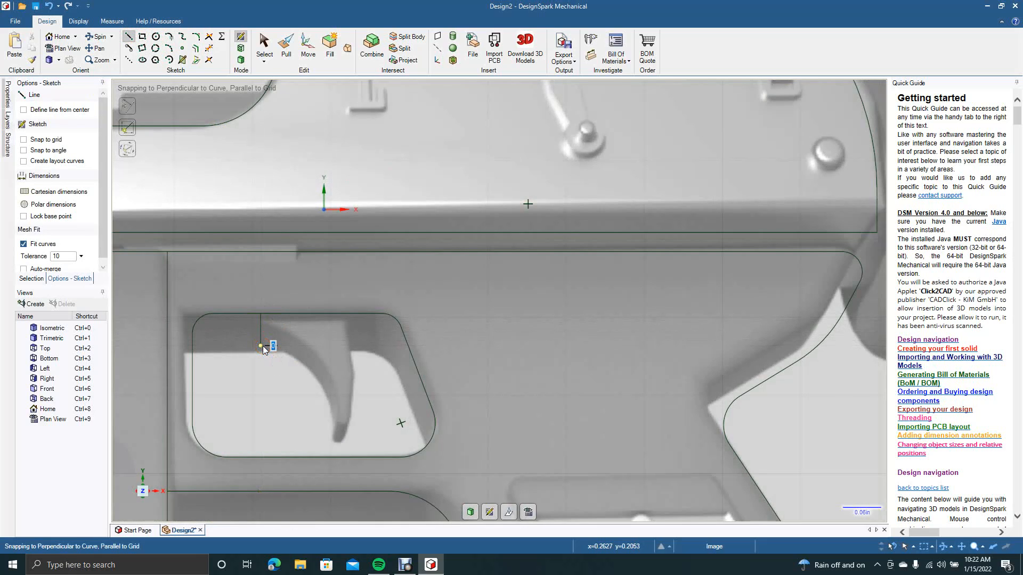
key("ctrl+z")
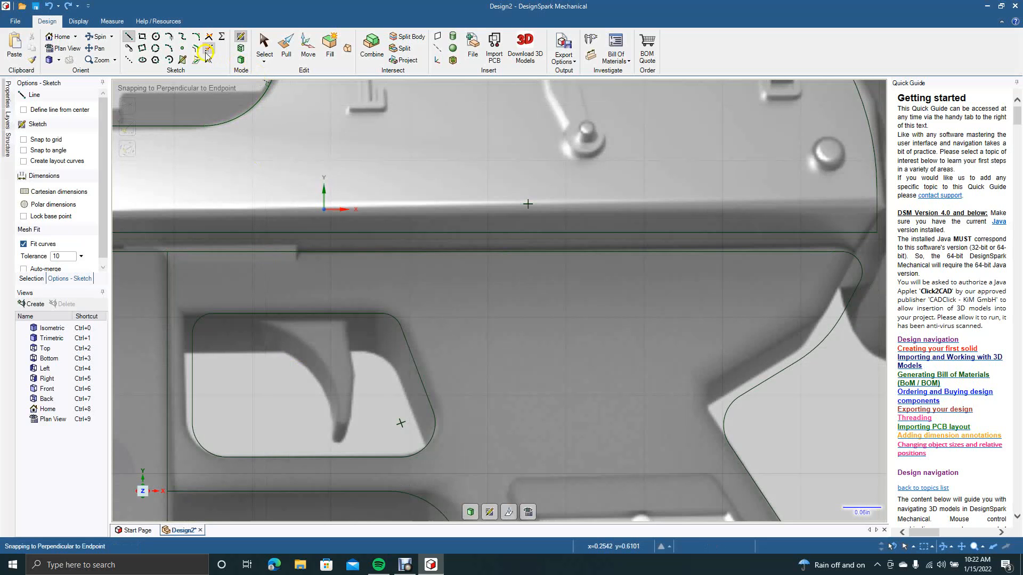
Draw a vertical line about 0.040 in long down from the trigger opening's top edge as the start of the trigger's front edge.
left_click(126, 38)
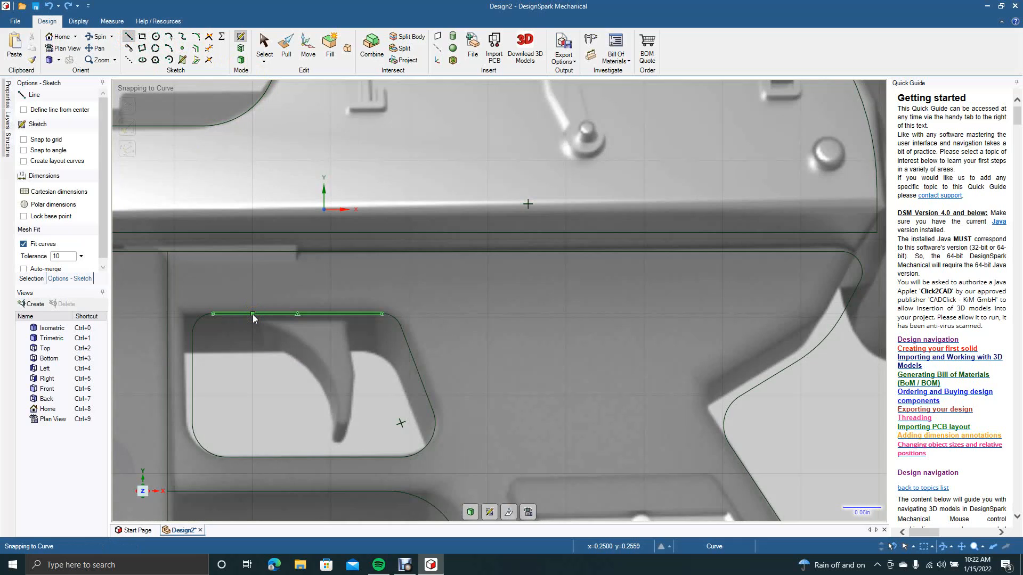
left_click(252, 314)
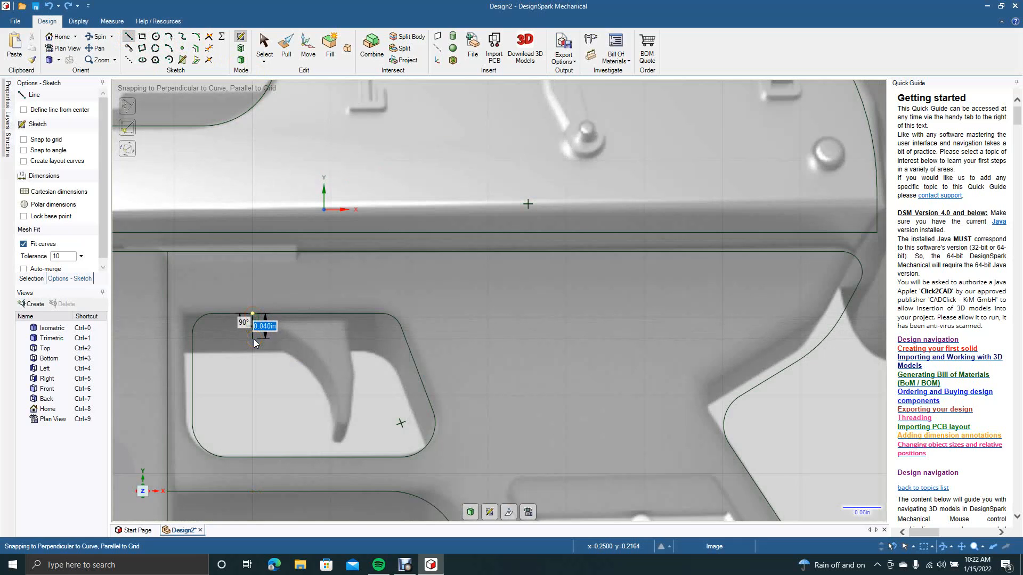
left_click(254, 339)
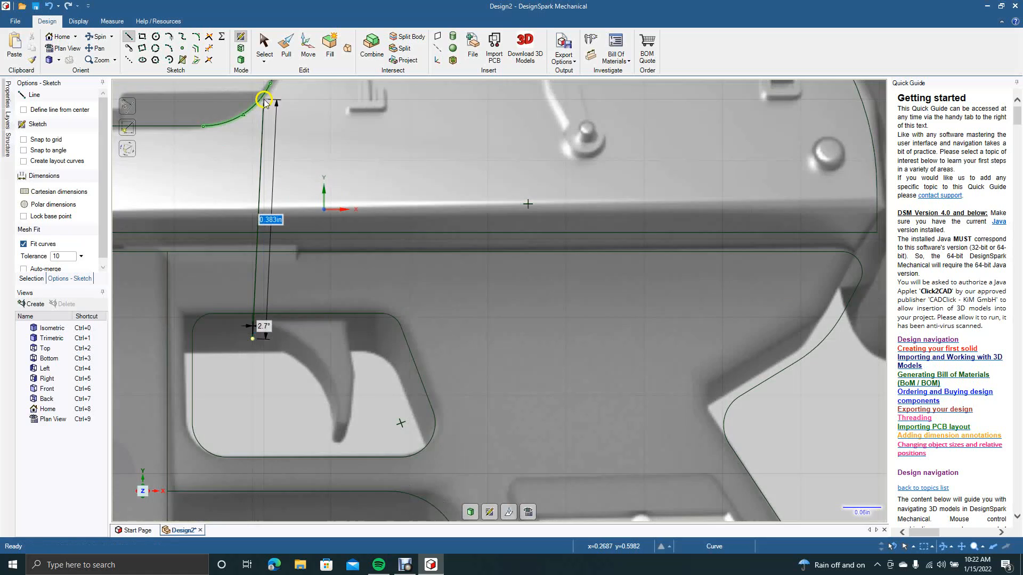
left_click(265, 47)
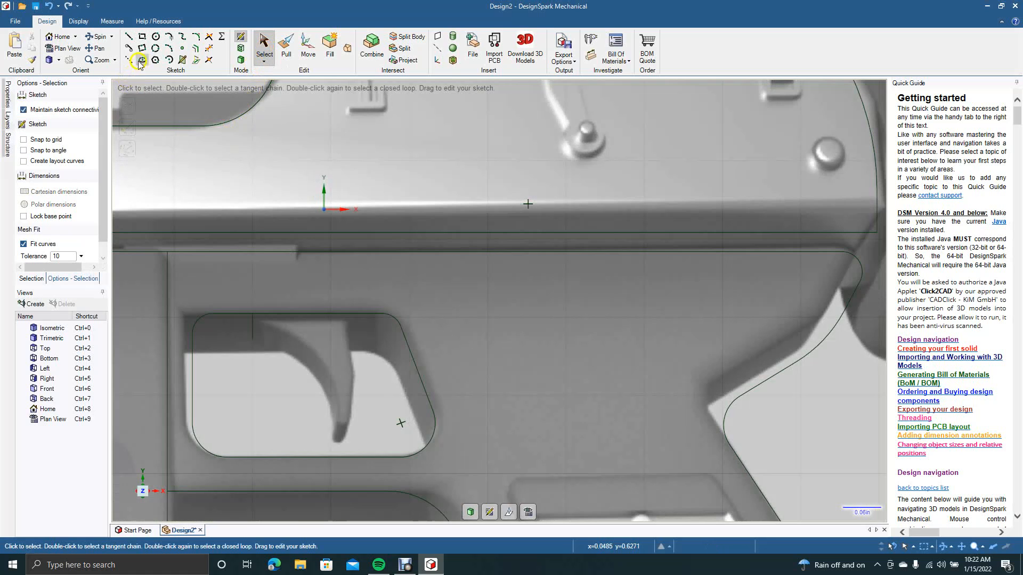
Draw a three-point arc of about 0.175 in radius along the trigger's curved front edge, from the short vertical line's lower end to the tip.
left_click(169, 48)
left_click(254, 340)
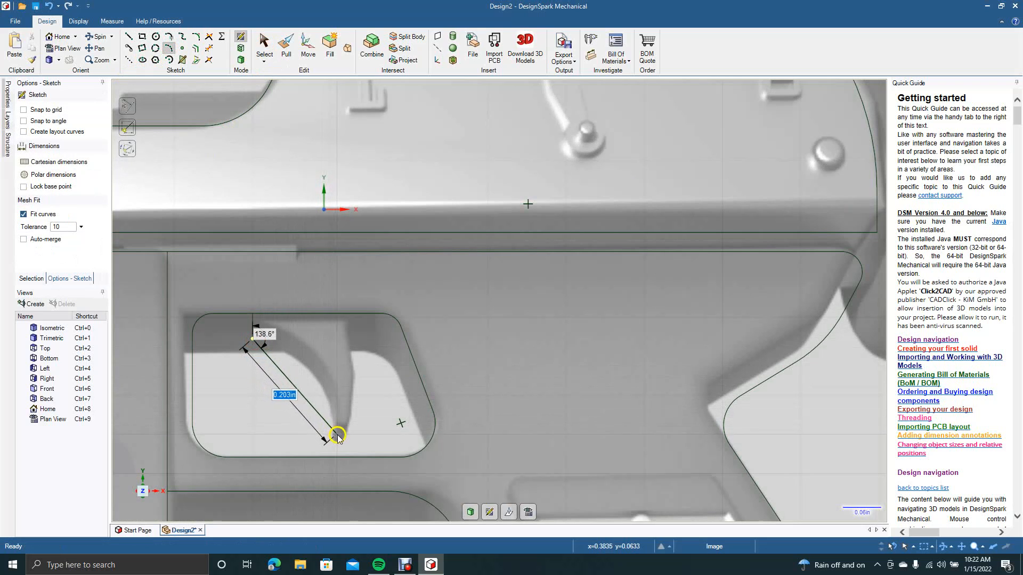
left_click(339, 439)
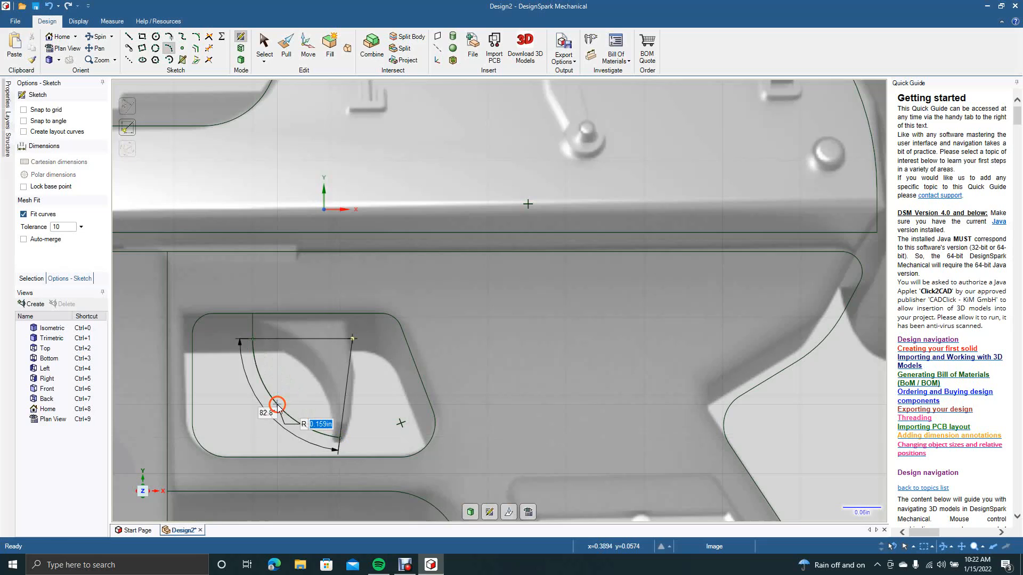
left_click(299, 362)
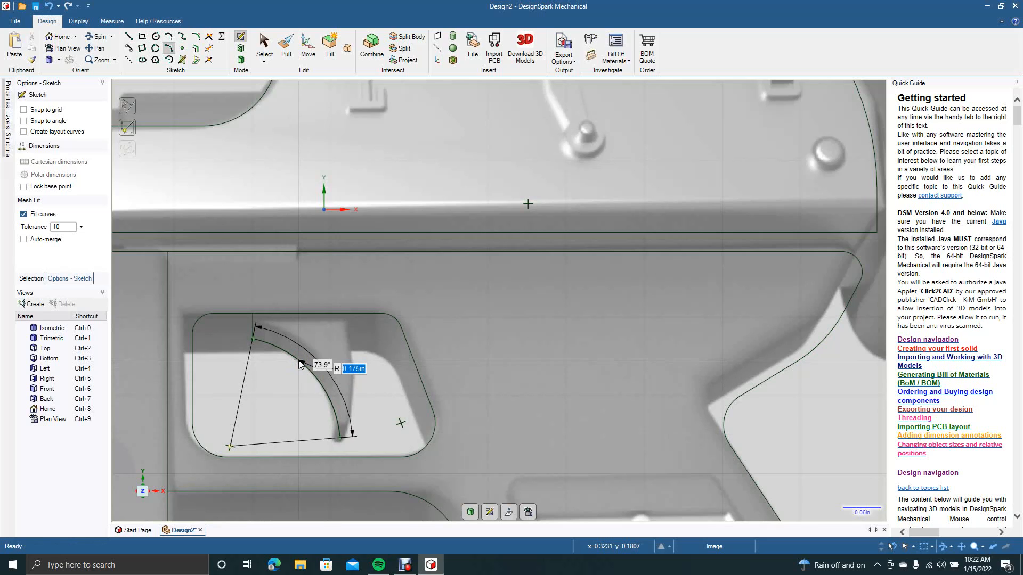
left_click(299, 363)
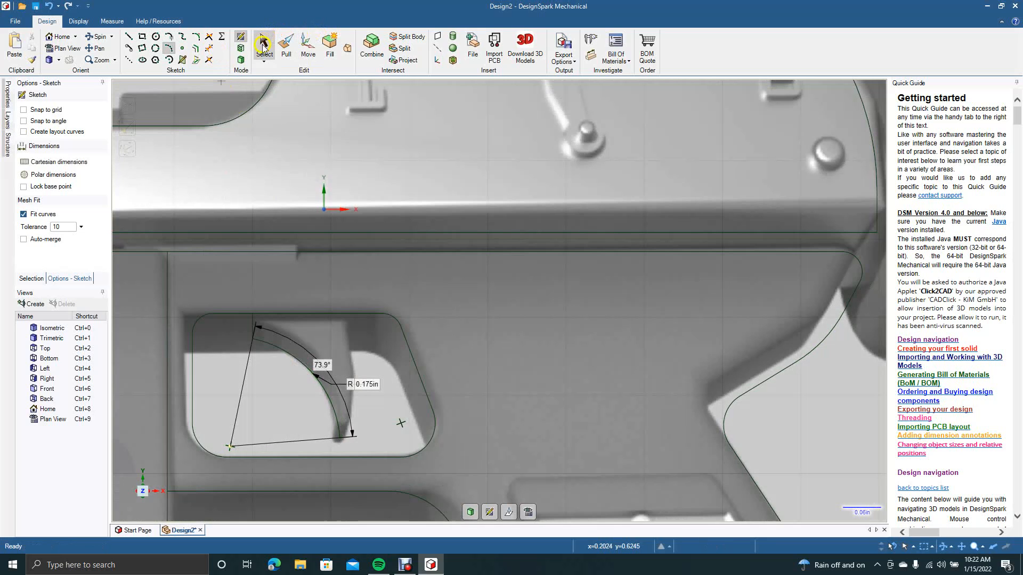
left_click(263, 47)
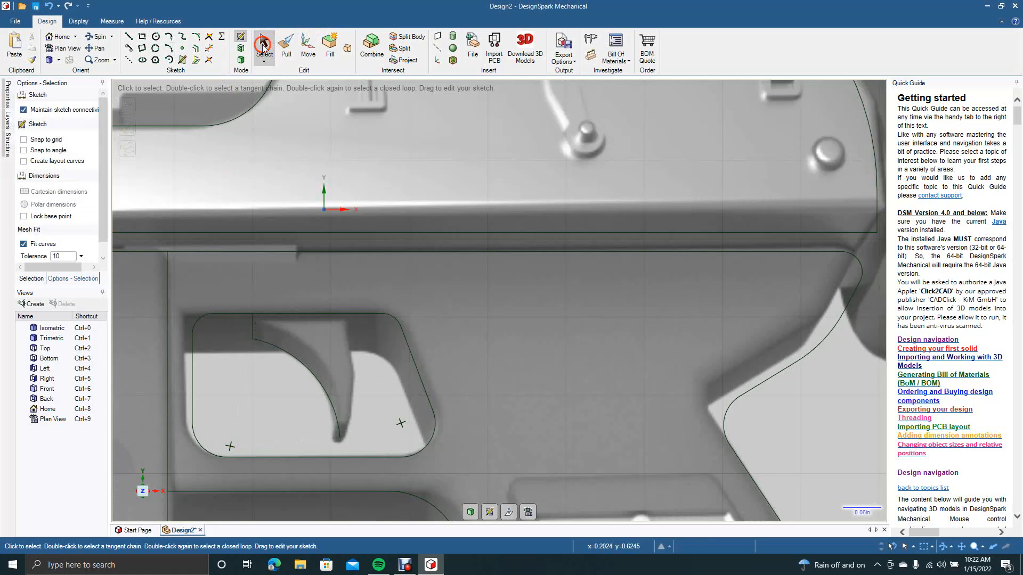
Draw a short line about 0.022 in long from the lower end of the trigger's front arc, across the tip.
left_click(129, 36)
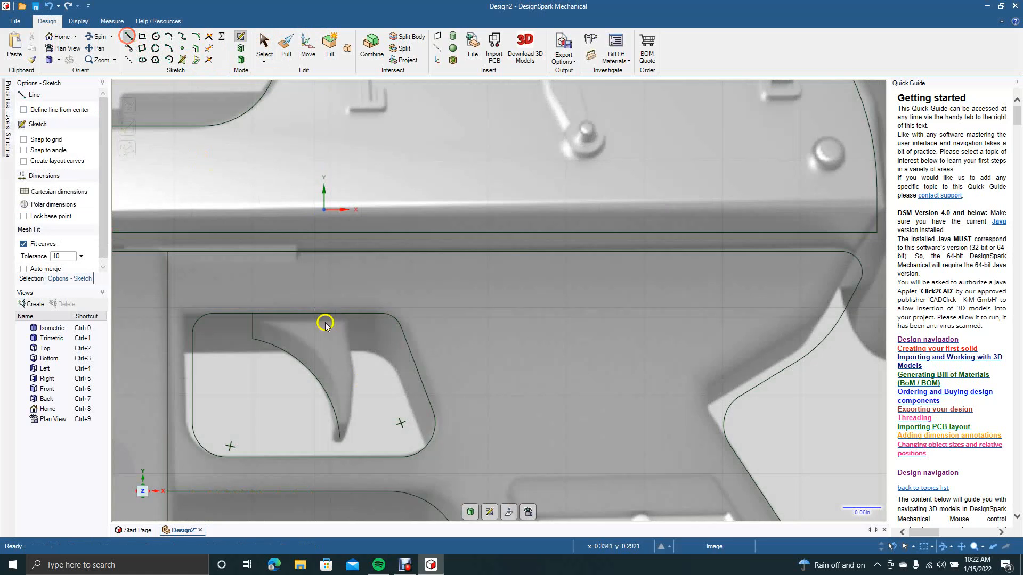
left_click(339, 438)
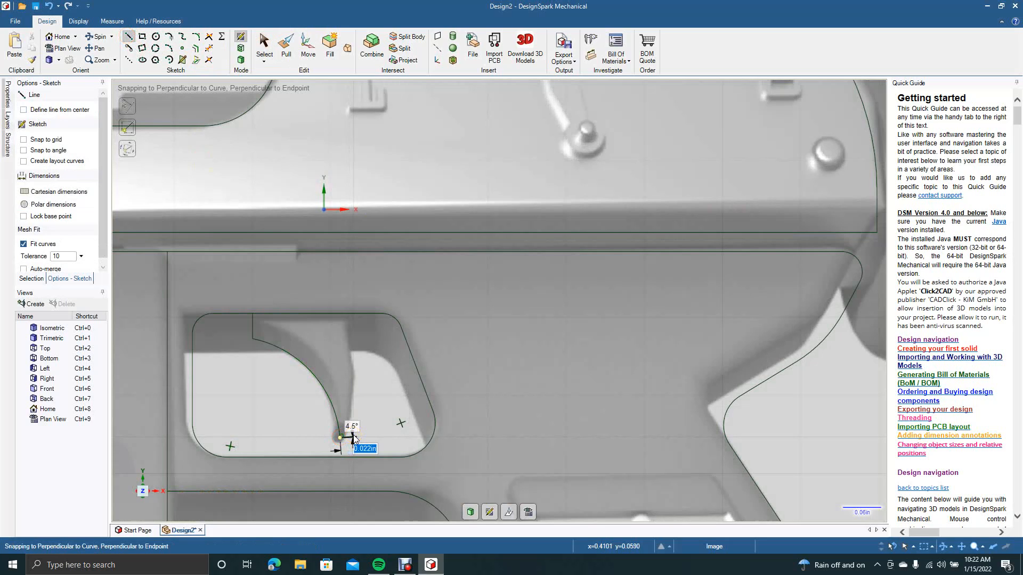
left_click(353, 437)
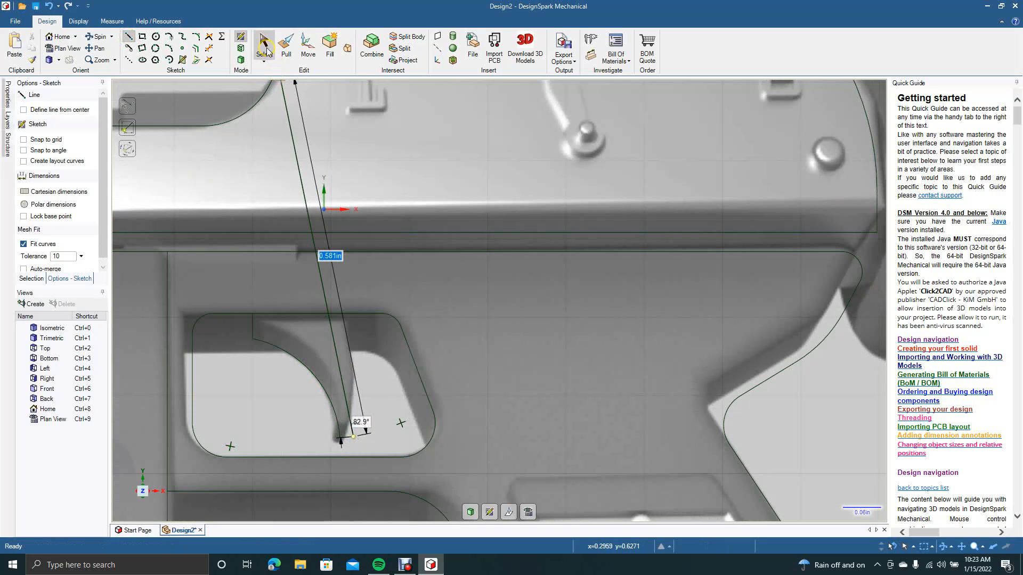
left_click(265, 49)
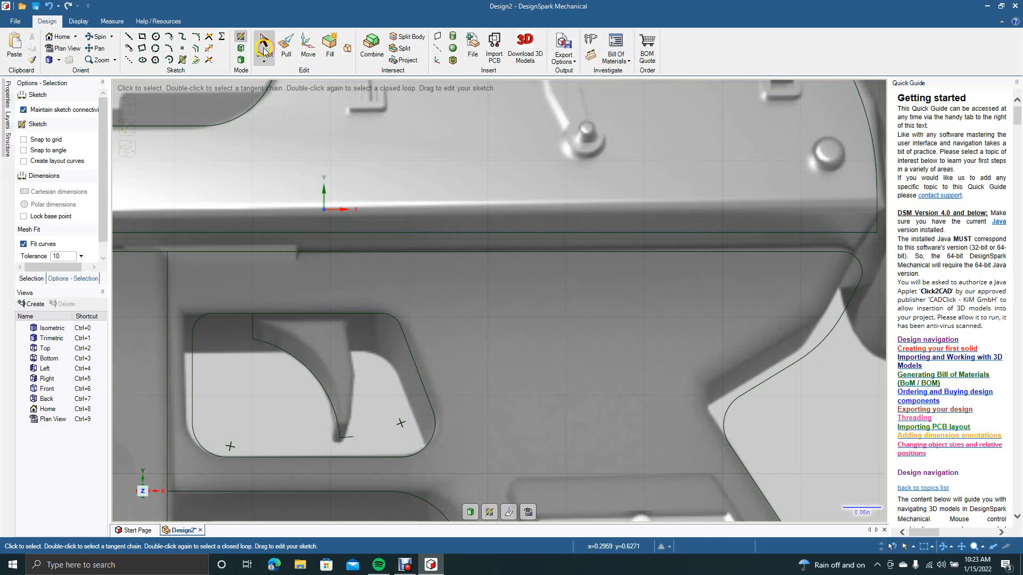
Draw a three-point arc of about 0.341 in radius along the trigger's rear edge, from the tip line's free end to the opening's top edge.
left_click(169, 48)
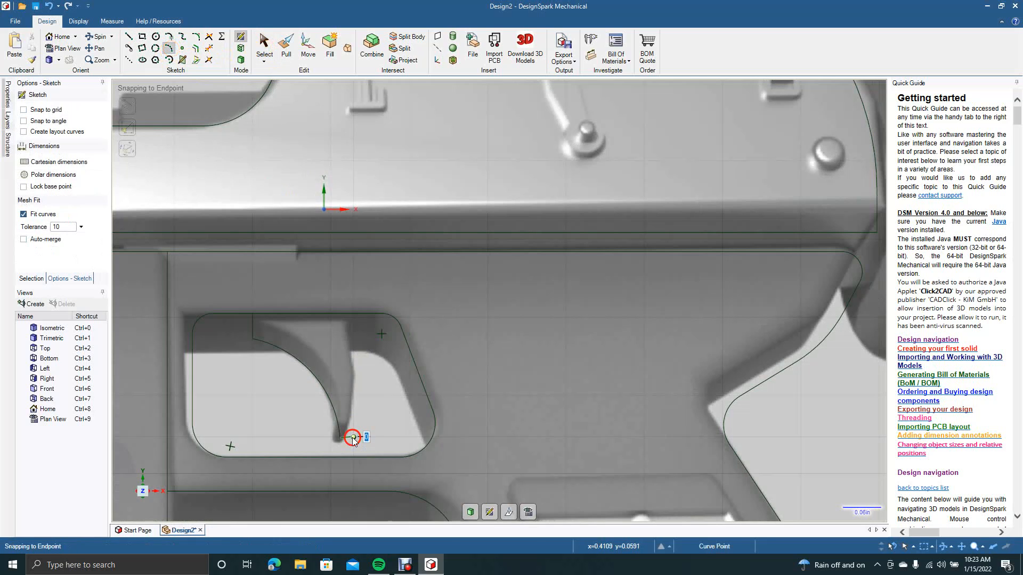
left_click(352, 437)
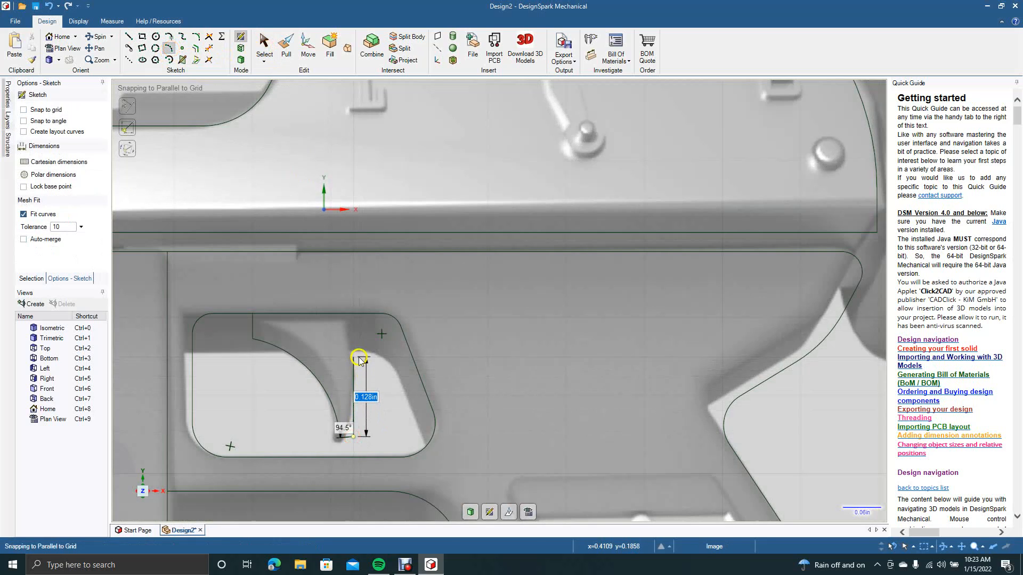
left_click(338, 316)
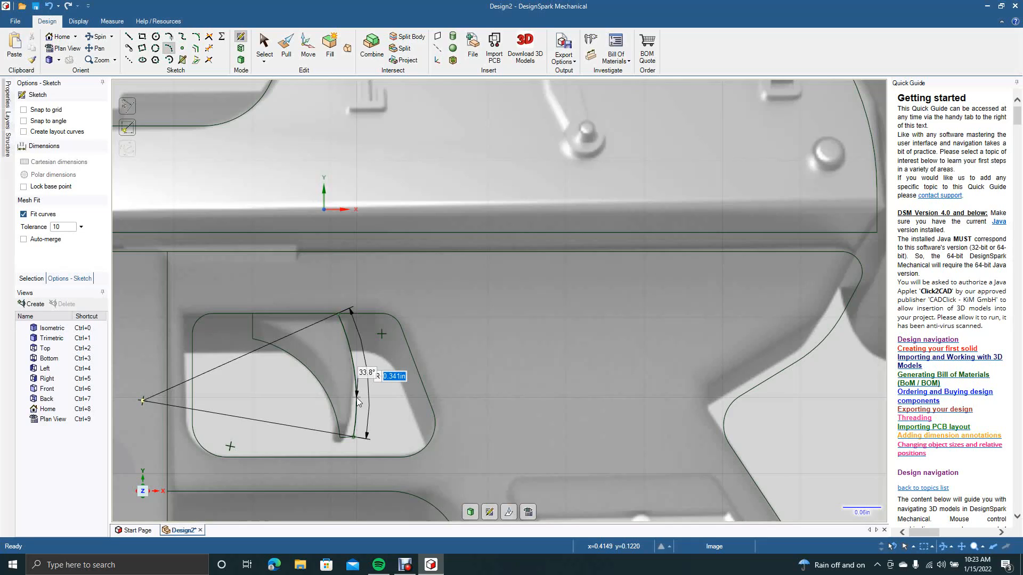
left_click(357, 402)
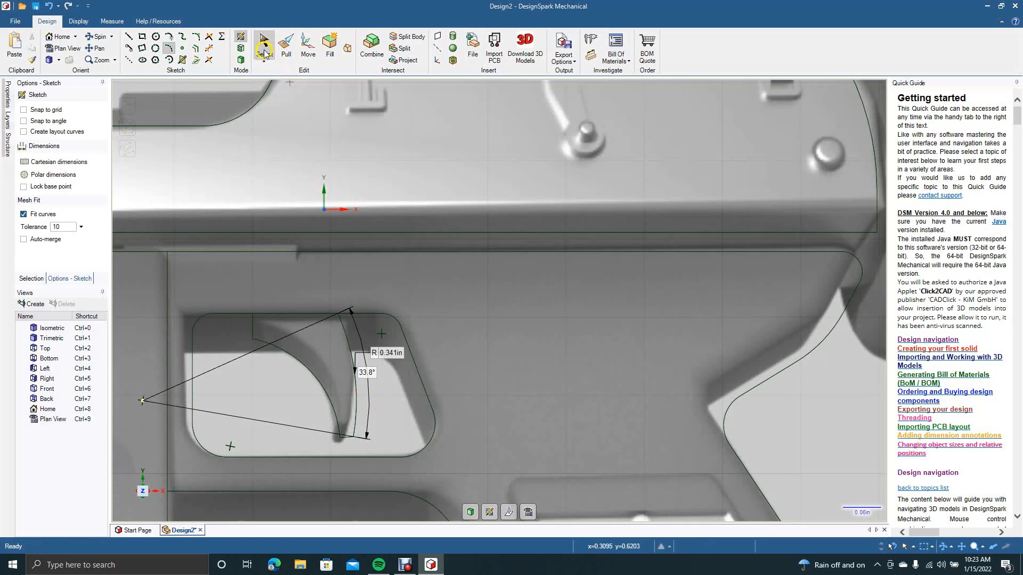
left_click(264, 46)
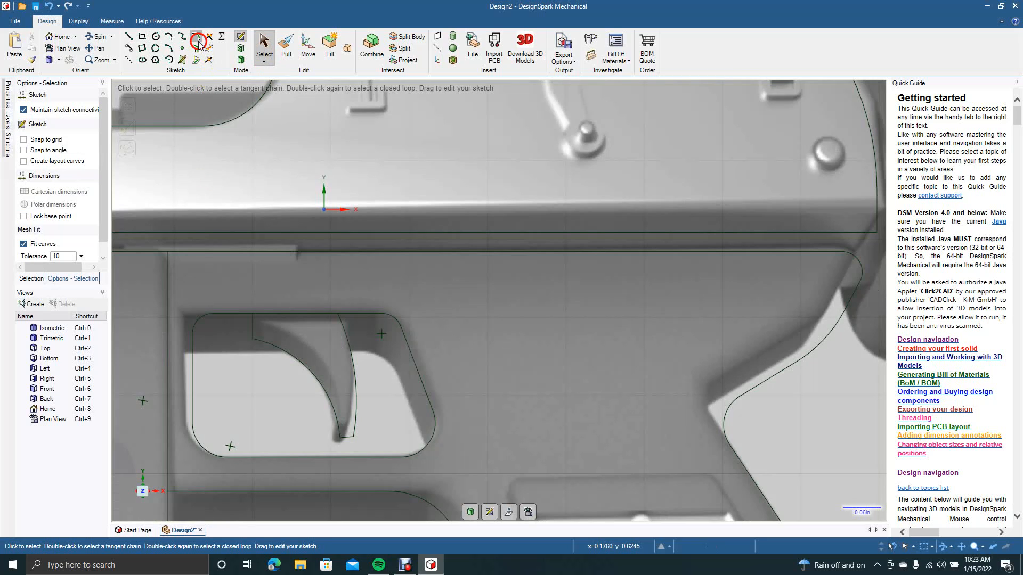
Fillet the corner between the trigger's short vertical line and its front arc with a radius of about 0.033 in.
left_click(197, 40)
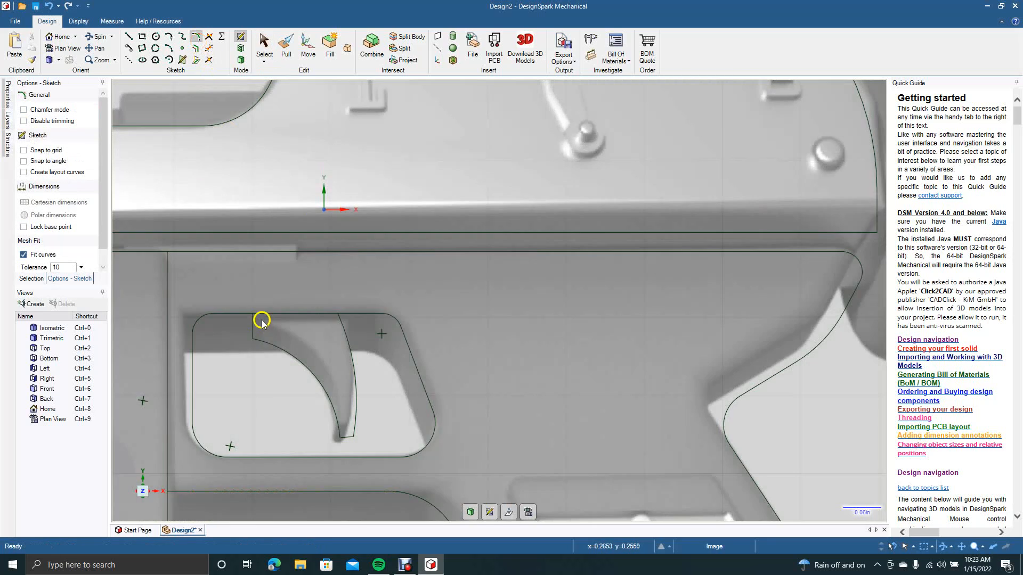
left_click(253, 329)
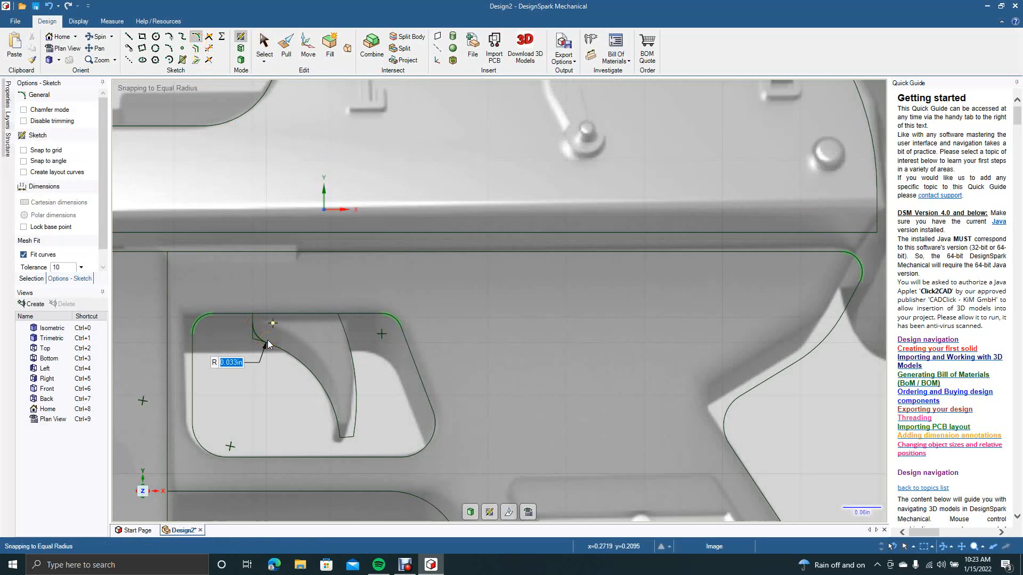
left_click(268, 343)
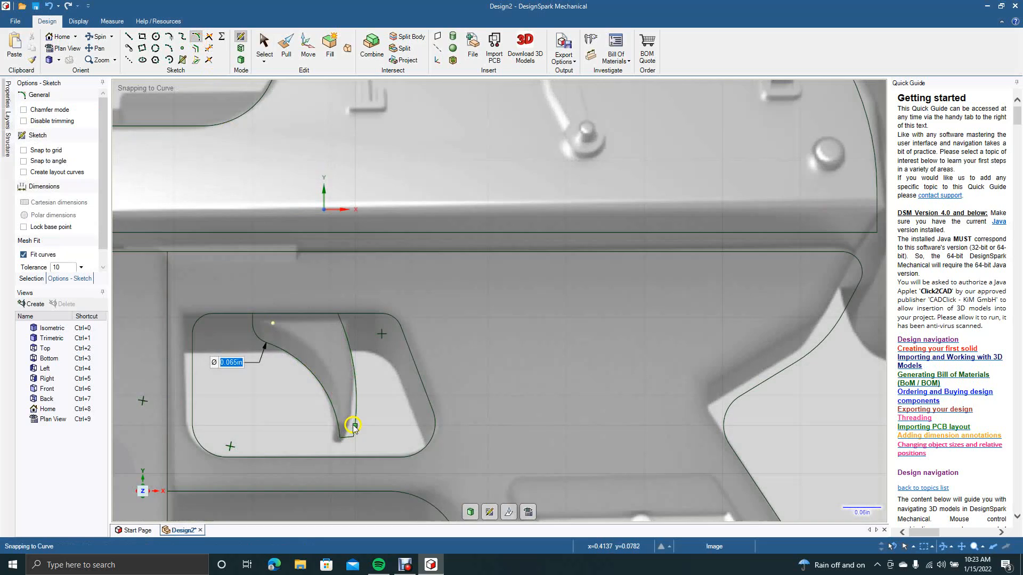
Round the trigger's tip with fillets of about 0.011 in radius at the front corner and 0.014 in at the rear corner.
scroll(336, 420, "up", 3)
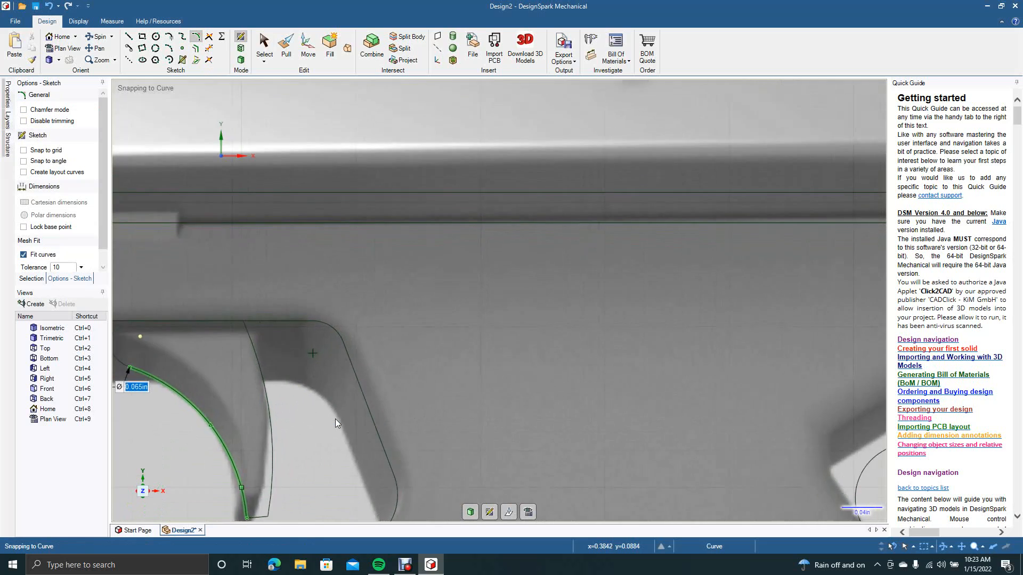
left_click(100, 51)
mouse_move(240, 336)
left_mouse_down()
mouse_move(350, 240)
mouse_move(410, 207)
left_mouse_up()
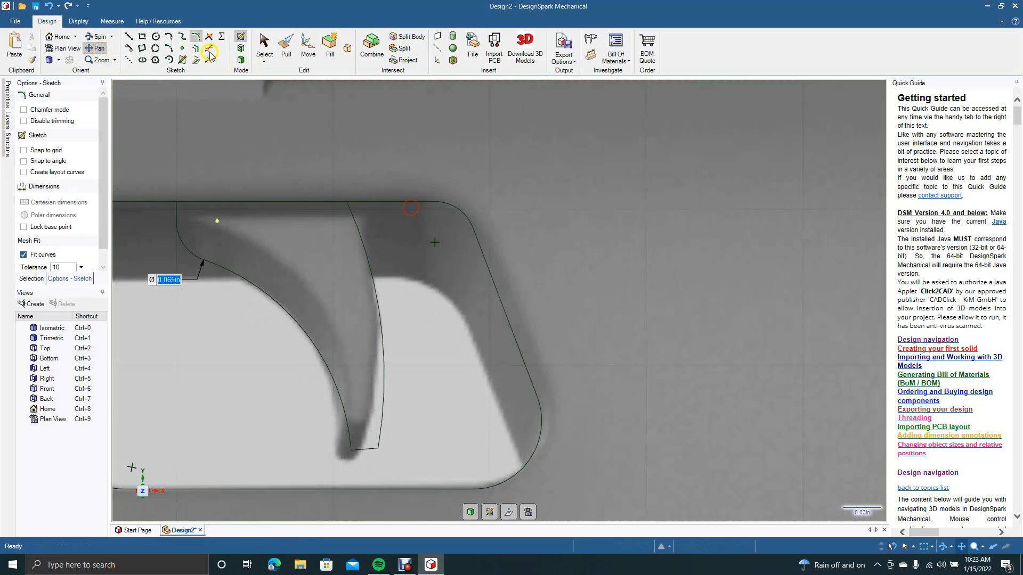
left_click(197, 38)
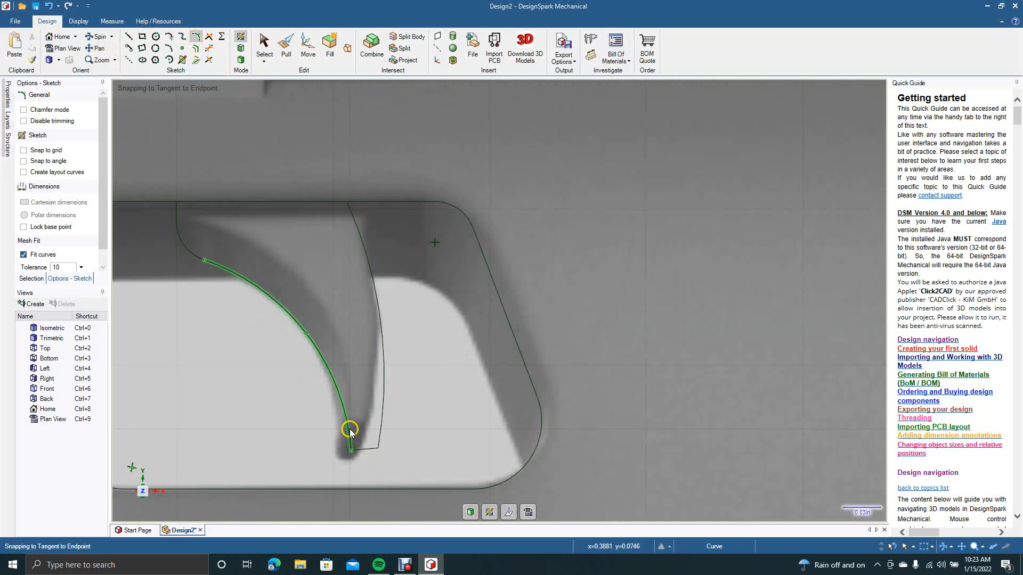
left_click(350, 429)
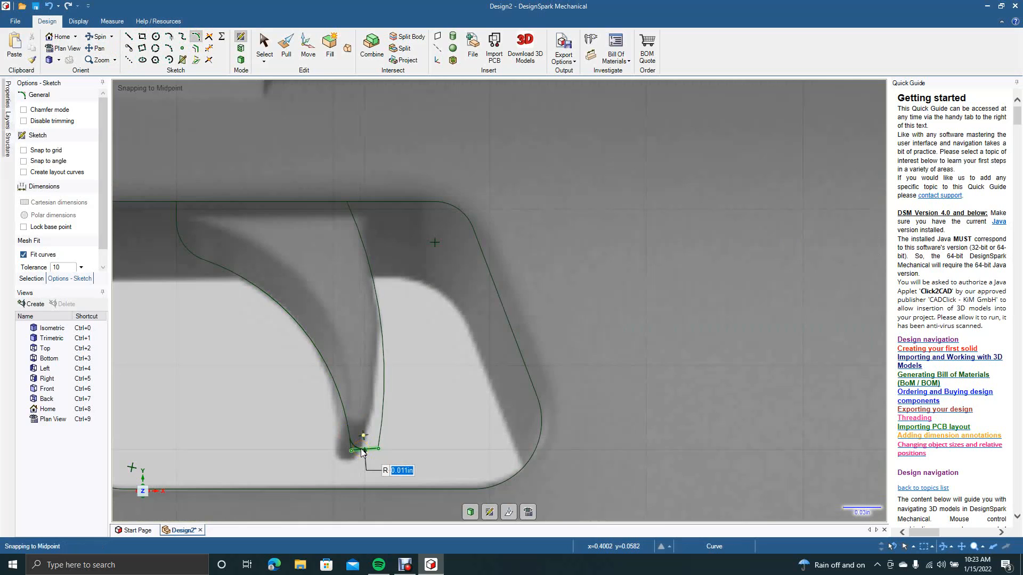
left_click(362, 449)
left_click(382, 423)
left_click(371, 450)
left_click(367, 450)
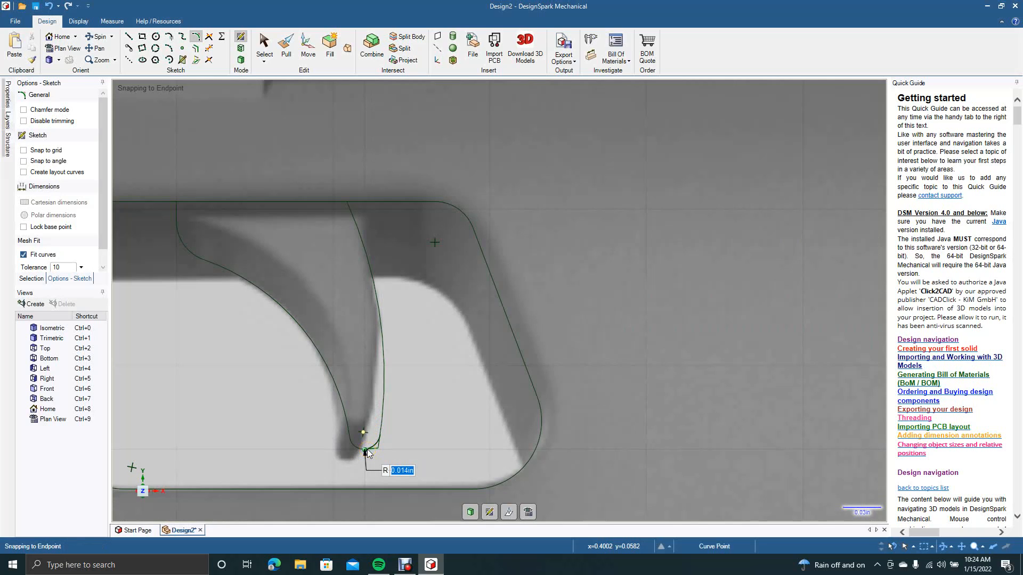
left_click(367, 451)
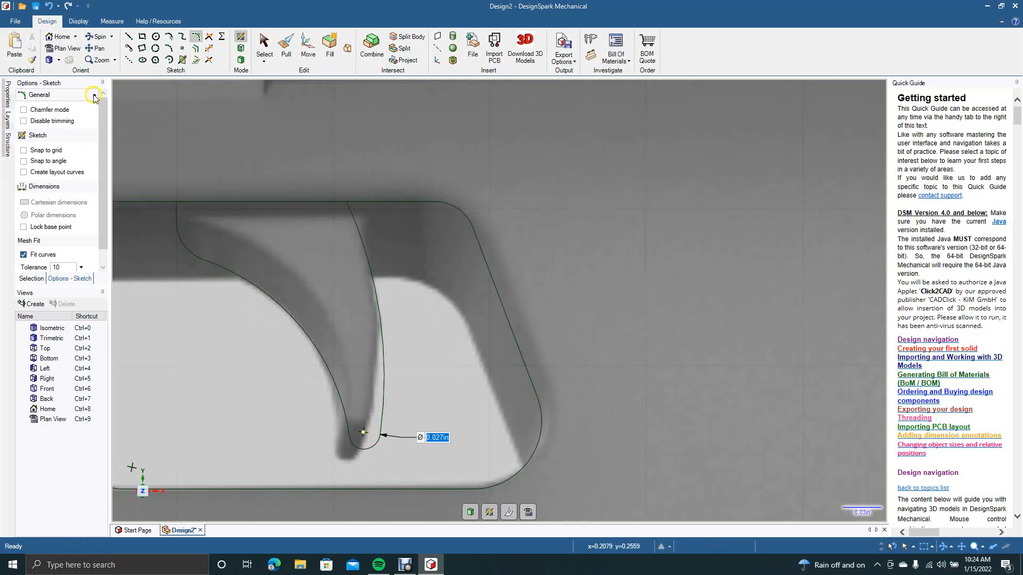
Close the trigger outline with a horizontal line about 0.136 in long along the opening's top edge, between its front and rear edges.
left_click(128, 36)
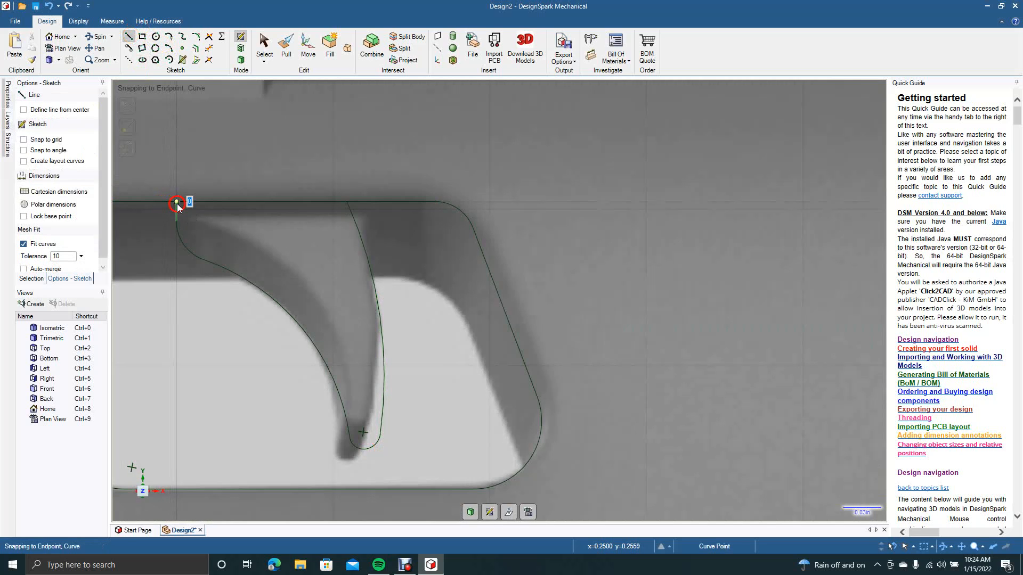
left_click(177, 204)
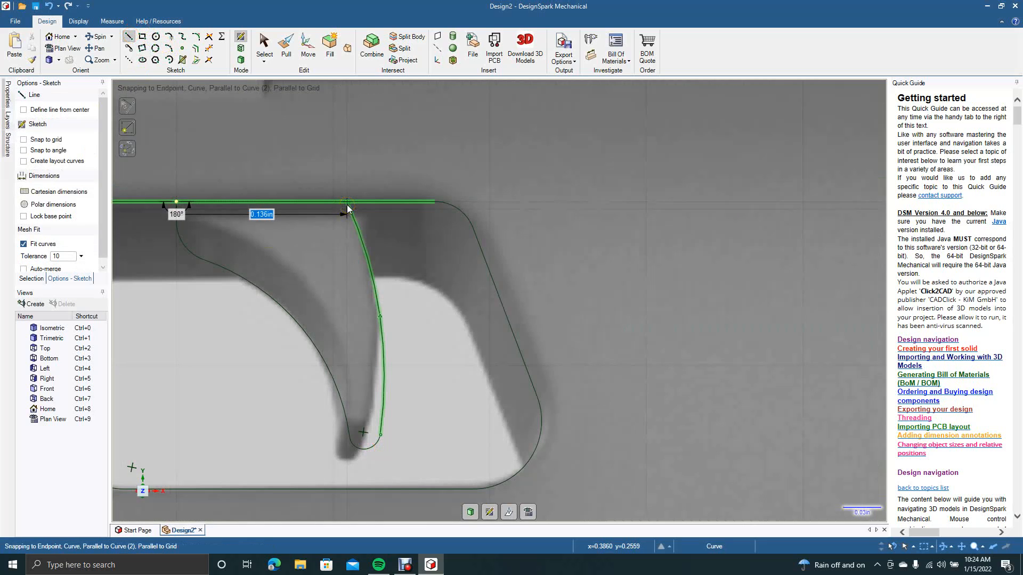
left_click(347, 204)
left_click(260, 42)
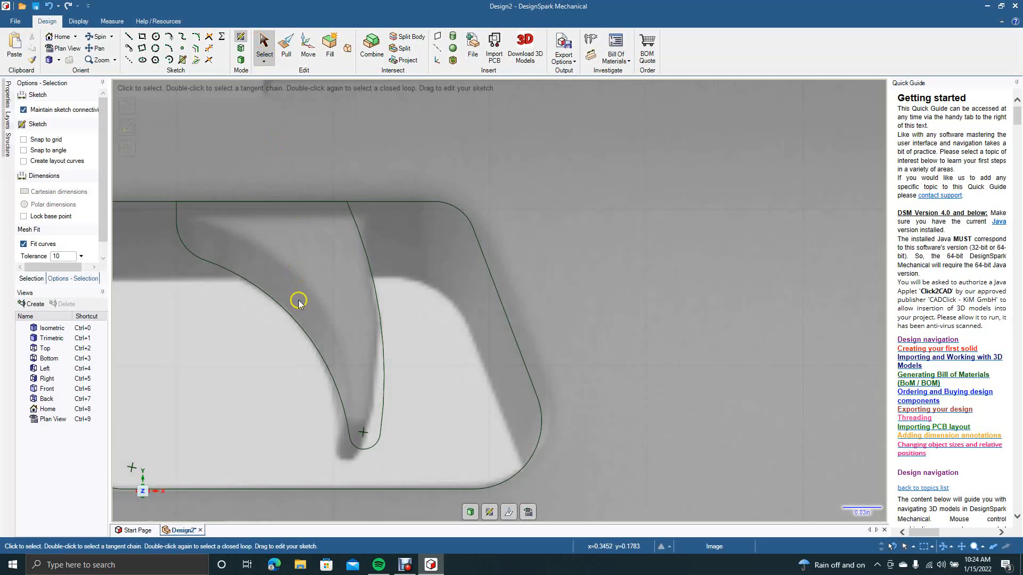
Move the reference image 2 in straight down, clear of the traced profiles.
scroll(298, 299, "down", 4)
scroll(298, 302, "down", 5)
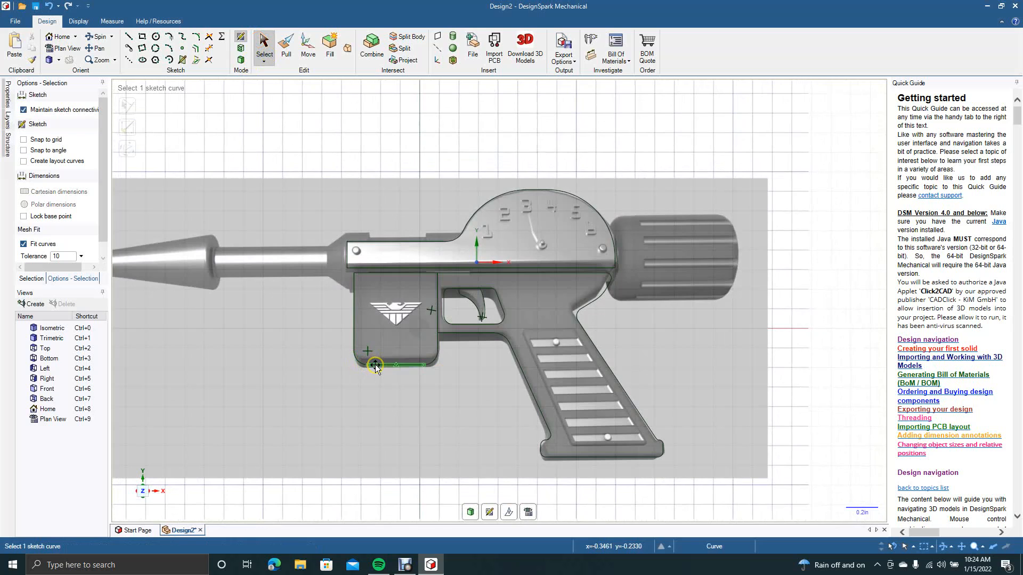
left_click(374, 365)
scroll(375, 367, "down", 2)
scroll(376, 367, "down", 2)
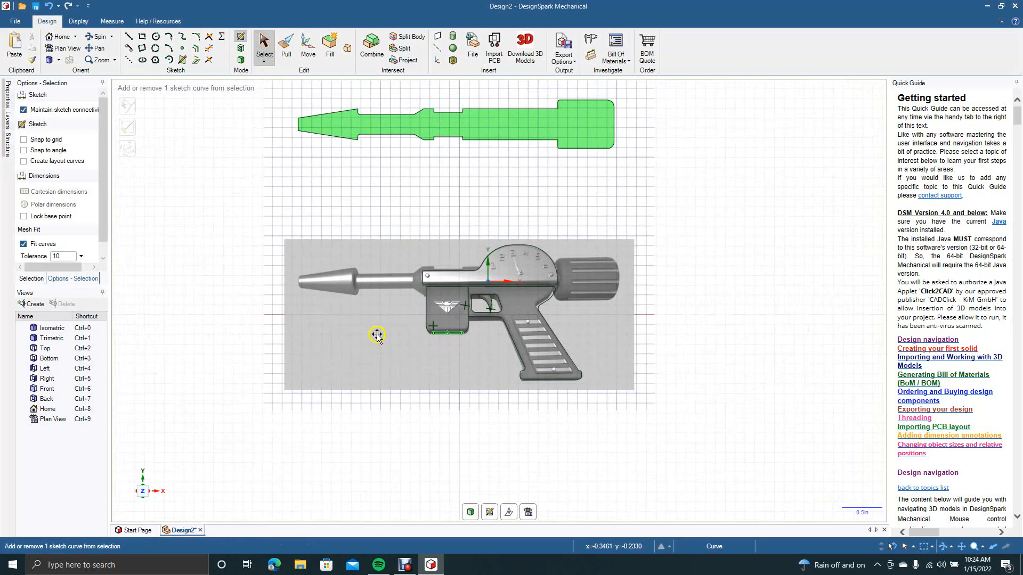
left_click(394, 289)
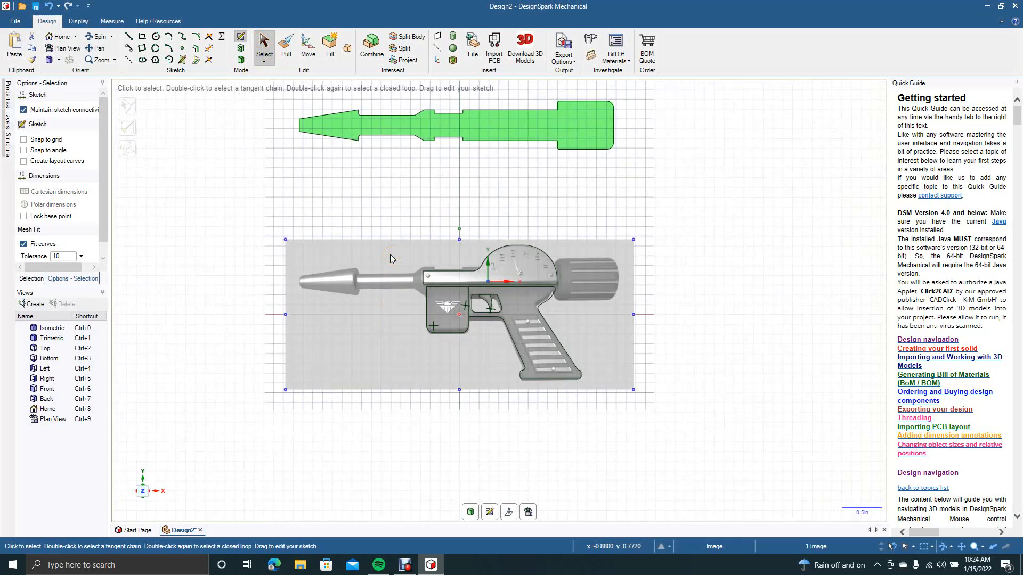
left_click(293, 56)
key("Escape")
left_click(306, 54)
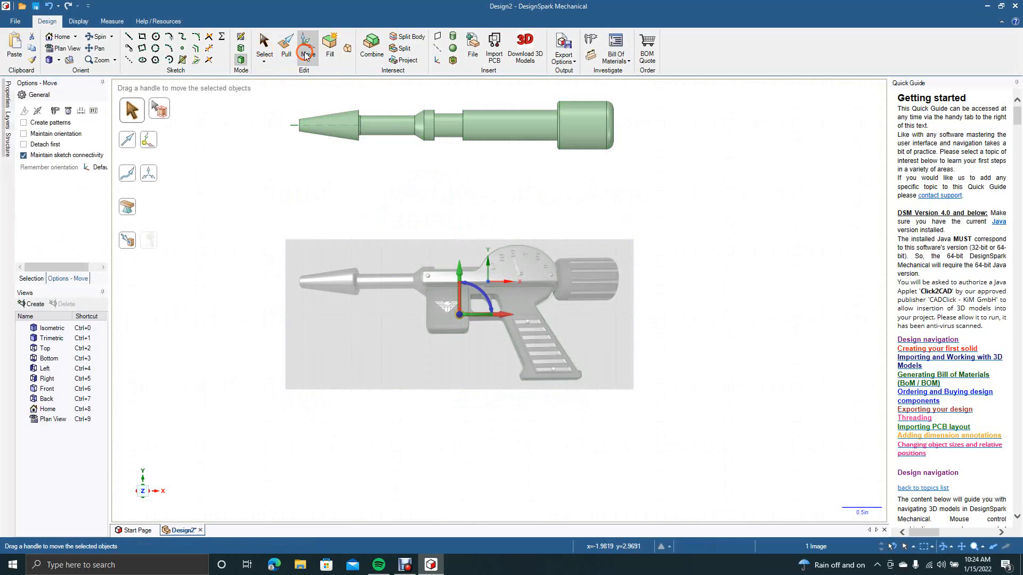
left_click_drag(460, 271, 479, 460)
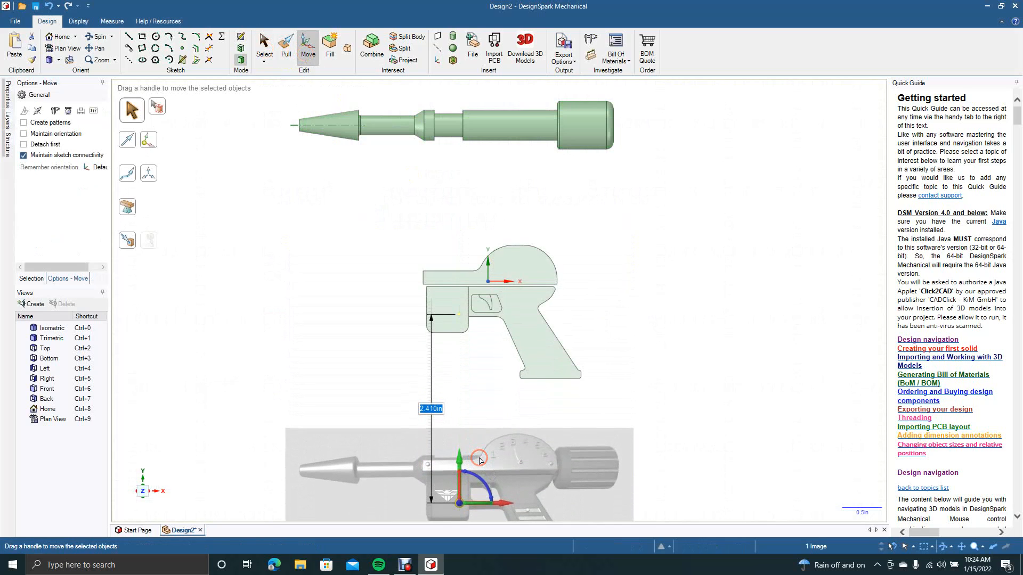
type("2")
key("Return")
left_click(656, 309)
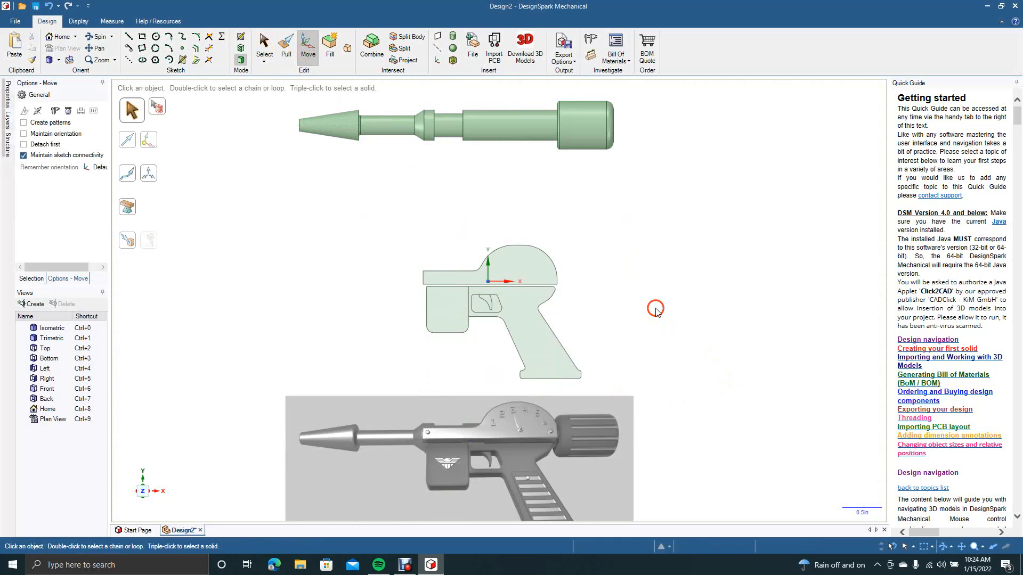
Select the whole revolved barrel body and move it 2 in straight down onto the traced gun profiles.
left_click_drag(274, 109, 678, 186)
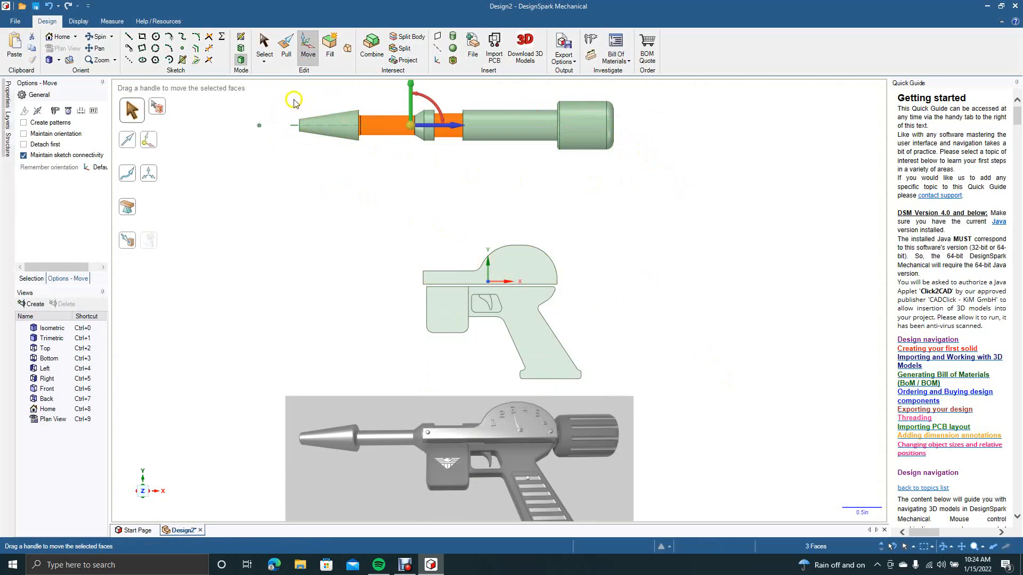
left_click_drag(278, 96, 660, 180)
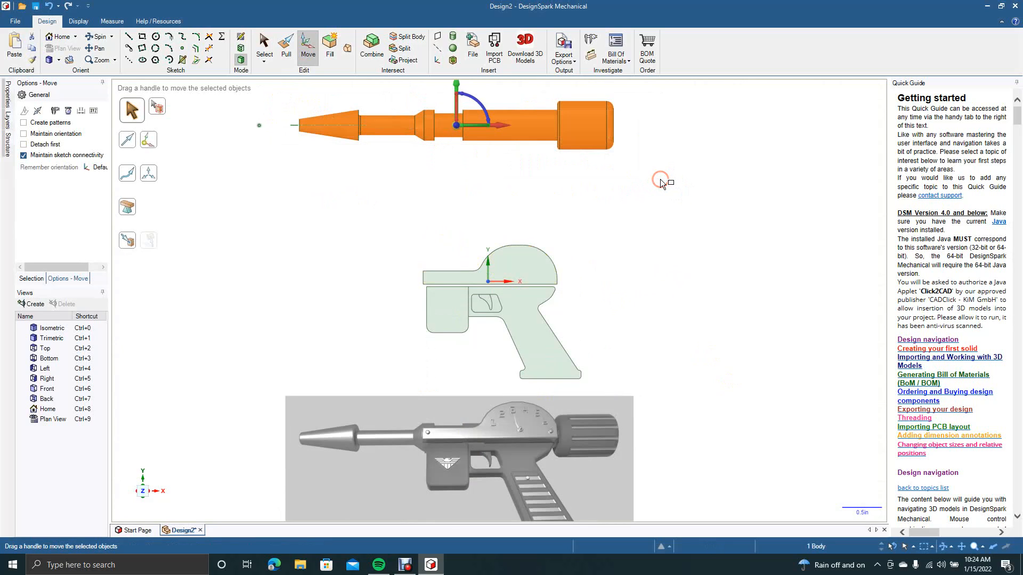
left_click_drag(456, 91, 468, 229)
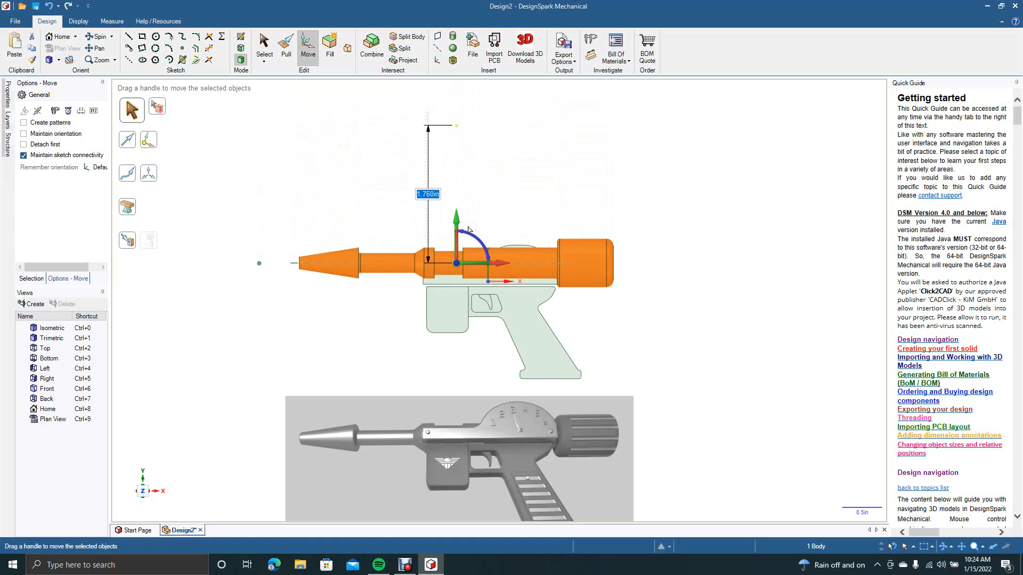
type("2")
key("Return")
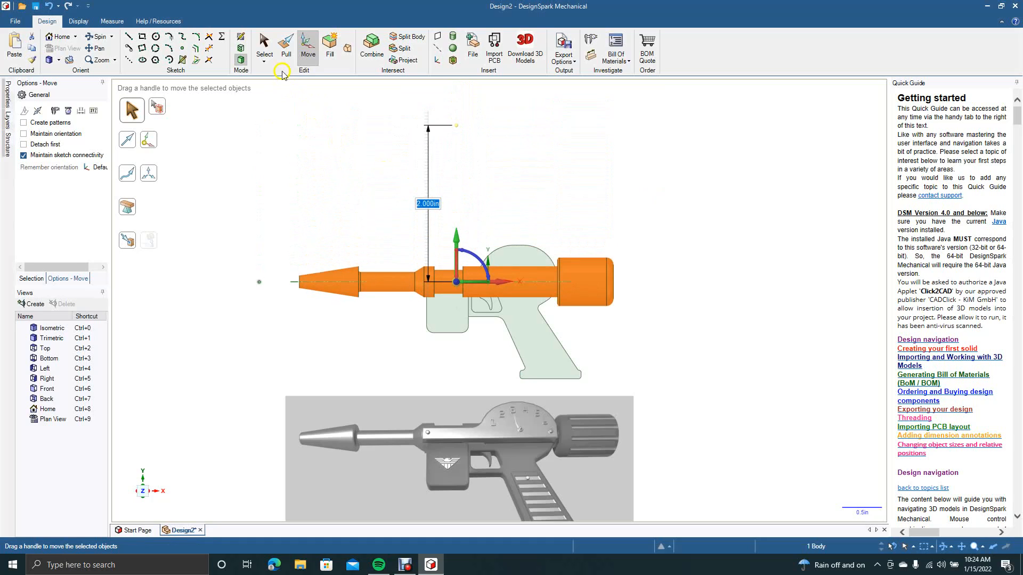
left_click(264, 46)
left_click(290, 139)
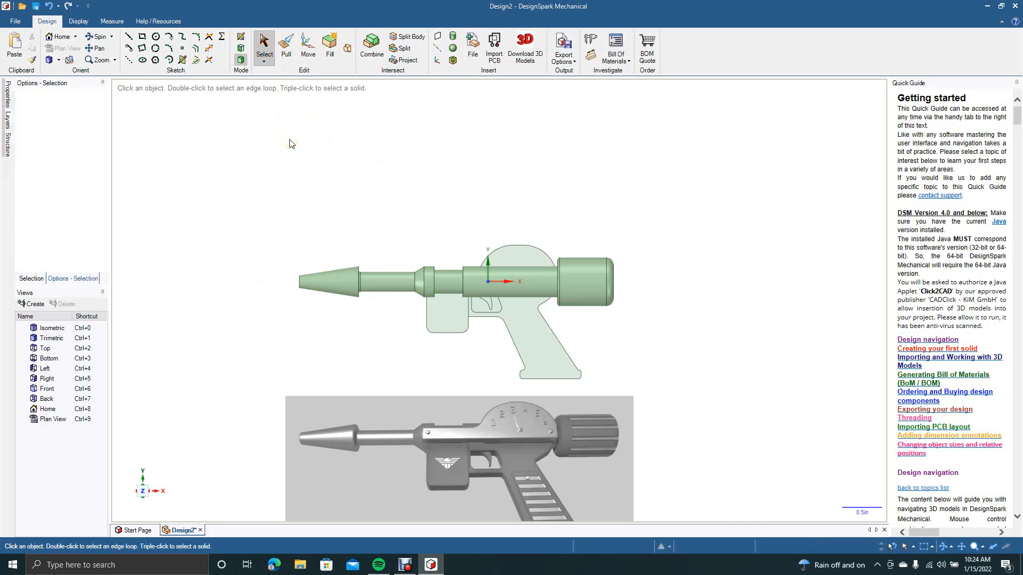
left_click(98, 37)
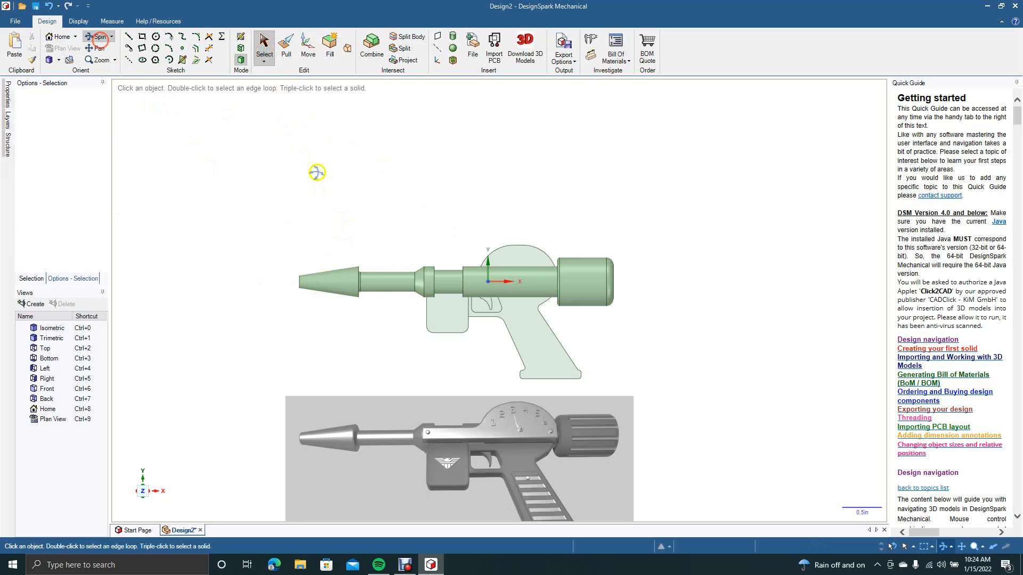
left_click_drag(309, 292, 346, 302)
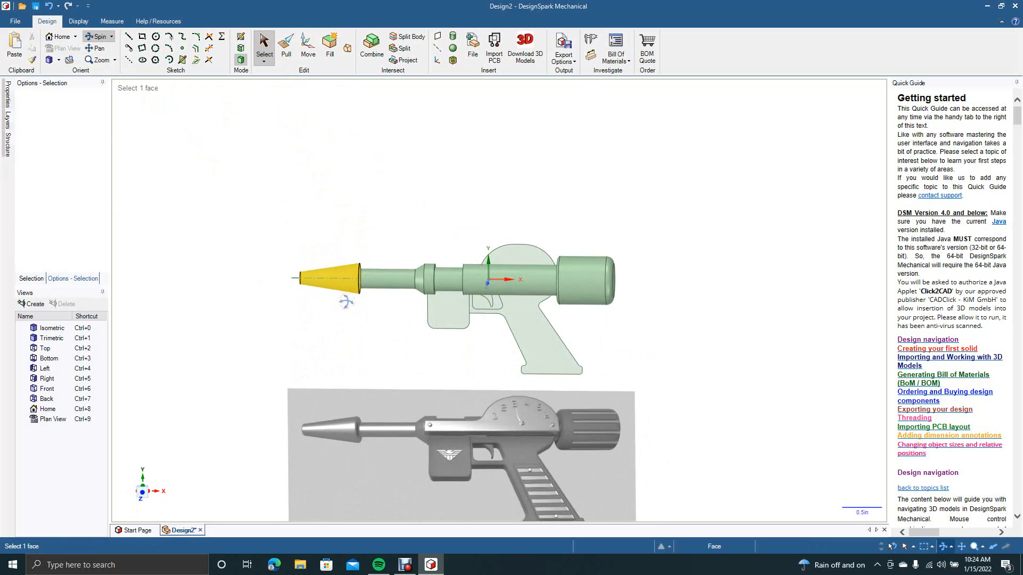
scroll(346, 302, "up", 4)
left_click(345, 301)
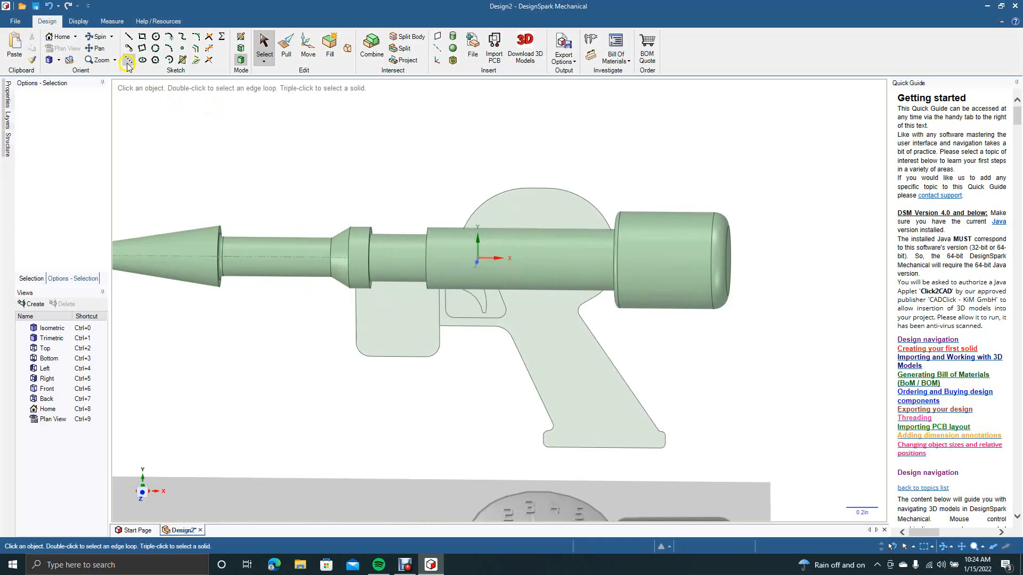
Try thickening the magazine profile below the barrel symmetrically to both sides with a Pull value of 0.4 in.
left_click(285, 52)
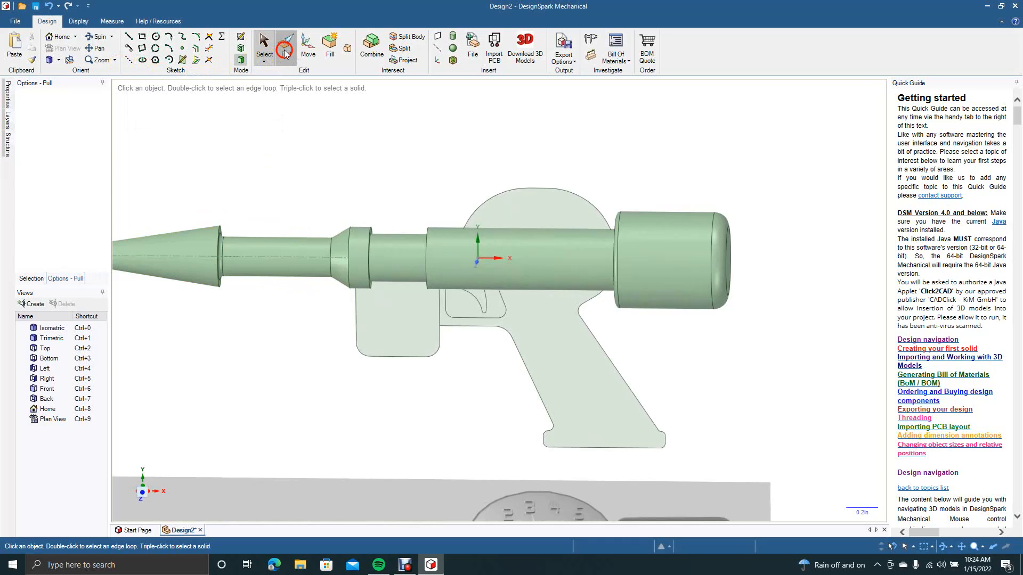
left_click(431, 340)
left_click(413, 335)
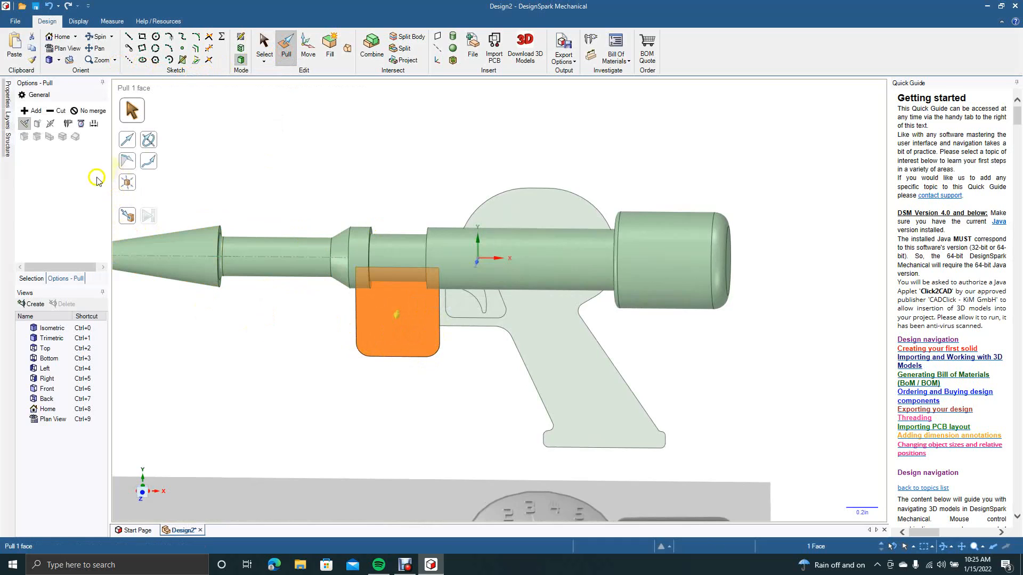
left_click(50, 124)
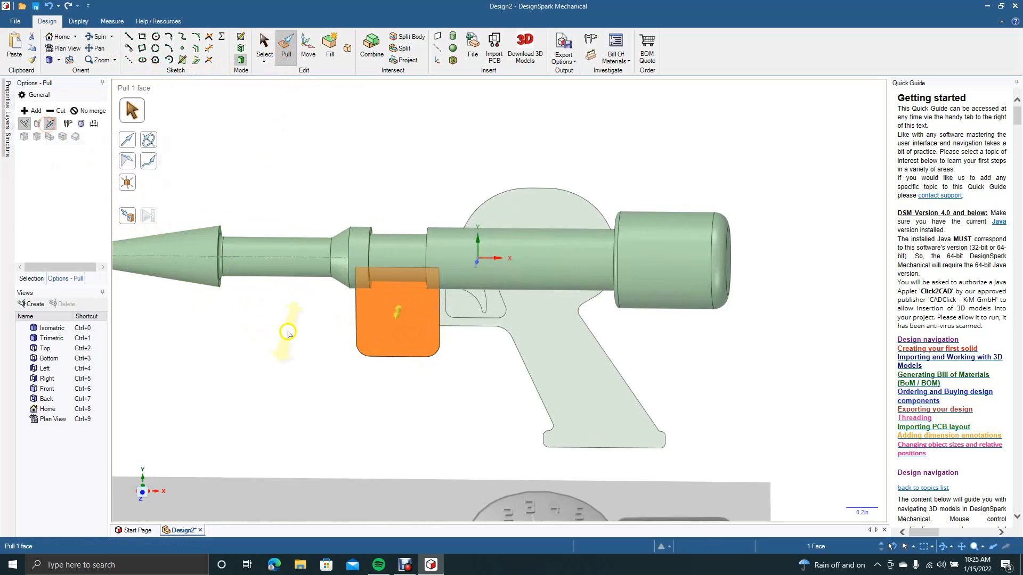
left_click_drag(392, 320, 389, 327)
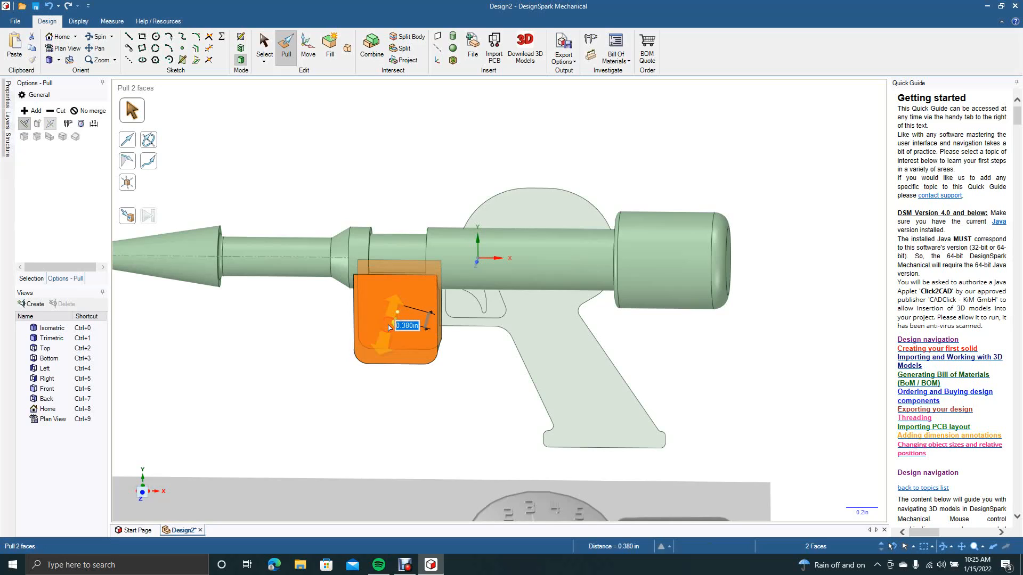
type("0.4")
key("Return")
Check the thickened magazine block from an angle and undo its pull.
left_click(265, 43)
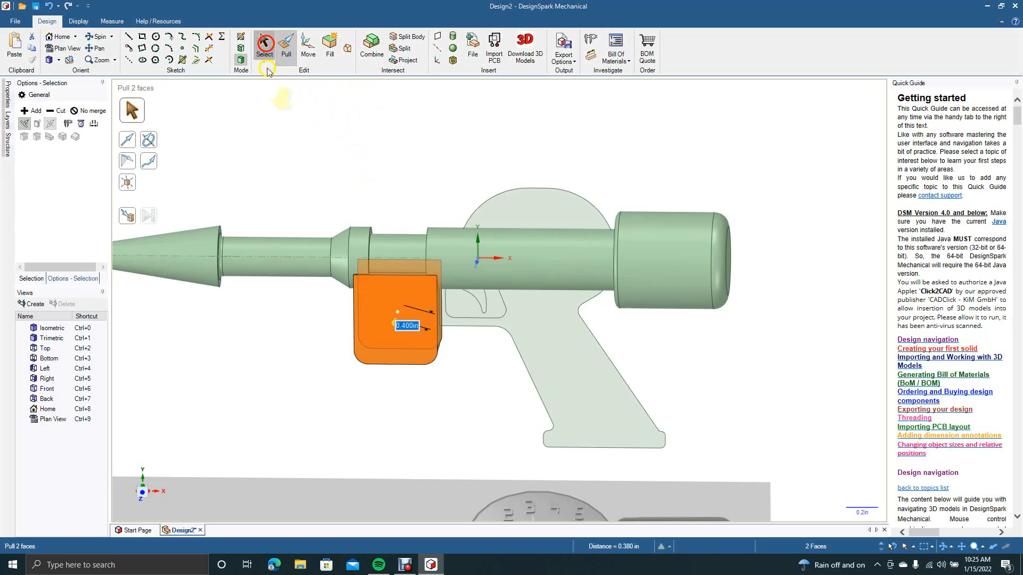
left_click(274, 106)
left_click(92, 38)
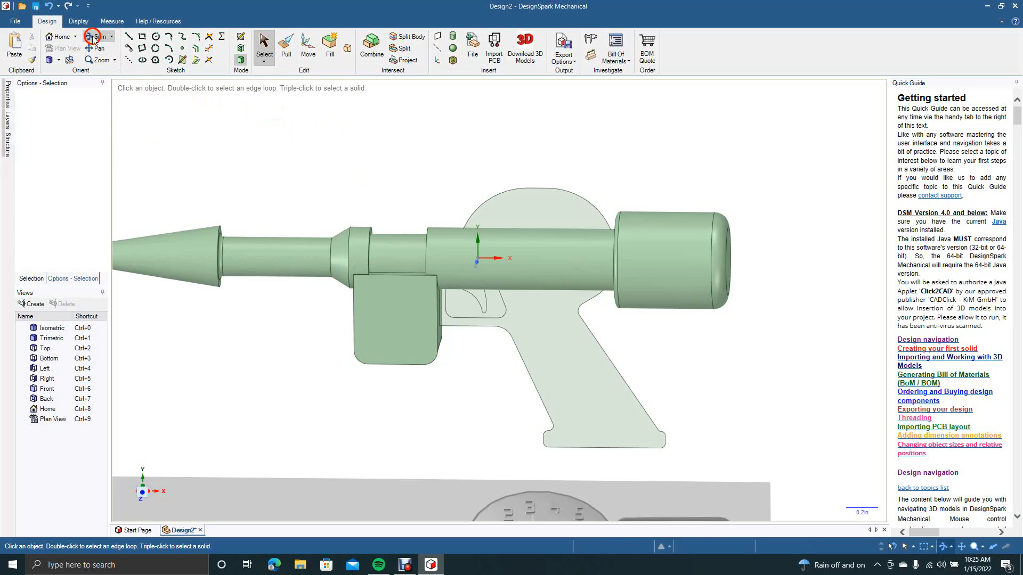
left_click_drag(271, 350, 249, 354)
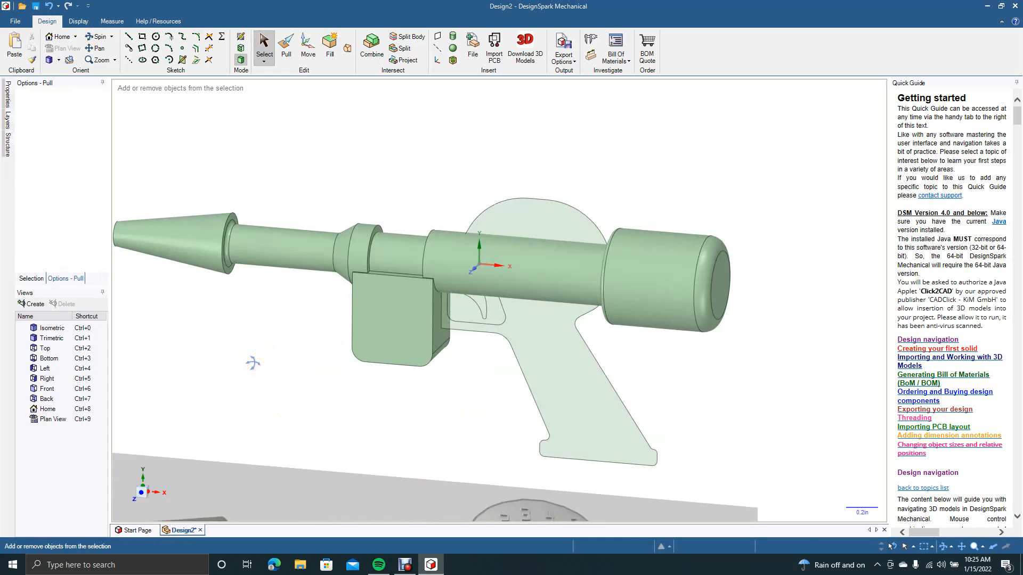
key("ctrl+z")
key("ctrl+z")
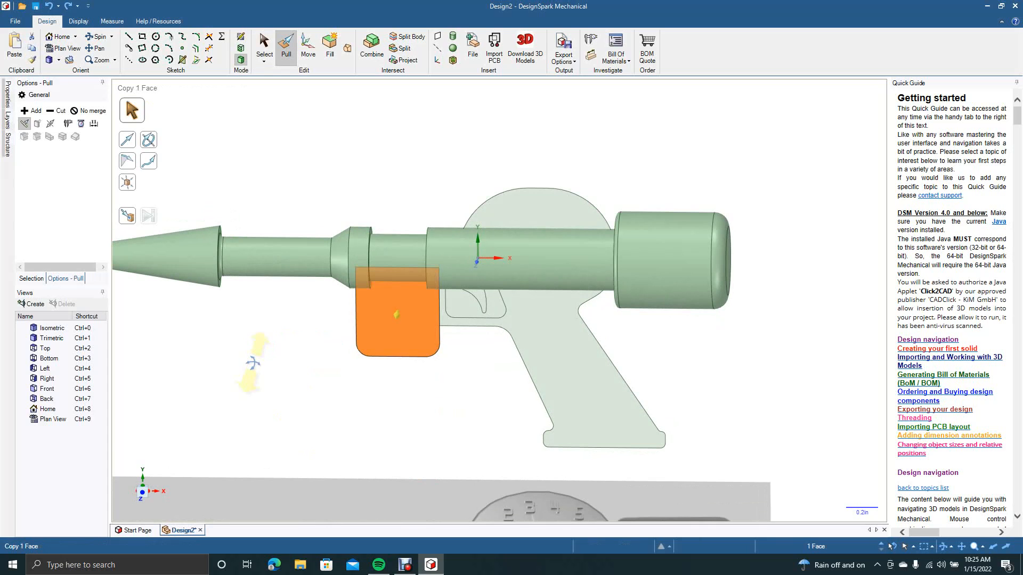
Try pulling the magazine profile 0.3 in to one side only, check it from an angle, and undo it.
left_click(383, 314)
key("space")
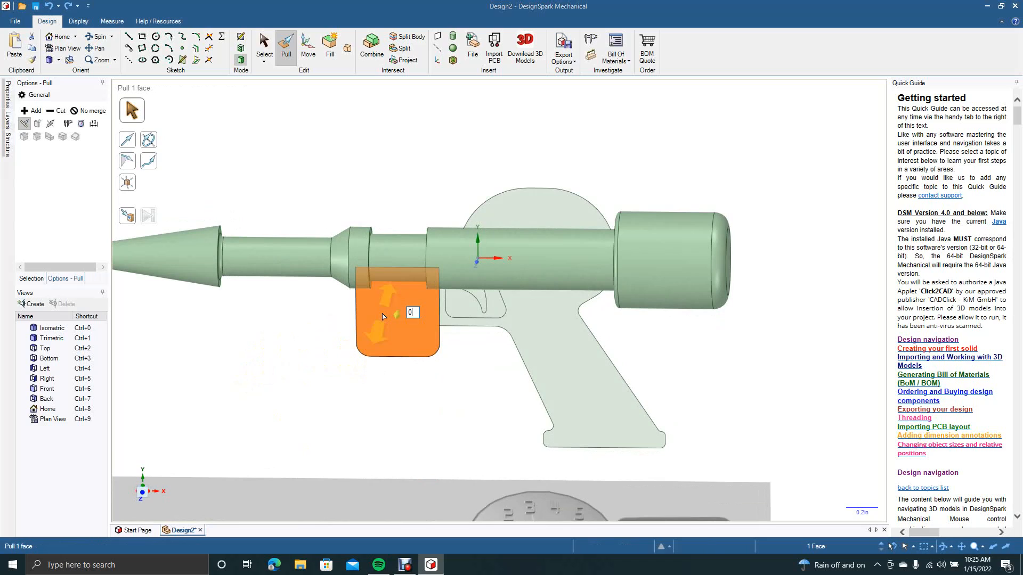
type(".3")
key("Return")
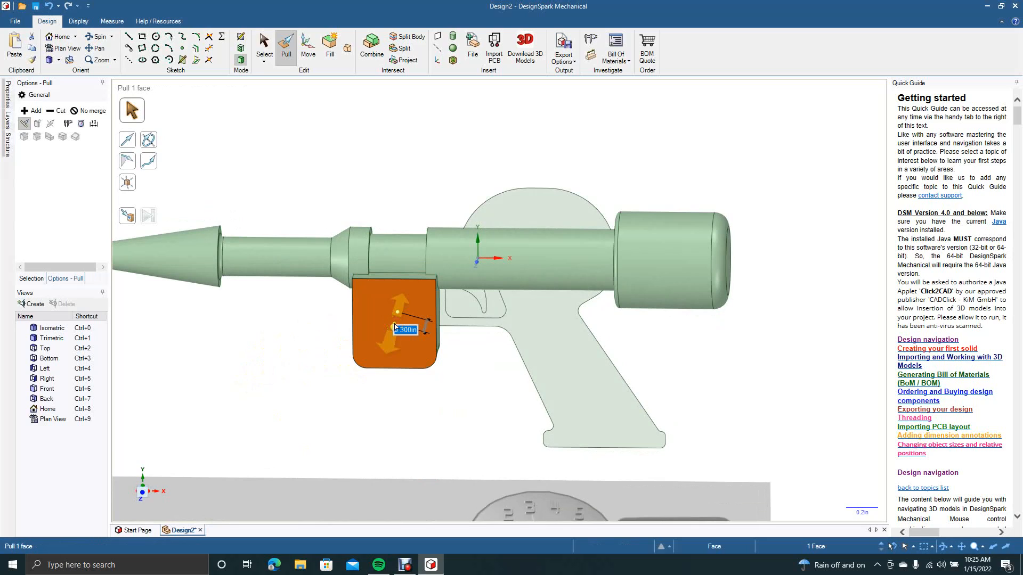
left_click(88, 36)
mouse_move(231, 160)
left_mouse_down()
mouse_move(386, 164)
mouse_move(244, 168)
left_mouse_up()
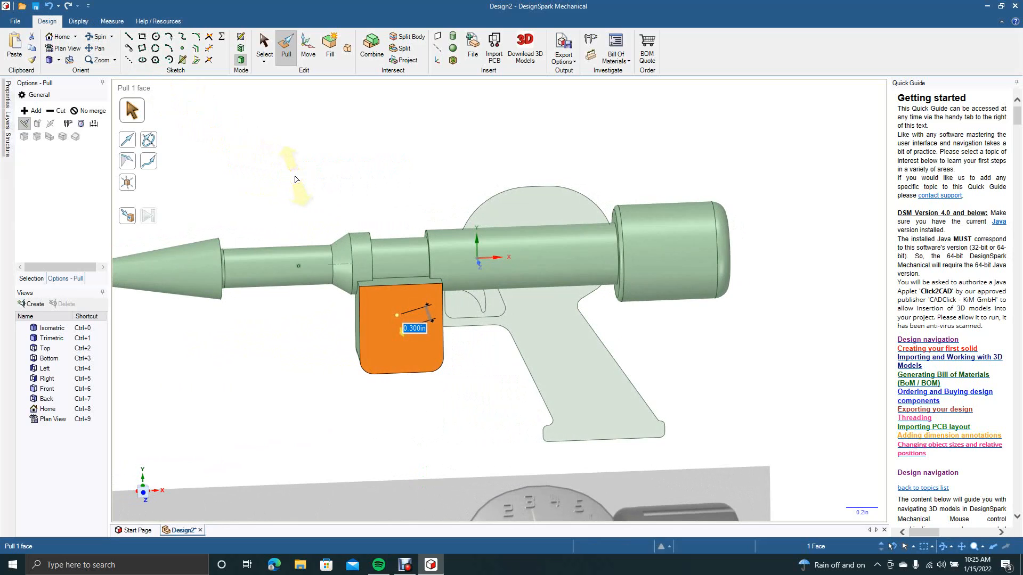
key("ctrl+z")
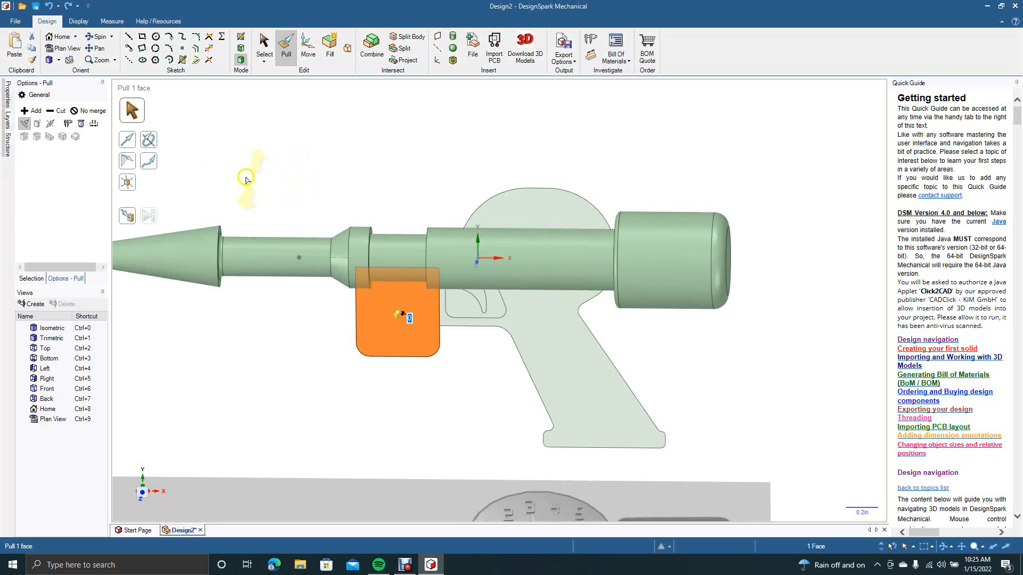
Try pulling the magazine profile symmetrically to both sides with a value of 0.3 in, and undo it.
left_click(51, 125)
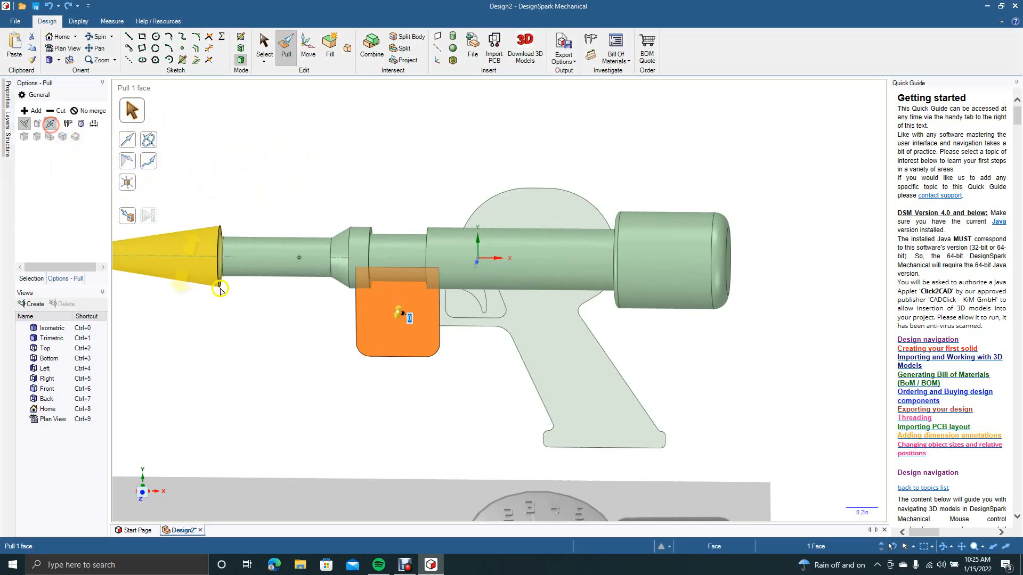
type("0.3")
key("Return")
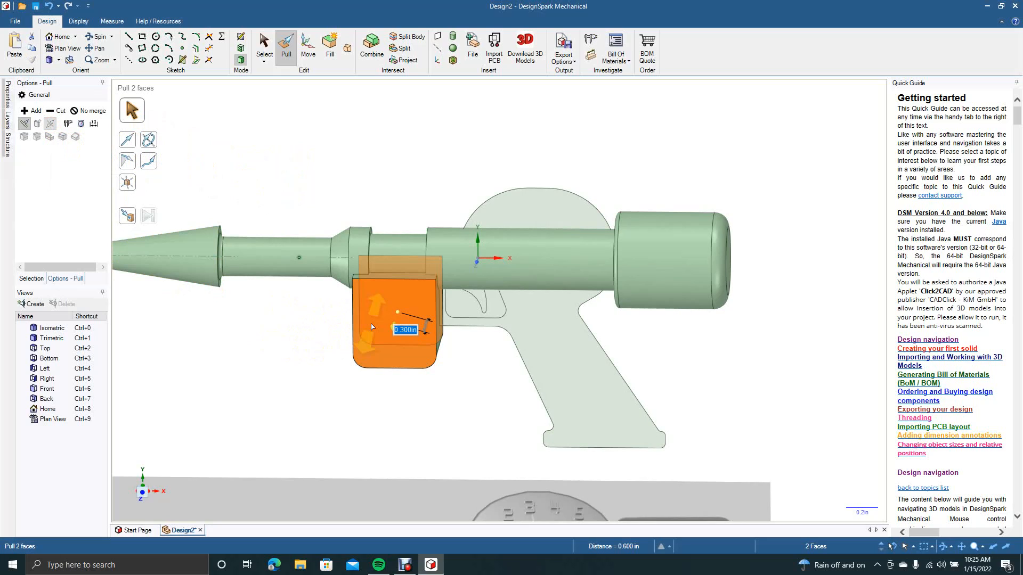
key("ctrl+z")
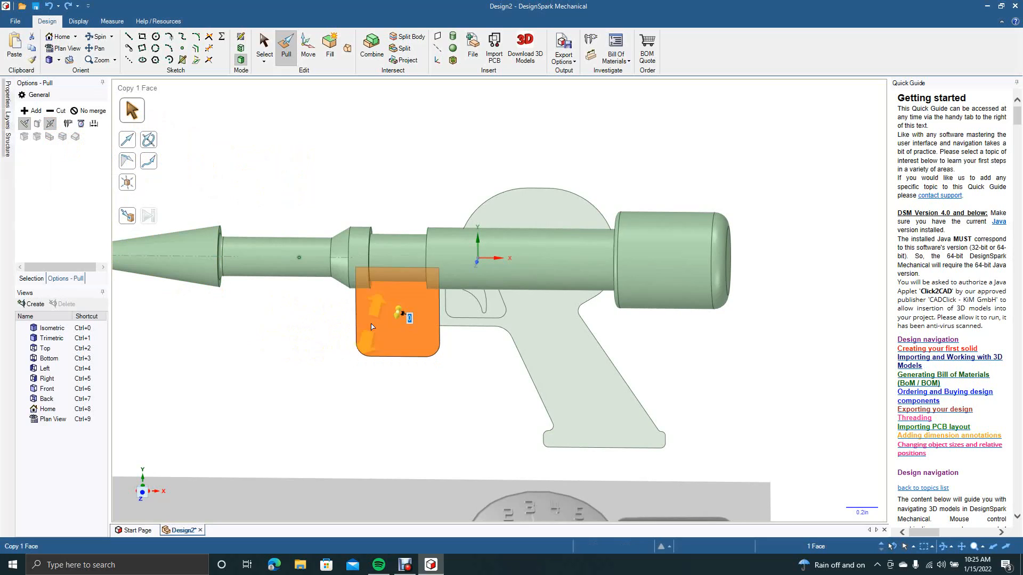
Try a symmetric pull of the magazine profile with a value of 0.2 in, check it from an angle, and undo it.
type("0.2")
key("Return")
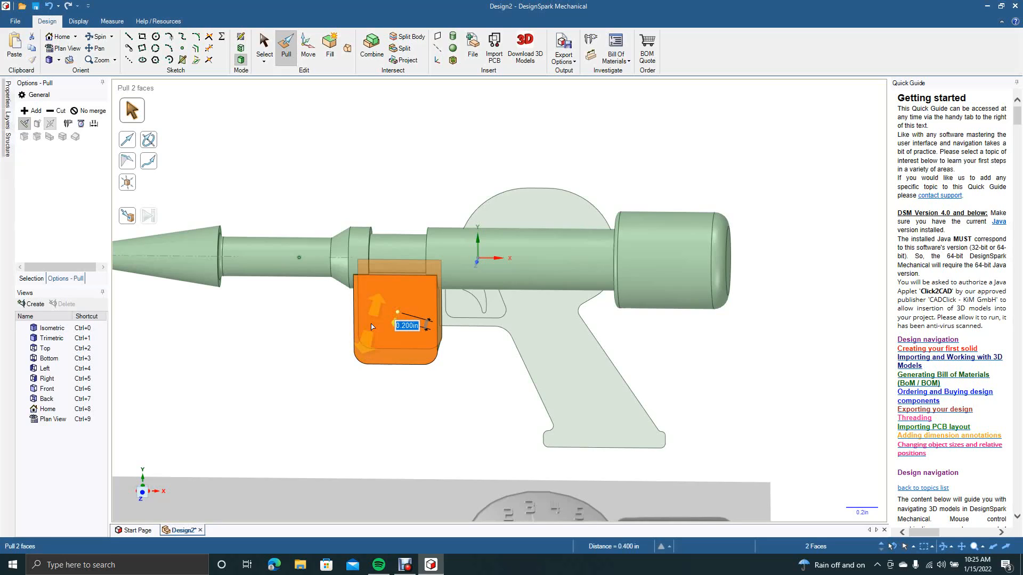
left_click(264, 47)
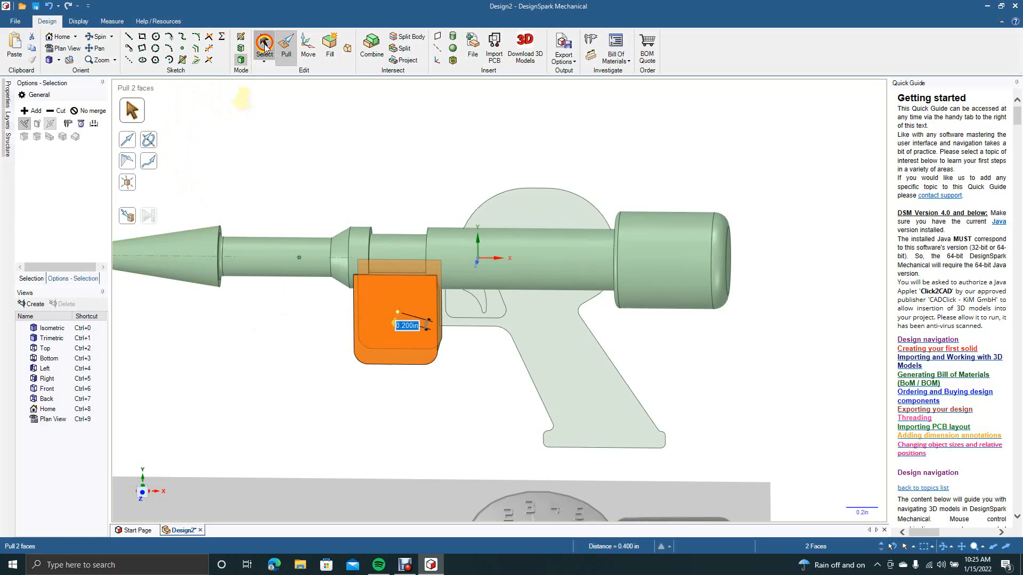
left_click(262, 120)
left_click(96, 36)
mouse_move(264, 339)
left_mouse_down()
mouse_move(434, 339)
mouse_move(434, 347)
mouse_move(389, 353)
mouse_move(265, 336)
left_mouse_up()
key("ctrl")
key("ctrl")
key("p")
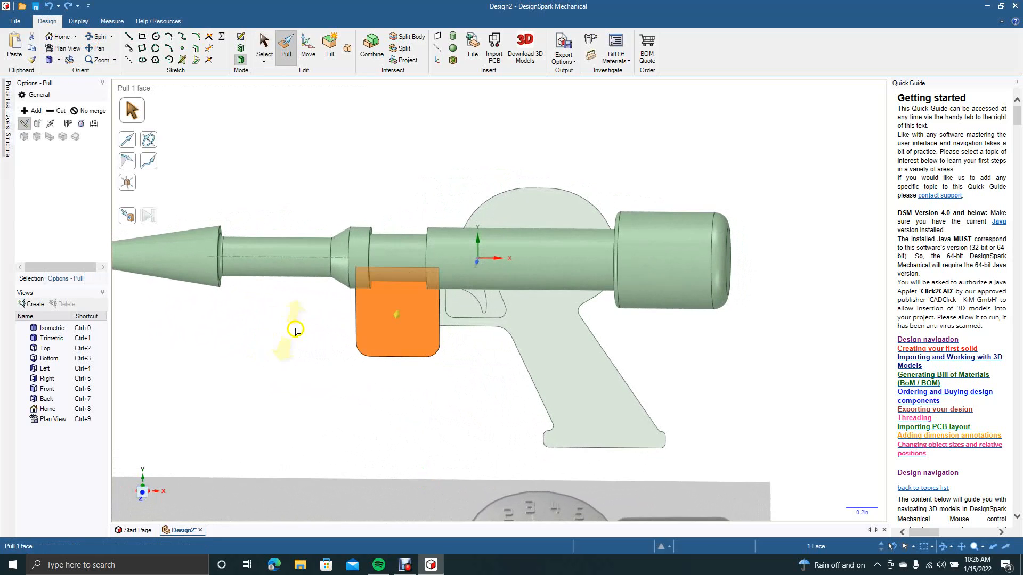
Pull the magazine profile symmetrically to both sides with a value of 0.17 in and check the block against the barrel.
left_click(51, 126)
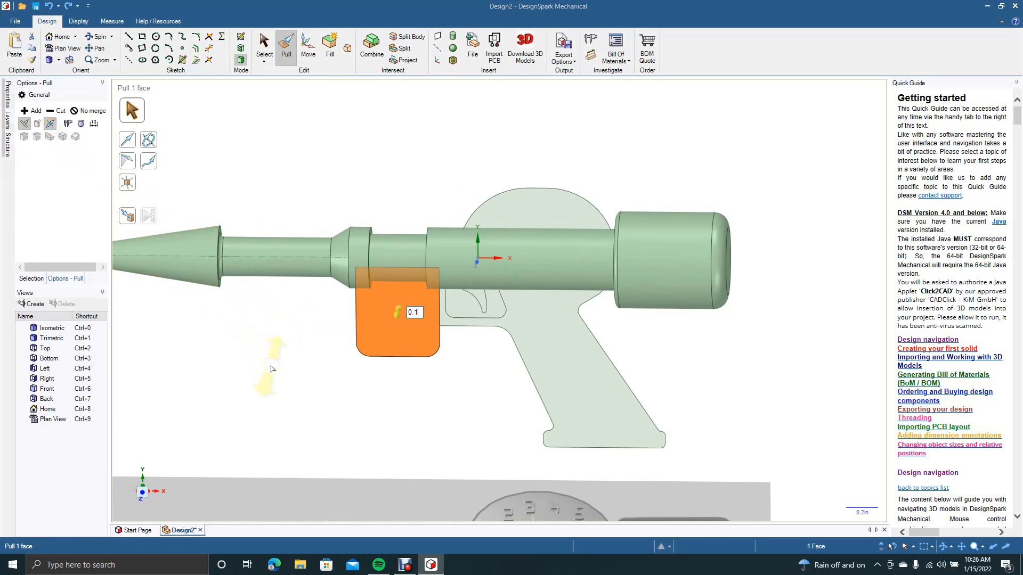
type(".17")
key("Return")
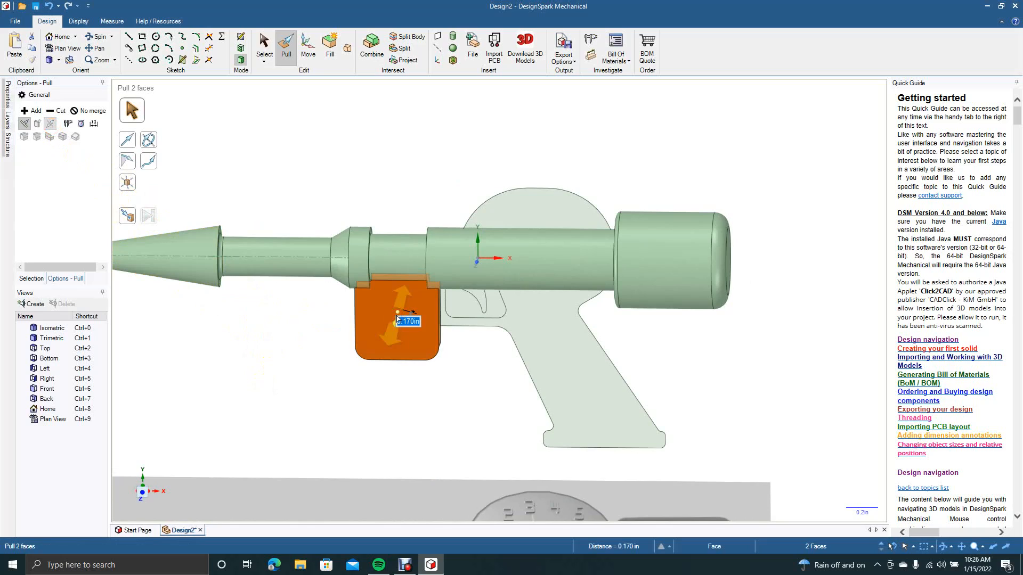
left_click(265, 45)
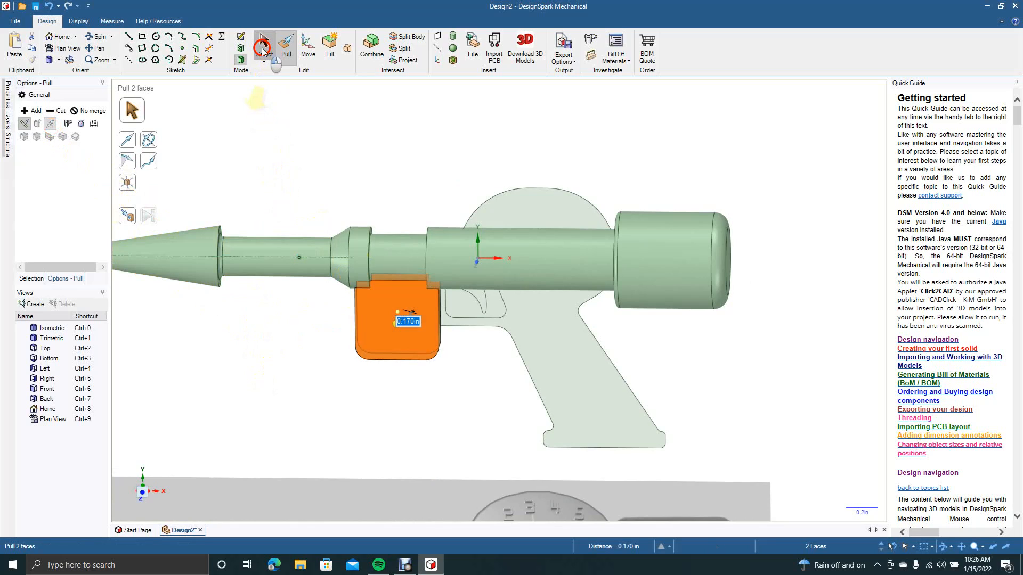
left_click(286, 122)
left_click(95, 37)
mouse_move(241, 387)
left_mouse_down()
mouse_move(409, 370)
mouse_move(411, 392)
mouse_move(448, 388)
mouse_move(424, 351)
mouse_move(283, 366)
mouse_move(240, 381)
left_mouse_up()
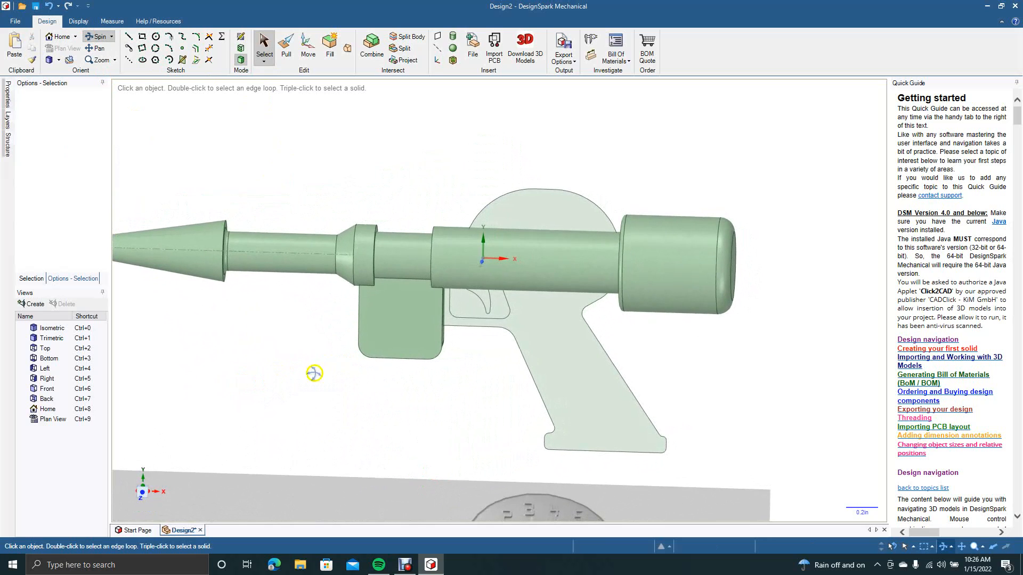
Delete the surface filling the trigger guard opening around the trigger.
left_click(259, 62)
left_click(458, 300)
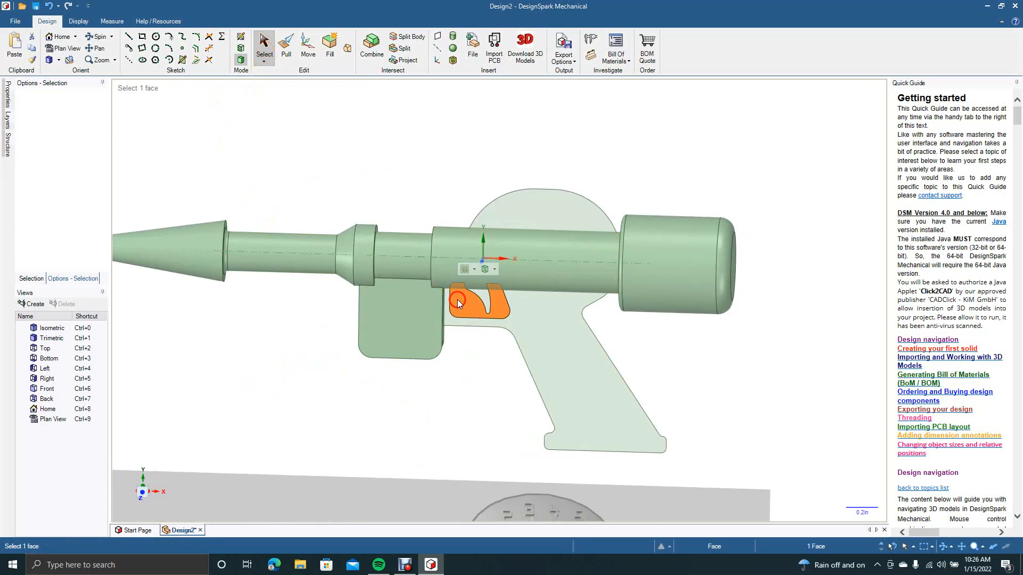
key("Delete")
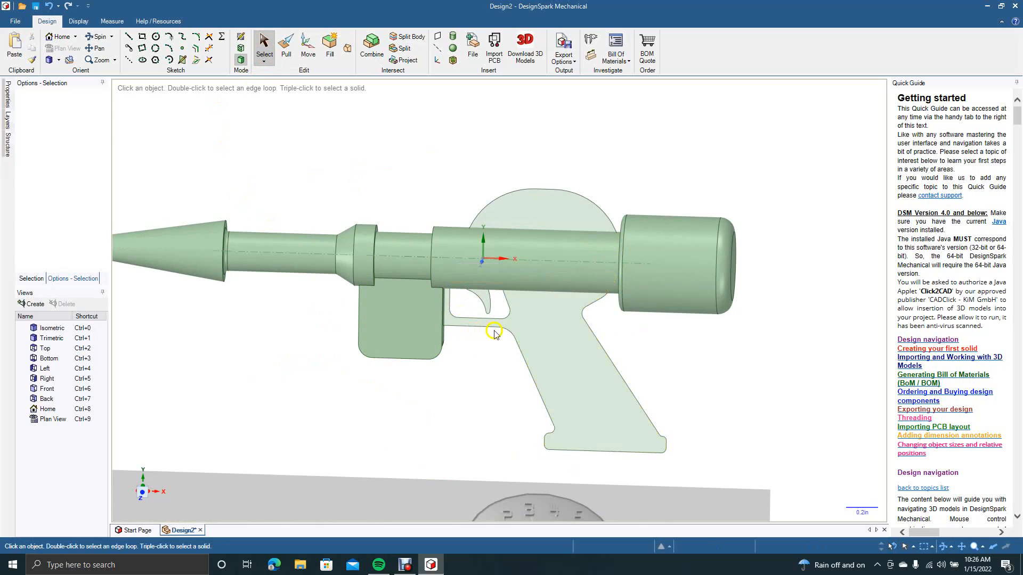
Pull the upper receiver profile with the rounded hump symmetrically to both sides, to about 0.26 in.
left_click(524, 264)
left_click(525, 223)
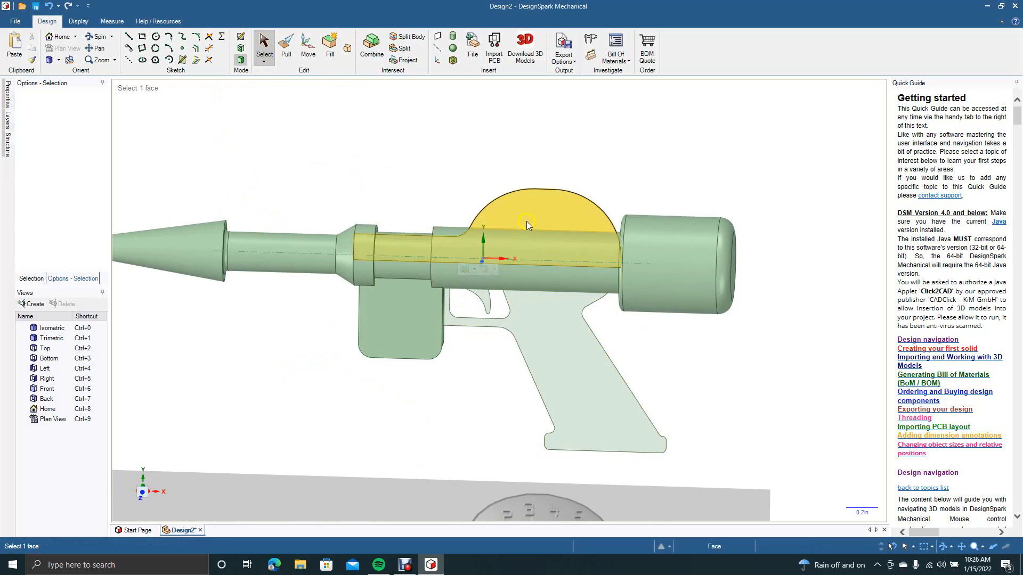
left_click(527, 223)
left_click(97, 38)
left_click_drag(250, 157, 246, 236)
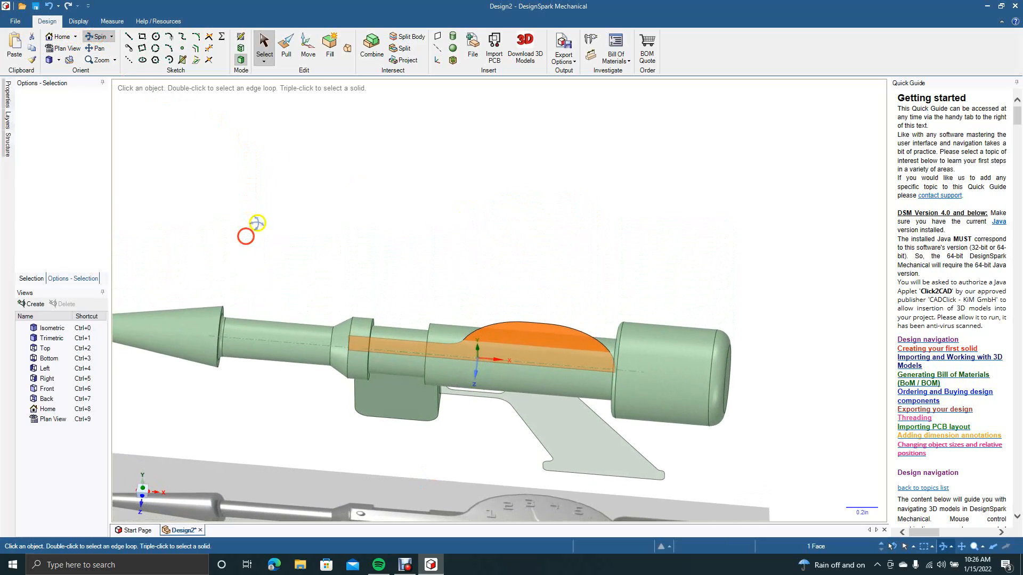
left_click(286, 49)
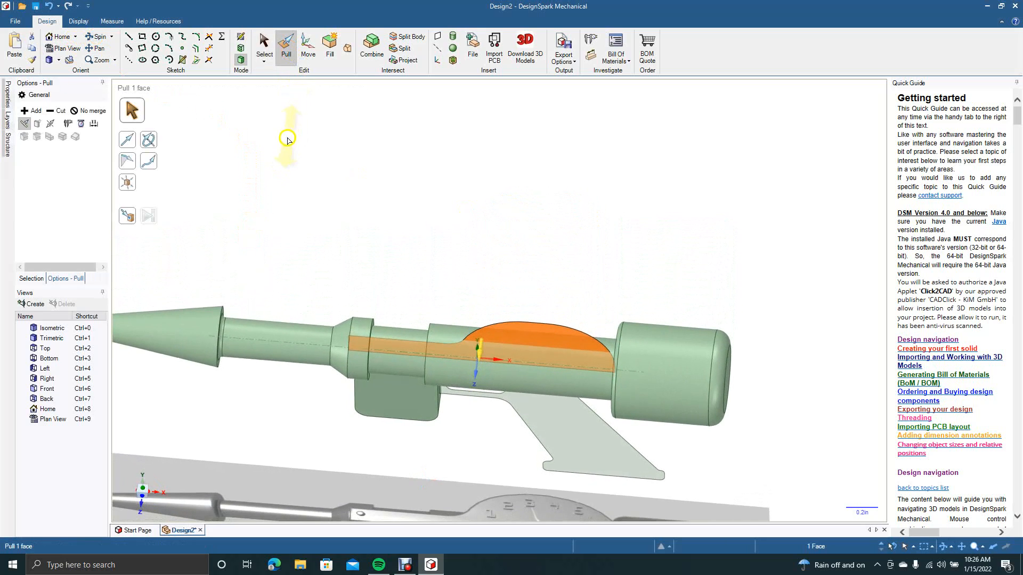
left_click(50, 124)
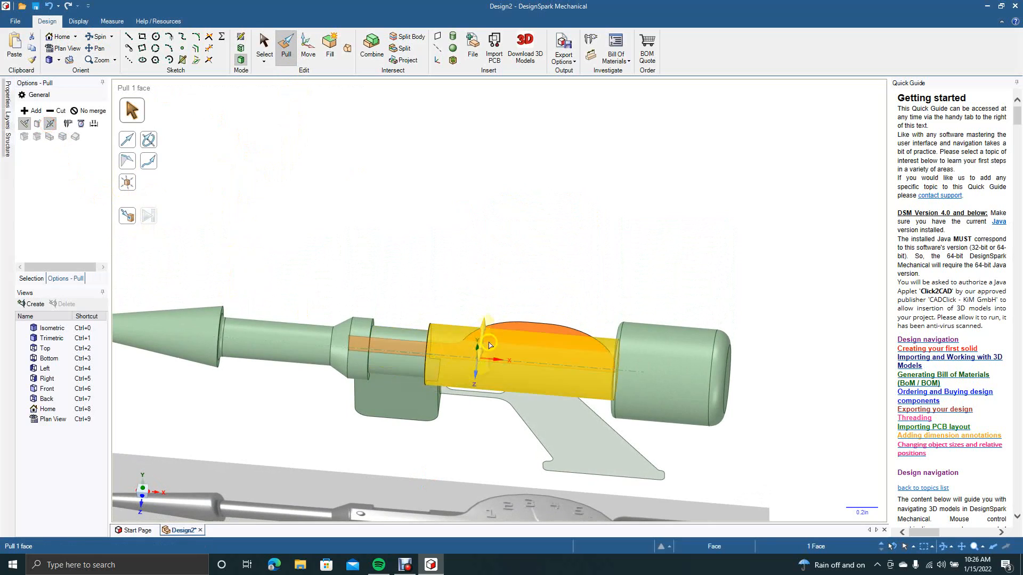
mouse_move(481, 355)
left_mouse_down()
mouse_move(476, 386)
mouse_move(480, 371)
left_mouse_up()
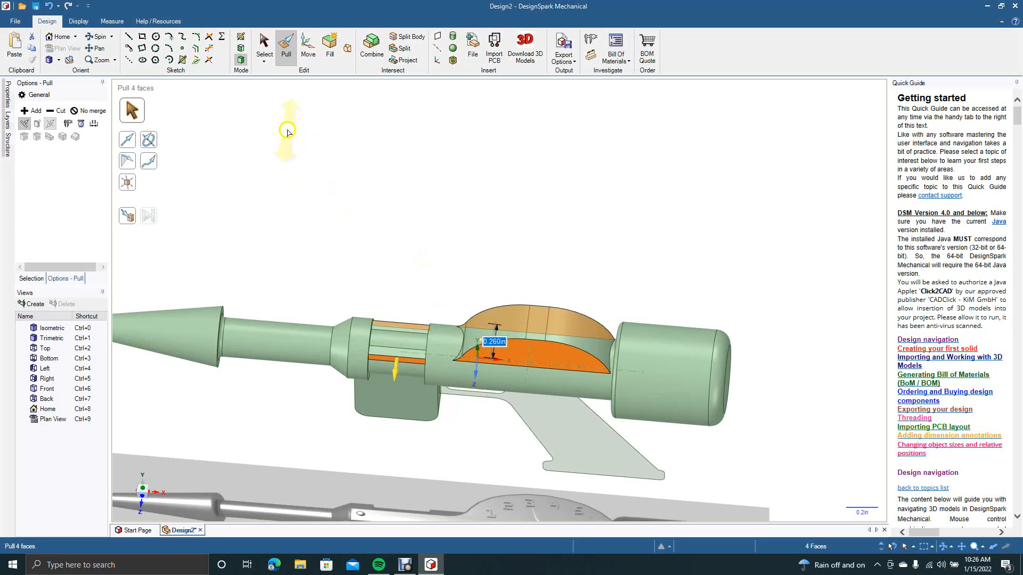
Inspect the thickened receiver against the barrel from the side, and undo its pull.
left_click(264, 53)
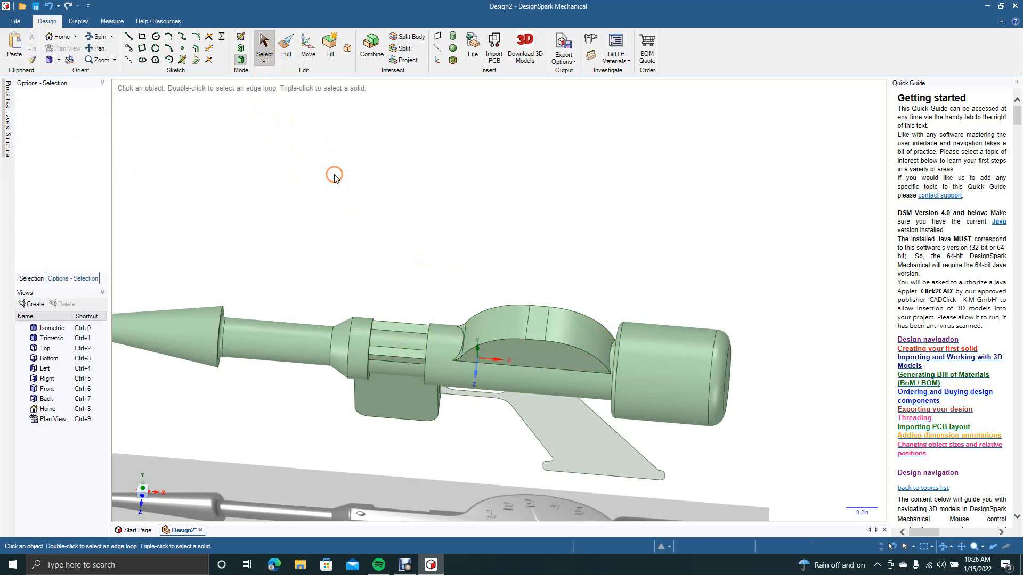
left_click(98, 36)
left_click_drag(389, 201, 390, 179)
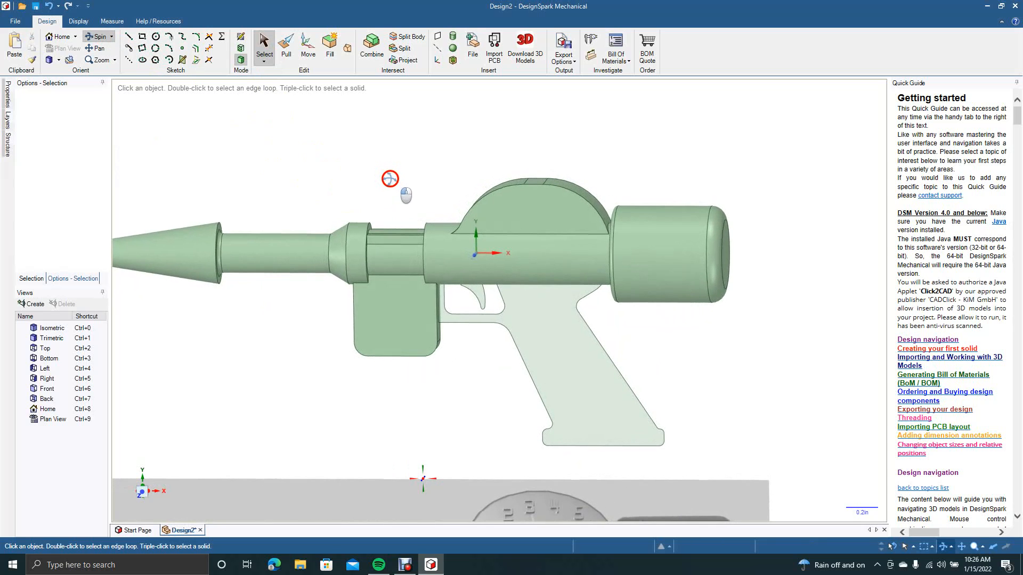
left_click(96, 48)
left_click_drag(288, 335, 301, 298)
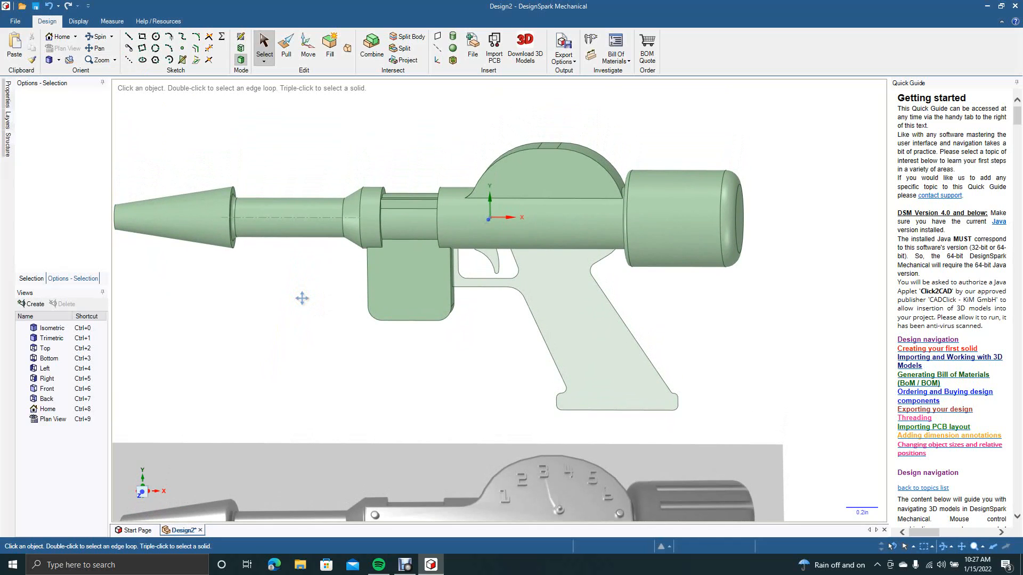
key("ctrl+z")
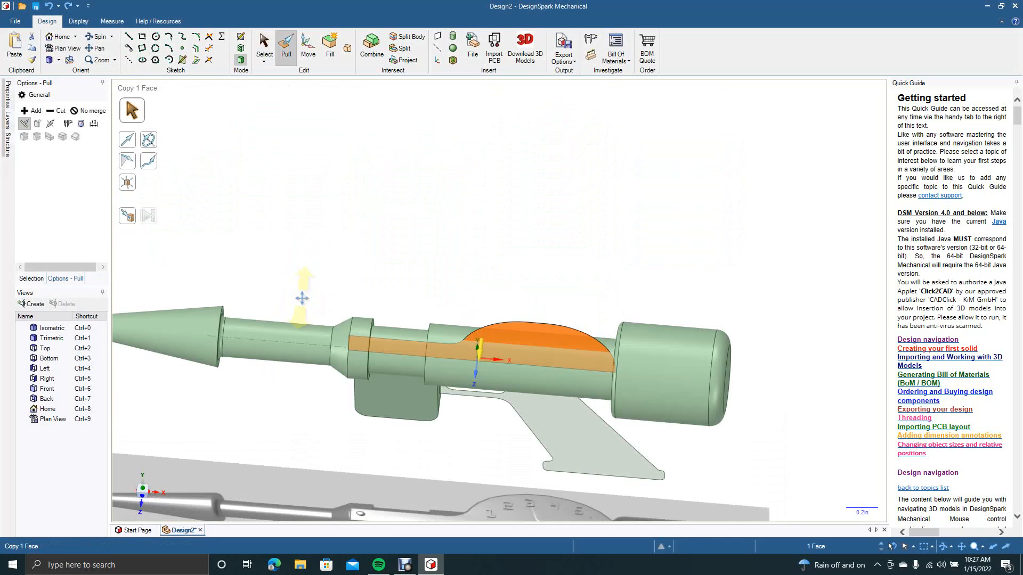
Pull the upper receiver profile with the rounded hump symmetrically to both sides, to about 0.5 in.
left_click(50, 124)
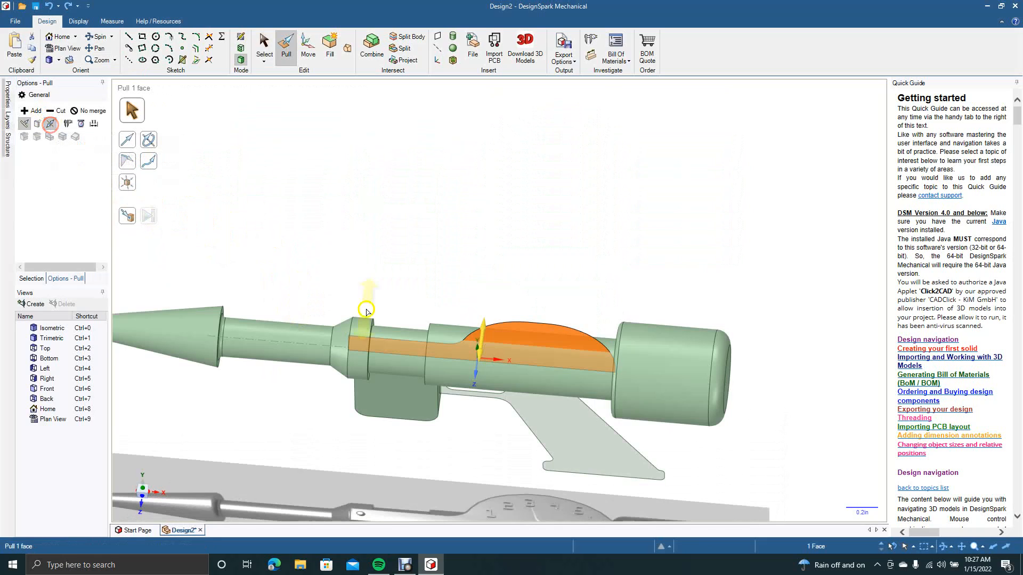
left_click_drag(479, 356, 476, 388)
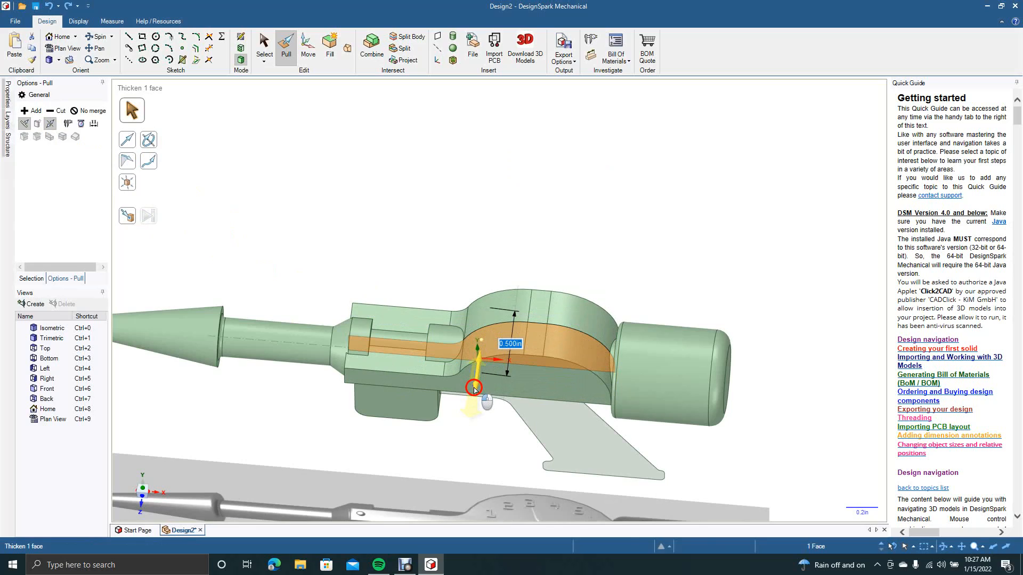
left_click_drag(475, 389, 474, 389)
left_click(263, 48)
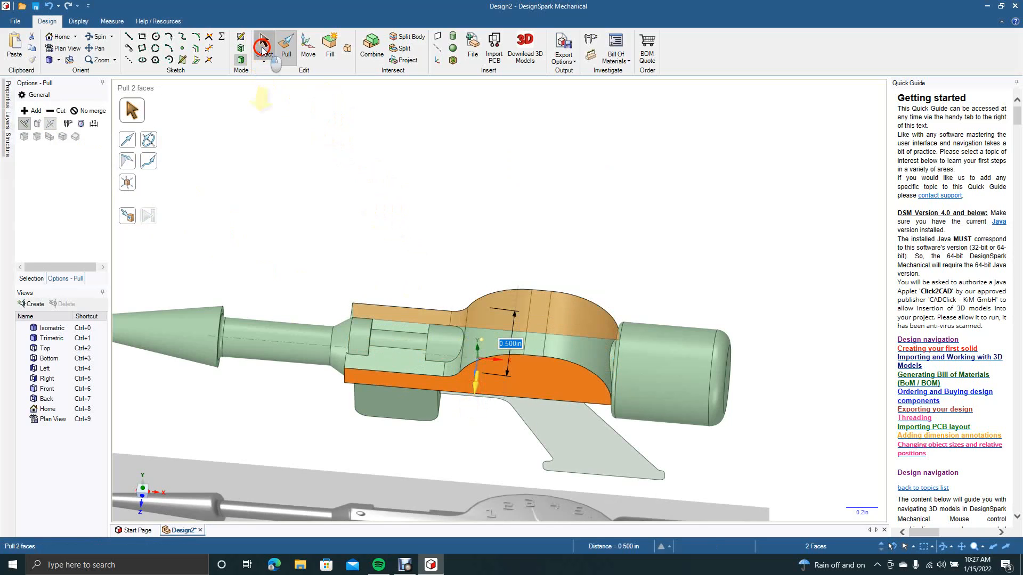
left_click(285, 140)
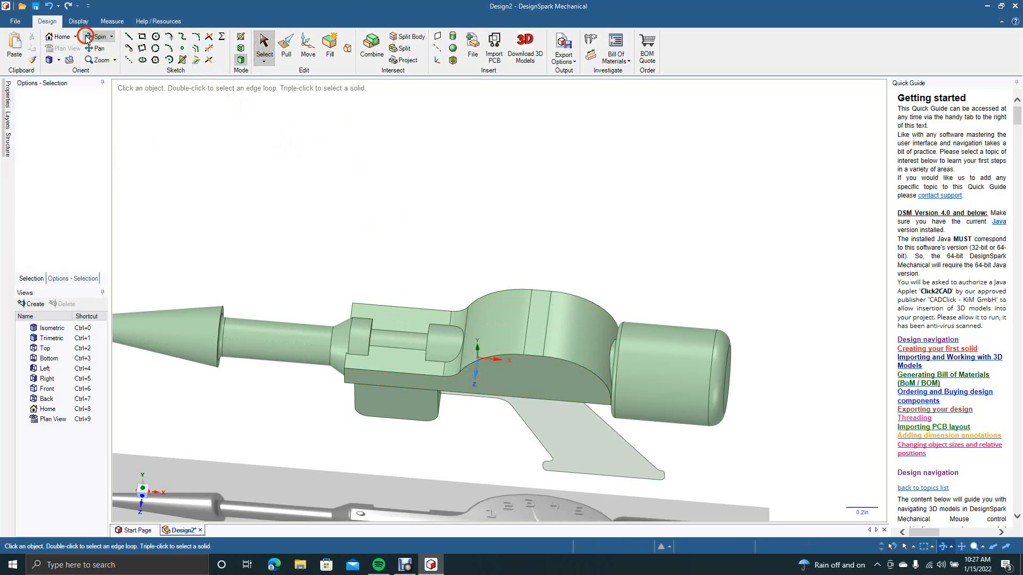
middle_click_drag(269, 216, 281, 128)
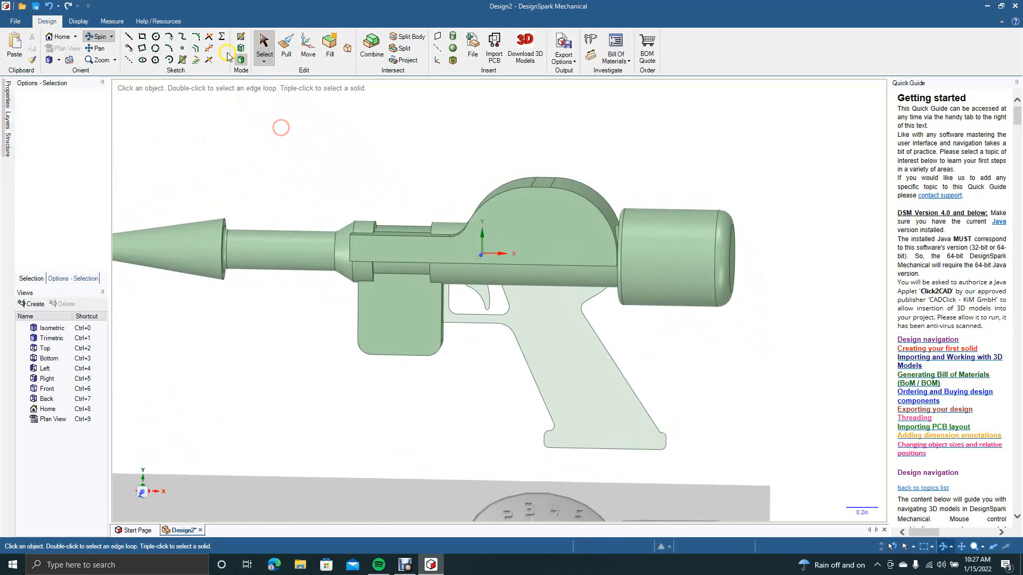
Pull the grip and trigger guard profile symmetrically to both sides with a value of 0.5 in.
left_click(264, 45)
left_click(553, 320)
left_click(553, 319)
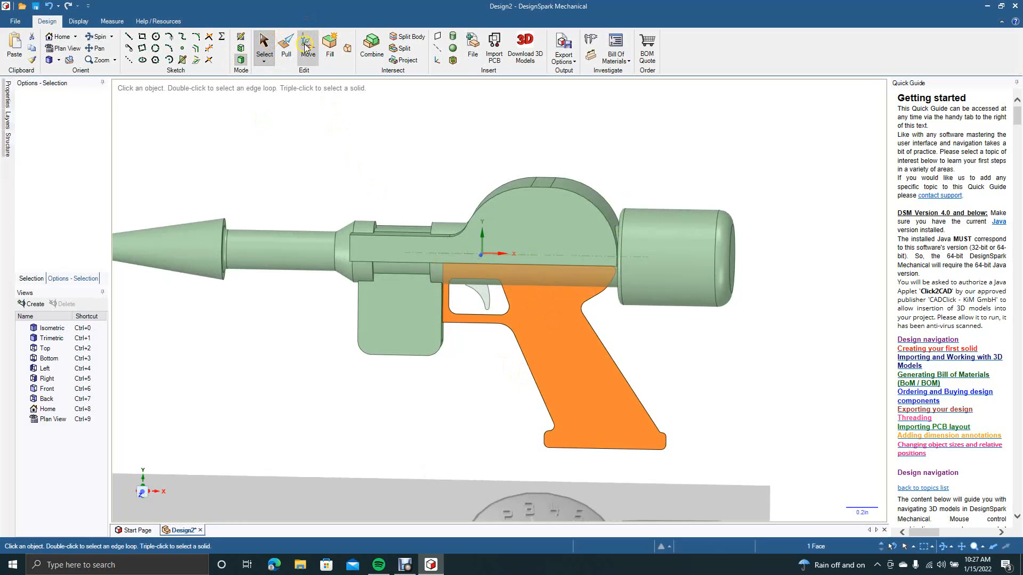
left_click(289, 47)
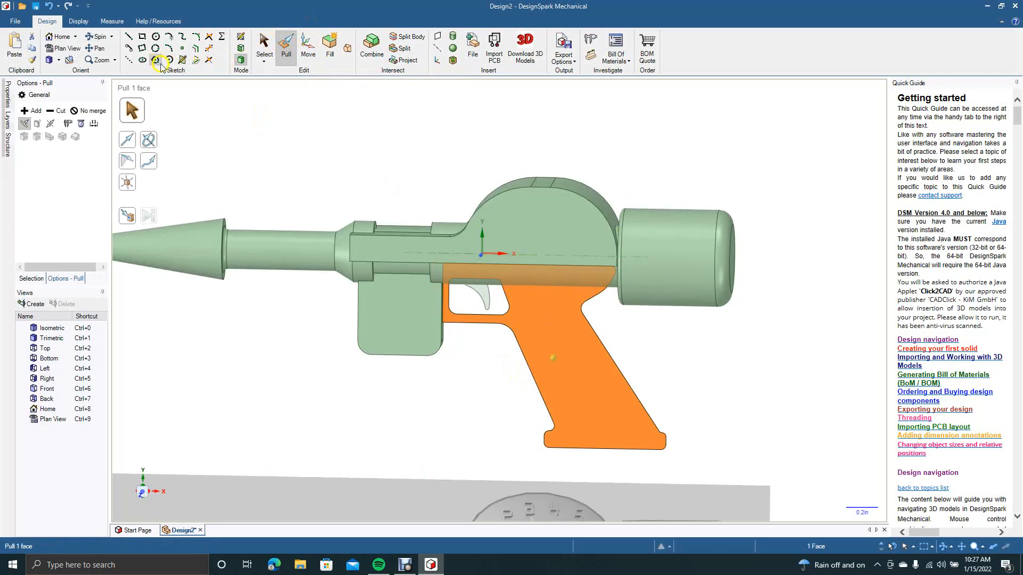
left_click(51, 125)
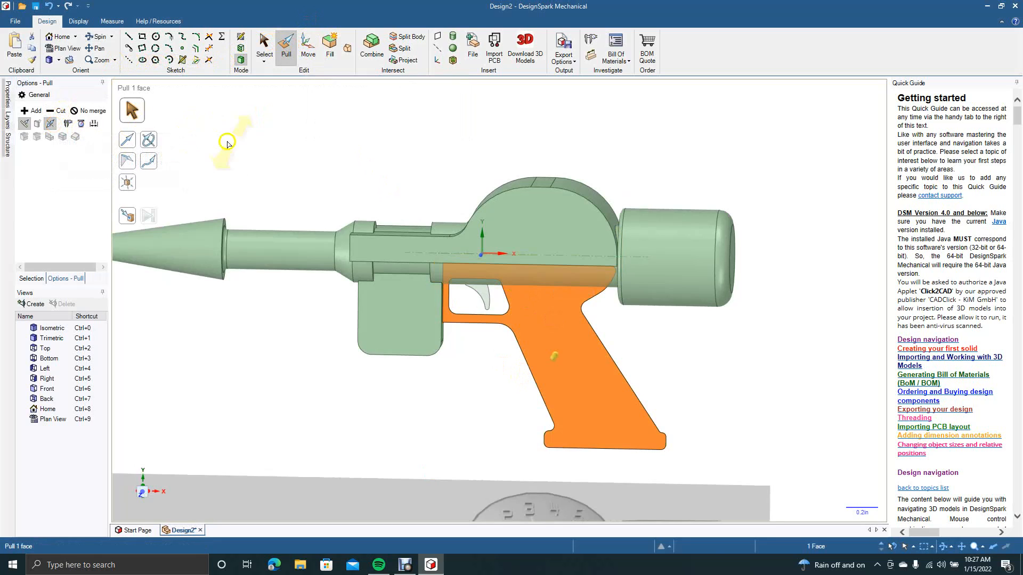
left_click(528, 320)
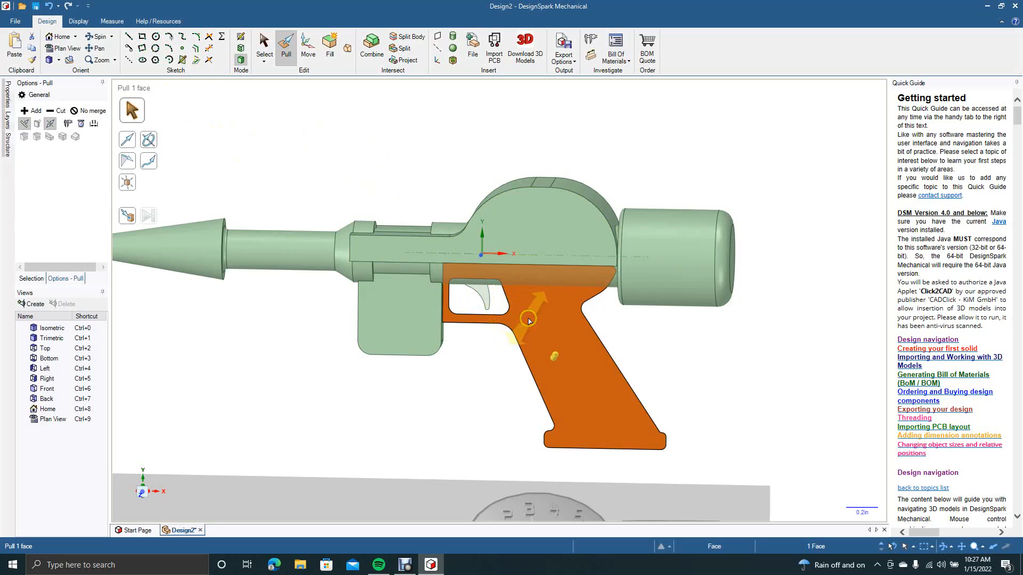
left_click_drag(528, 319, 527, 327)
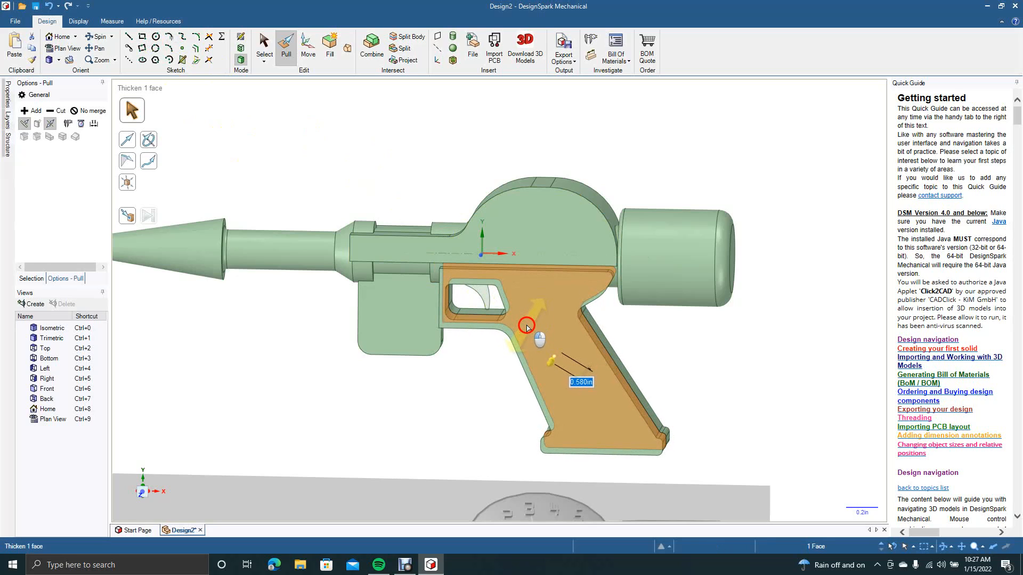
left_click_drag(527, 327, 527, 327)
type("0.5")
key("Return")
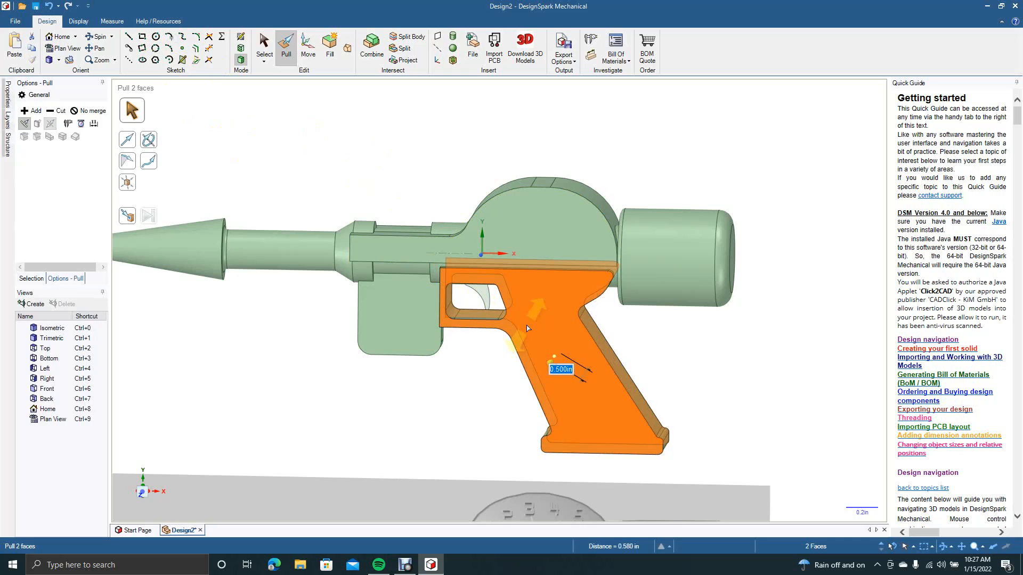
left_click(264, 41)
left_click(292, 130)
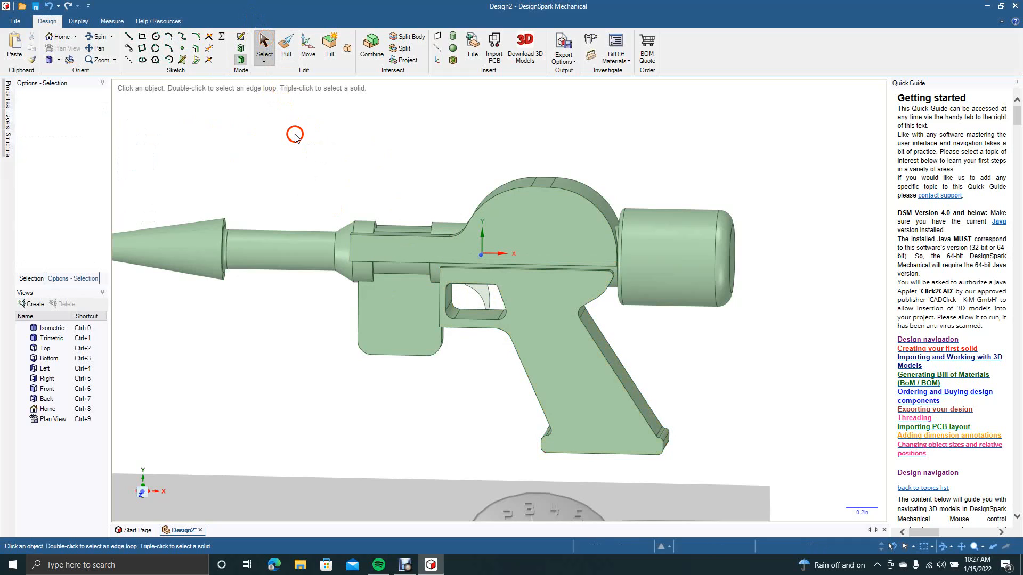
Check the thickened grip against the receiver and undo its symmetric pull.
left_click(99, 36)
left_click_drag(227, 352, 192, 354)
left_click(270, 58)
left_click(265, 46)
key("ctrl+z")
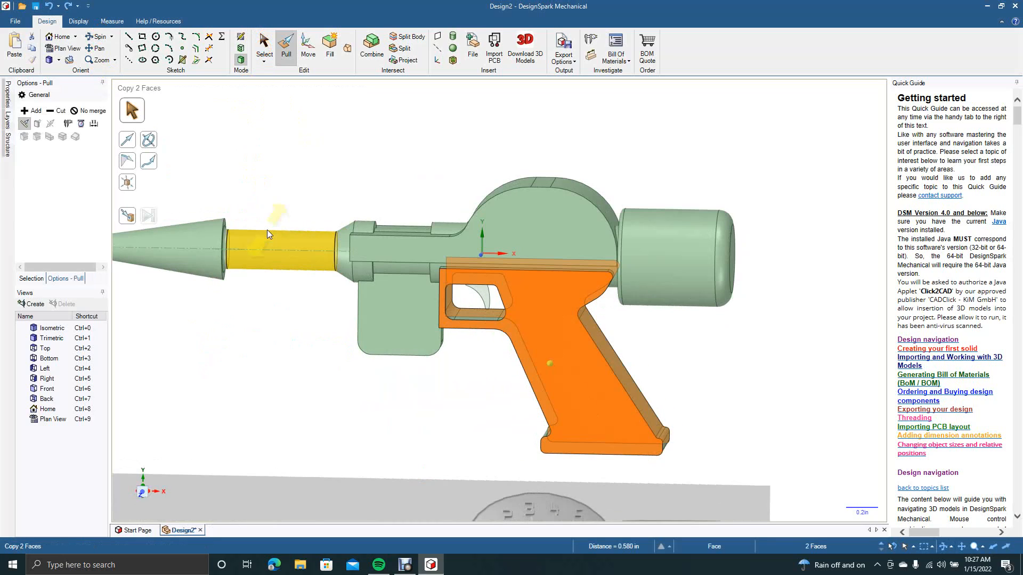
key("ctrl+z")
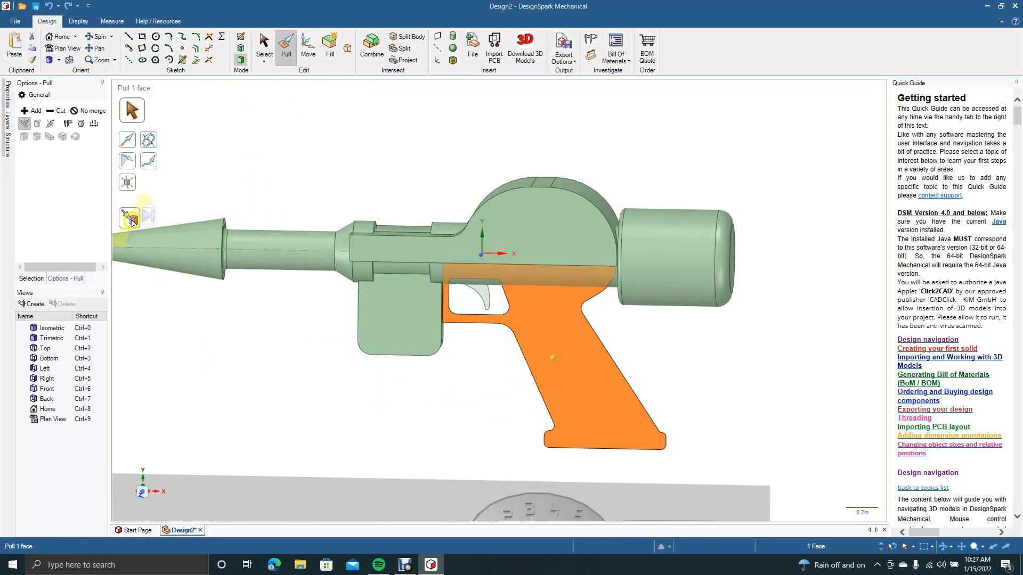
Pull the grip and trigger guard profile symmetrically with a value of 0.25 in and inspect it from several angles.
left_click(51, 123)
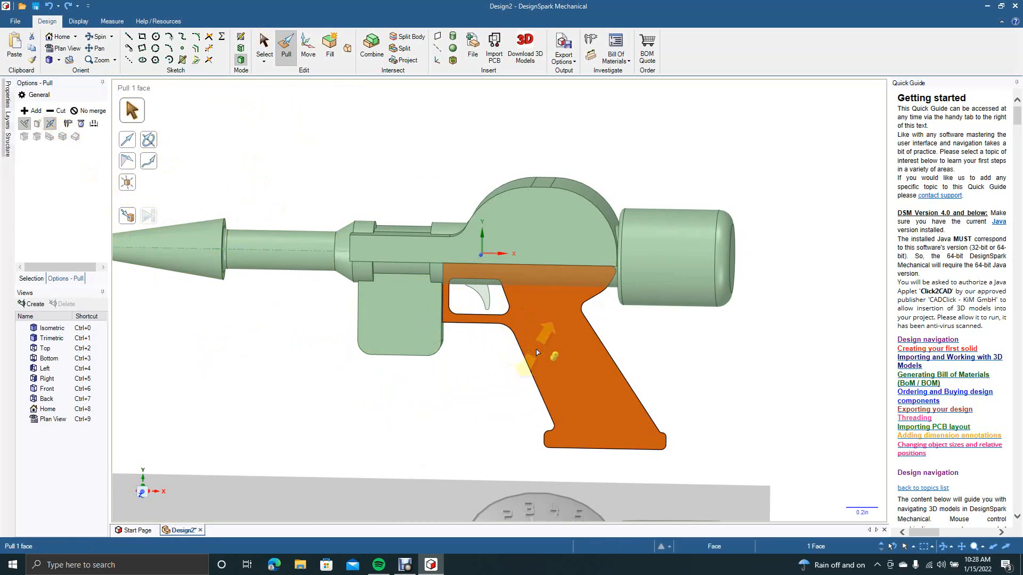
key("space")
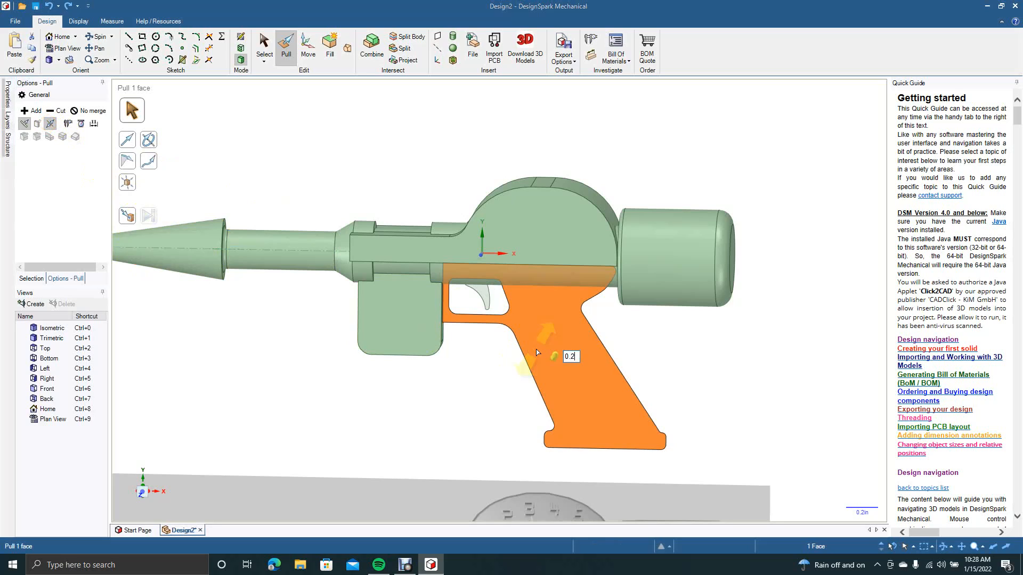
type(".25")
key("Return")
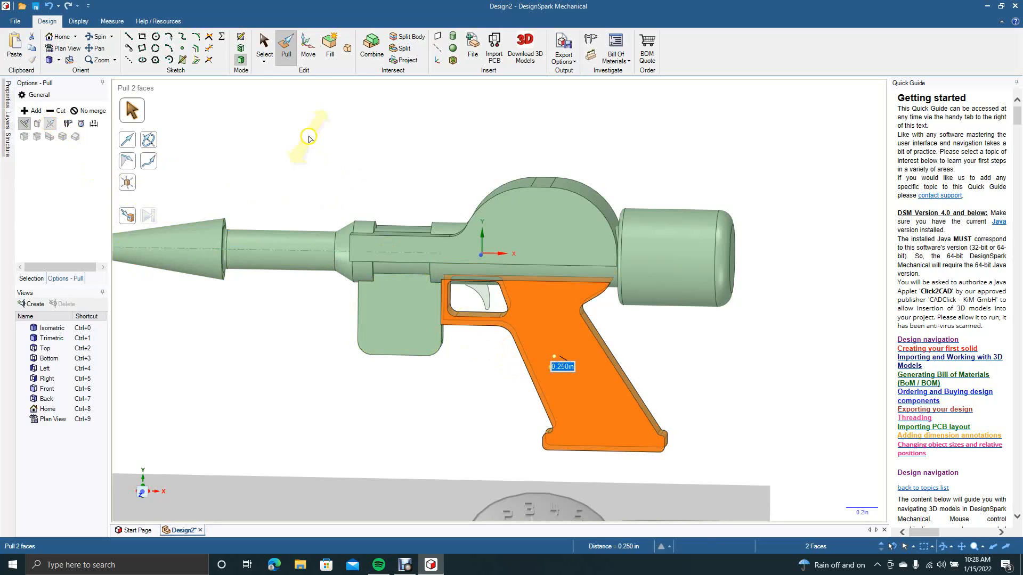
left_click(95, 38)
mouse_move(246, 165)
left_mouse_down()
mouse_move(443, 174)
mouse_move(418, 178)
mouse_move(405, 146)
mouse_move(144, 165)
mouse_move(98, 155)
mouse_move(101, 139)
mouse_move(121, 155)
mouse_move(213, 162)
mouse_move(254, 139)
mouse_move(342, 133)
mouse_move(261, 166)
left_mouse_up()
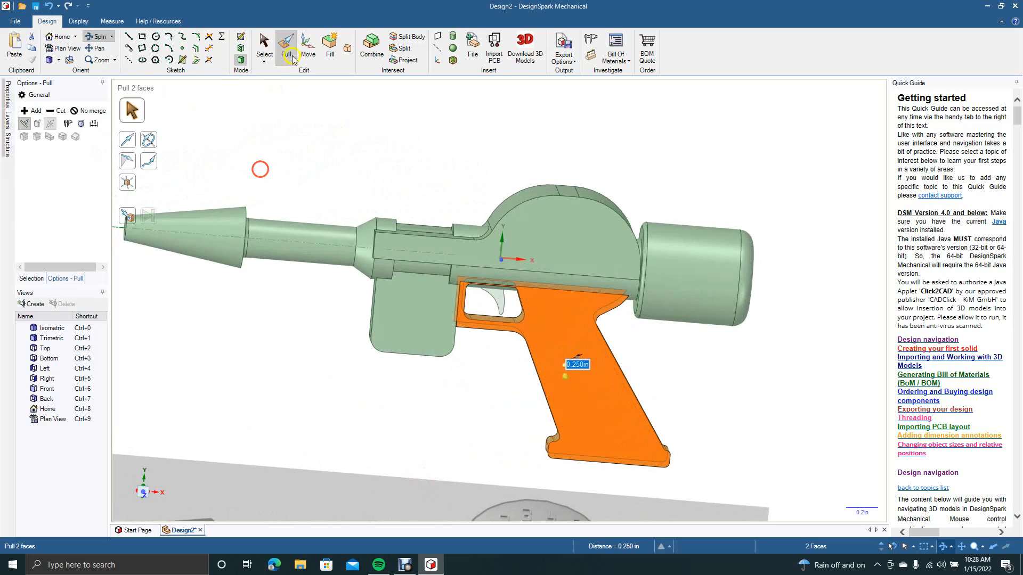
left_click(264, 46)
left_click(336, 181)
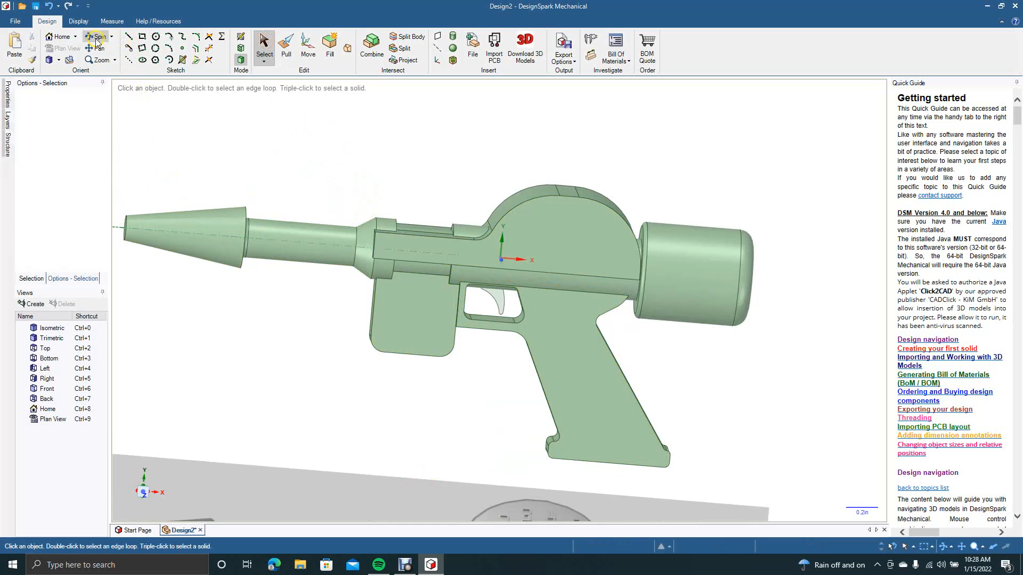
left_click_drag(278, 151, 238, 161)
Pull the trigger profile inside the guard symmetrically to both sides, to about 0.1 in.
left_click(286, 45)
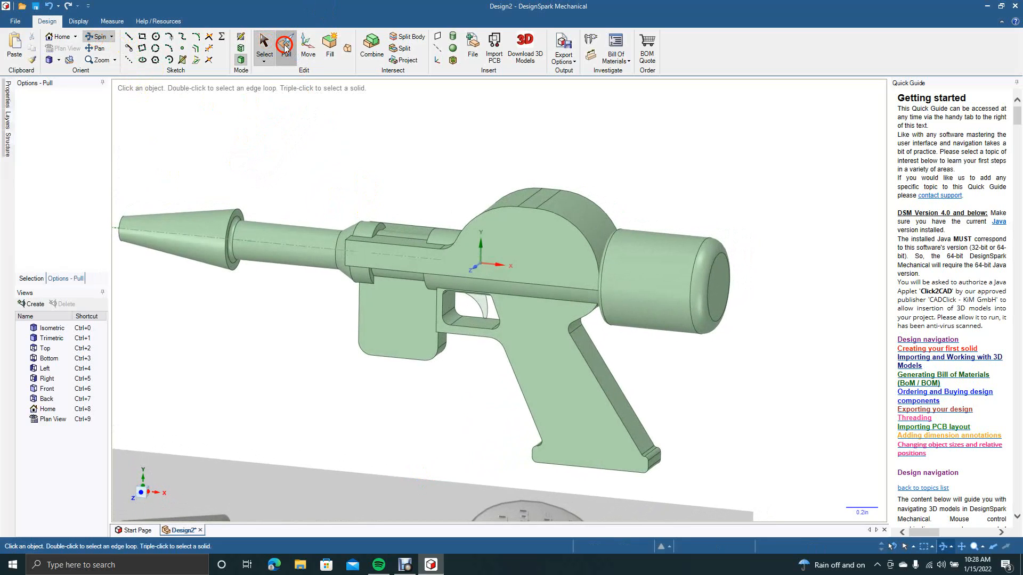
left_click(469, 333)
left_click(481, 308)
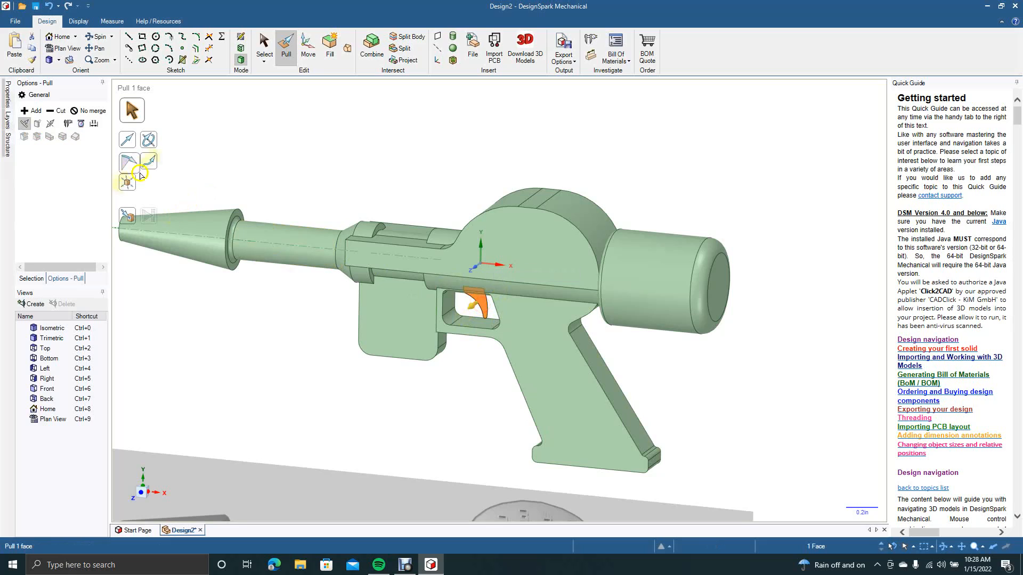
left_click(50, 124)
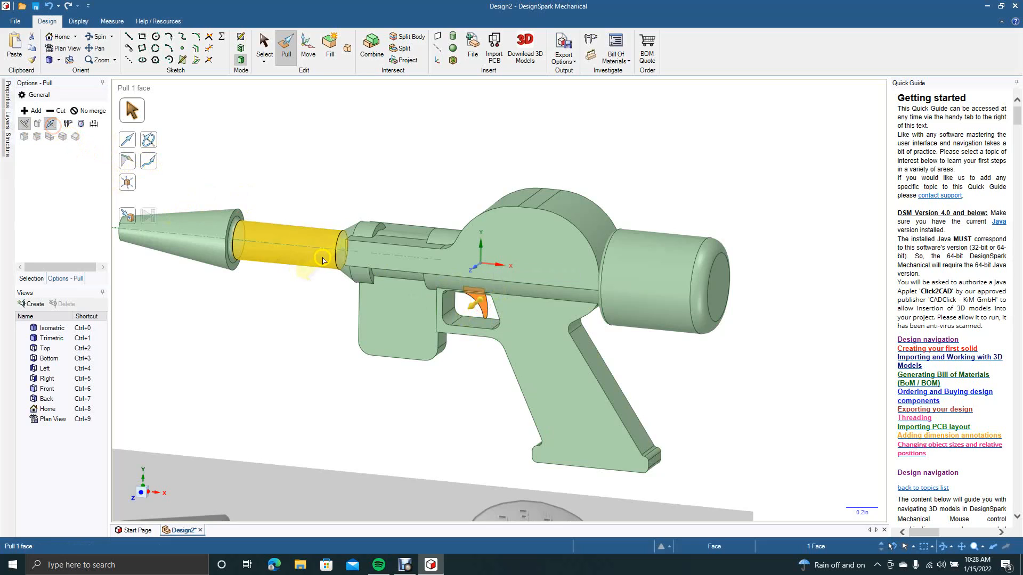
left_click_drag(477, 301, 477, 305)
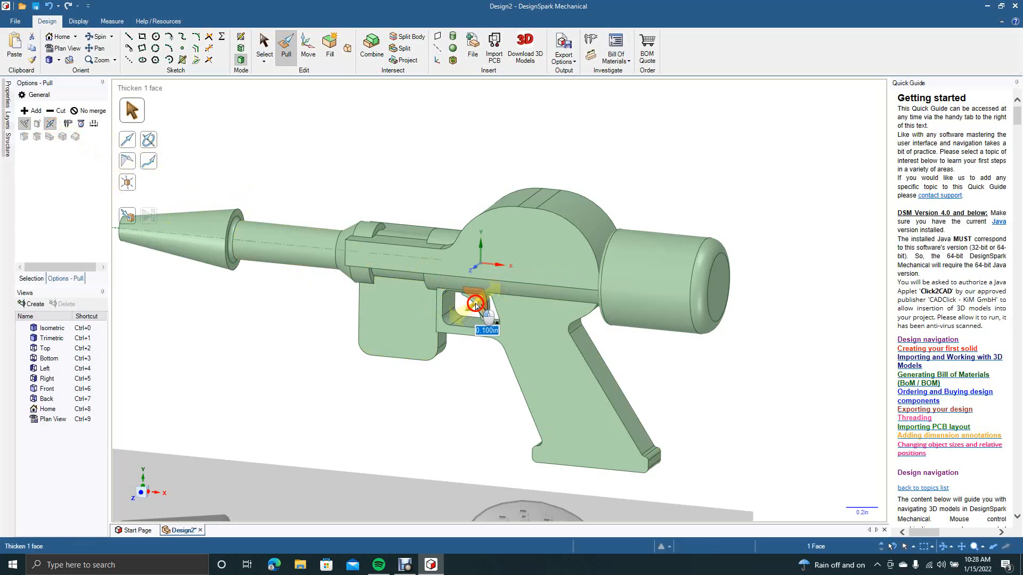
left_click_drag(476, 306, 477, 307)
left_click(263, 46)
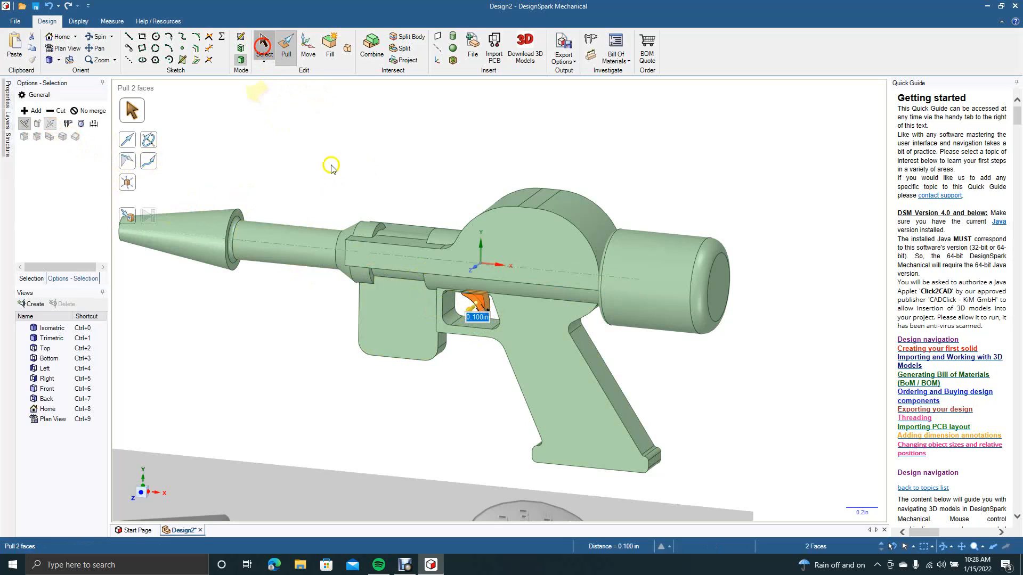
left_click(337, 180)
left_click_drag(262, 210, 306, 203)
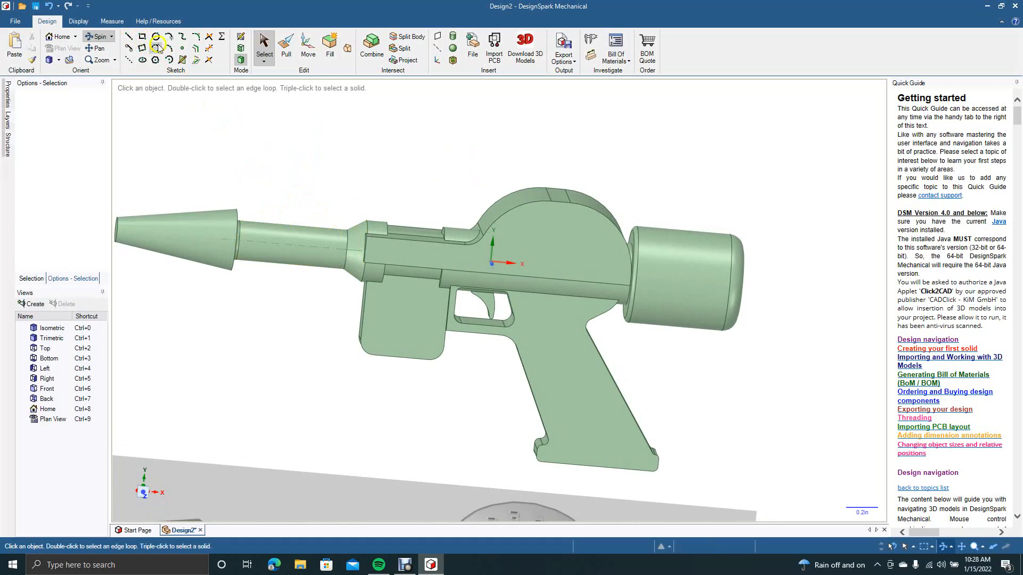
Chamfer the upper edges of the receiver's near side face, along the straight front section and the hump, to about 0.04 in.
left_click(263, 46)
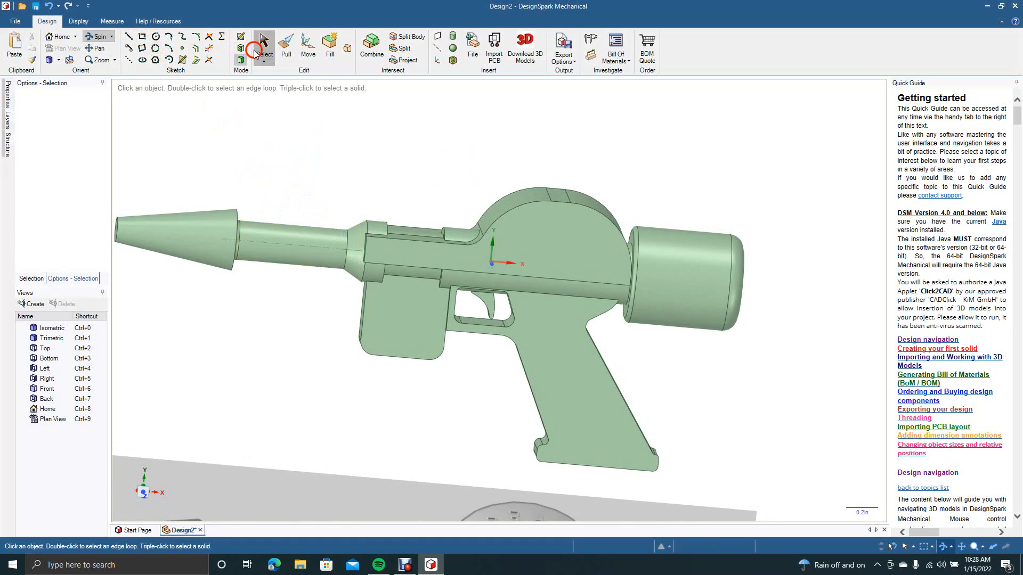
double_click(389, 238)
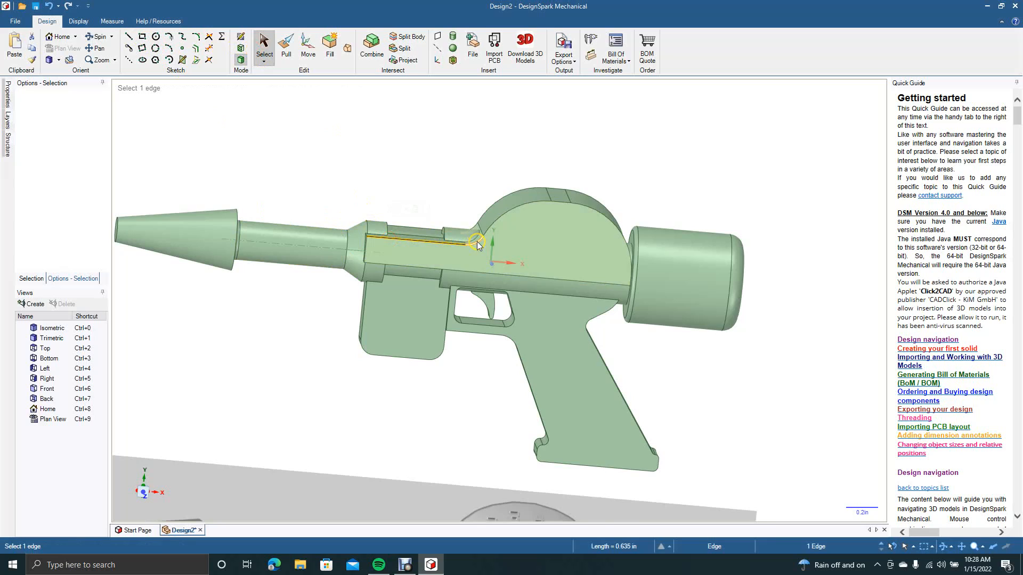
left_click(496, 223, "ctrl")
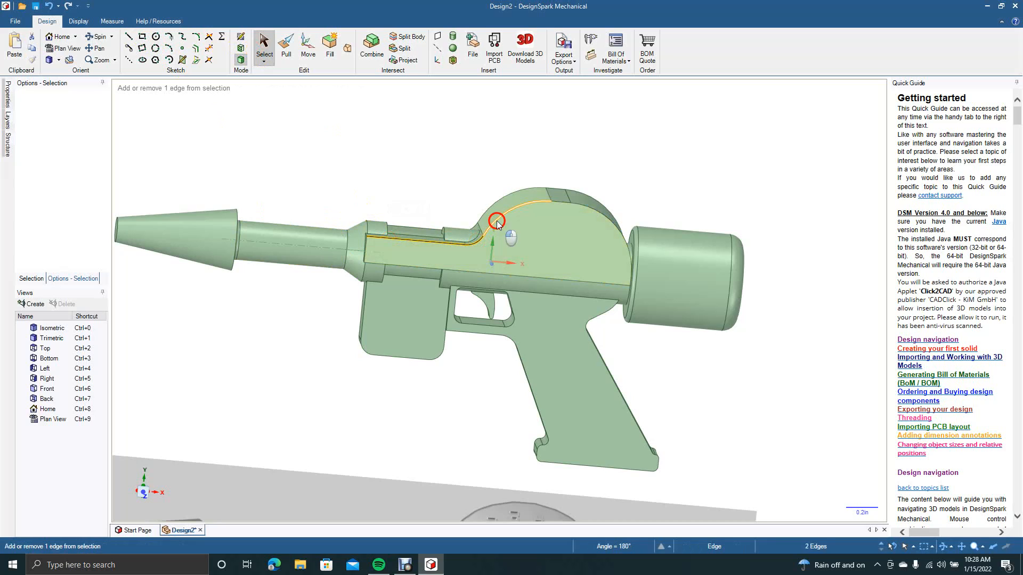
left_click(558, 204, "ctrl")
left_click(582, 206, "ctrl")
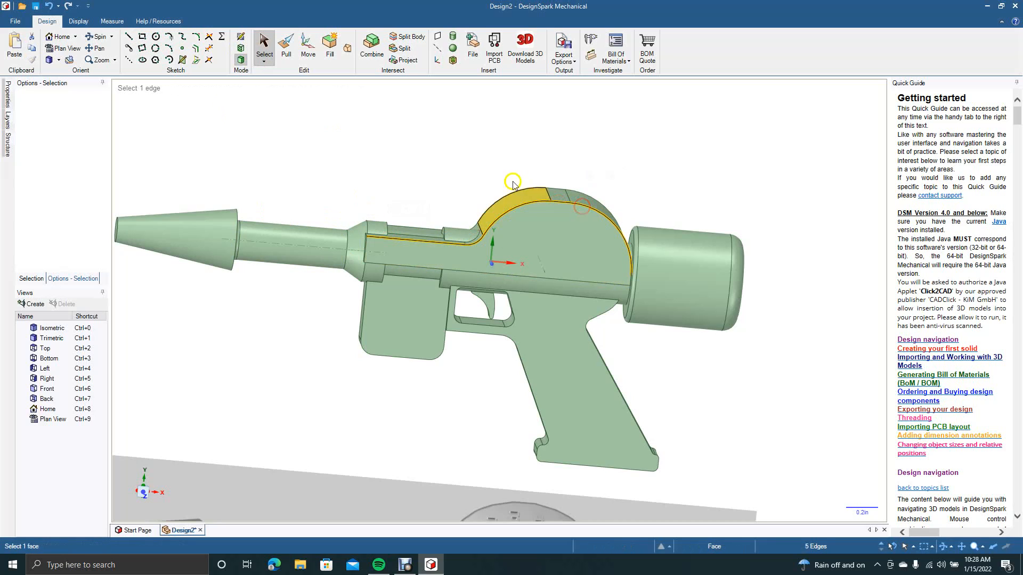
left_click(283, 45)
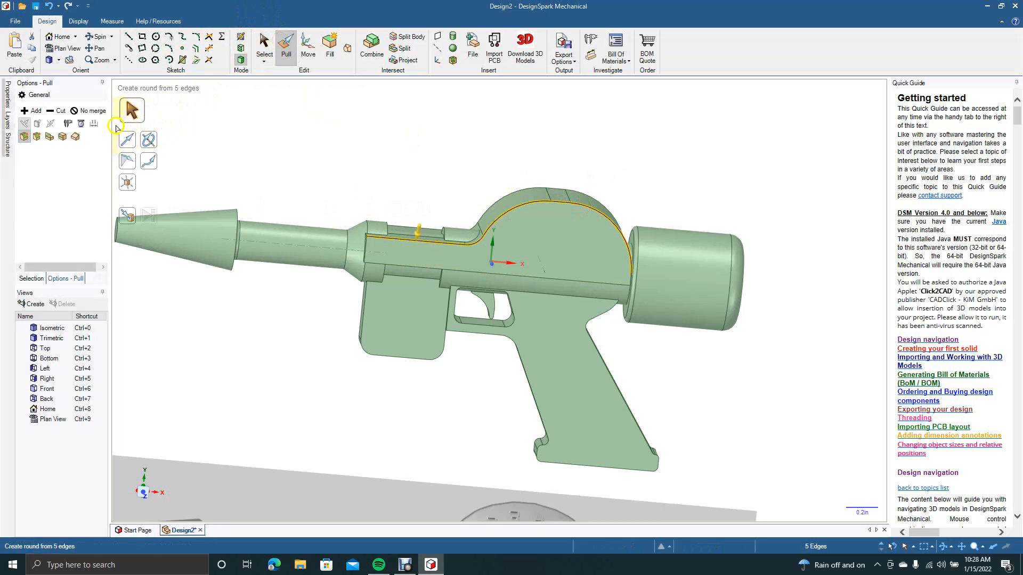
left_click(37, 136)
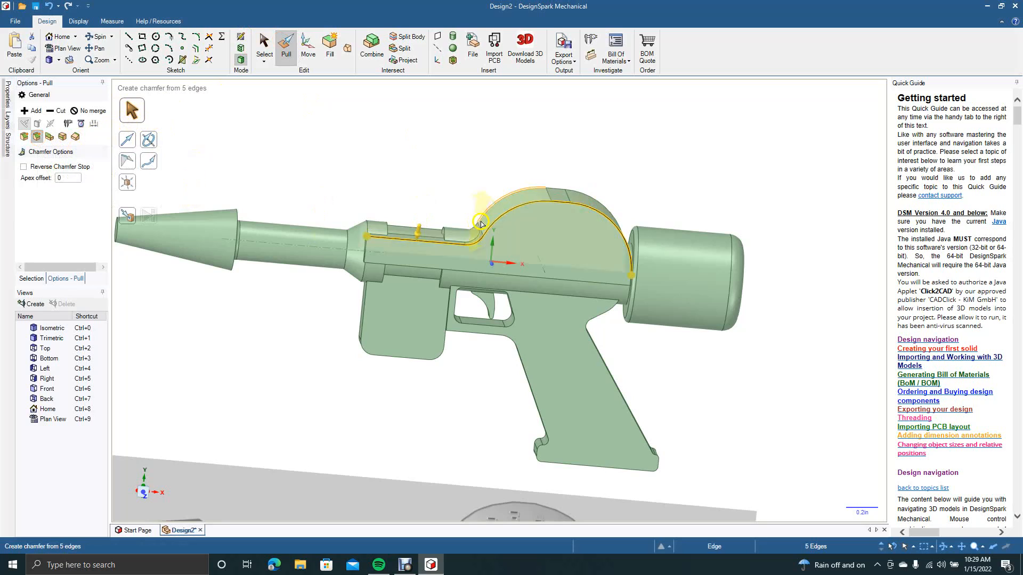
left_click_drag(501, 227, 509, 236)
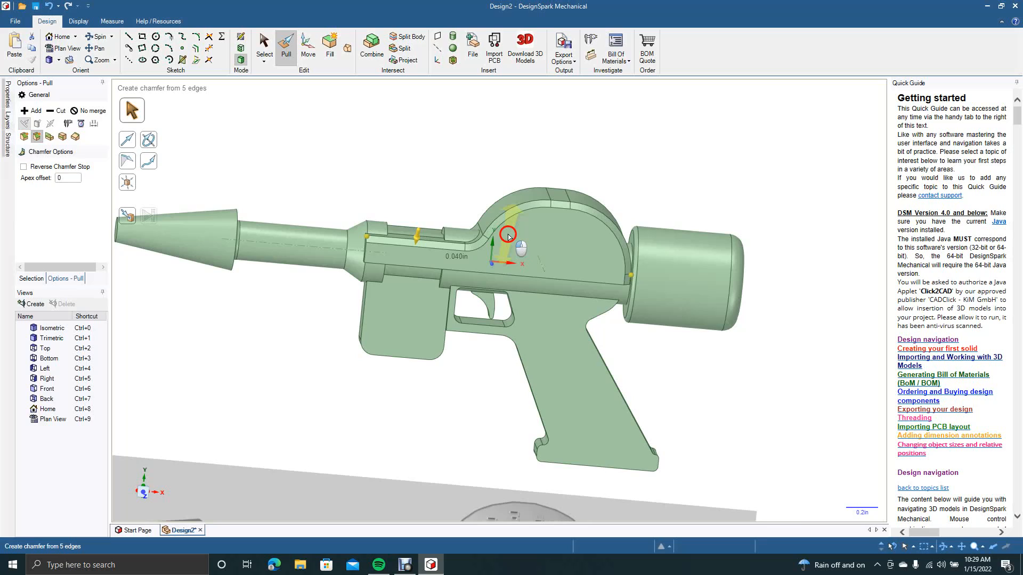
left_click_drag(509, 236, 508, 236)
left_click(261, 51)
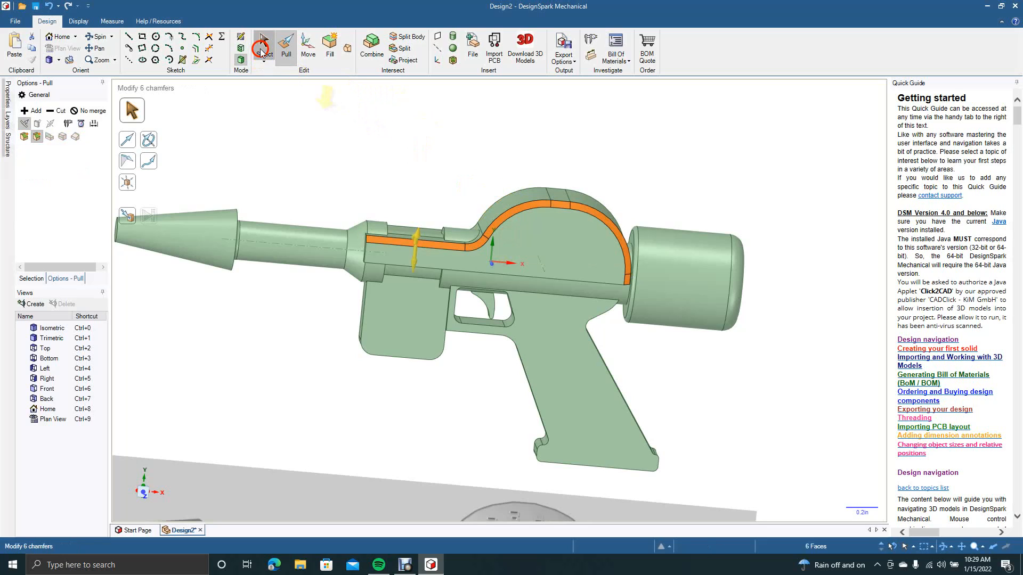
left_click(298, 127)
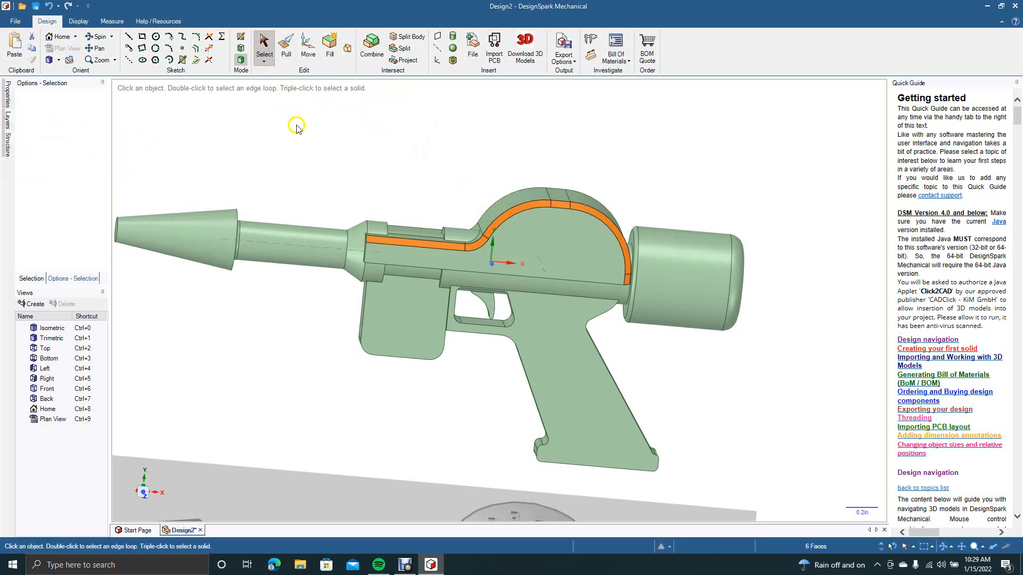
left_click(294, 238)
scroll(294, 238, "down", 3)
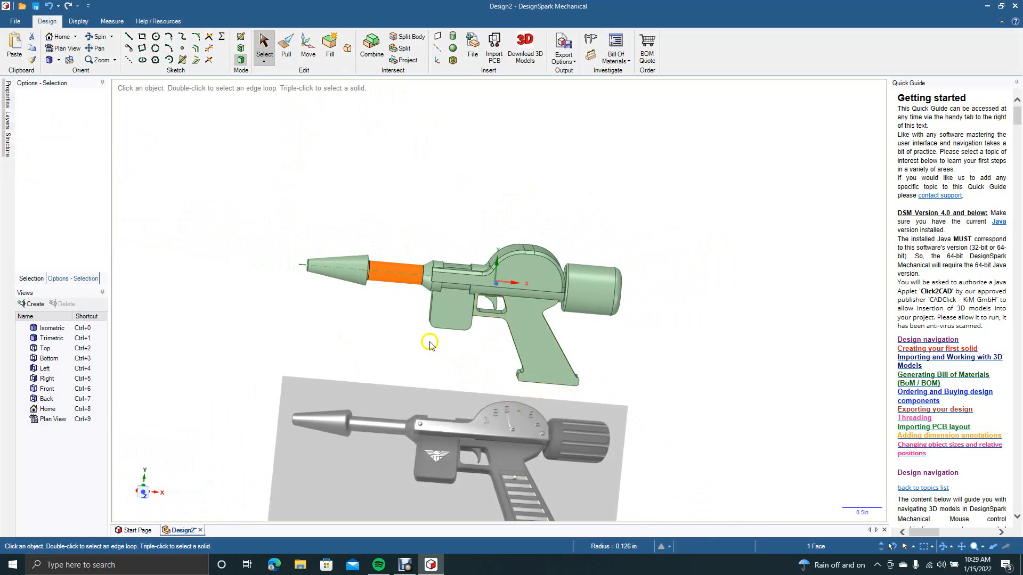
Chamfer the upper edges of the receiver's opposite side face, along the hump and the straight front section, to about 0.04 in.
left_click(101, 38)
left_click_drag(296, 319, 532, 356)
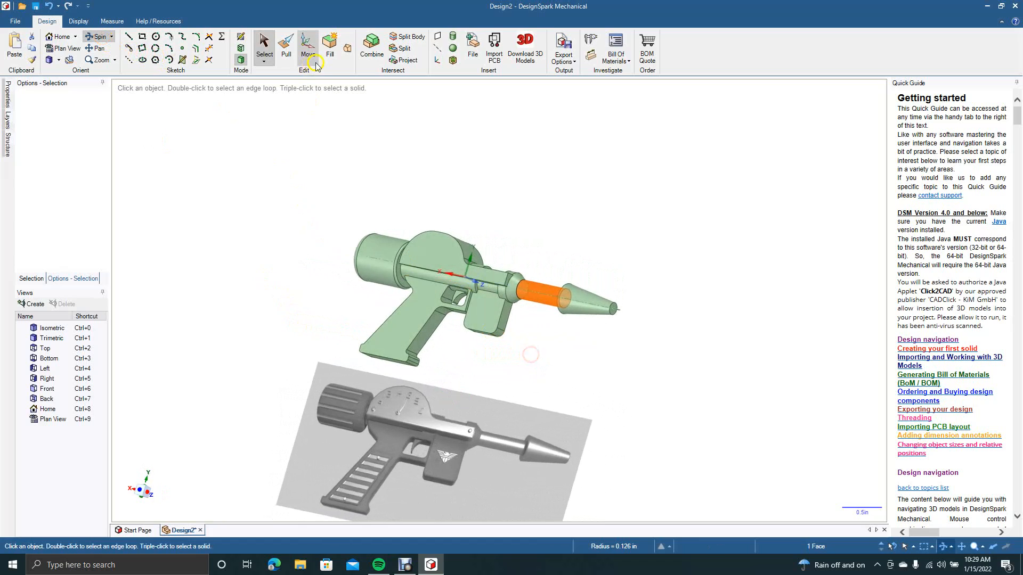
left_click(286, 52)
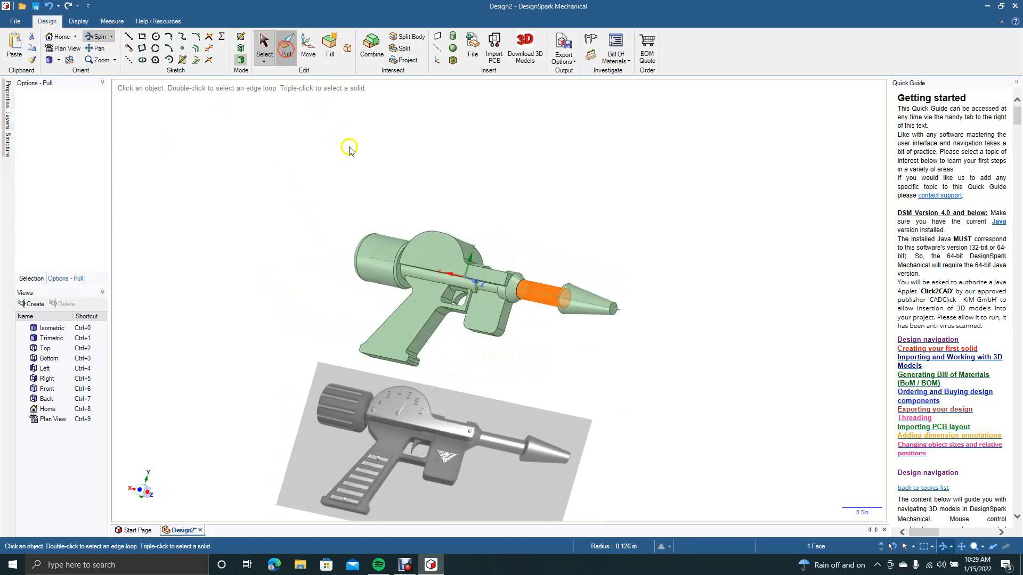
left_click(403, 253)
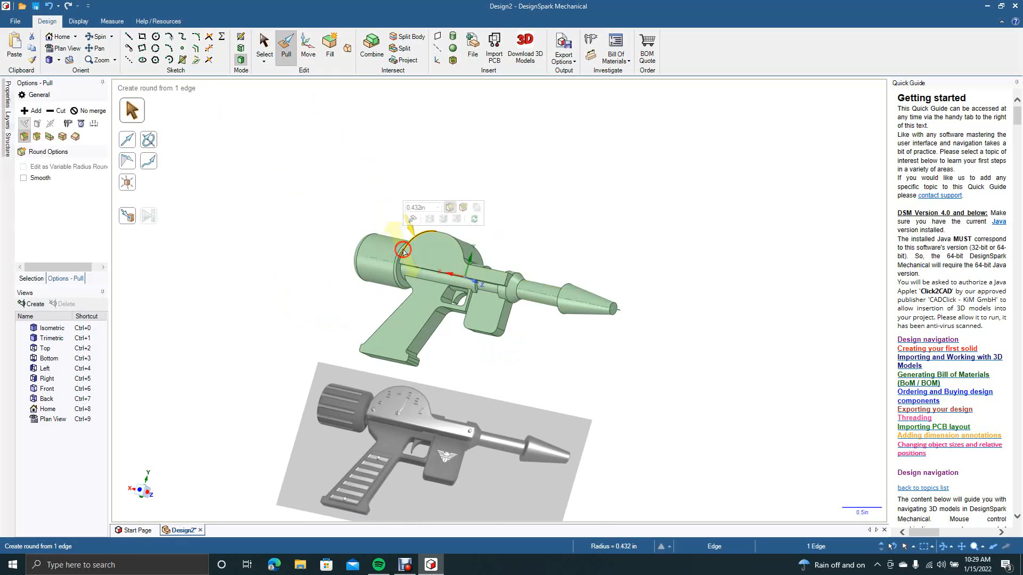
left_click(440, 232, "ctrl")
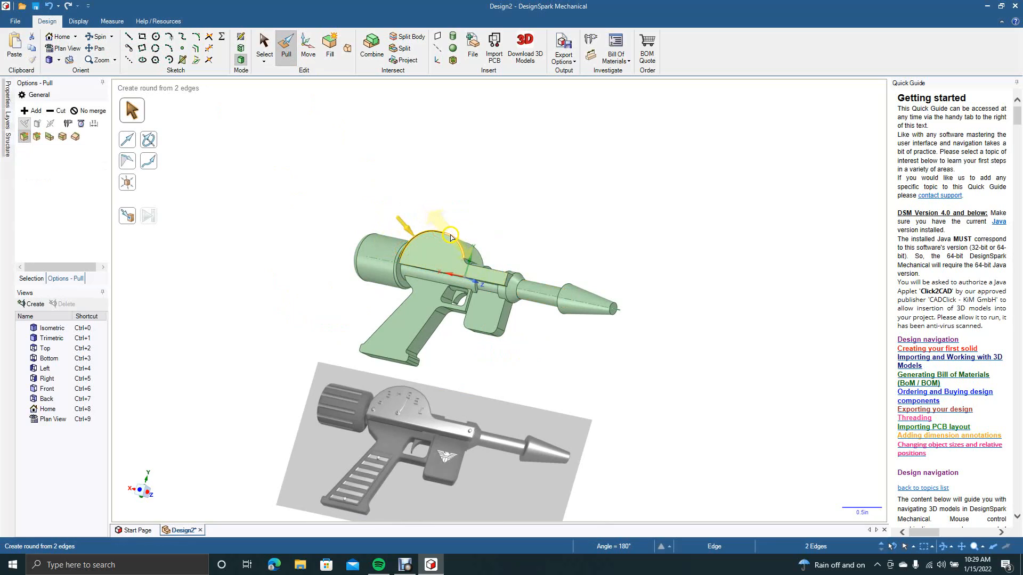
left_click(449, 231, "ctrl")
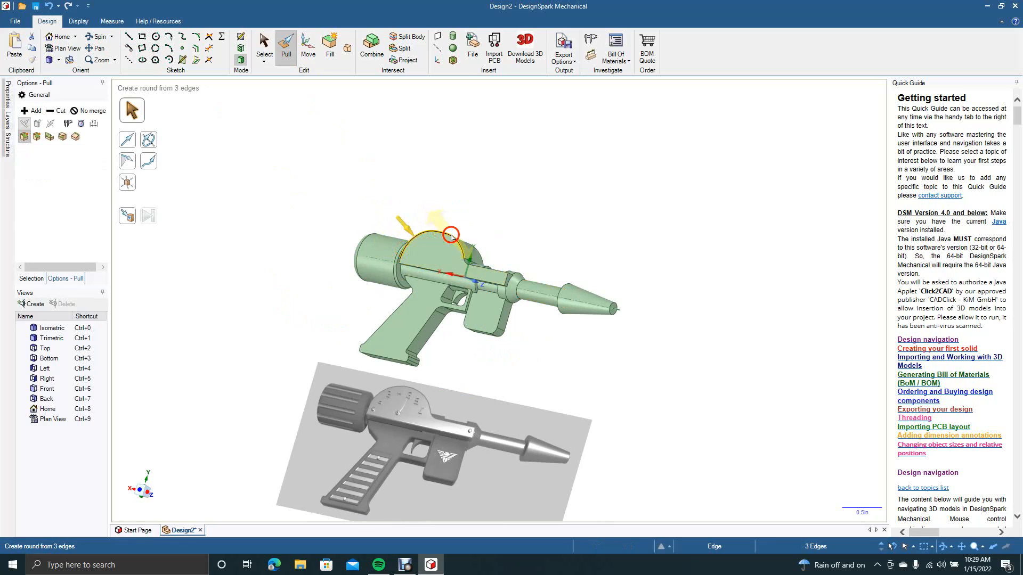
left_click(479, 269, "ctrl")
left_click(483, 270, "ctrl")
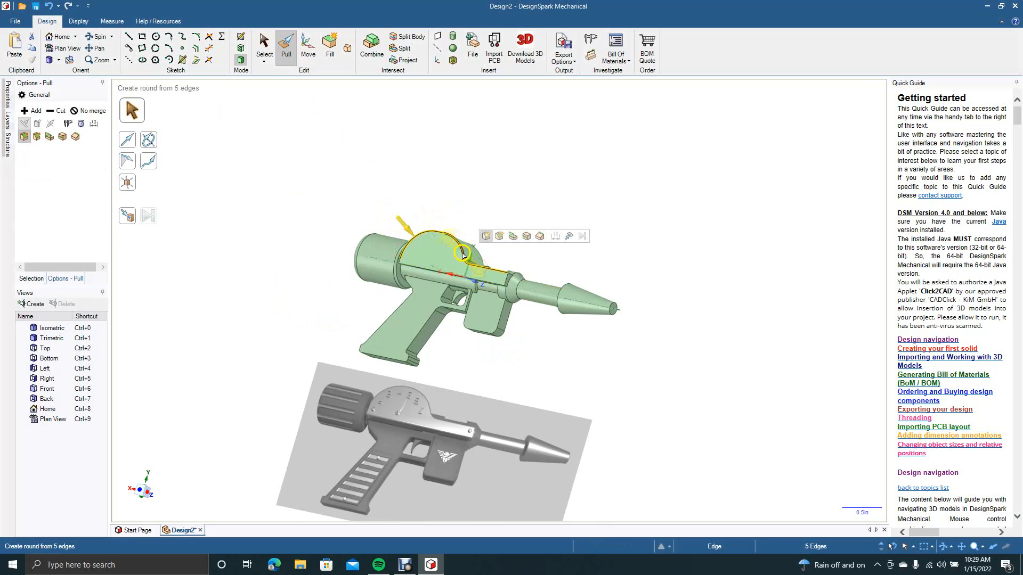
left_click(38, 138)
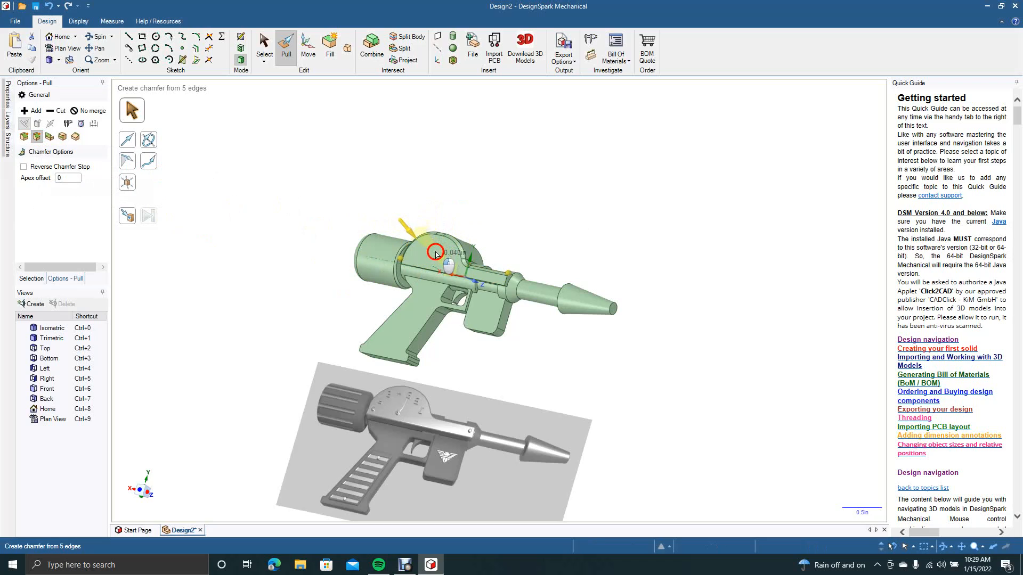
left_click(436, 255)
left_click(263, 45)
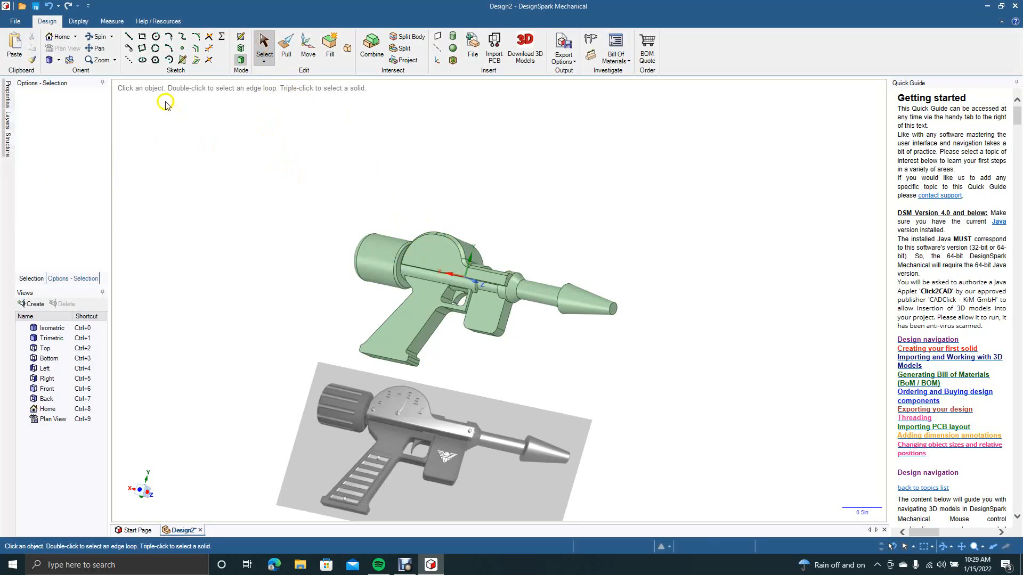
Show the model in the Top view and compare its profile with the reference image.
left_click(59, 60)
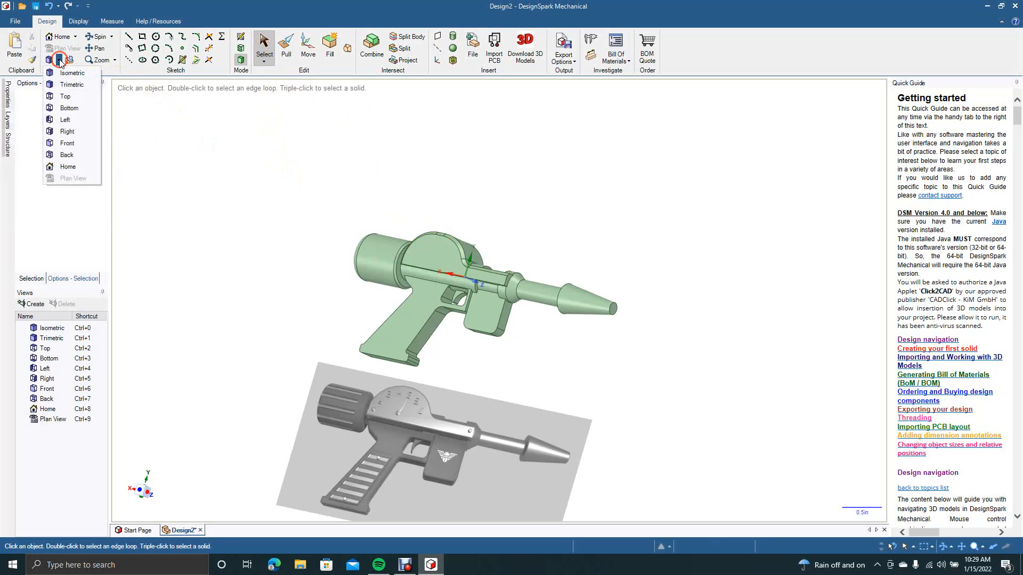
left_click(68, 97)
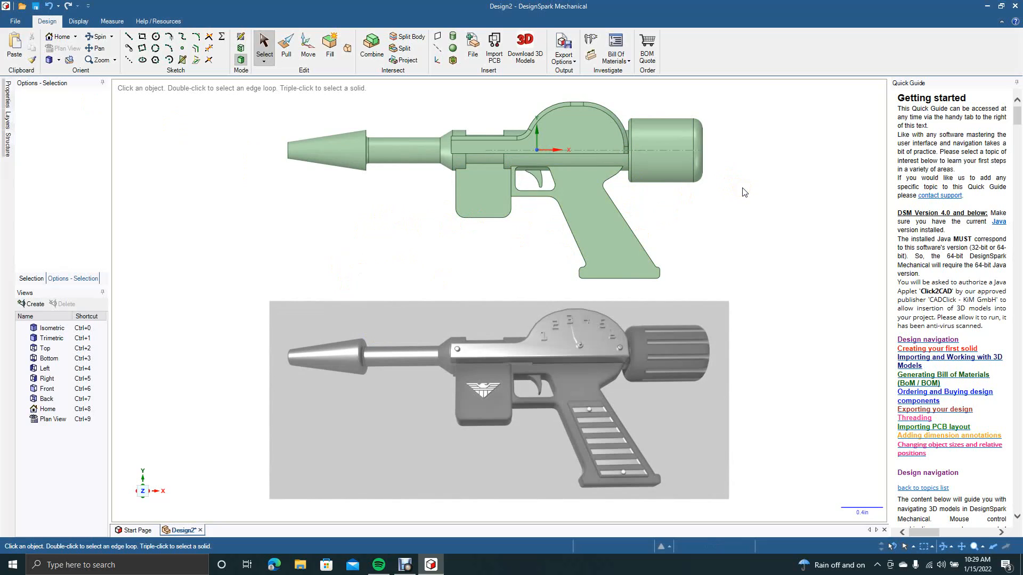
left_click(720, 223)
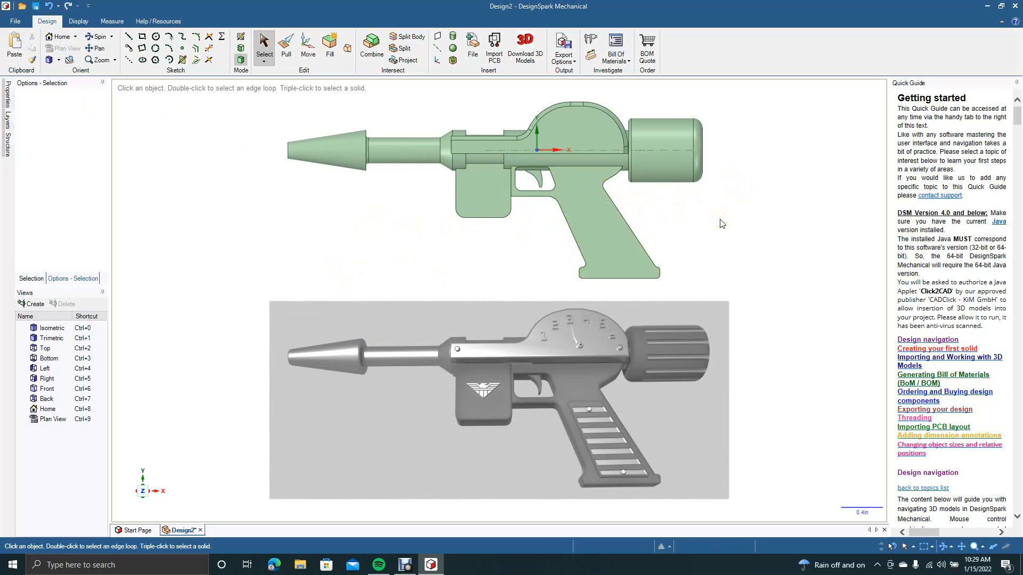